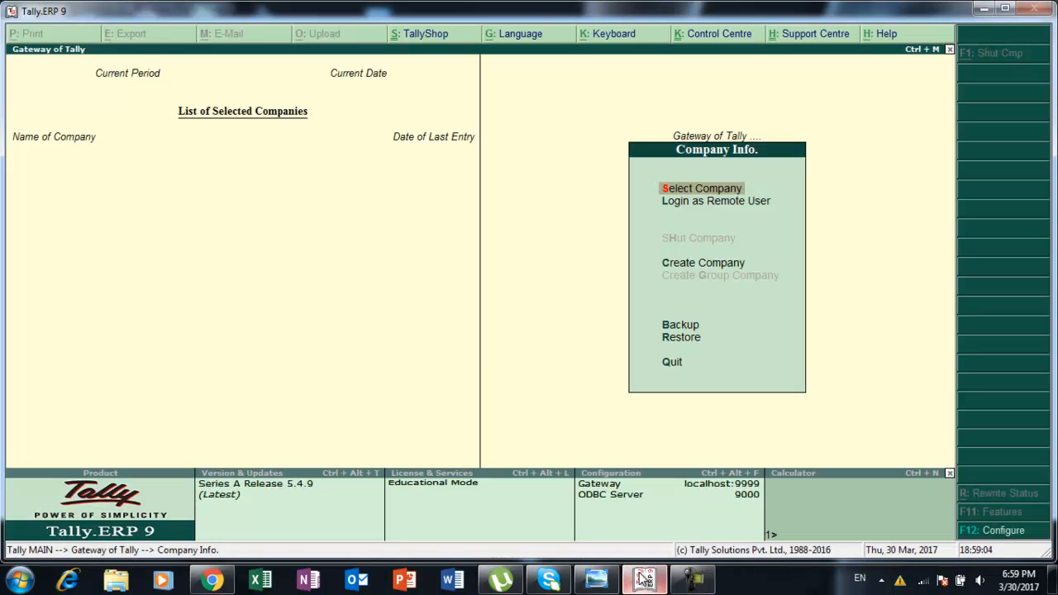
# Start creating a new company and name it Interest Calculation.
pyautogui.press('Down')
pyautogui.press('Down')
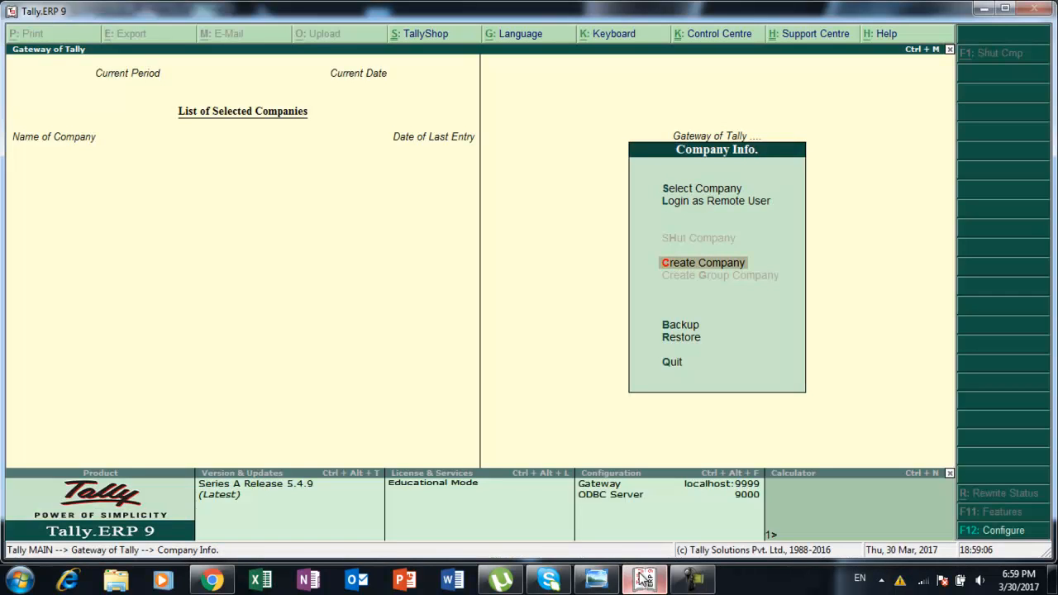
pyautogui.press('Return')
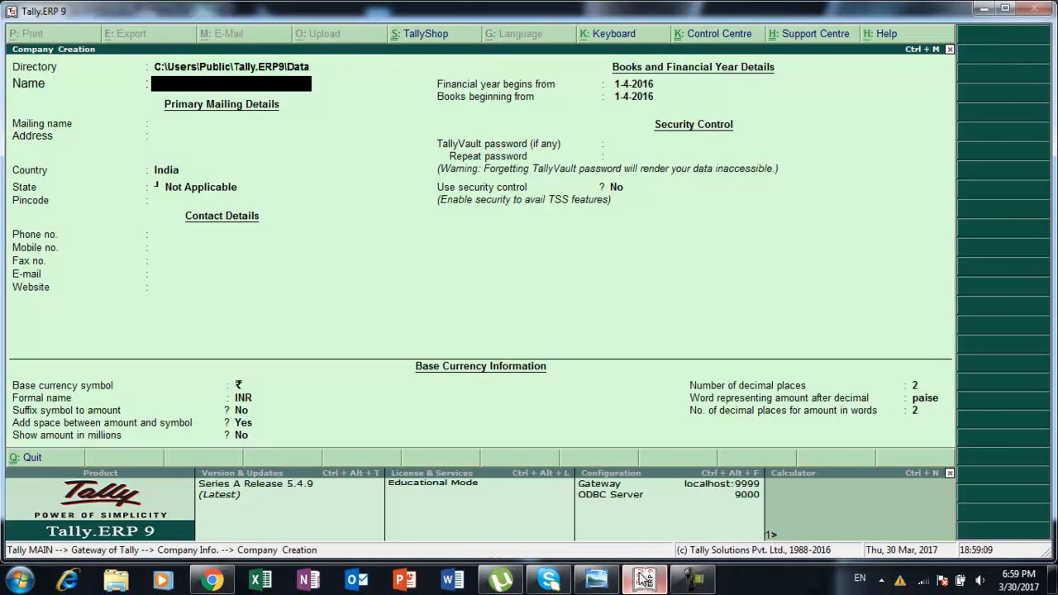
pyautogui.write('Interst')
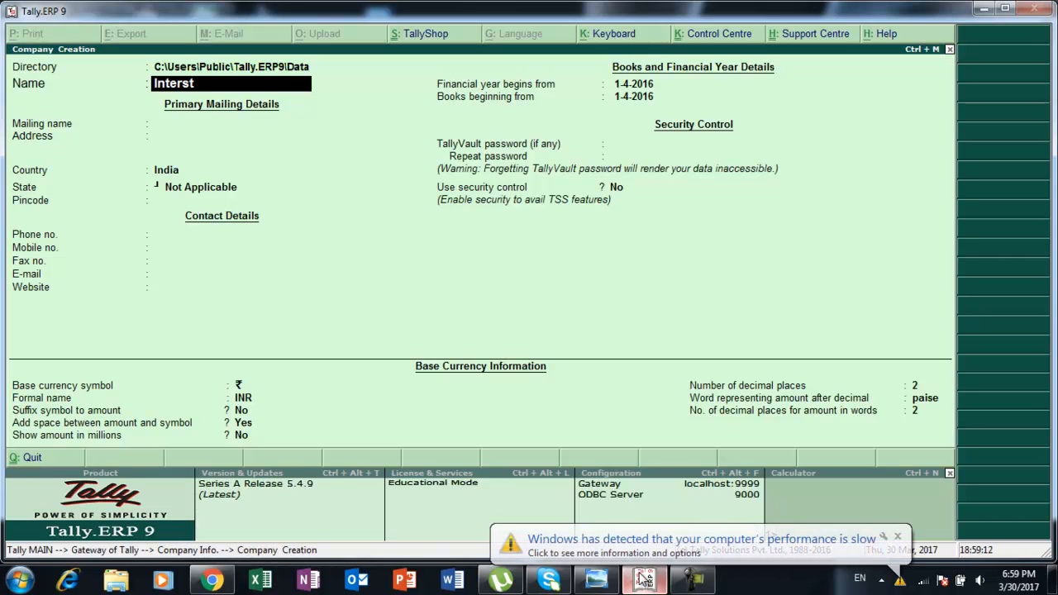
pyautogui.press('BackSpace')
pyautogui.write('est Calculation')
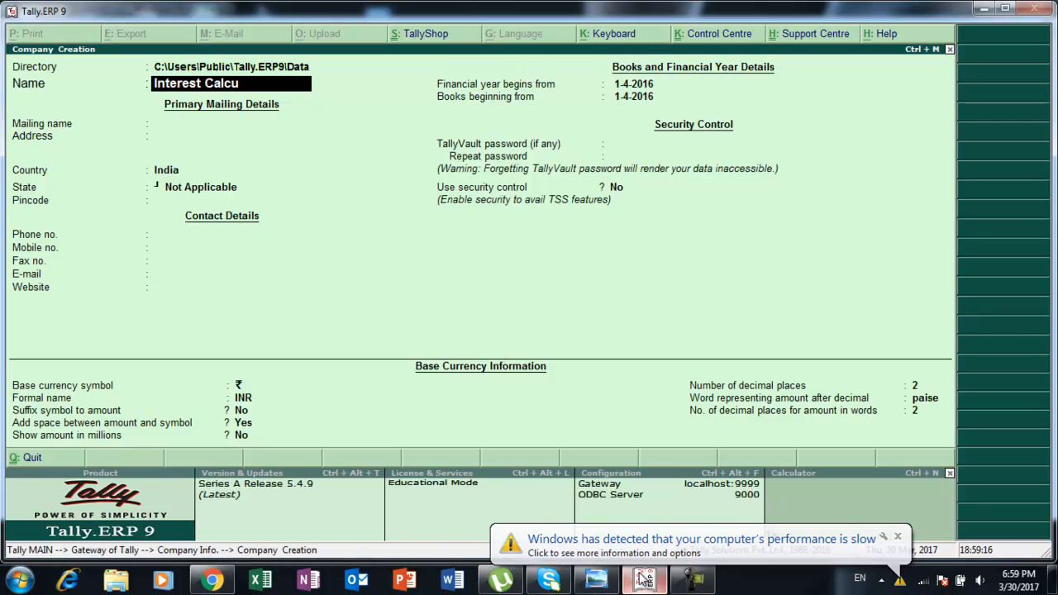
# Keep the default mailing name and set the company's state to Uttar Pradesh.
pyautogui.press('Return')
pyautogui.press('Return')
pyautogui.press('Return')
pyautogui.press('Return')
pyautogui.write('u')
pyautogui.press('Down')
pyautogui.press('Down')
pyautogui.press('Return')
pyautogui.press('Return')
pyautogui.press('Return')
pyautogui.press('Return')
pyautogui.press('Return')
pyautogui.press('Return')
pyautogui.press('Return')
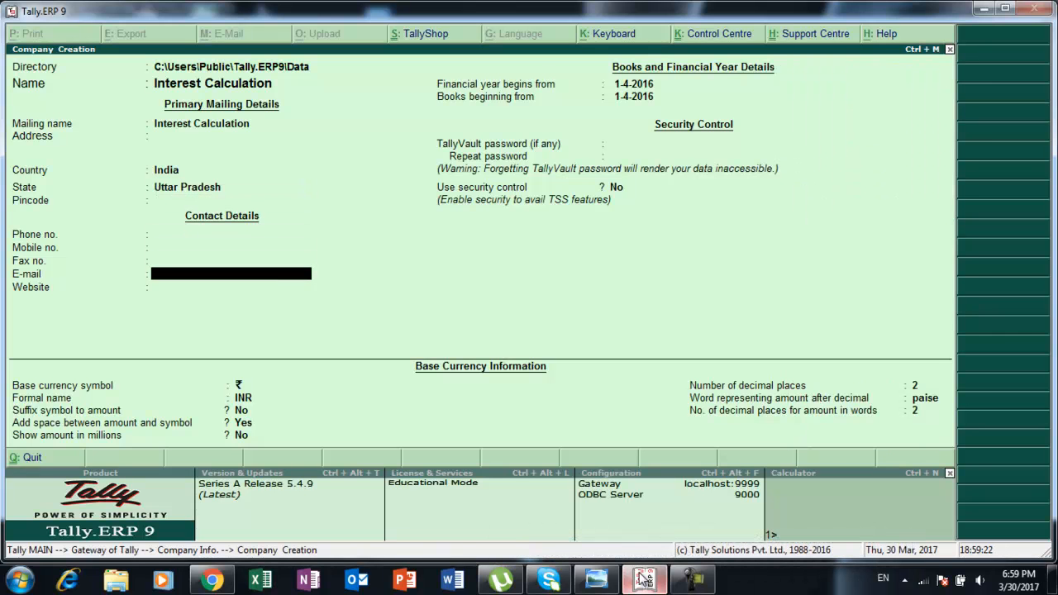
# Set the financial year to begin on 1-4-2013 and accept the new company.
pyautogui.write('1-')
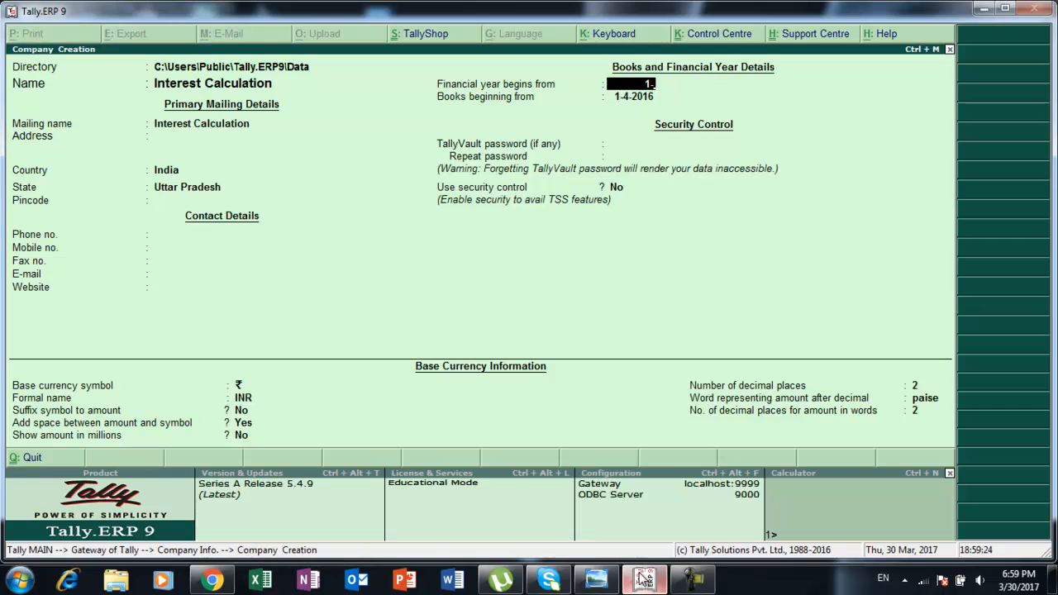
pyautogui.write('4-2013')
pyautogui.press('Return')
pyautogui.press('Return')
pyautogui.press('Return')
pyautogui.press('Return')
pyautogui.press('Return')
pyautogui.press('Return')
pyautogui.press('Return')
pyautogui.press('Return')
pyautogui.press('Return')
pyautogui.press('Return')
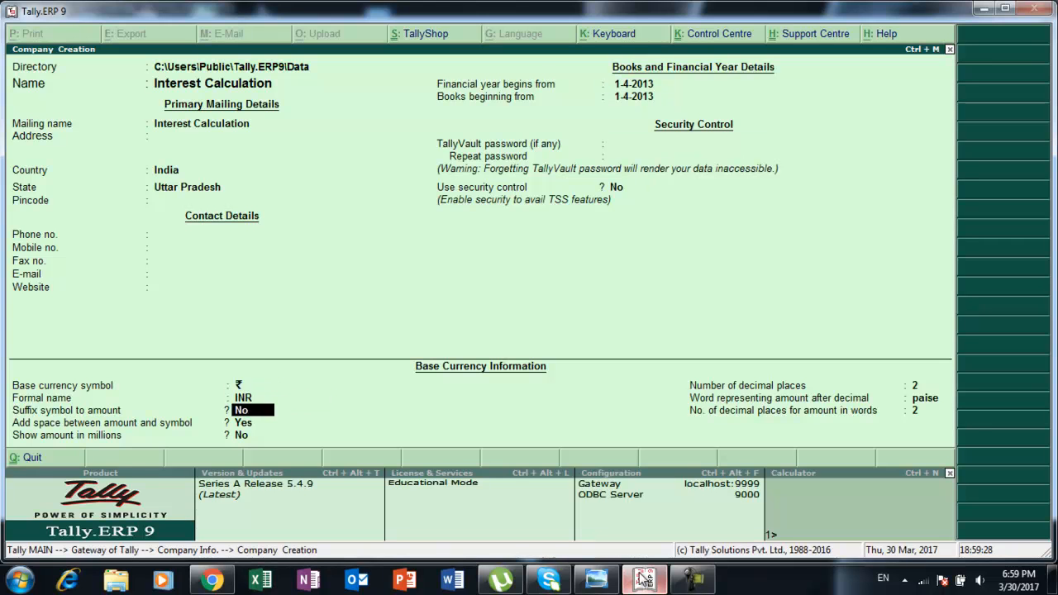
pyautogui.press('Return')
pyautogui.press('Return')
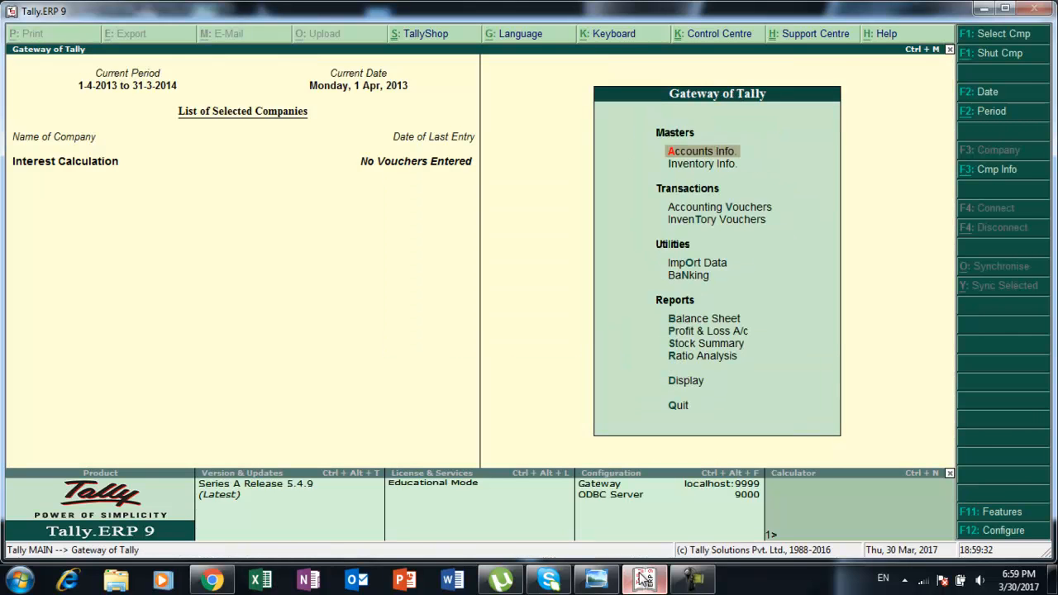
# Check the exercise's opening balances, then create a Capital ledger under Capital Account with an opening balance of 275000.
pyautogui.click(644, 578)
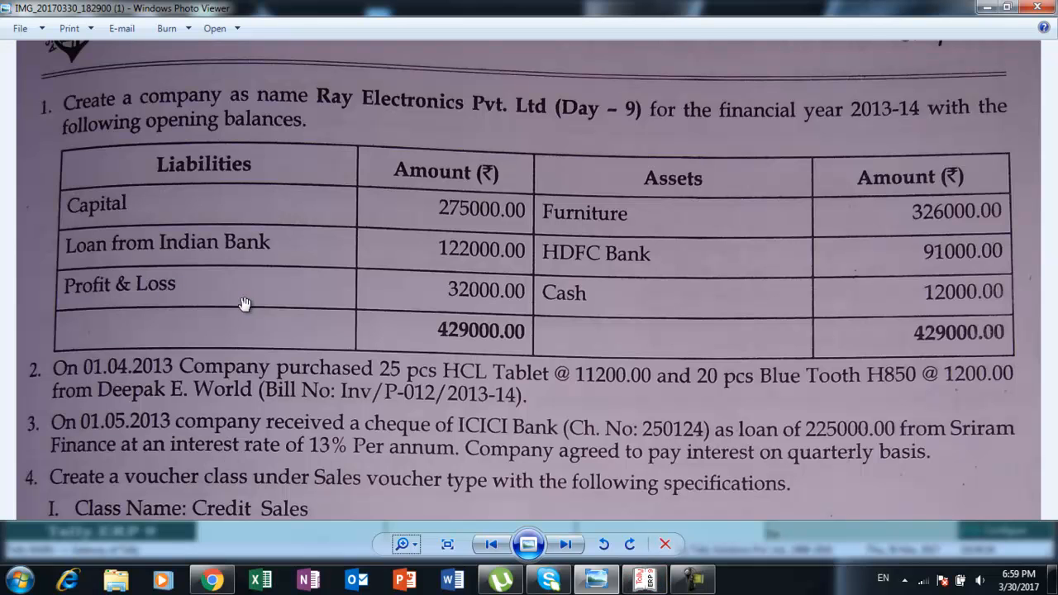
pyautogui.hotkey('alt', 'Tab')
pyautogui.press('Return')
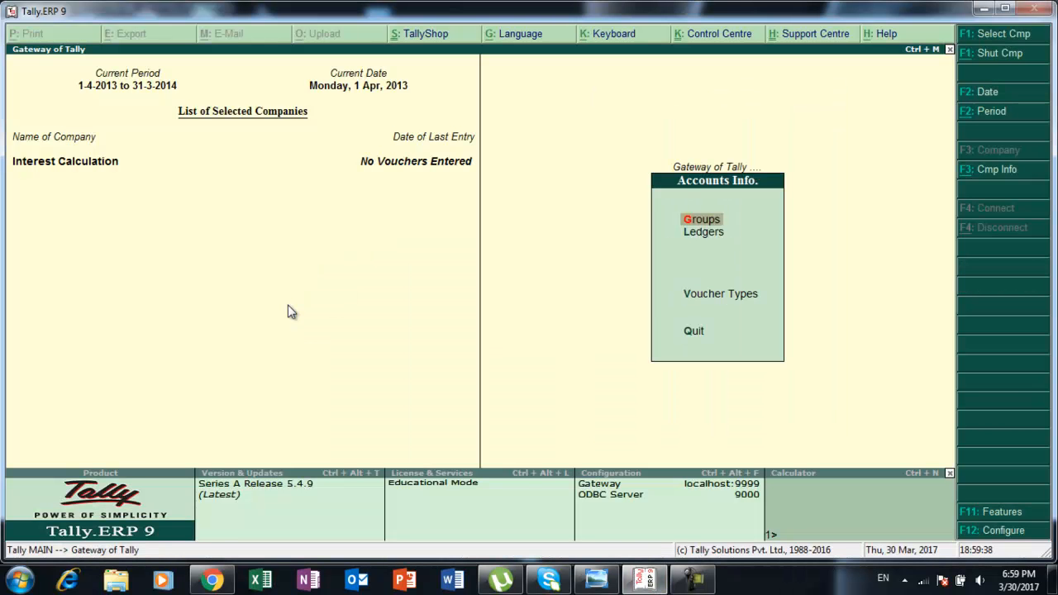
pyautogui.press('Down')
pyautogui.press('Return')
pyautogui.press('Return')
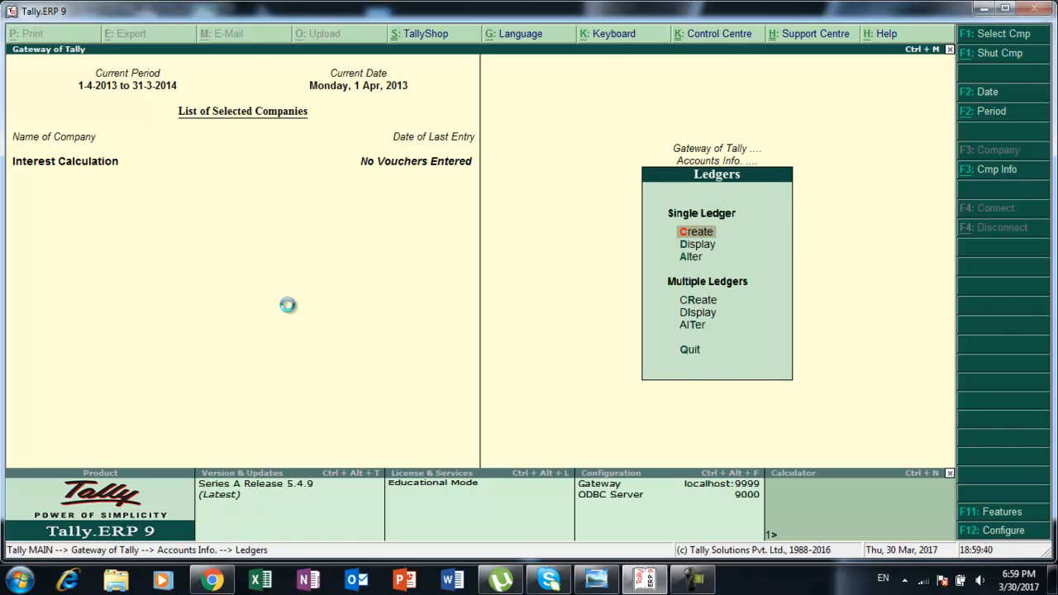
pyautogui.write('Capital')
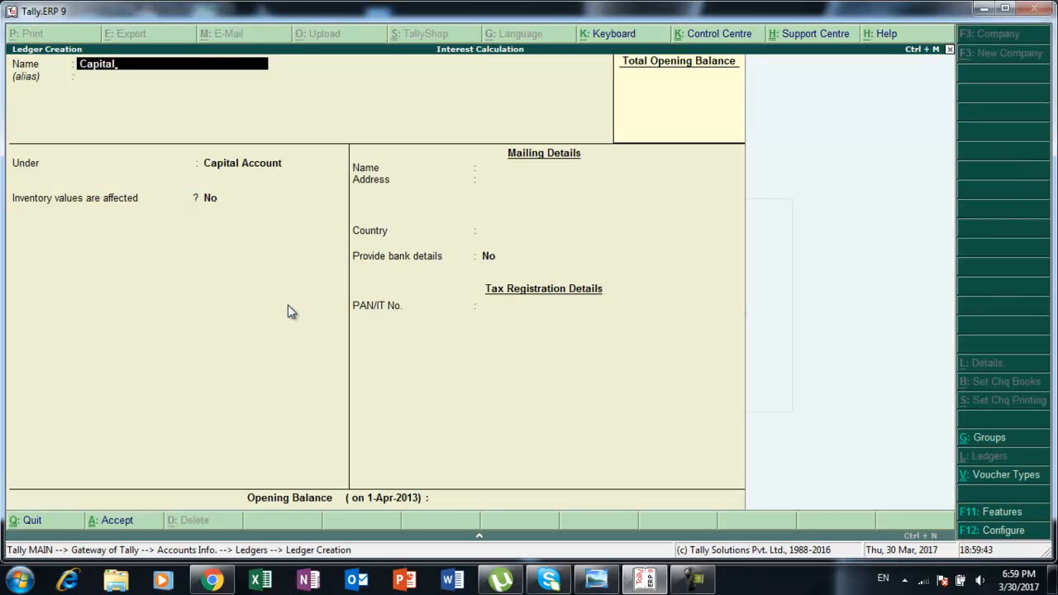
pyautogui.press('Return')
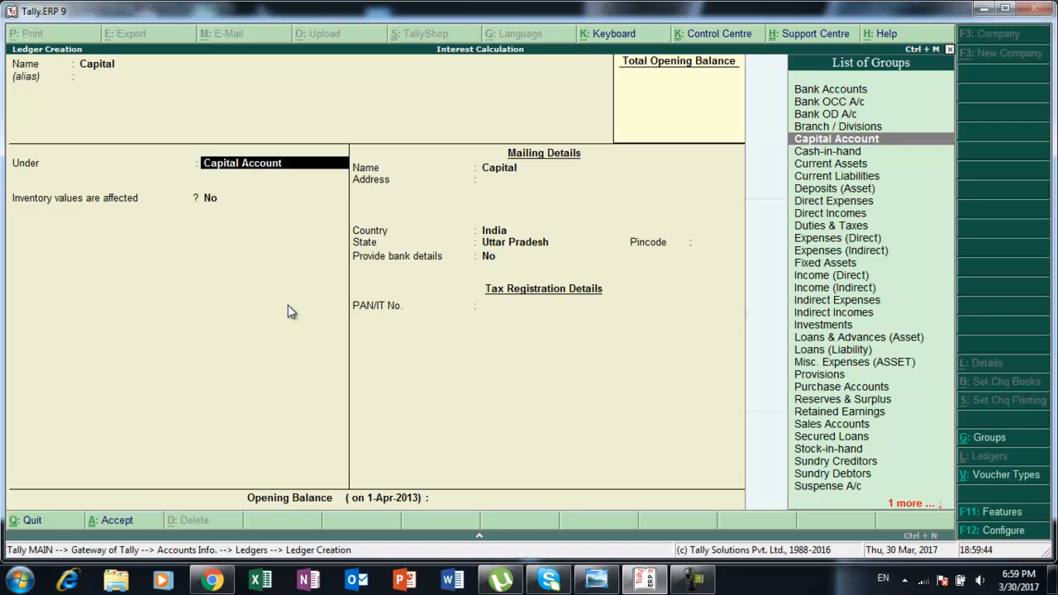
pyautogui.press('Return')
pyautogui.press('Return')
pyautogui.press('Return')
pyautogui.press('Return')
pyautogui.press('Return')
pyautogui.press('Return')
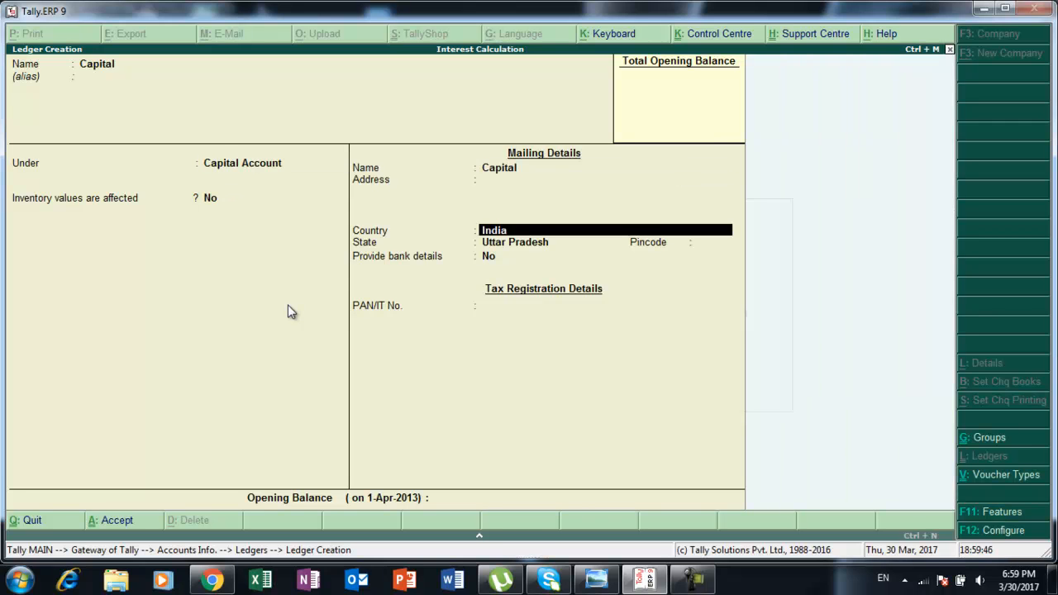
pyautogui.press('Return')
pyautogui.press('Return')
pyautogui.press('Return')
pyautogui.write('2,75,')
pyautogui.write('000')
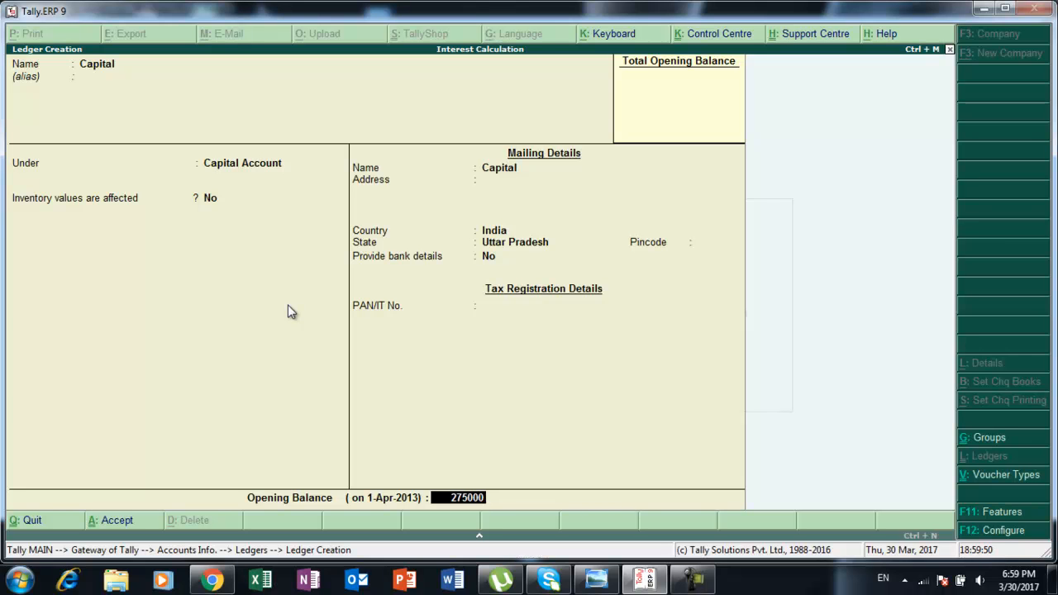
pyautogui.press('Return')
pyautogui.press('Return')
pyautogui.press('Return')
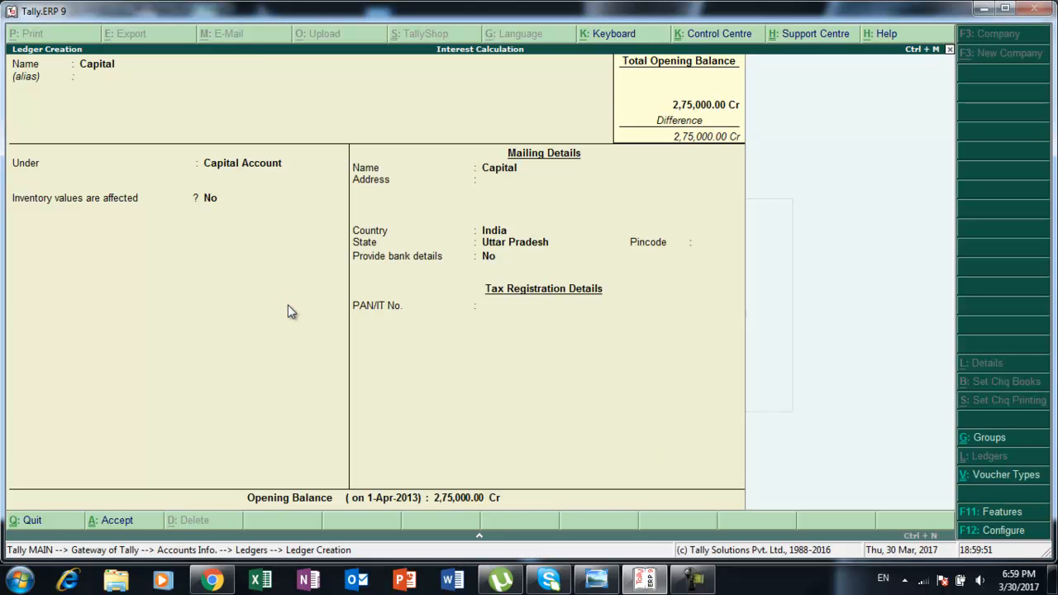
# Create a ledger named Loan From Indian Bank under Secured Loans.
pyautogui.hotkey('alt', 'Tab')
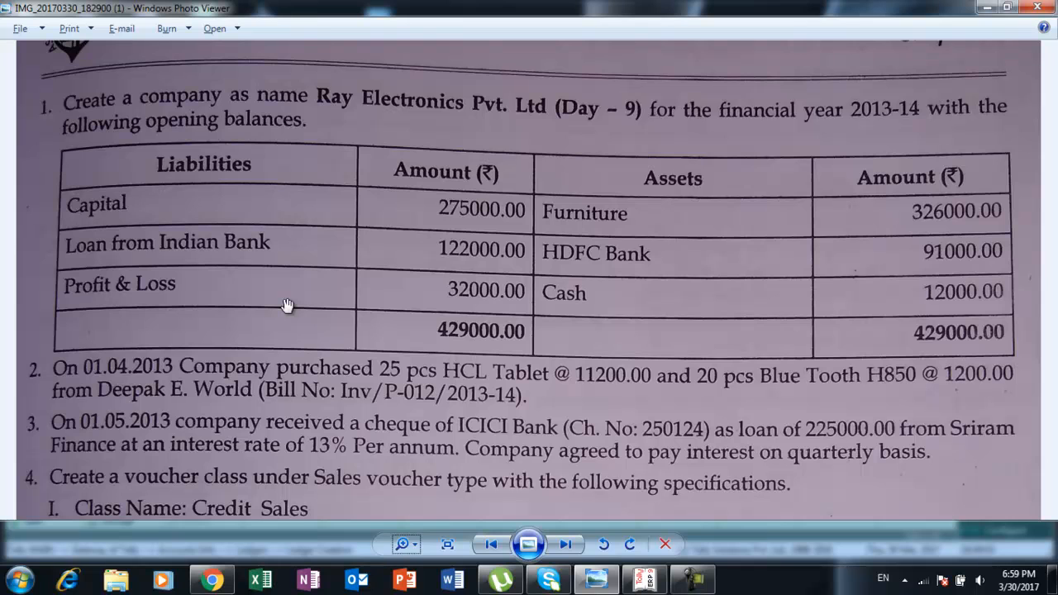
pyautogui.hotkey('alt', 'Tab')
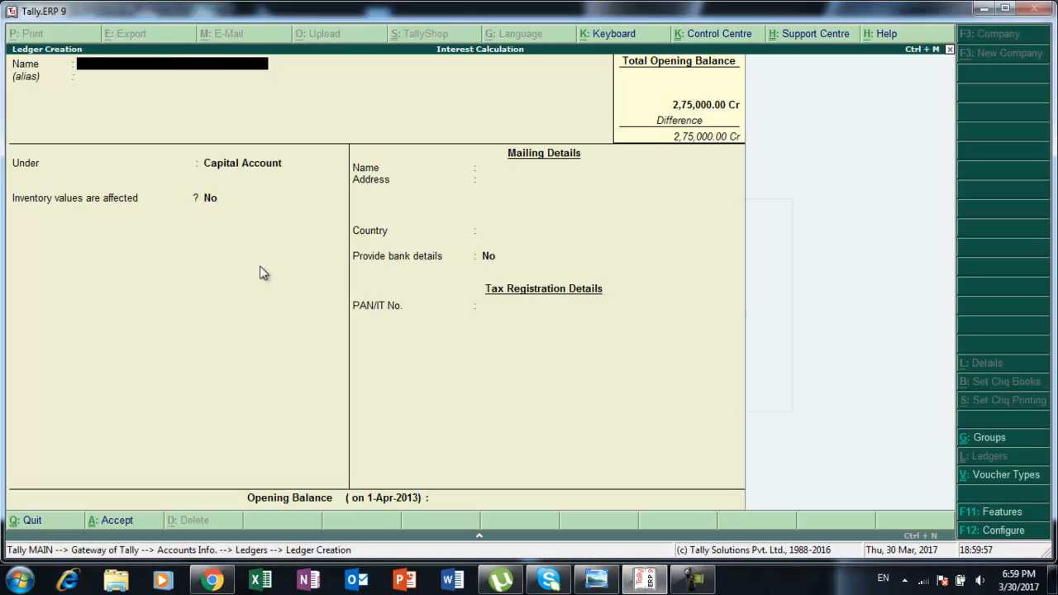
pyautogui.write('Loan From Indian Ba')
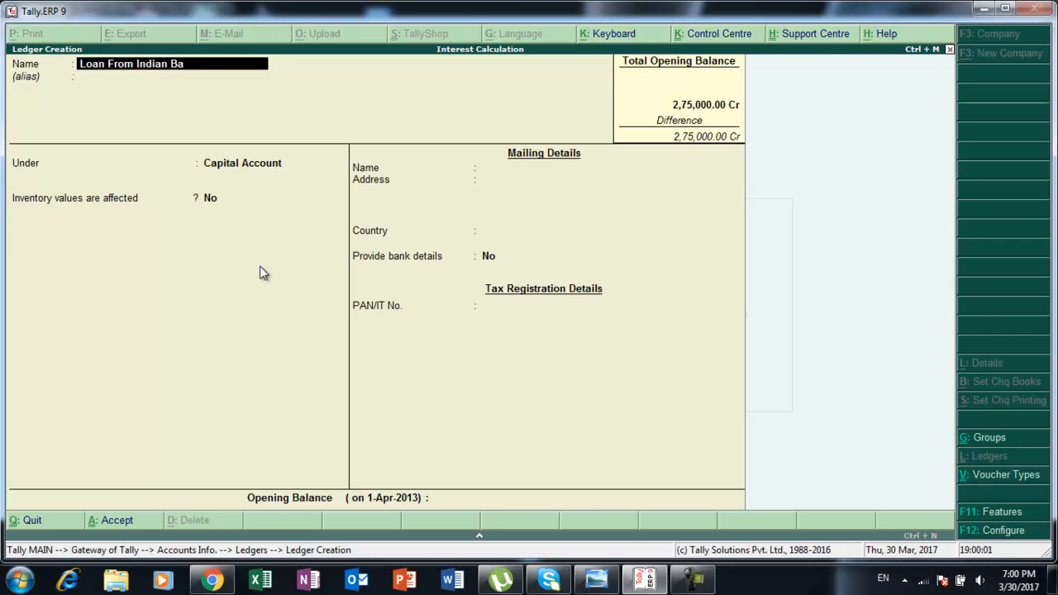
pyautogui.write('nk')
pyautogui.press('Return')
pyautogui.press('Return')
pyautogui.write('S')
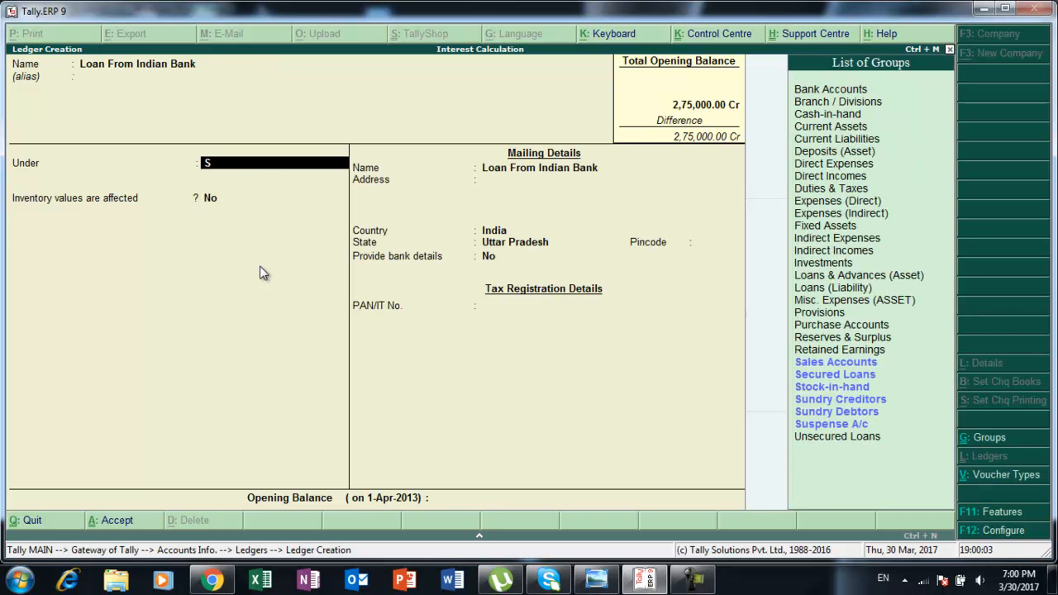
pyautogui.press('Down')
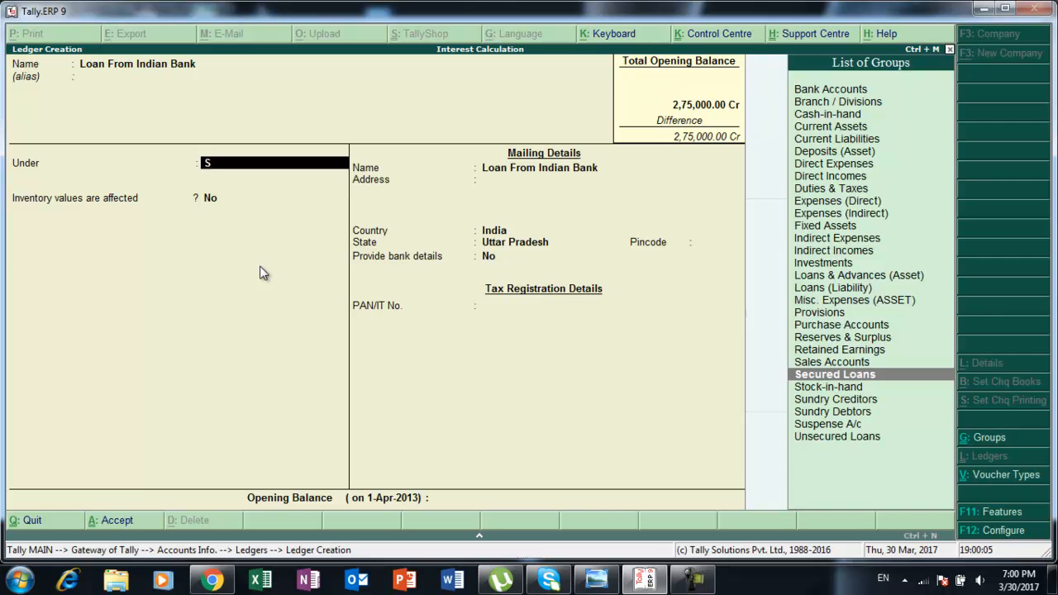
pyautogui.press('Return')
pyautogui.press('Return')
pyautogui.press('Return')
pyautogui.press('Return')
pyautogui.press('Return')
pyautogui.press('Return')
pyautogui.press('Return')
pyautogui.press('Return')
# Set the loan ledger's opening balance to 122000 and accept the ledger.
pyautogui.hotkey('alt', 'Tab')
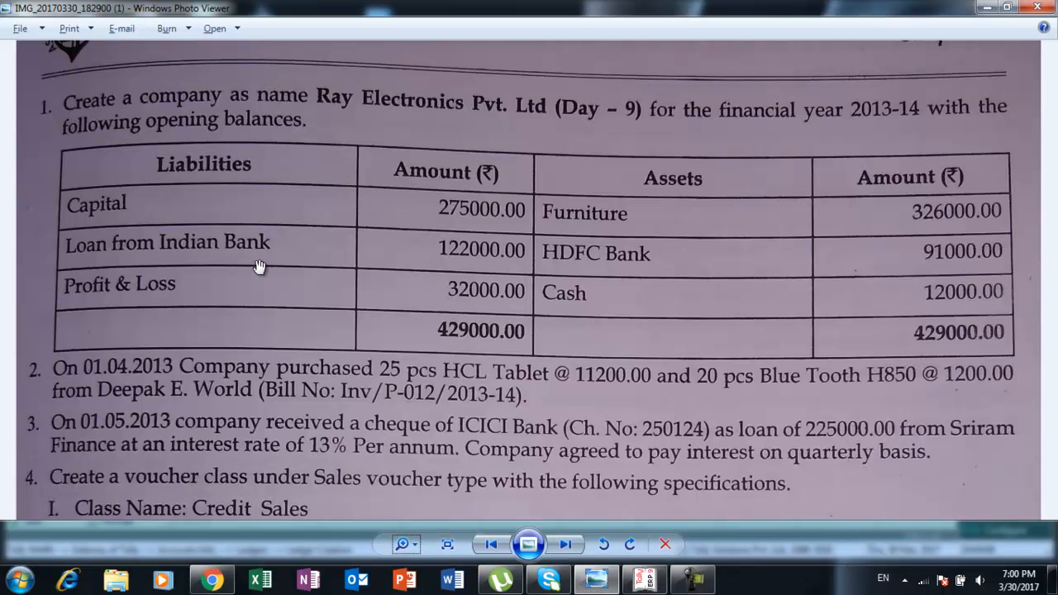
pyautogui.hotkey('alt', 'Tab')
pyautogui.write('122')
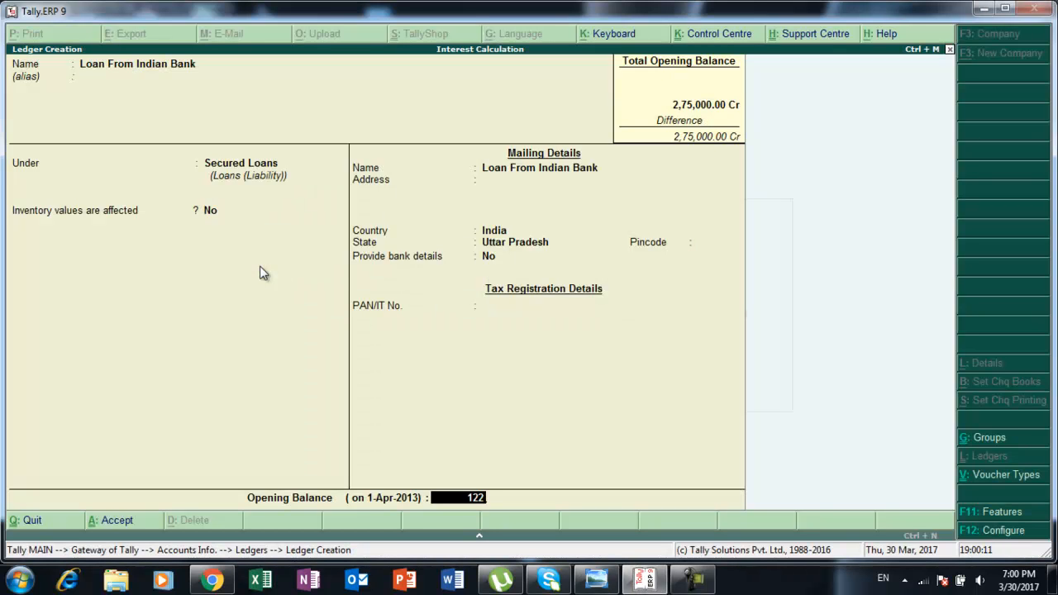
pyautogui.write('000')
pyautogui.press('Return')
pyautogui.press('Return')
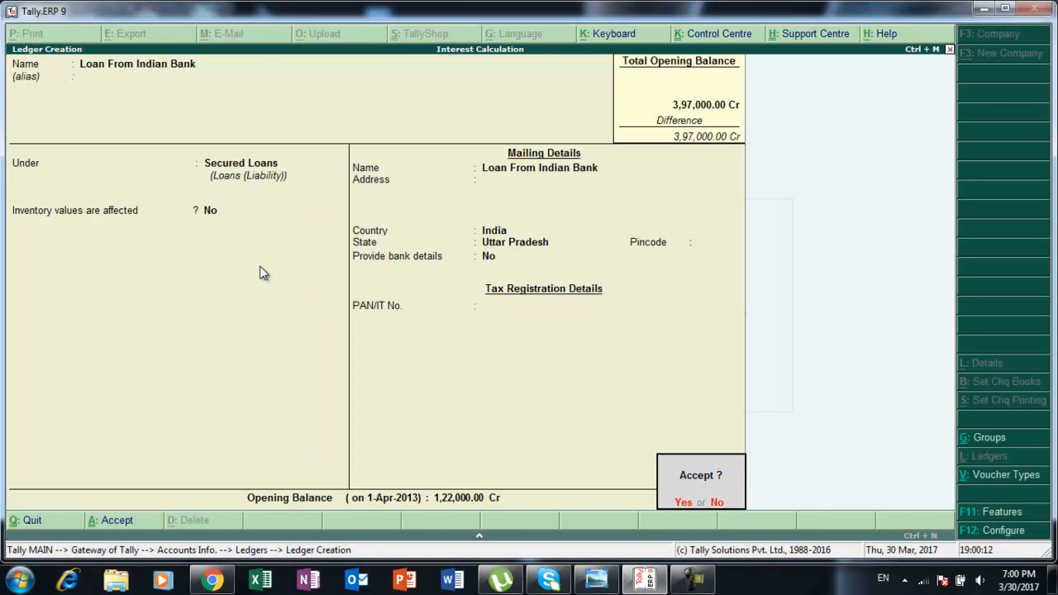
pyautogui.press('Return')
# Create a ledger named Furniture under Fixed Assets.
pyautogui.hotkey('alt', 'Tab')
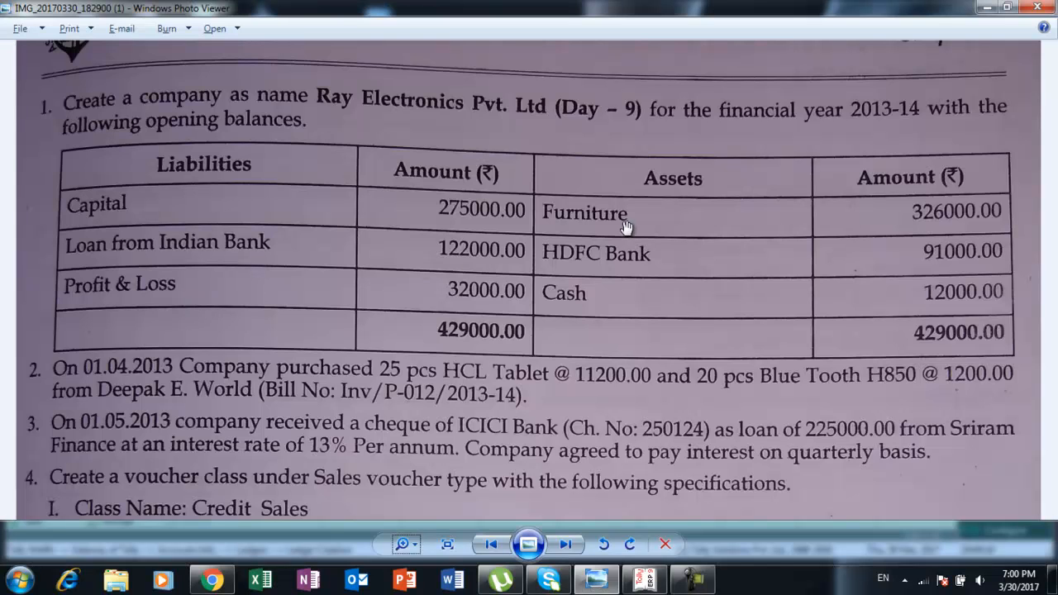
pyautogui.hotkey('alt', 'Tab')
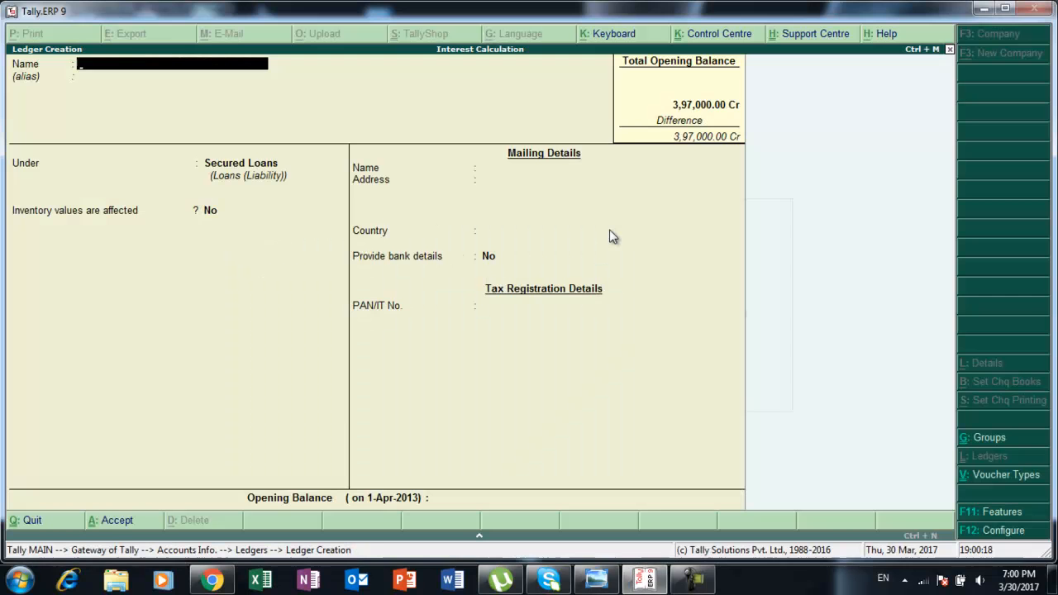
pyautogui.write('Furniture')
pyautogui.press('Return')
pyautogui.press('Return')
pyautogui.write('F')
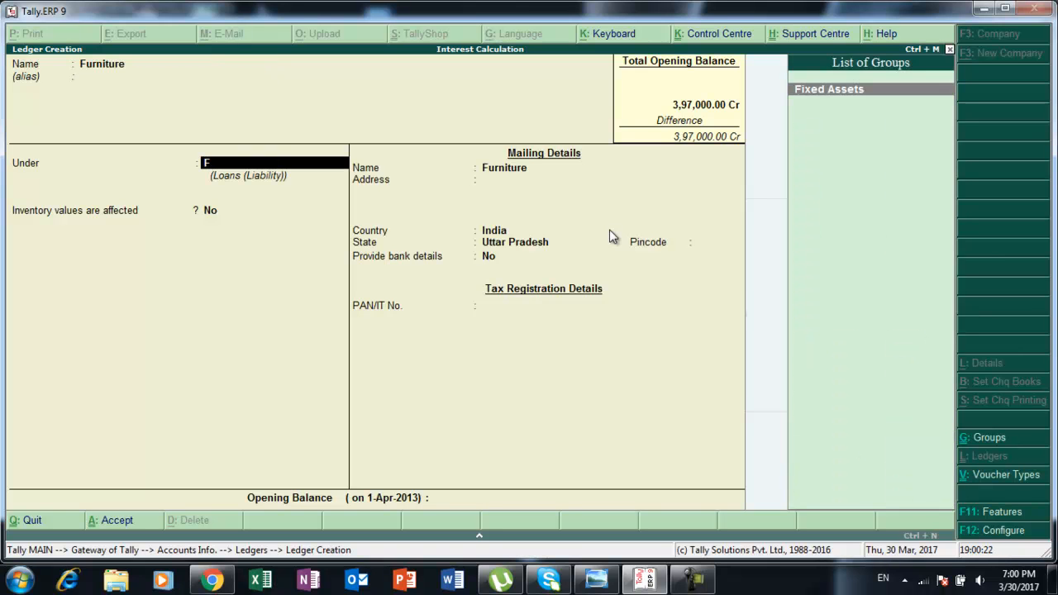
pyautogui.press('Return')
pyautogui.press('Return')
pyautogui.press('Return')
pyautogui.press('Return')
pyautogui.press('Return')
pyautogui.press('Return')
# Set the Furniture ledger's opening balance to 326000 and accept it.
pyautogui.press('Return')
pyautogui.press('Return')
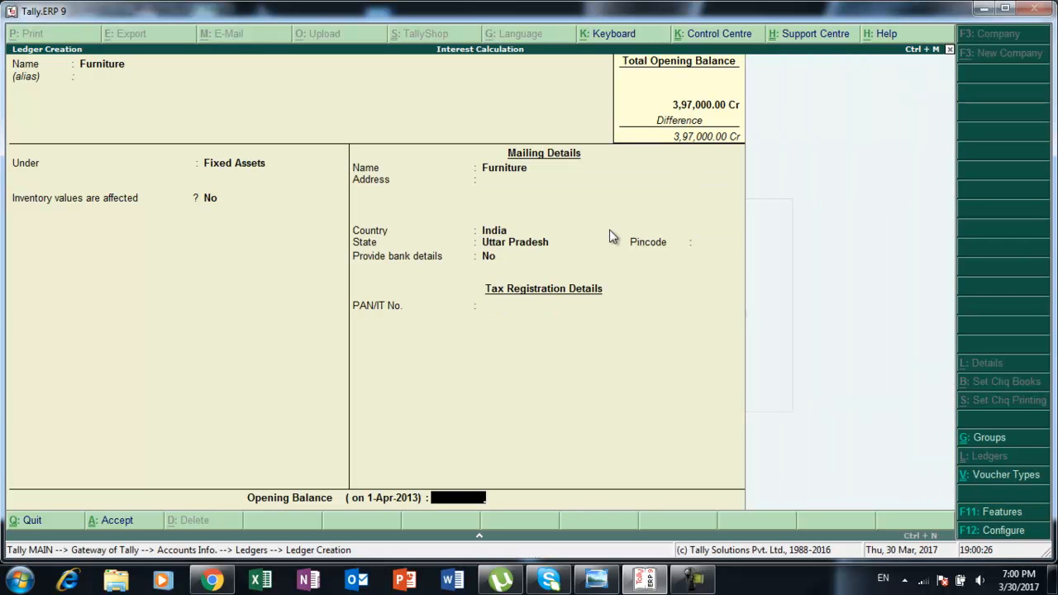
pyautogui.write('3,26,0')
pyautogui.write('000')
pyautogui.press('Return')
pyautogui.press('Return')
pyautogui.press('Return')
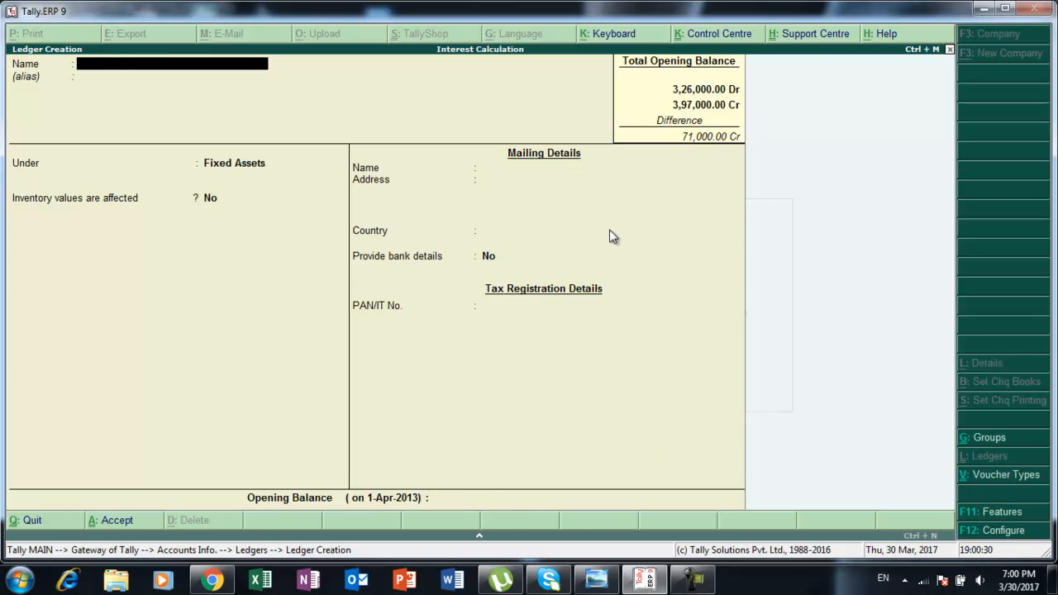
# Create a ledger named Hdfc Bank under Bank Accounts.
pyautogui.hotkey('alt', 'Tab')
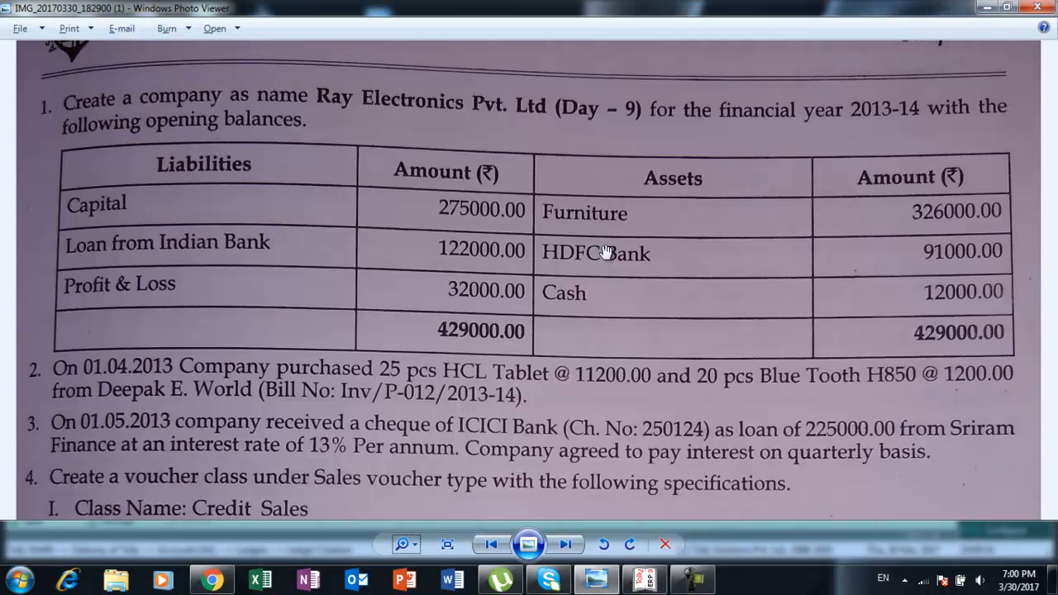
pyautogui.hotkey('alt', 'Tab')
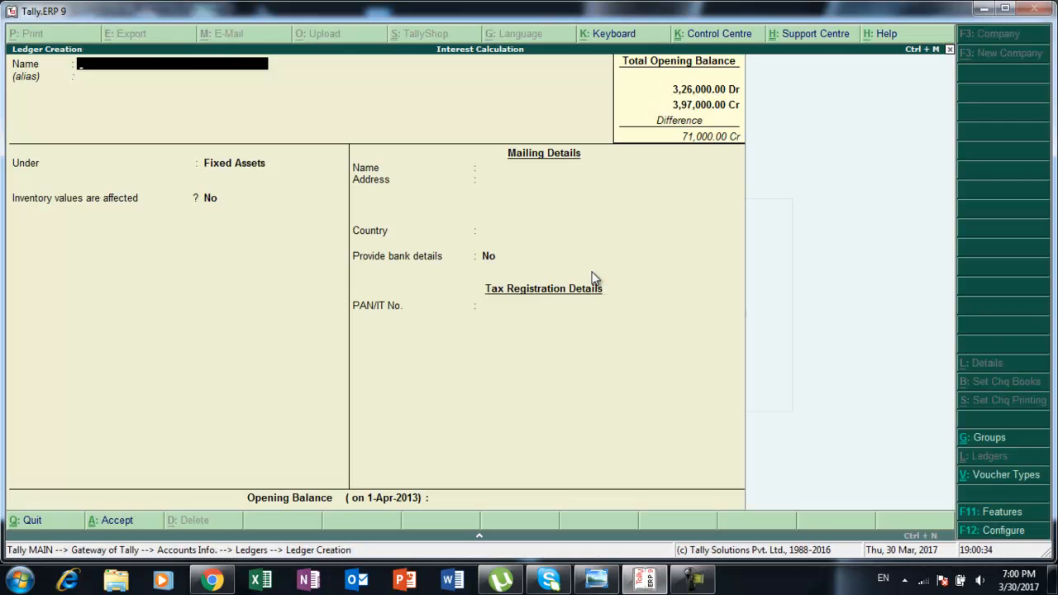
pyautogui.write('Hdfc Bank')
pyautogui.press('Return')
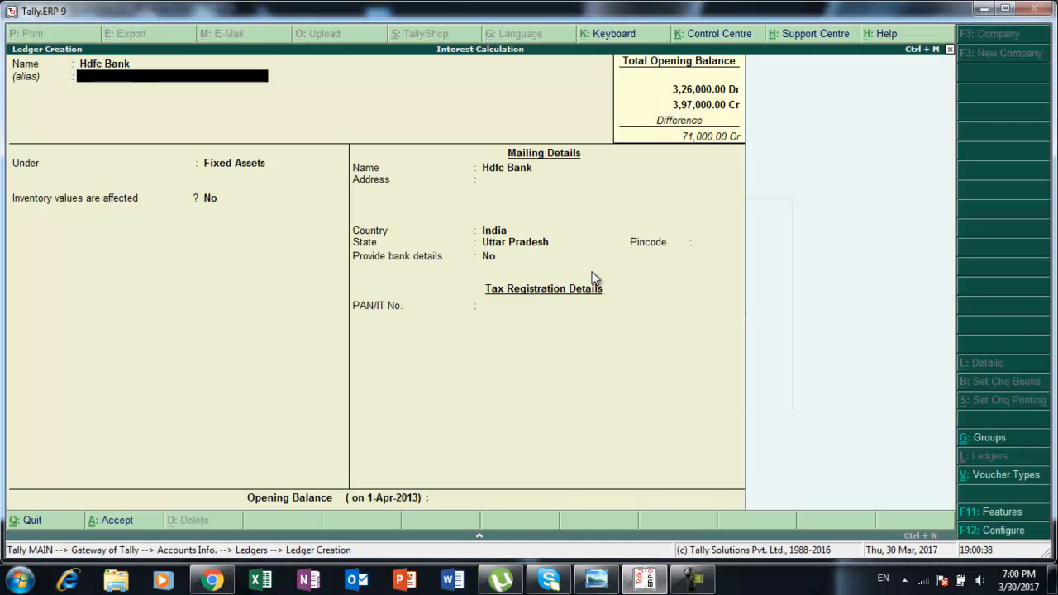
pyautogui.press('Return')
pyautogui.write('B')
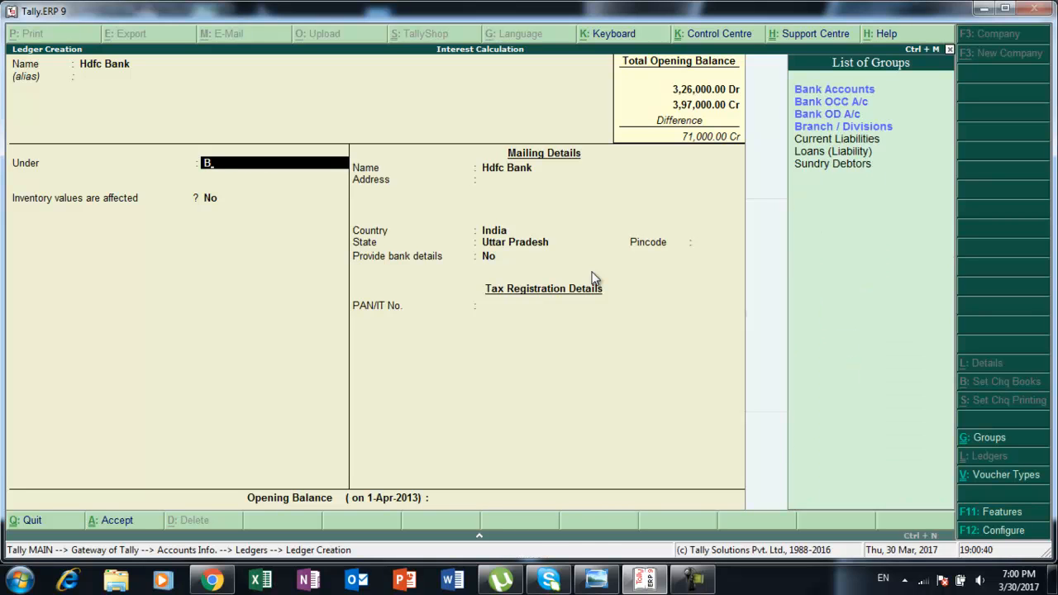
pyautogui.press('Return')
pyautogui.press('Return')
pyautogui.press('Return')
pyautogui.press('Return')
pyautogui.press('Return')
pyautogui.press('Return')
pyautogui.press('Return')
pyautogui.press('Return')
pyautogui.press('Return')
pyautogui.press('Return')
pyautogui.press('Return')
pyautogui.press('Return')
pyautogui.press('Return')
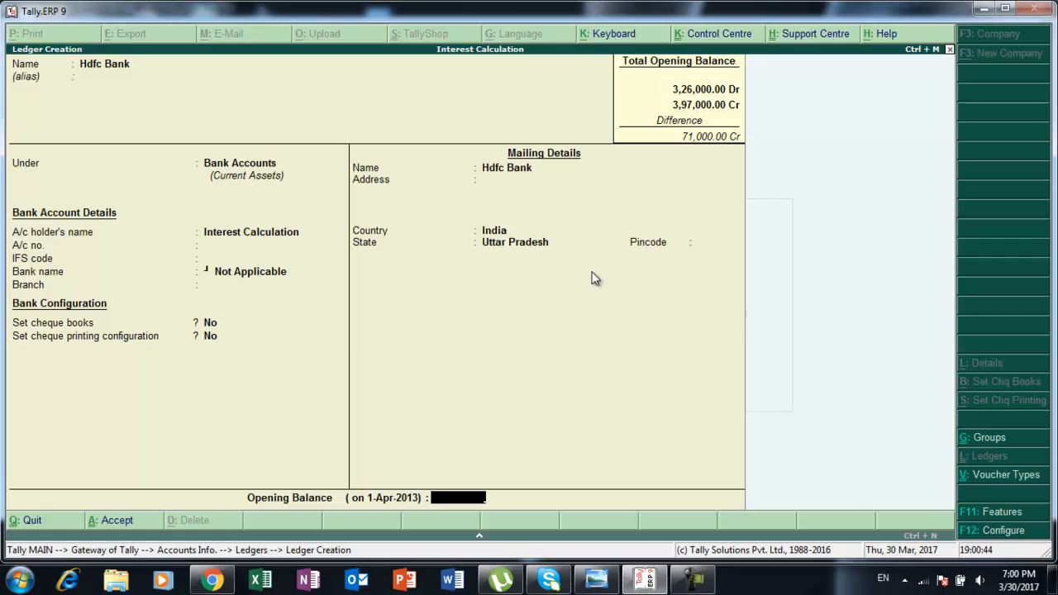
# Set the Hdfc Bank ledger's opening balance to 91000.
pyautogui.hotkey('alt', 'Tab')
pyautogui.hotkey('alt', 'Tab')
pyautogui.write('91000')
pyautogui.press('Return')
pyautogui.press('Return')
pyautogui.press('Return')
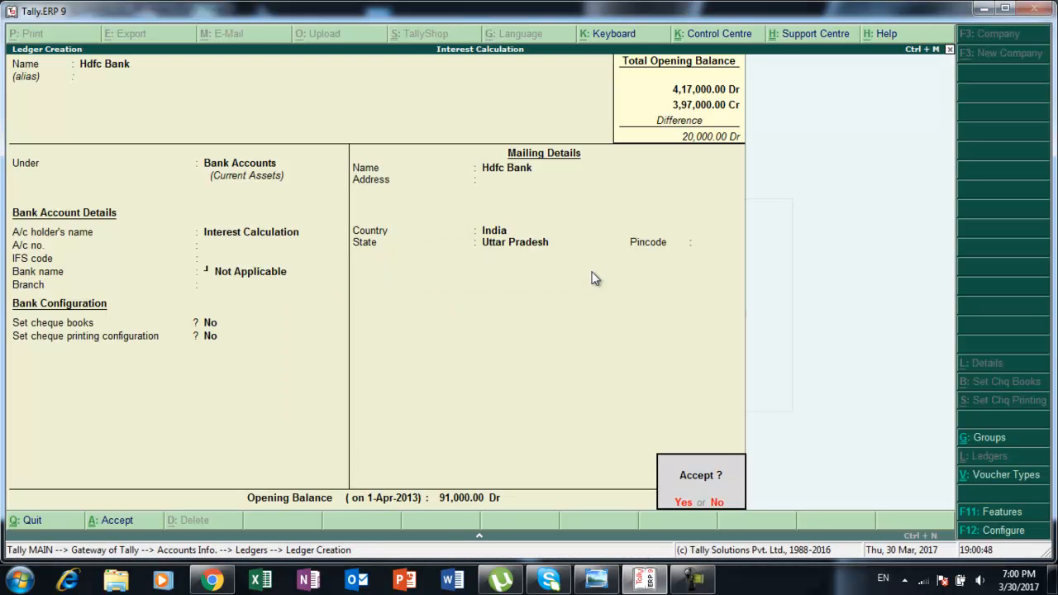
# Check the exercise sheet, then alter the Profit & Loss A/c ledger to give it an opening balance of 32000.
pyautogui.hotkey('alt', 'Tab')
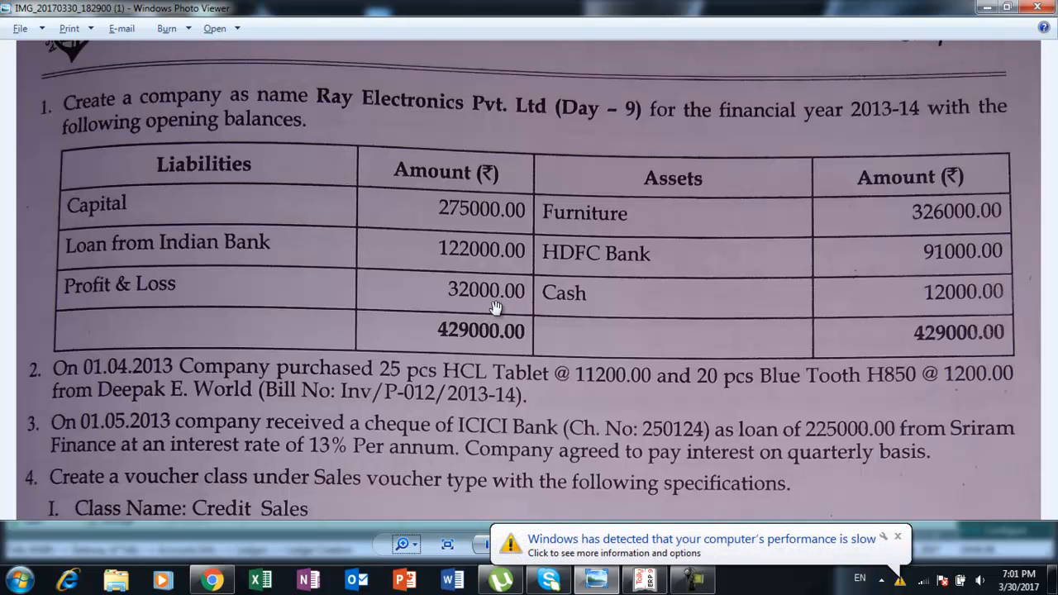
pyautogui.hotkey('alt', 'Tab')
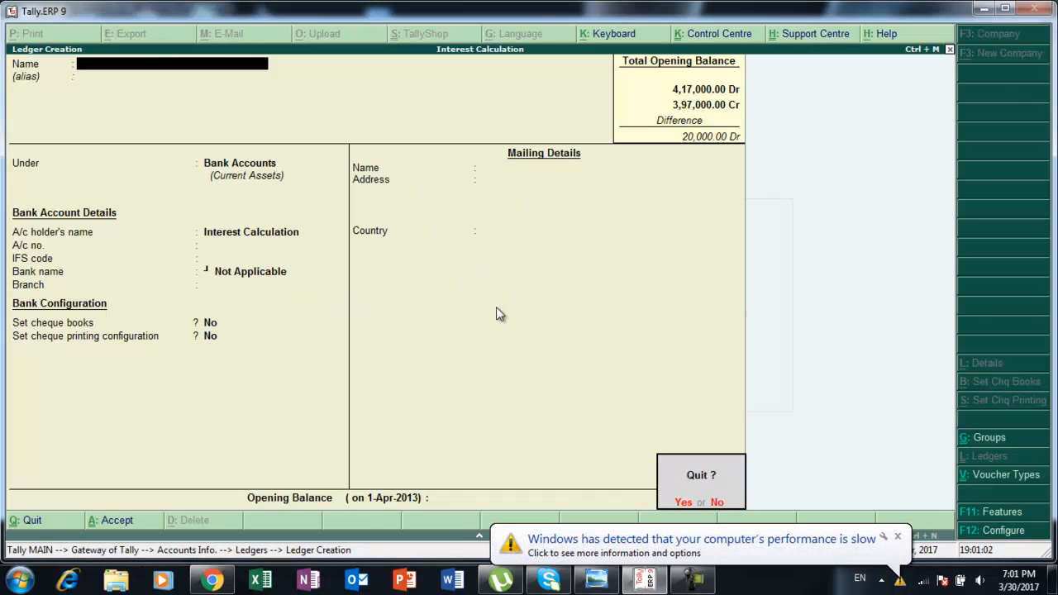
pyautogui.press('Escape')
pyautogui.press('Down')
pyautogui.press('Down')
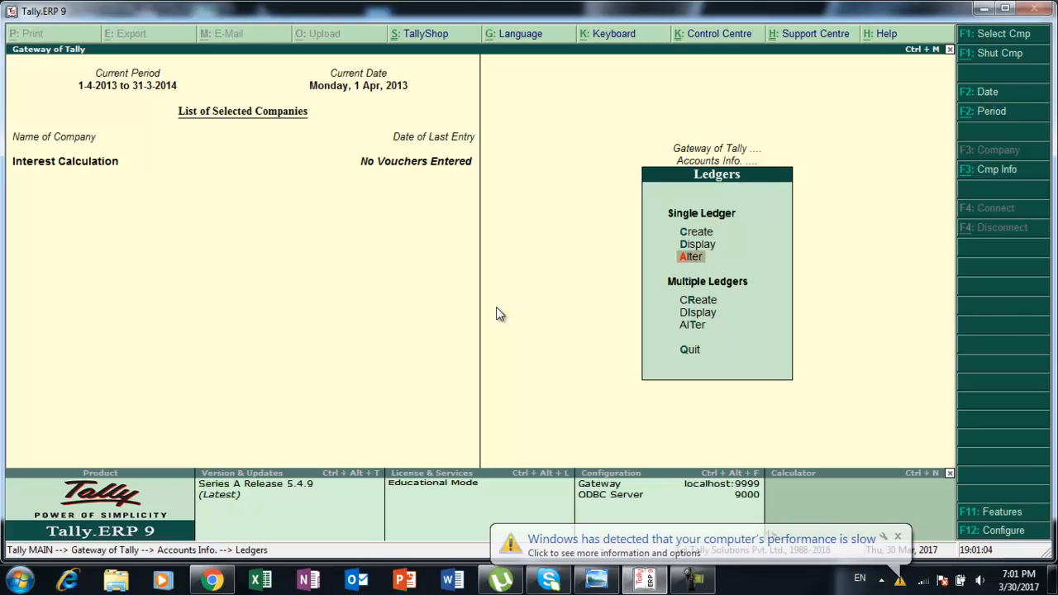
pyautogui.press('Return')
pyautogui.press('Down')
pyautogui.press('Down')
pyautogui.press('Down')
pyautogui.press('Down')
pyautogui.press('Down')
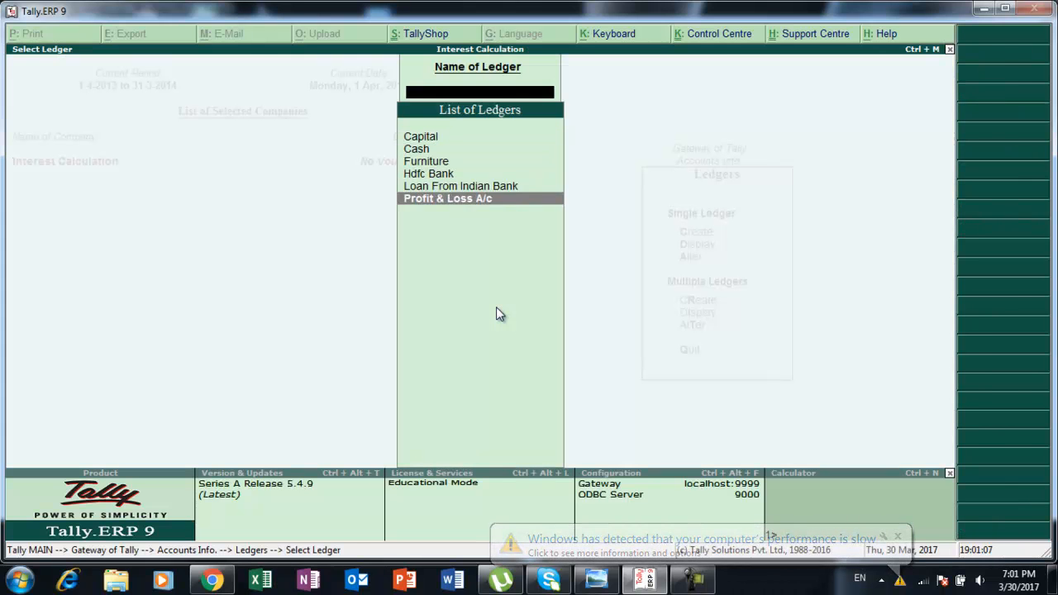
pyautogui.press('Return')
pyautogui.press('Return')
pyautogui.press('Return')
pyautogui.press('Return')
pyautogui.press('Return')
pyautogui.press('Return')
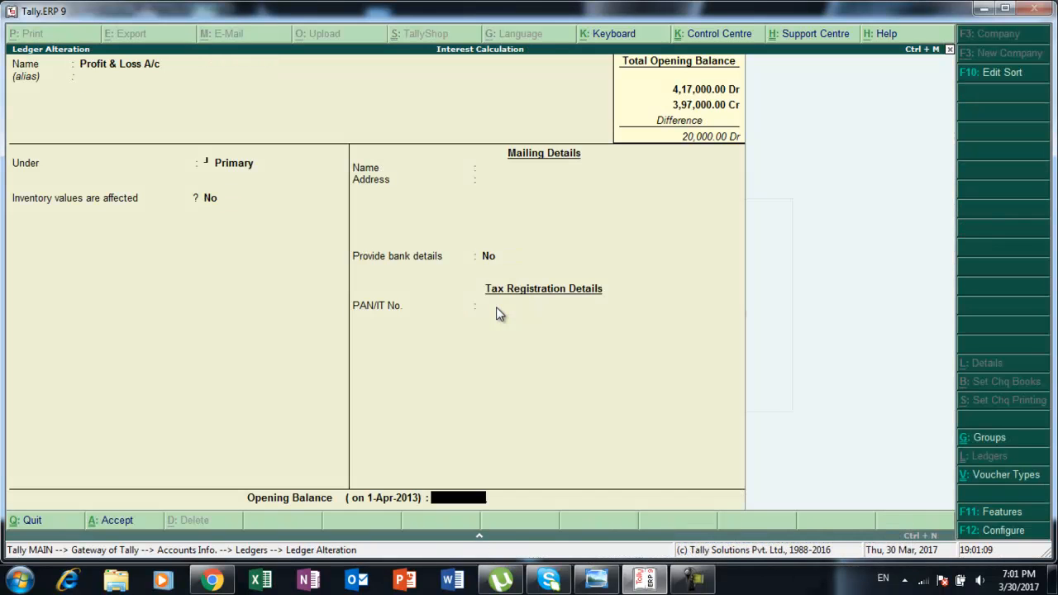
pyautogui.write('32000')
pyautogui.press('Return')
pyautogui.press('Return')
# Alter the Cash ledger to set its opening balance to 12000.
pyautogui.press('Return')
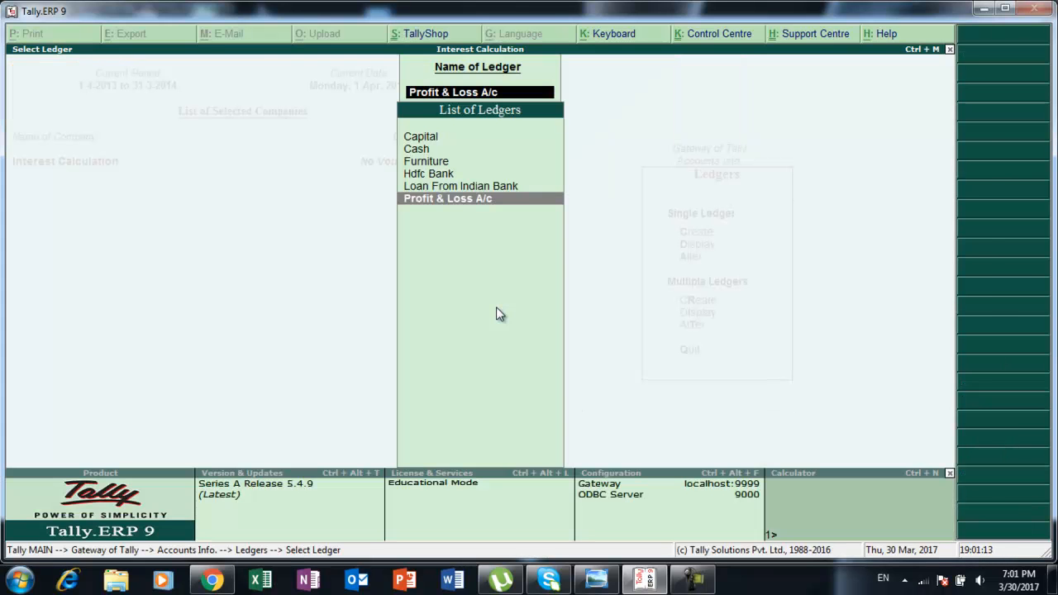
pyautogui.press('Up')
pyautogui.press('Up')
pyautogui.press('Up')
pyautogui.press('Up')
pyautogui.press('Return')
pyautogui.press('Return')
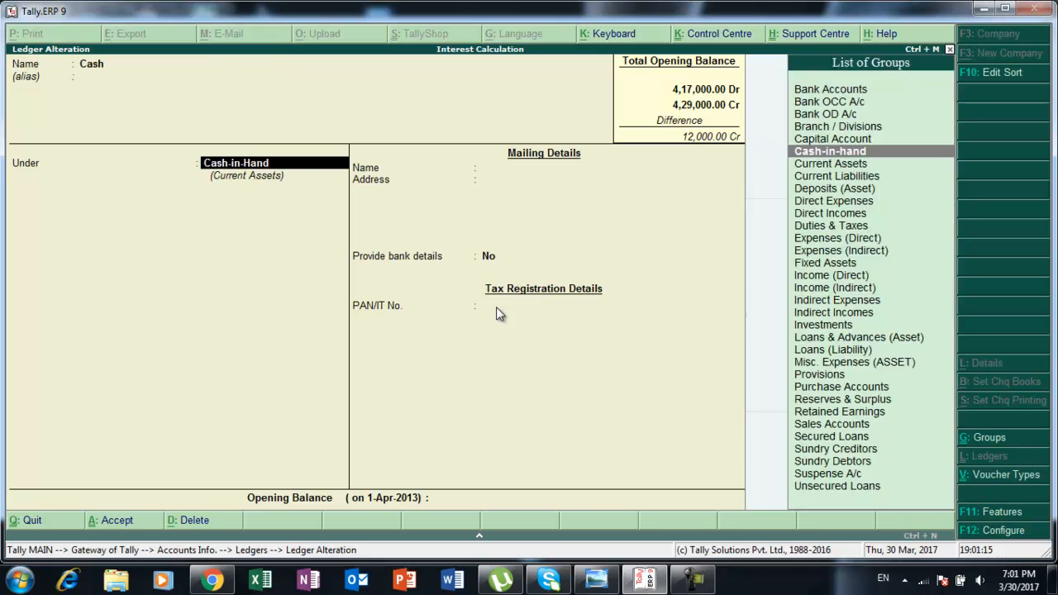
pyautogui.press('Return')
pyautogui.press('Return')
pyautogui.hotkey('alt', 'Tab')
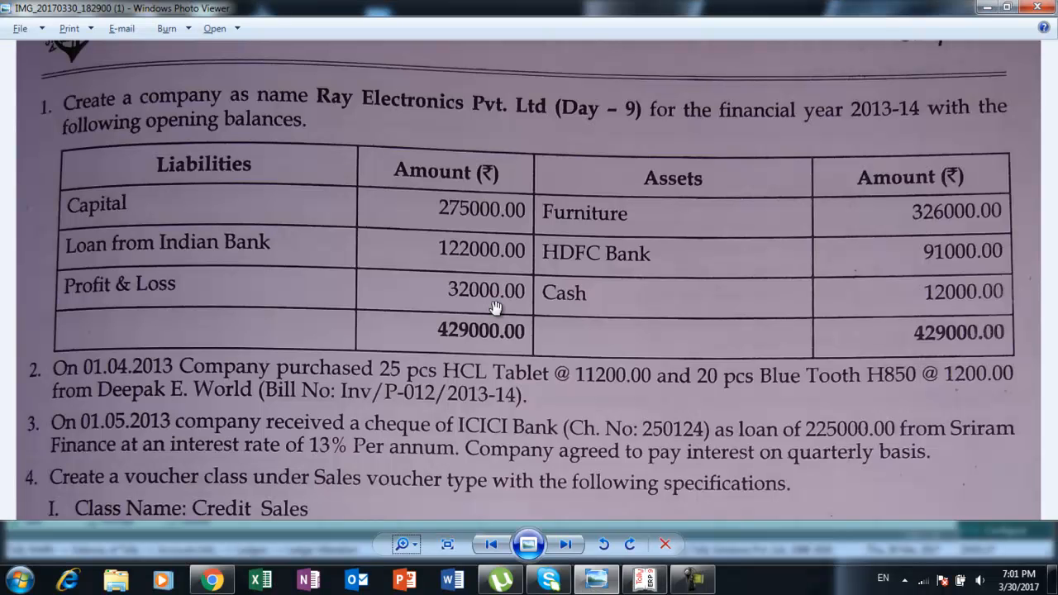
pyautogui.hotkey('alt', 'Tab')
pyautogui.write('12000')
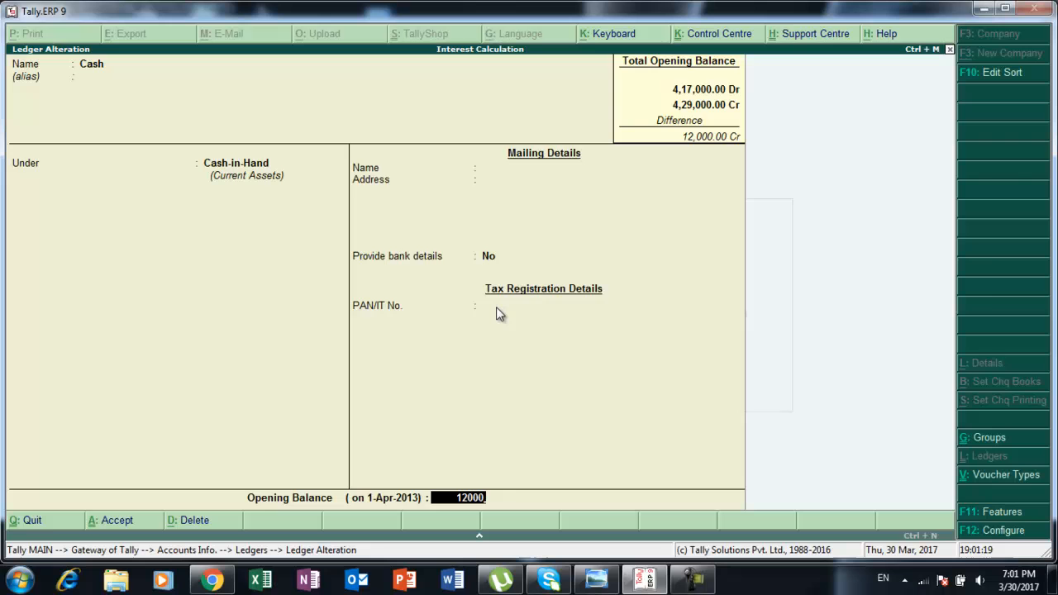
pyautogui.press('Return')
pyautogui.press('Return')
pyautogui.press('Return')
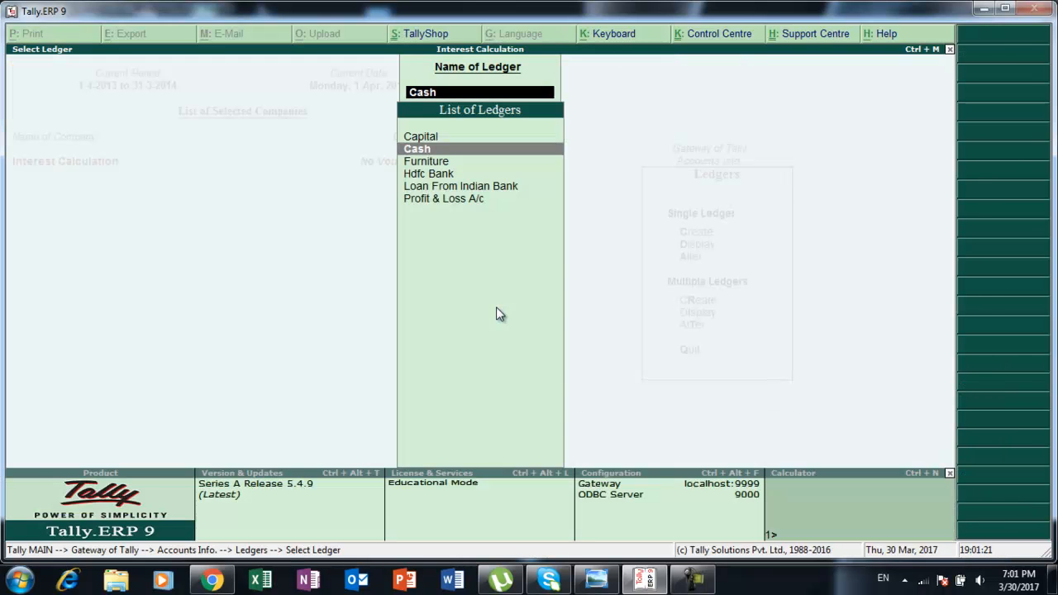
# Return to the Gateway and start a new Purchase voucher in accounting vouchers.
pyautogui.press('Escape')
pyautogui.press('Escape')
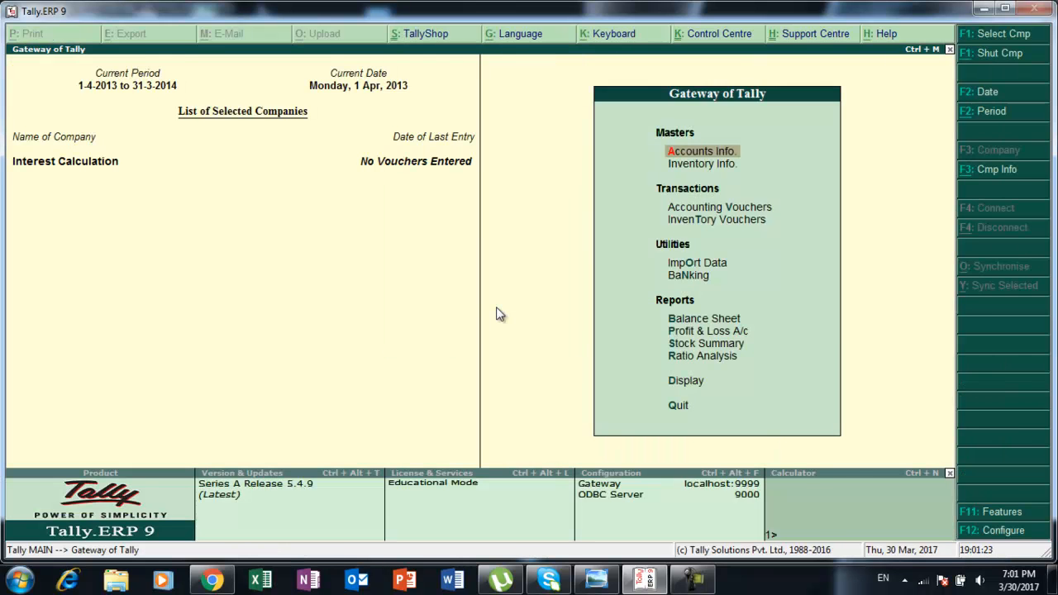
pyautogui.hotkey('alt', 'Tab')
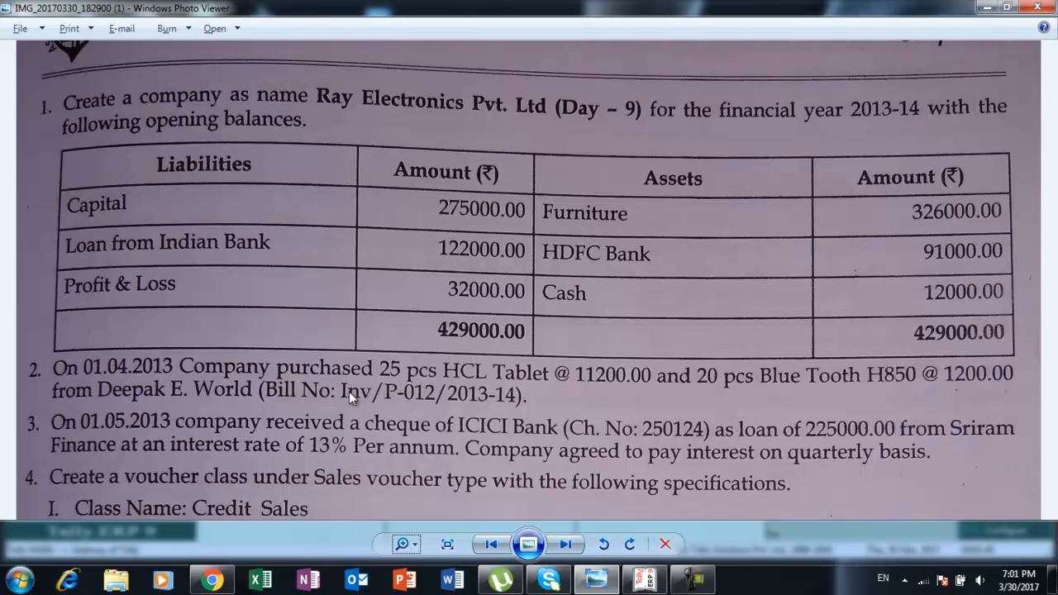
pyautogui.click(644, 579)
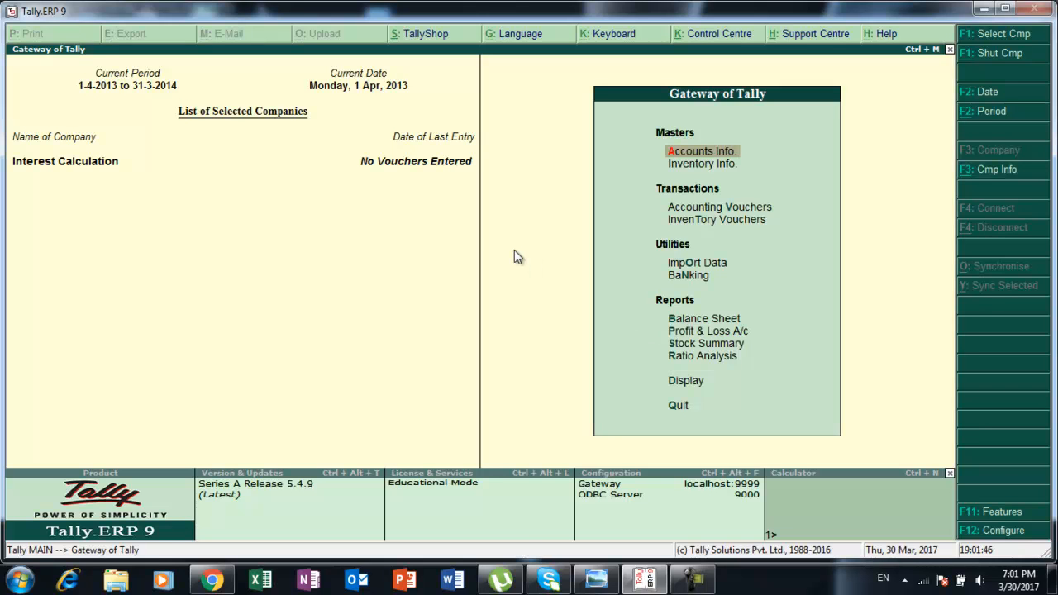
pyautogui.click(702, 207)
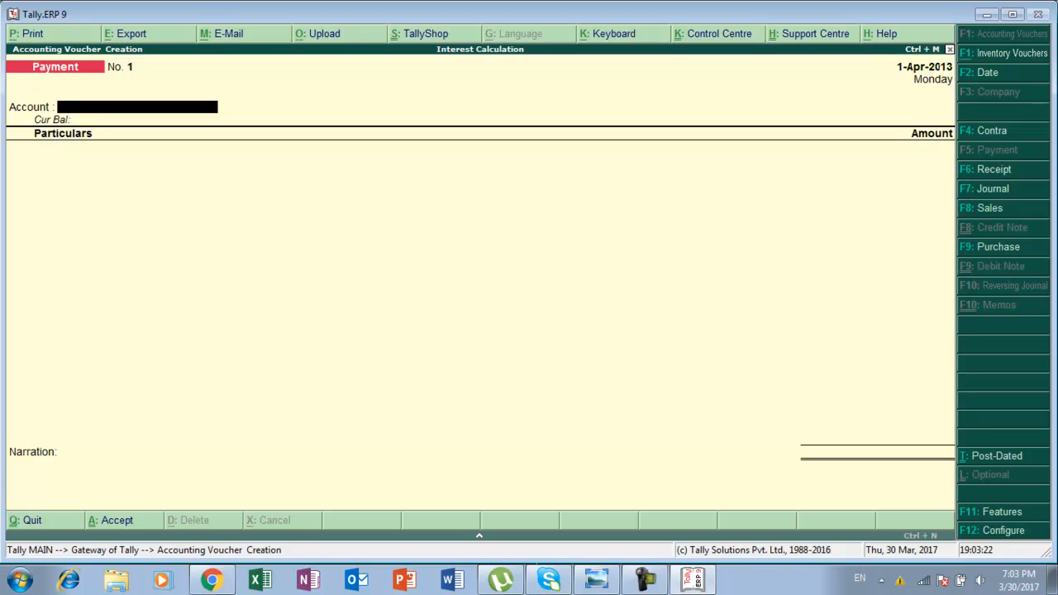
pyautogui.press('F9')
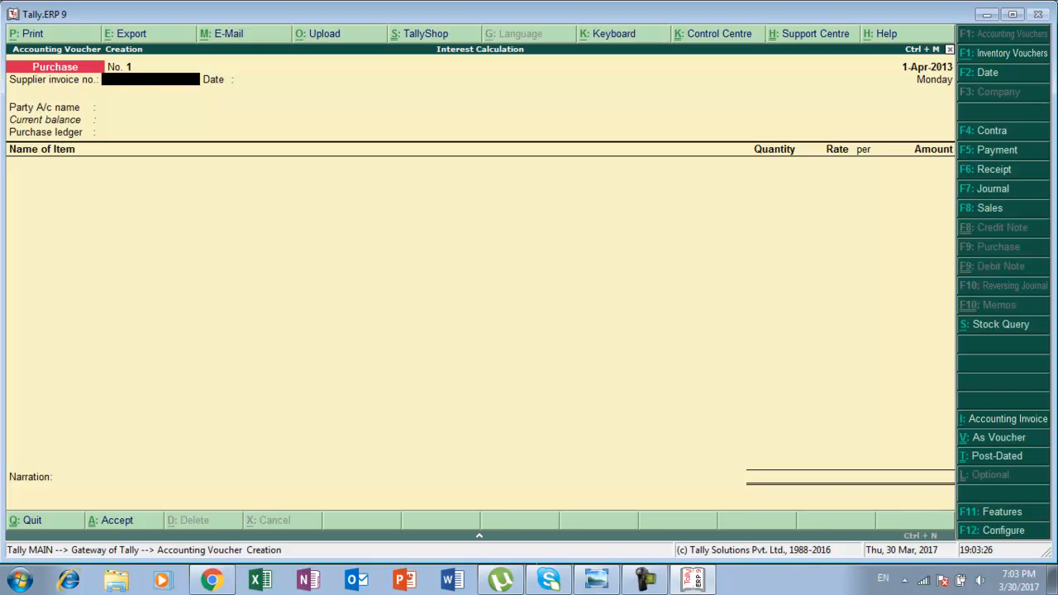
# Enter supplier invoice number inv/po12 and keep the date 1-Apr-2013.
pyautogui.hotkey('alt', 'Tab')
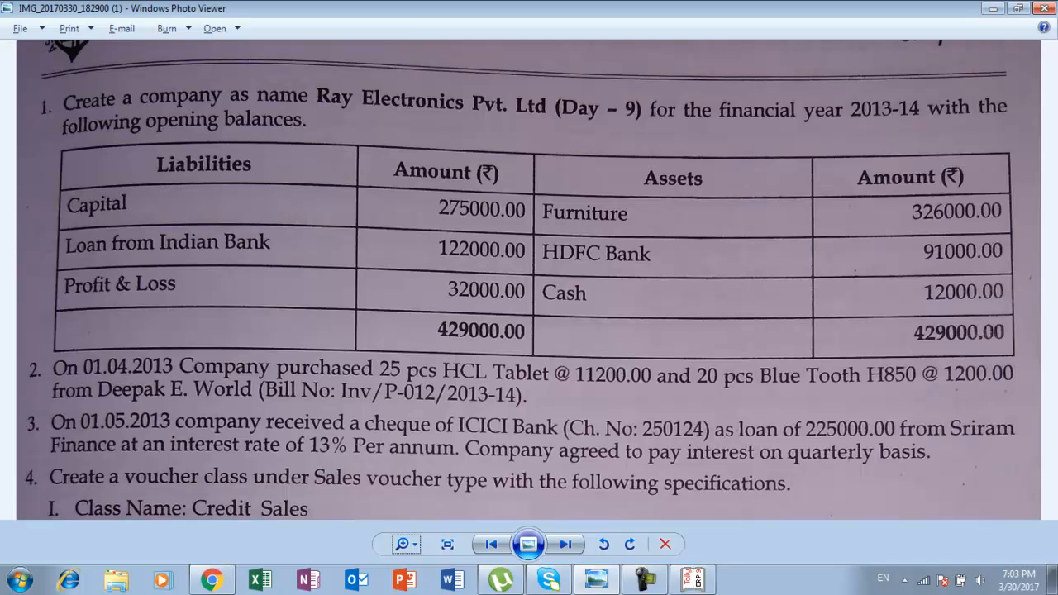
pyautogui.hotkey('alt', 'Tab')
pyautogui.write('inv/p')
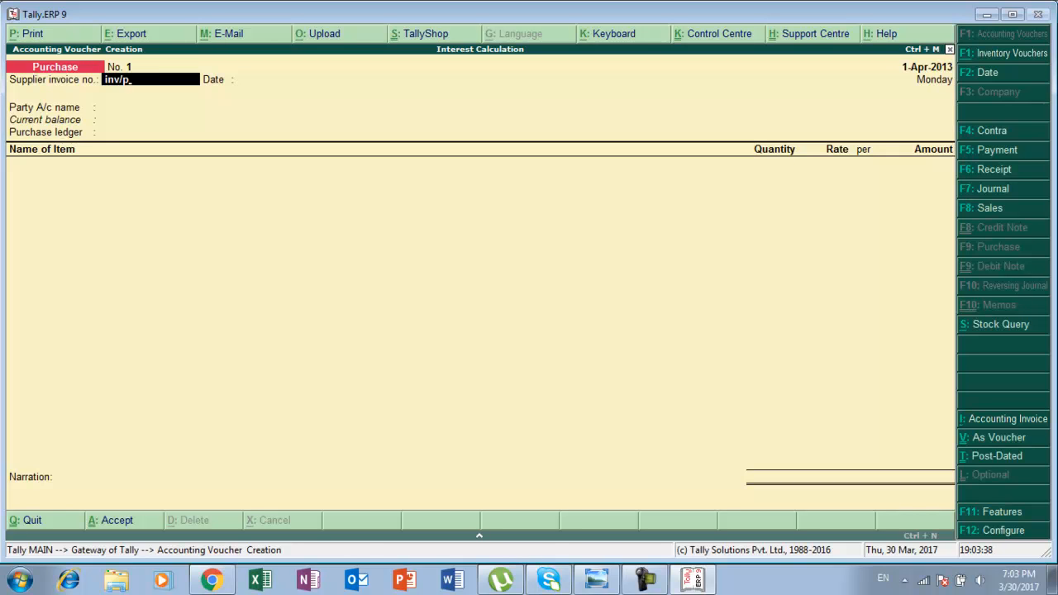
pyautogui.write('o12')
pyautogui.press('Return')
pyautogui.press('Return')
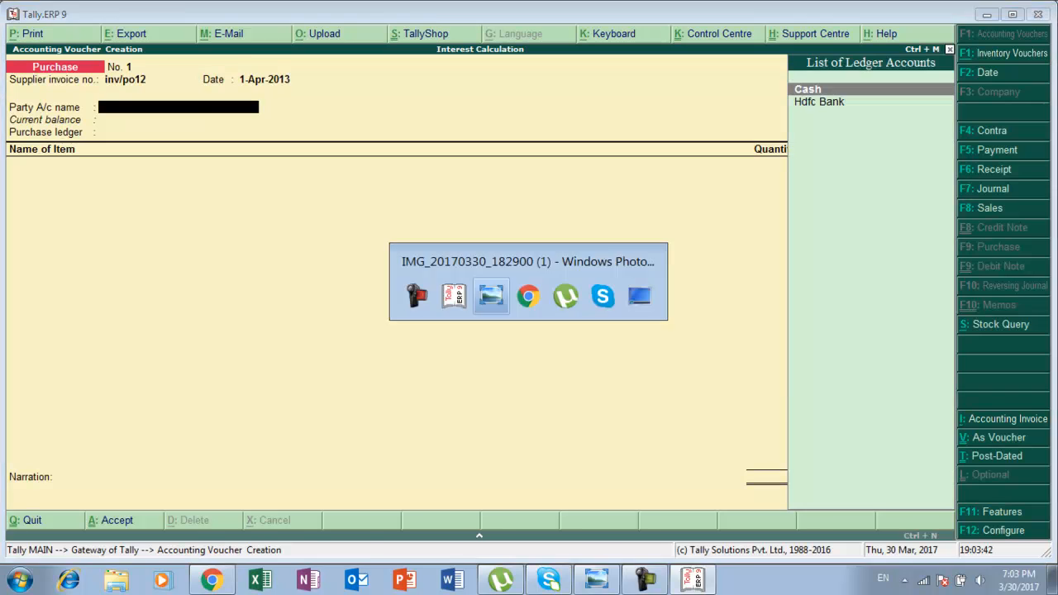
# Create the party ledger Deepak Eworld under Sundry Creditors and accept the supplier's party details.
pyautogui.hotkey('alt', 'Tab')
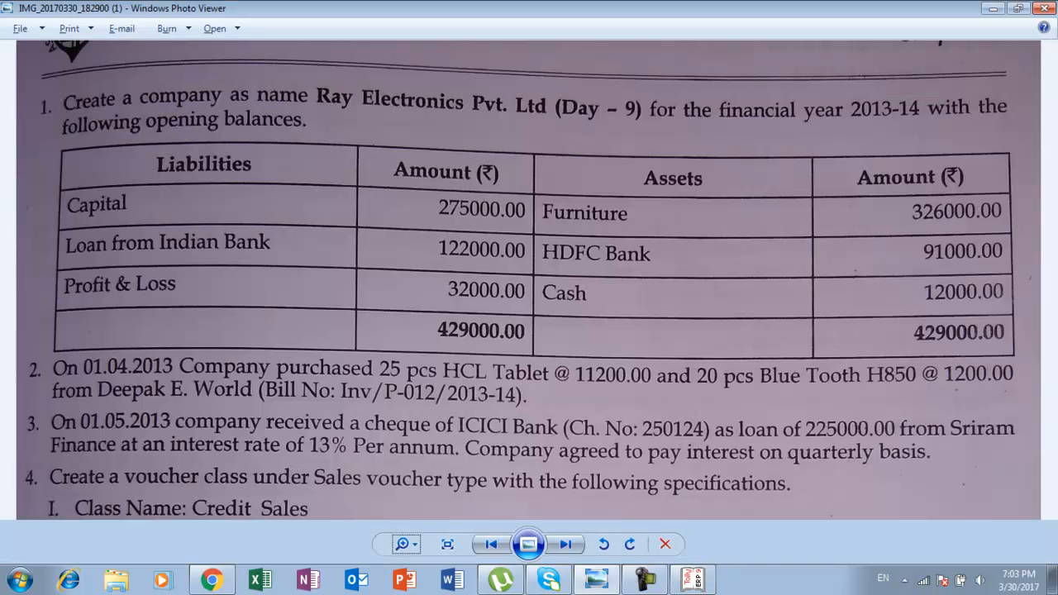
pyautogui.hotkey('alt', 'Tab')
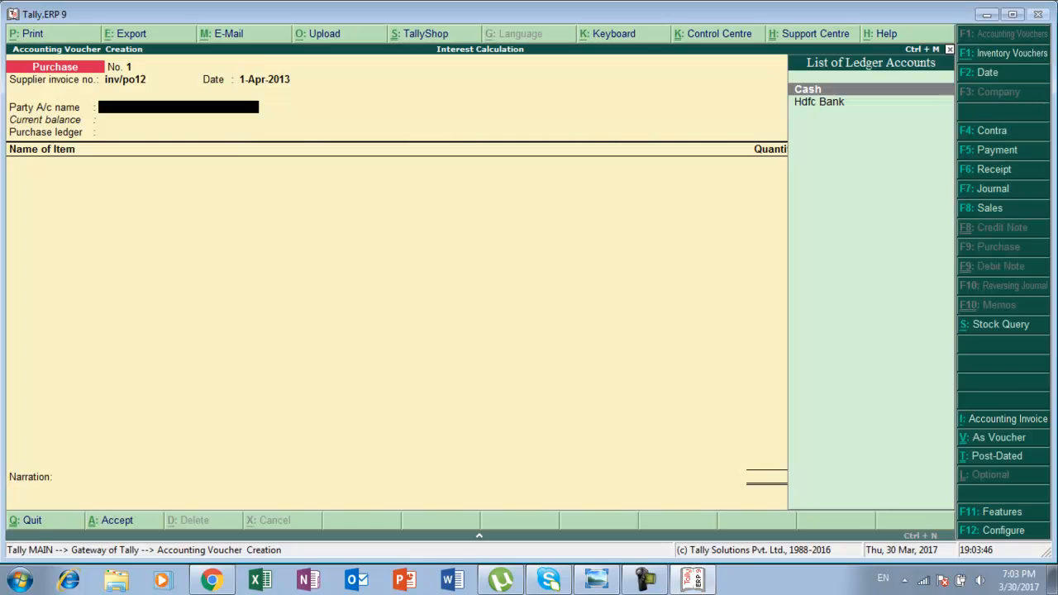
pyautogui.hotkey('alt', 'c')
pyautogui.write('Deepak Ewor')
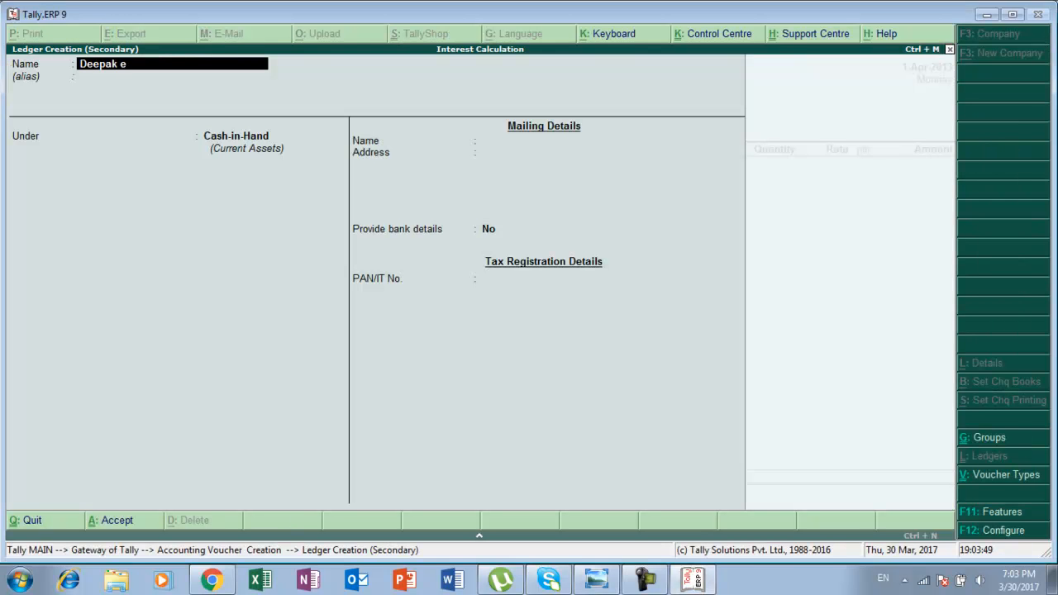
pyautogui.write('ld')
pyautogui.press('Return')
pyautogui.press('Return')
pyautogui.write('S')
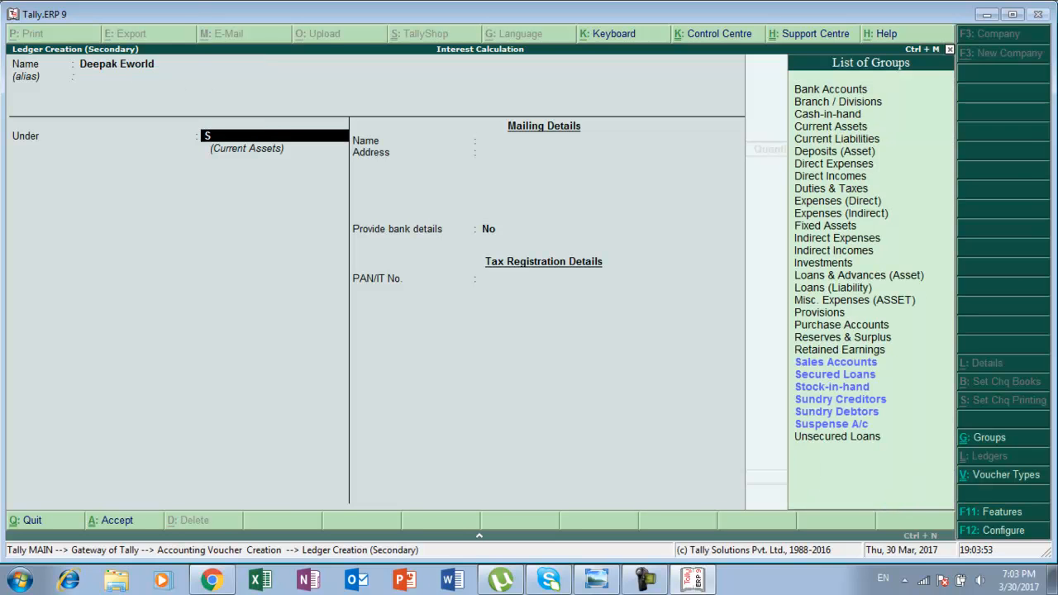
pyautogui.press('Down')
pyautogui.press('Down')
pyautogui.press('Down')
pyautogui.press('Return')
pyautogui.press('Return')
pyautogui.press('Return')
pyautogui.press('Return')
pyautogui.press('Return')
pyautogui.press('Return')
pyautogui.press('Return')
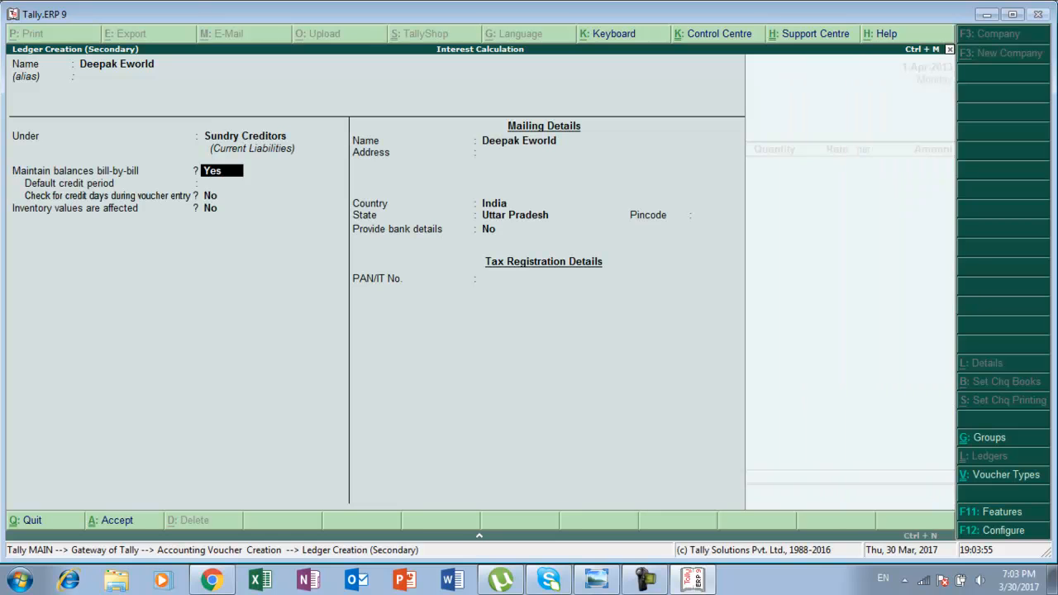
pyautogui.press('Return')
pyautogui.press('Return')
pyautogui.press('Return')
pyautogui.press('Return')
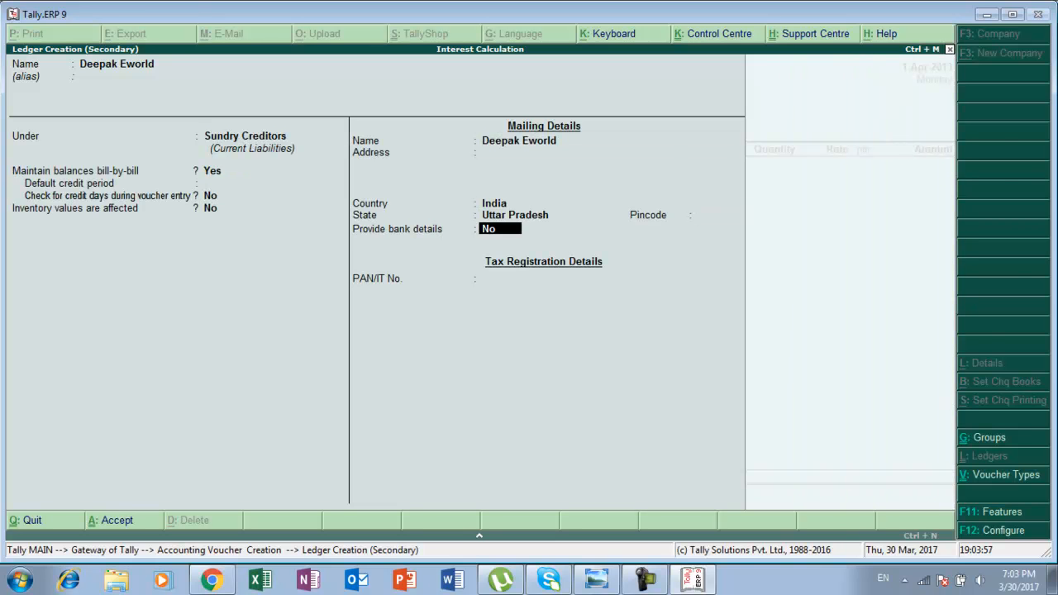
pyautogui.press('Return')
pyautogui.press('Return')
pyautogui.press('Return')
pyautogui.press('Return')
pyautogui.press('Return')
pyautogui.press('Return')
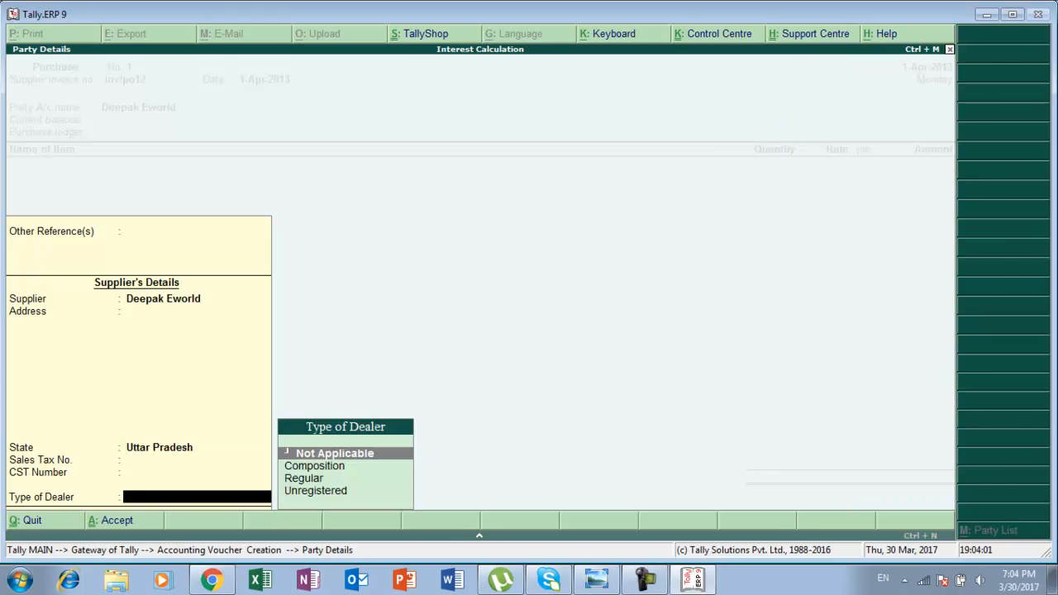
pyautogui.press('Return')
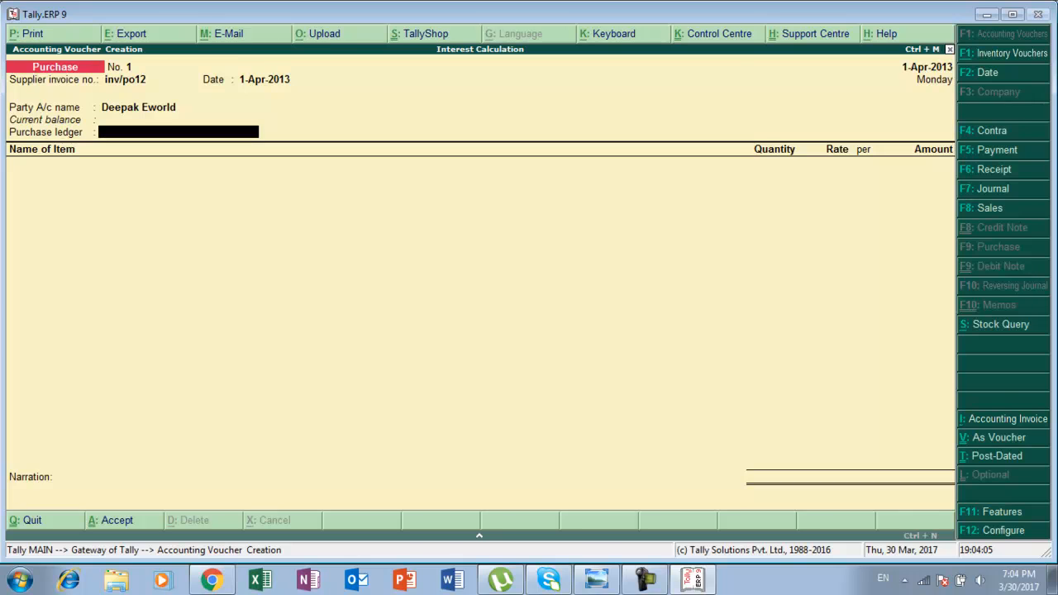
# Create the purchase ledger named Purchase under Purchase Accounts and select it for the voucher.
pyautogui.hotkey('alt', 'c')
pyautogui.write('Pur')
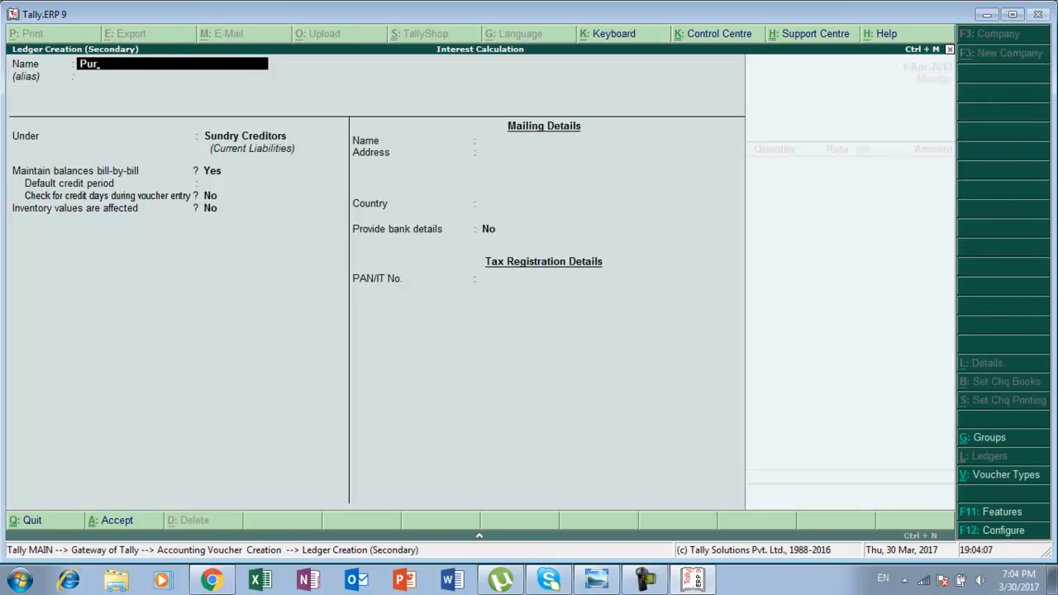
pyautogui.write('chase')
pyautogui.press('Return')
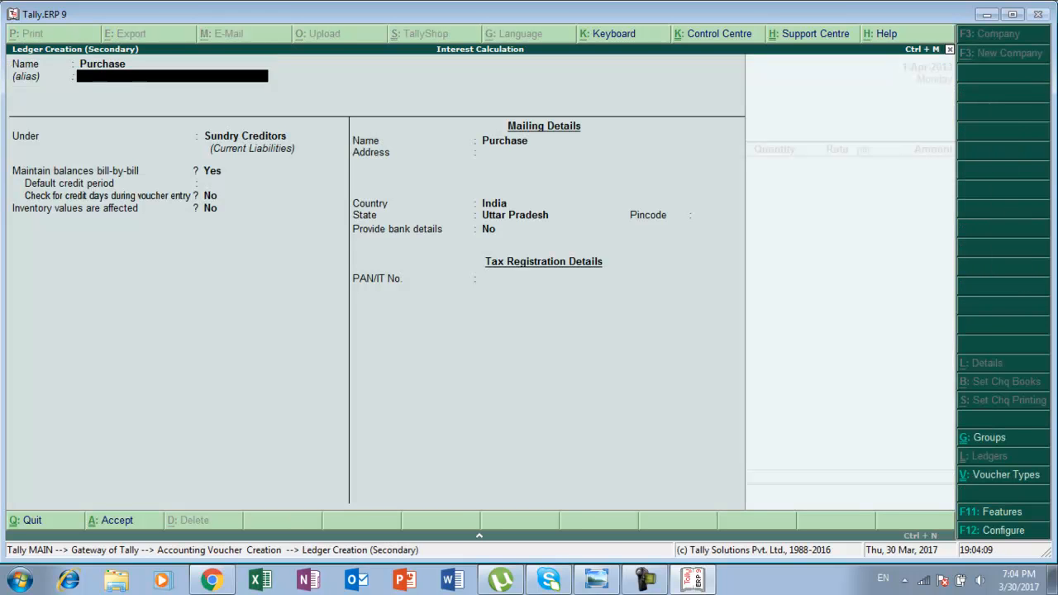
pyautogui.press('Return')
pyautogui.write('P')
pyautogui.press('Down')
pyautogui.press('Return')
pyautogui.press('Return')
pyautogui.press('Return')
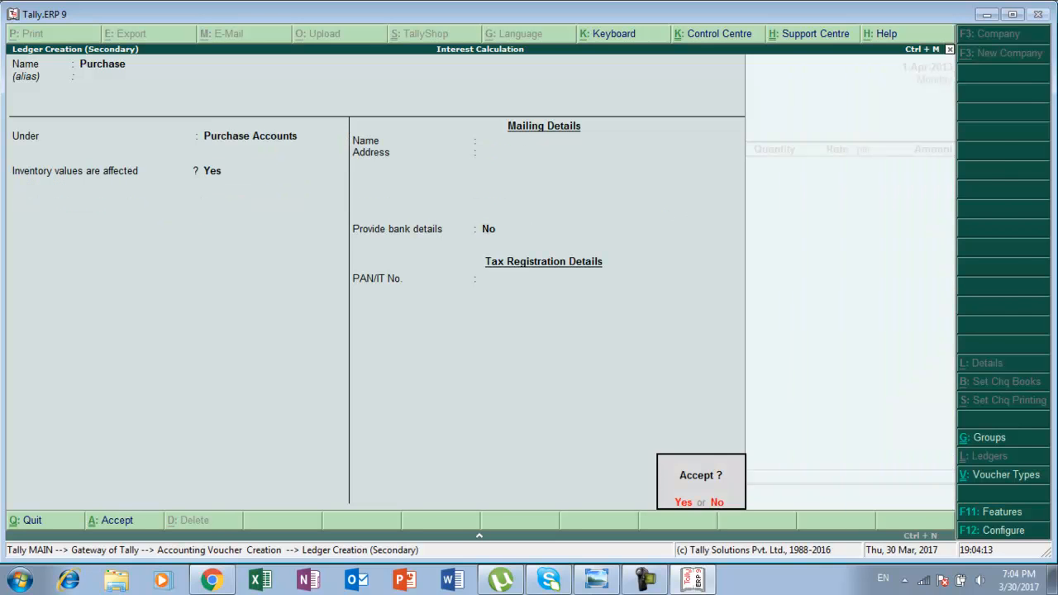
pyautogui.press('Return')
pyautogui.press('Return')
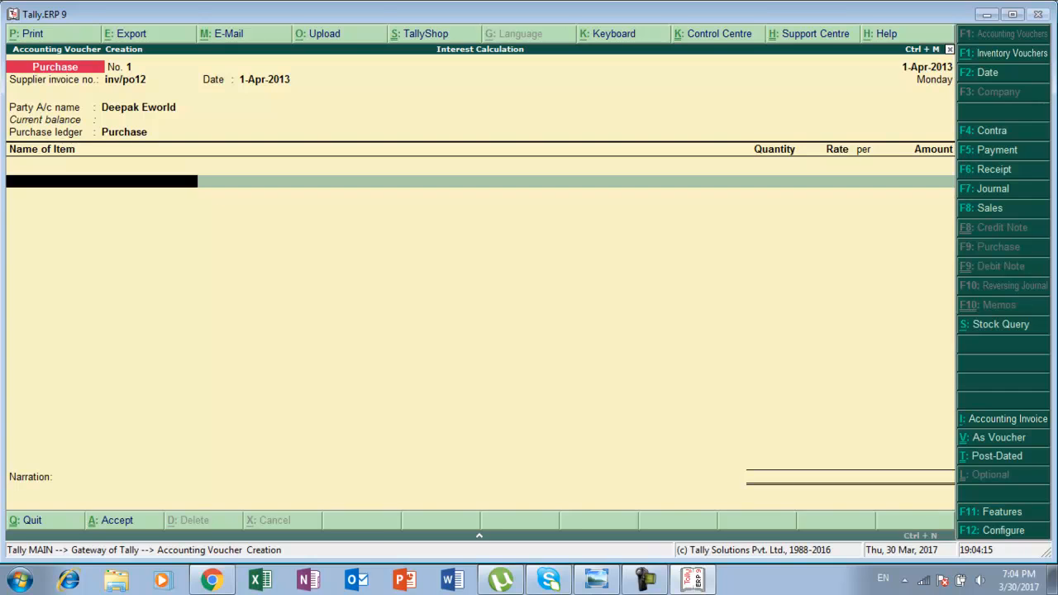
# Check the assignment, then create the stock item Hcl Tablet under Primary from the voucher's item line.
pyautogui.hotkey('alt', 'Tab')
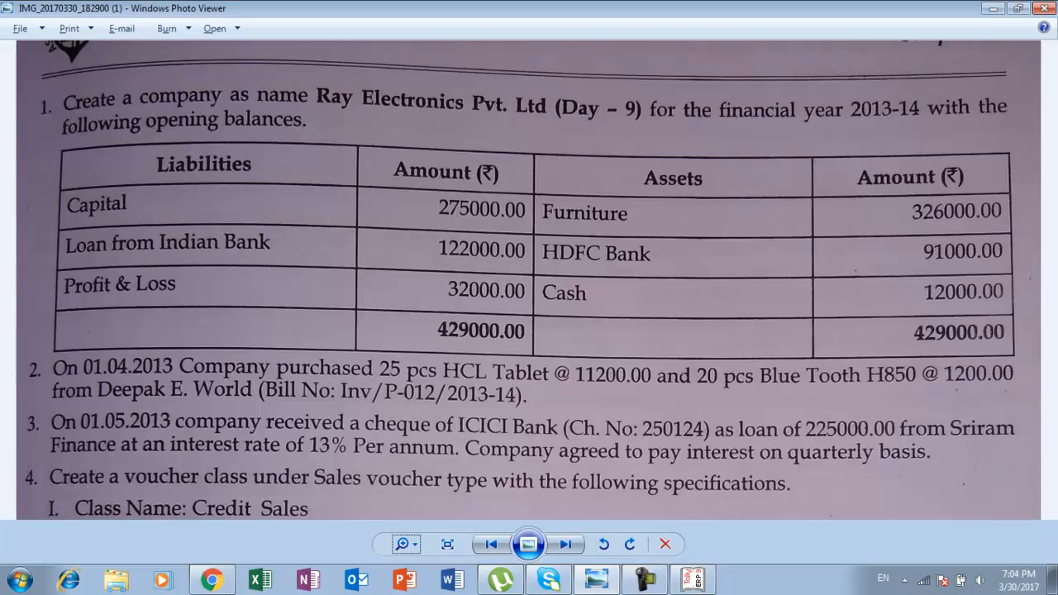
pyautogui.hotkey('alt', 'Tab')
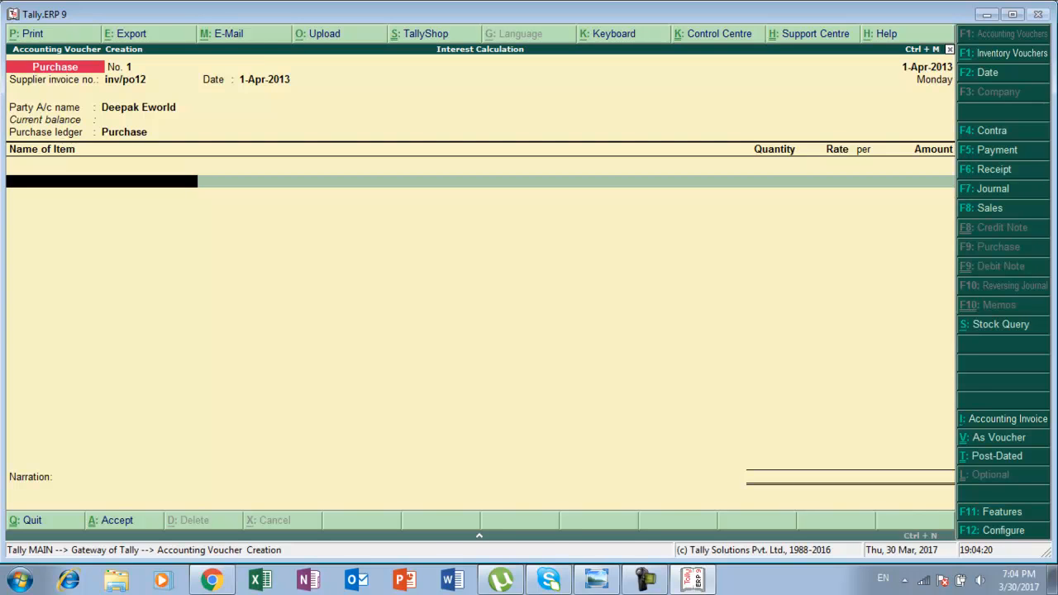
pyautogui.hotkey('alt', 'c')
pyautogui.write('Hcl Tablet')
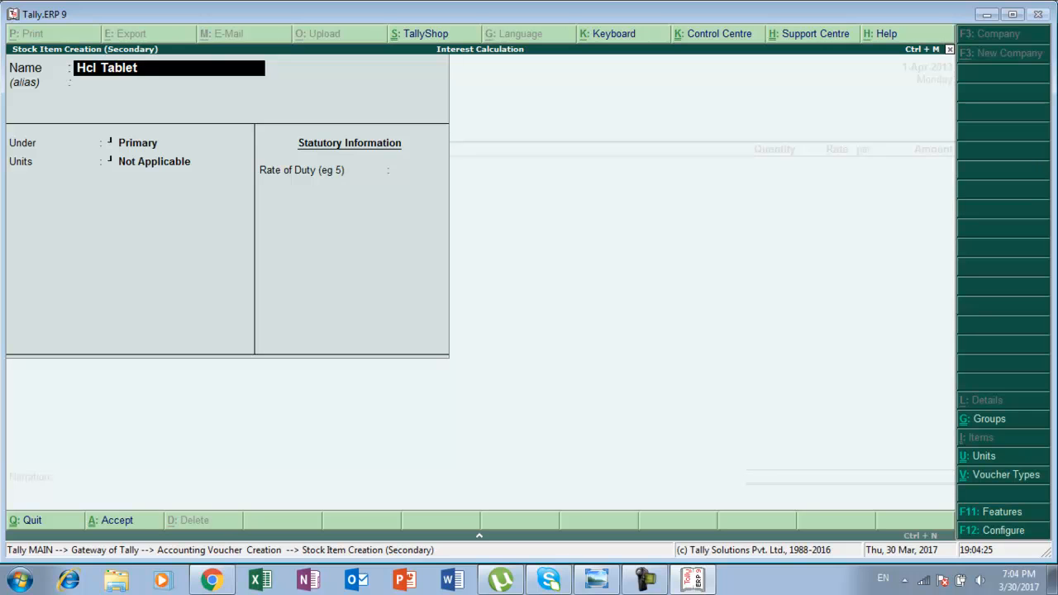
pyautogui.press('Return')
pyautogui.press('Return')
# Create the unit pcs for Hcl Tablet and accept the new stock item.
pyautogui.press('Return')
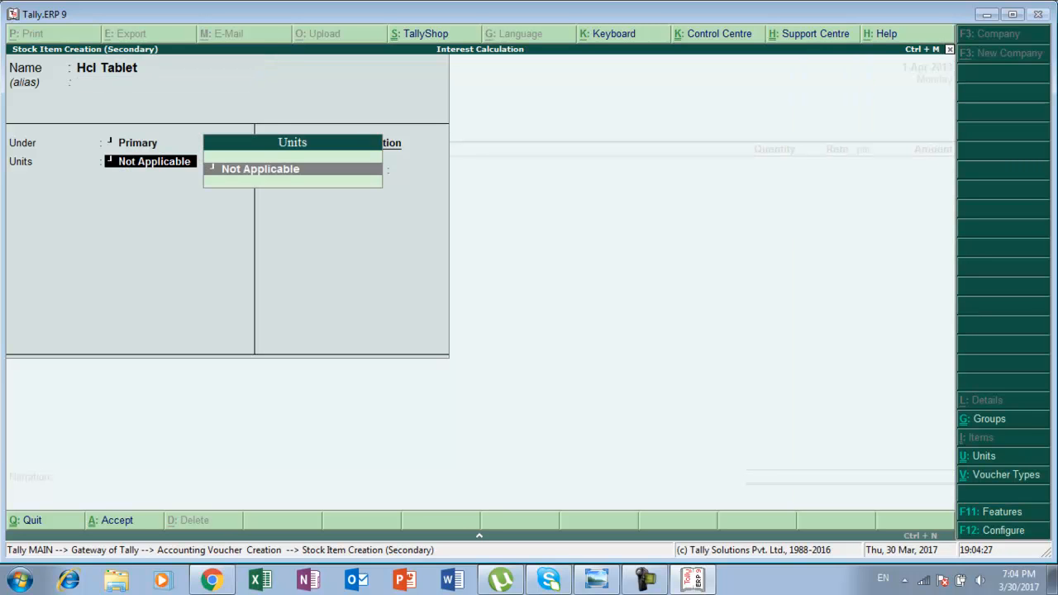
pyautogui.hotkey('alt', 'c')
pyautogui.write('pcs')
pyautogui.press('Return')
pyautogui.press('Return')
pyautogui.press('Return')
pyautogui.press('Return')
pyautogui.press('Return')
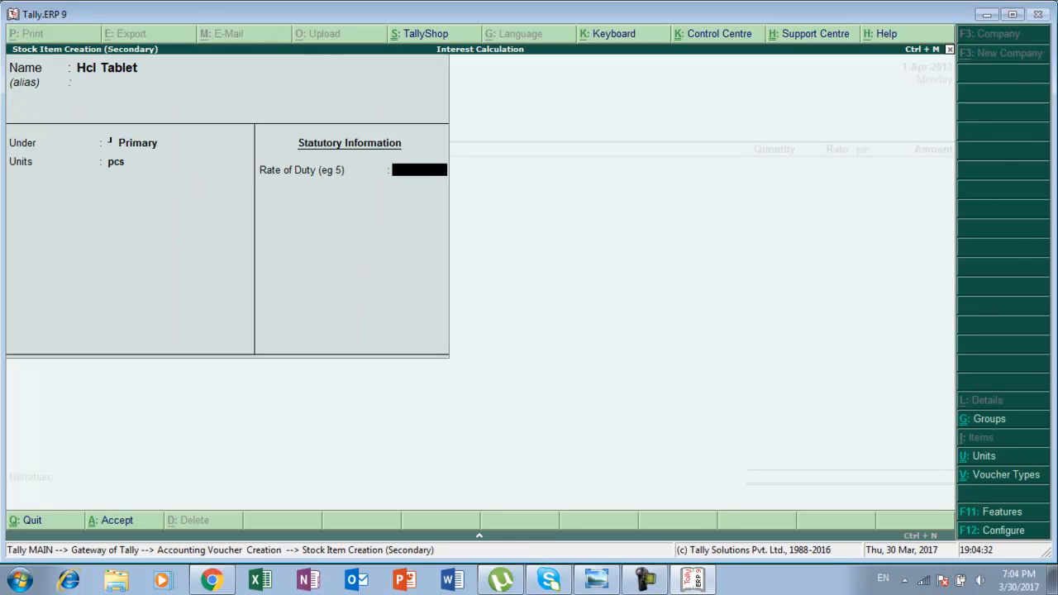
pyautogui.press('Return')
# Enter 25 pcs at a rate of 11200 for Hcl Tablet in the purchase voucher.
pyautogui.hotkey('alt', 'Tab')
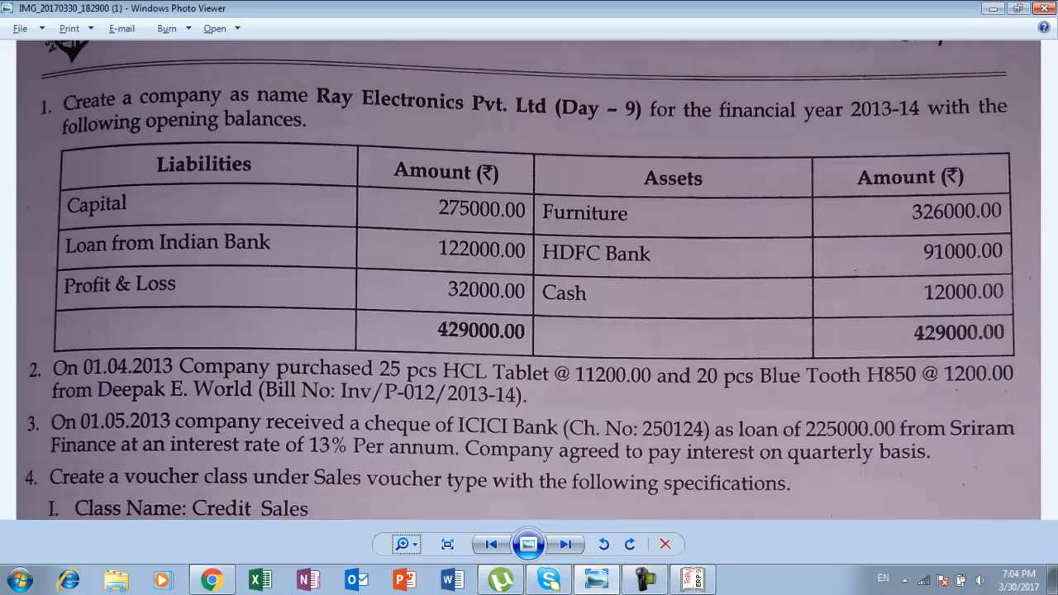
pyautogui.hotkey('alt', 'Tab')
pyautogui.write('25')
pyautogui.press('Return')
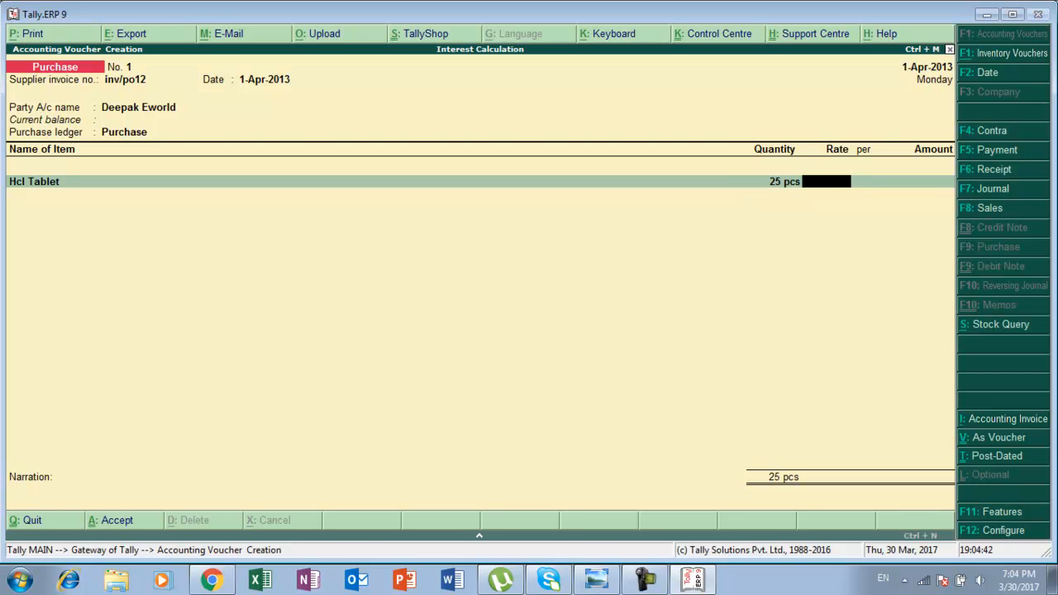
pyautogui.write('11200')
pyautogui.press('Return')
pyautogui.press('Return')
pyautogui.press('Return')
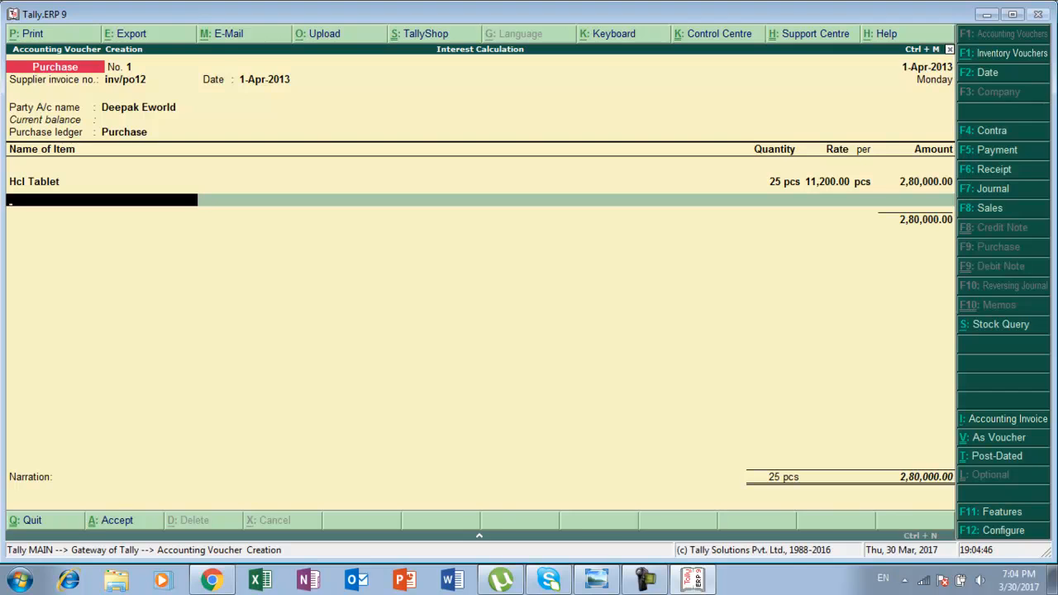
# Create the stock item Bluetooth H850 under Primary with units pcs and accept it.
pyautogui.hotkey('alt', 'Tab')
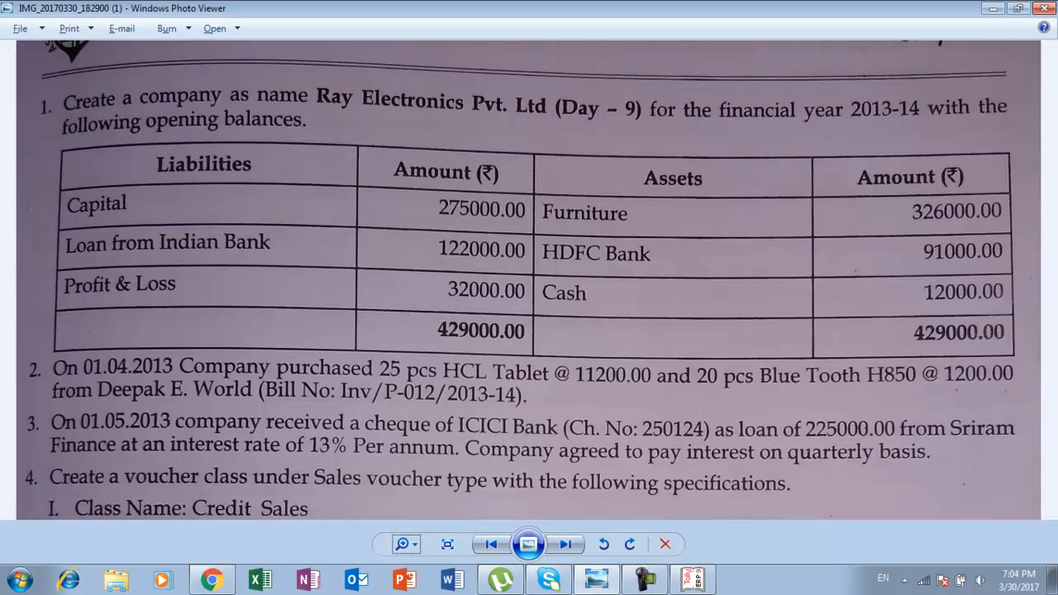
pyautogui.hotkey('alt', 'Tab')
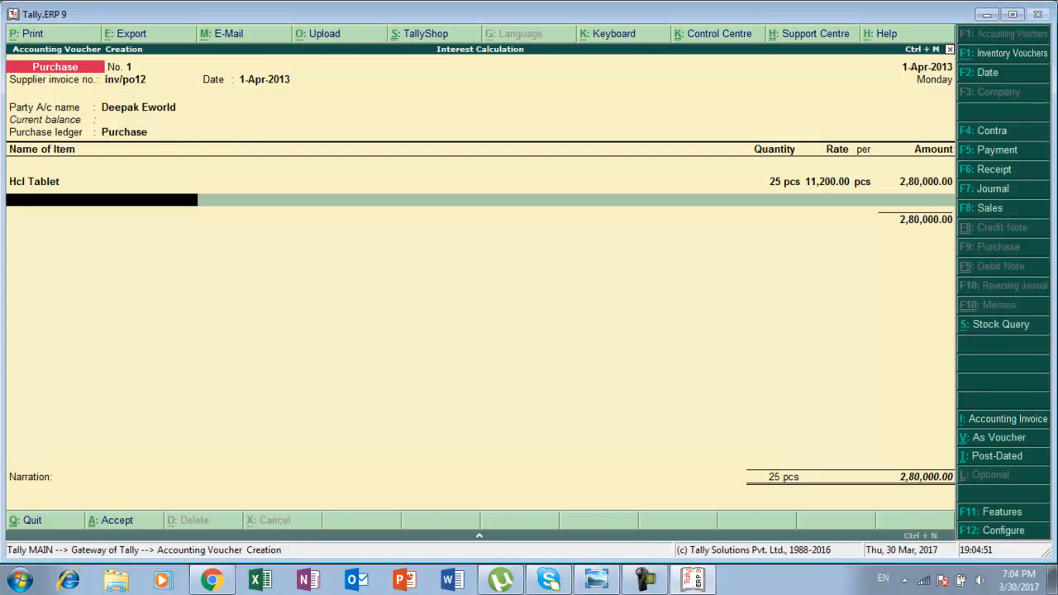
pyautogui.hotkey('alt', 'c')
pyautogui.write('Bluetooth H850')
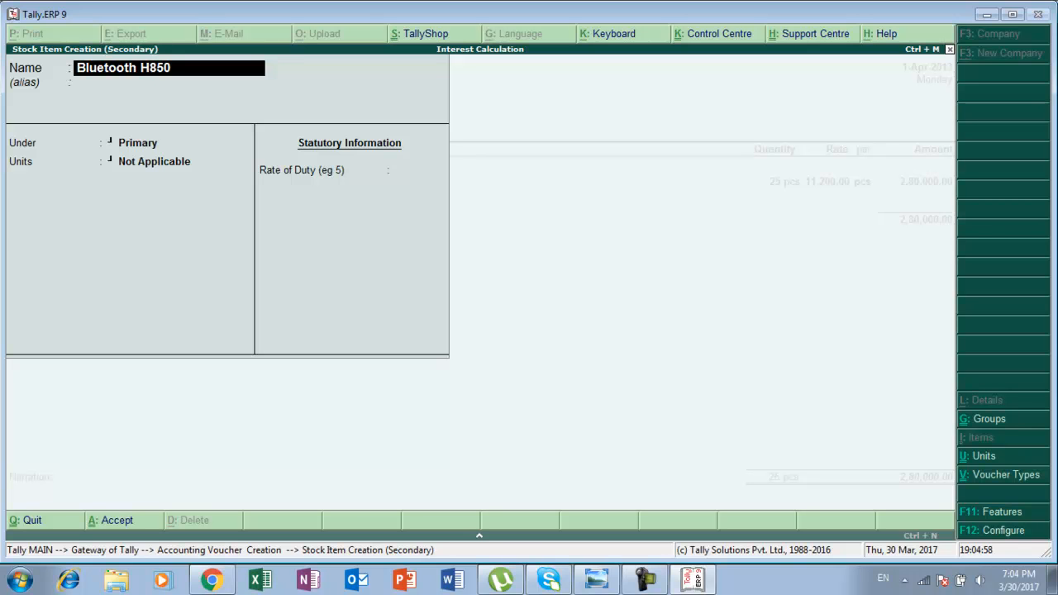
pyautogui.press('Return')
pyautogui.press('Return')
pyautogui.press('Return')
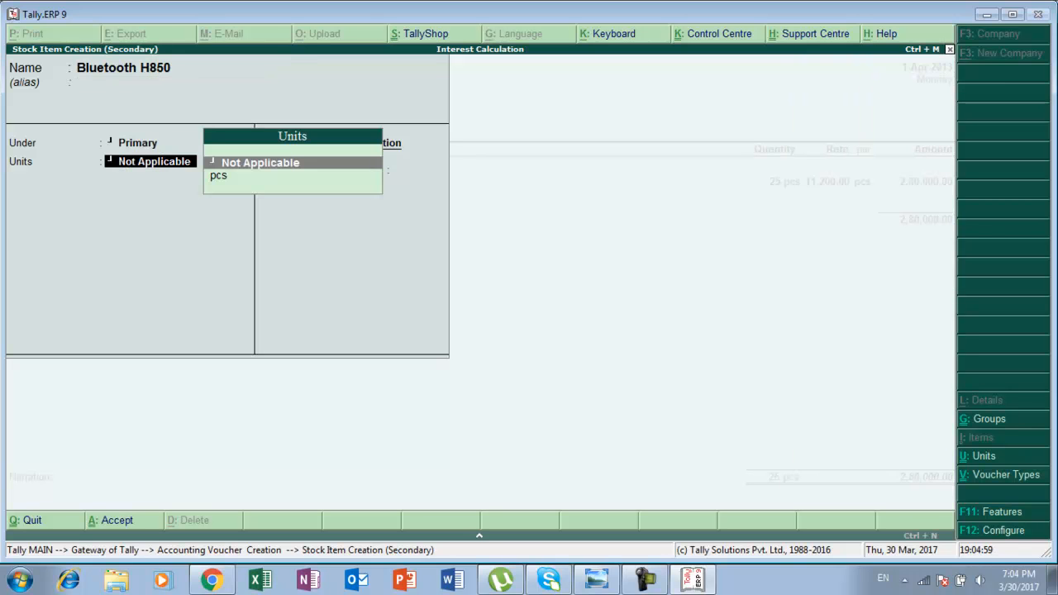
pyautogui.press('Down')
pyautogui.press('Return')
pyautogui.press('Return')
pyautogui.press('Return')
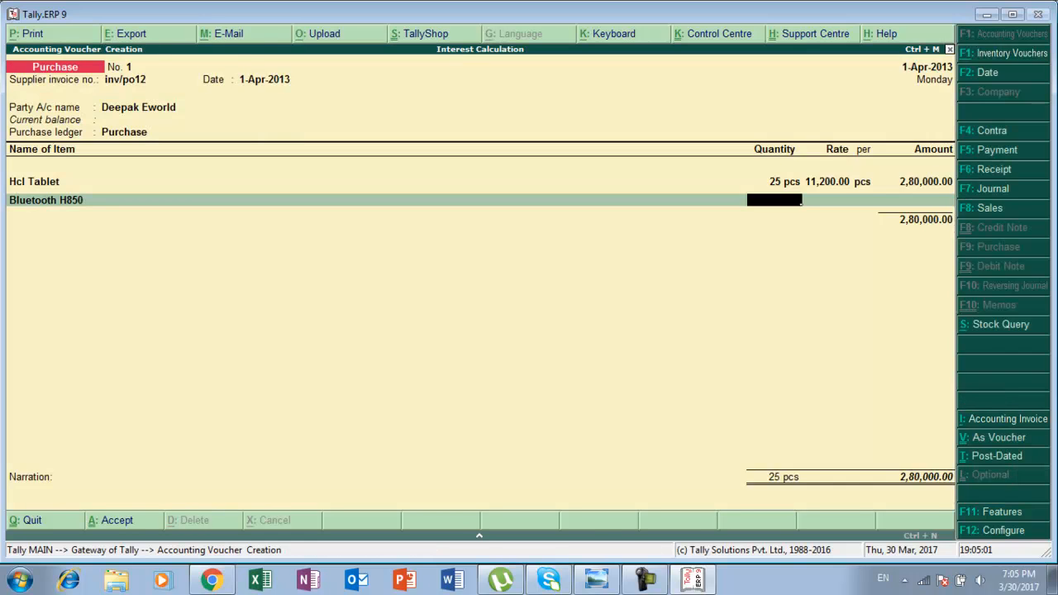
# Enter 20 pcs at a rate of 1200 for Bluetooth H850.
pyautogui.hotkey('alt', 'Tab')
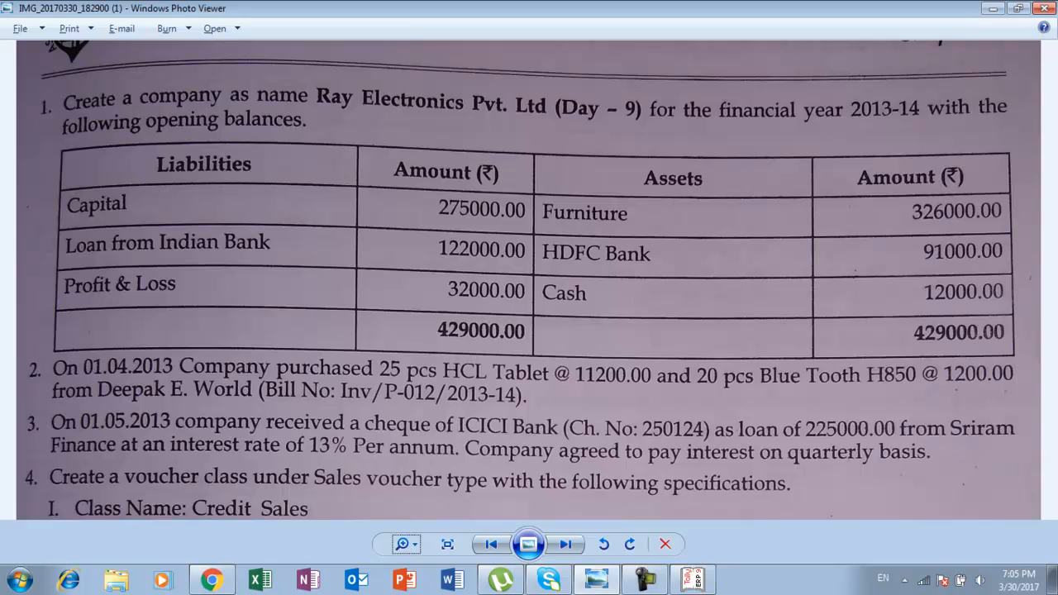
pyautogui.hotkey('alt', 'Tab')
pyautogui.write('20')
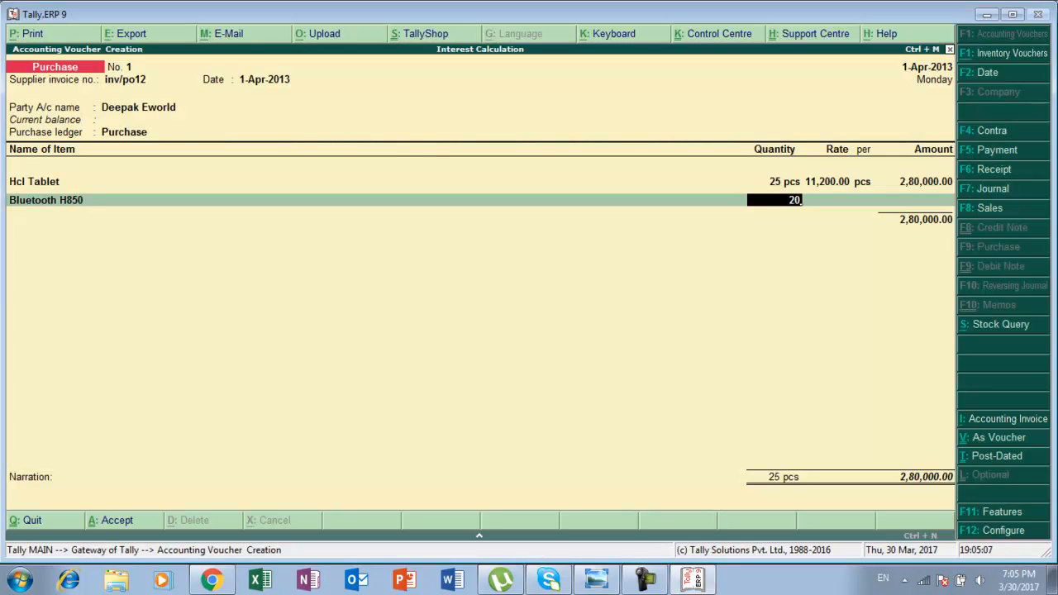
pyautogui.press('Return')
pyautogui.write('1200')
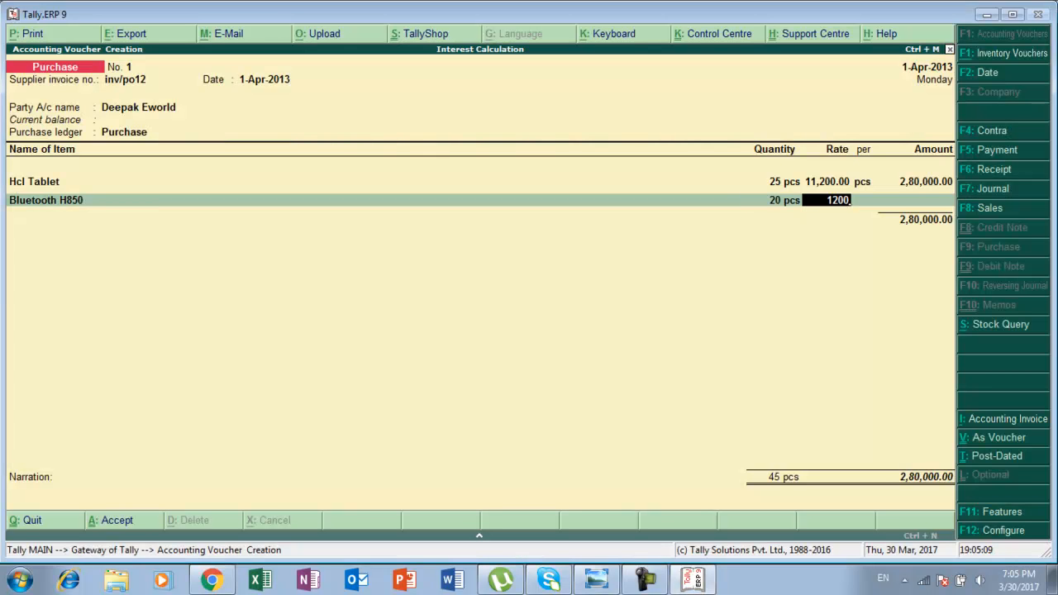
pyautogui.press('Return')
pyautogui.press('Return')
# Finish the item lines by choosing End of List in the purchase voucher.
pyautogui.press('Return')
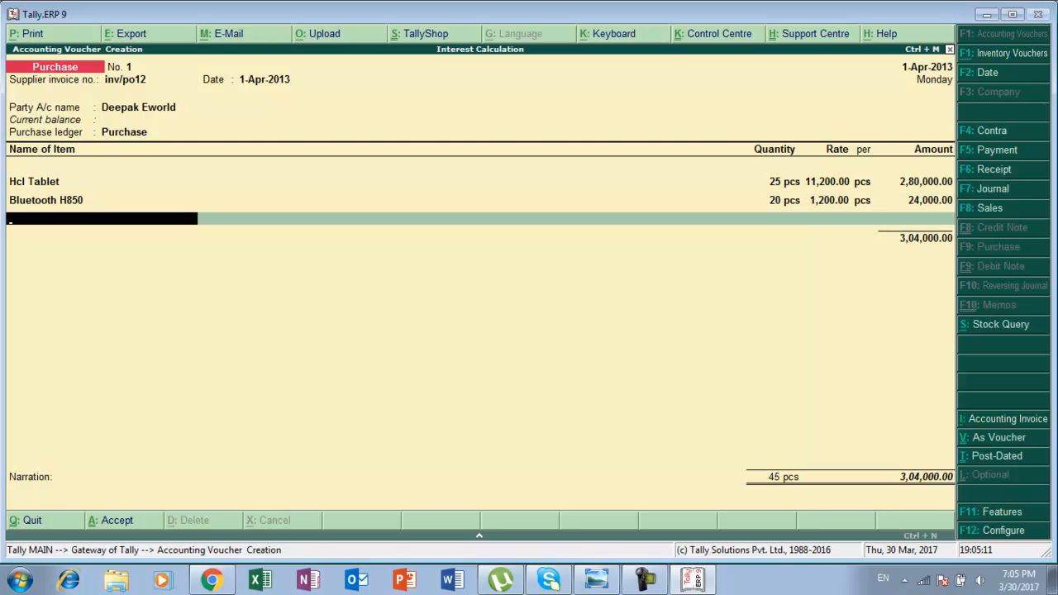
pyautogui.hotkey('alt', 'Tab')
pyautogui.hotkey('alt', 'Tab')
pyautogui.press('Return')
pyautogui.press('Return')
pyautogui.press('Return')
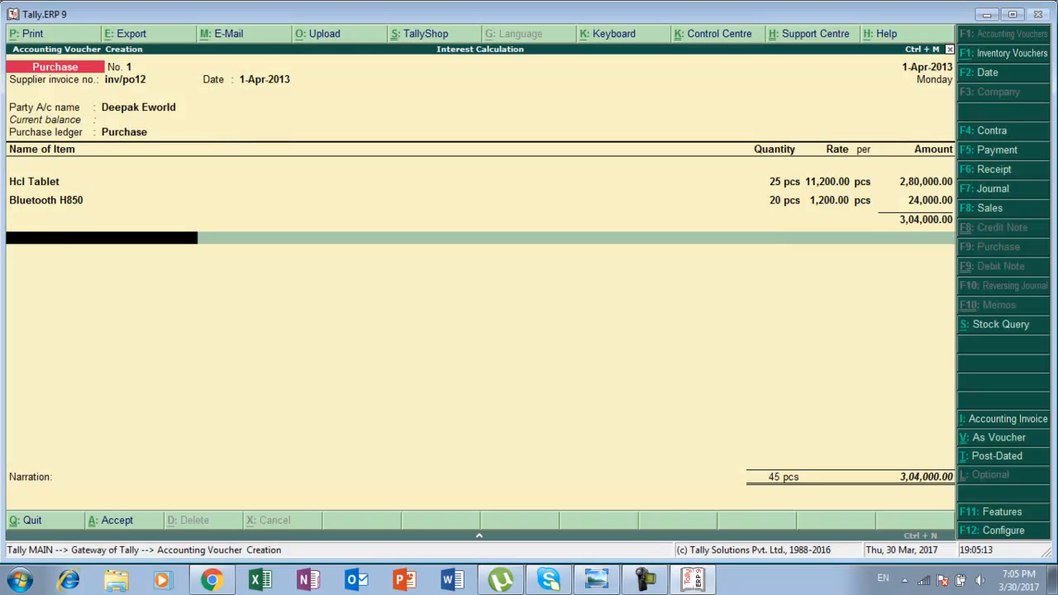
pyautogui.press('Return')
pyautogui.press('Return')
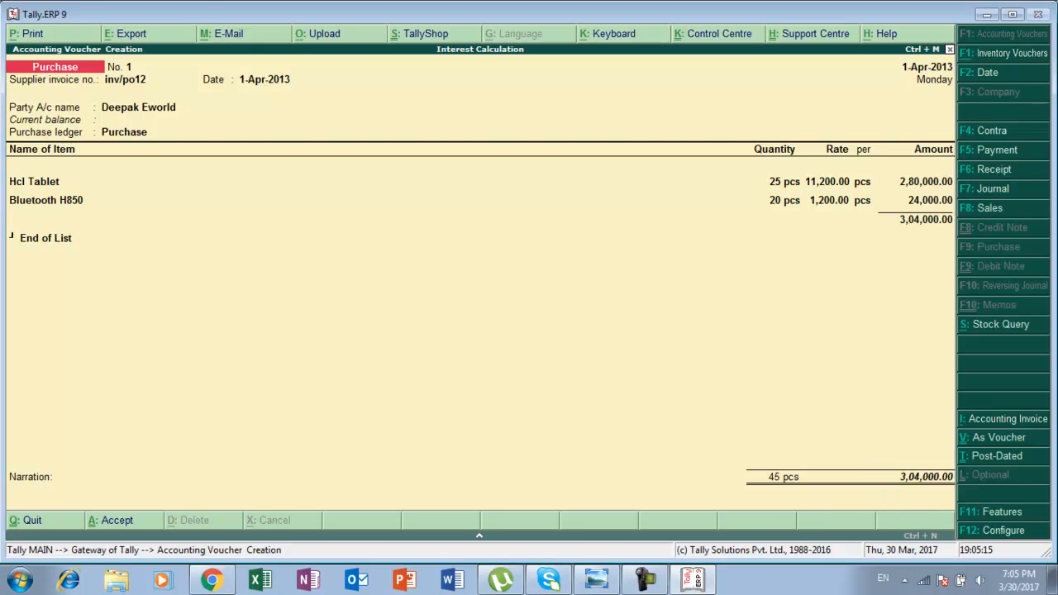
# Read the next task of the assignment in the photo viewer.
pyautogui.hotkey('alt', 'Tab')
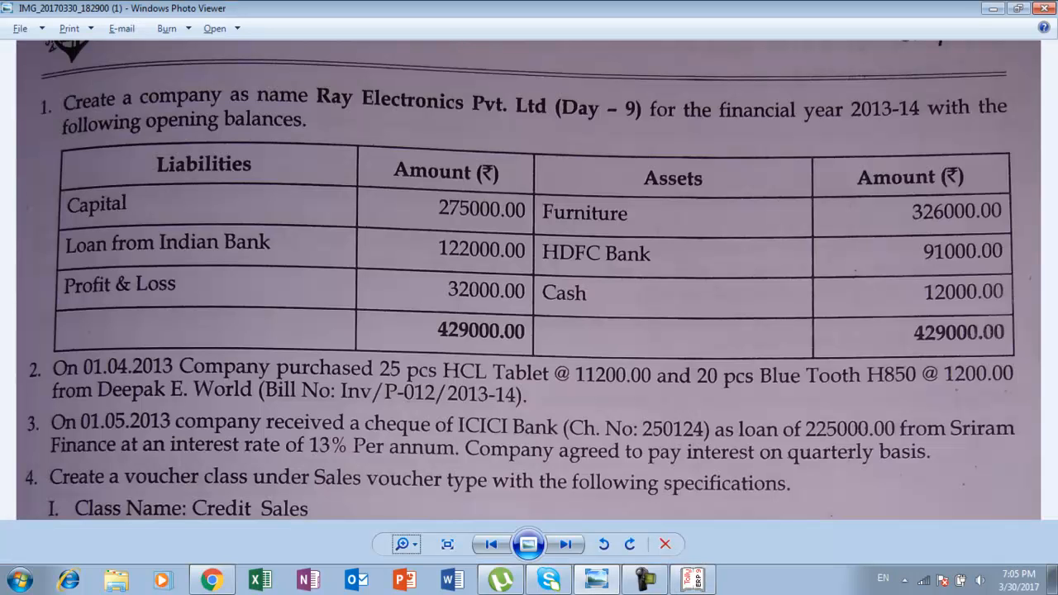
pyautogui.press('Down')
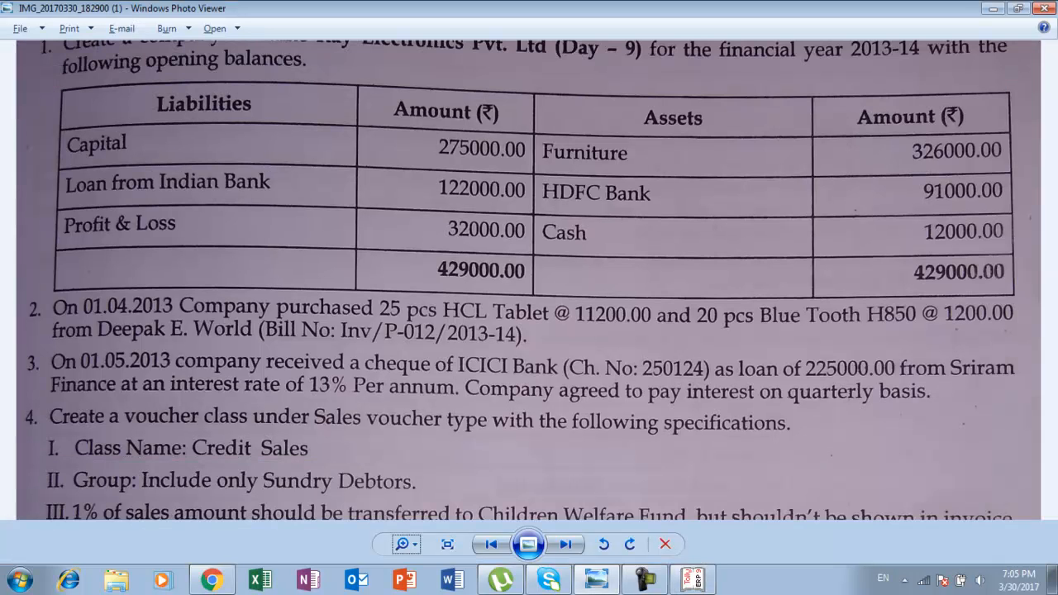
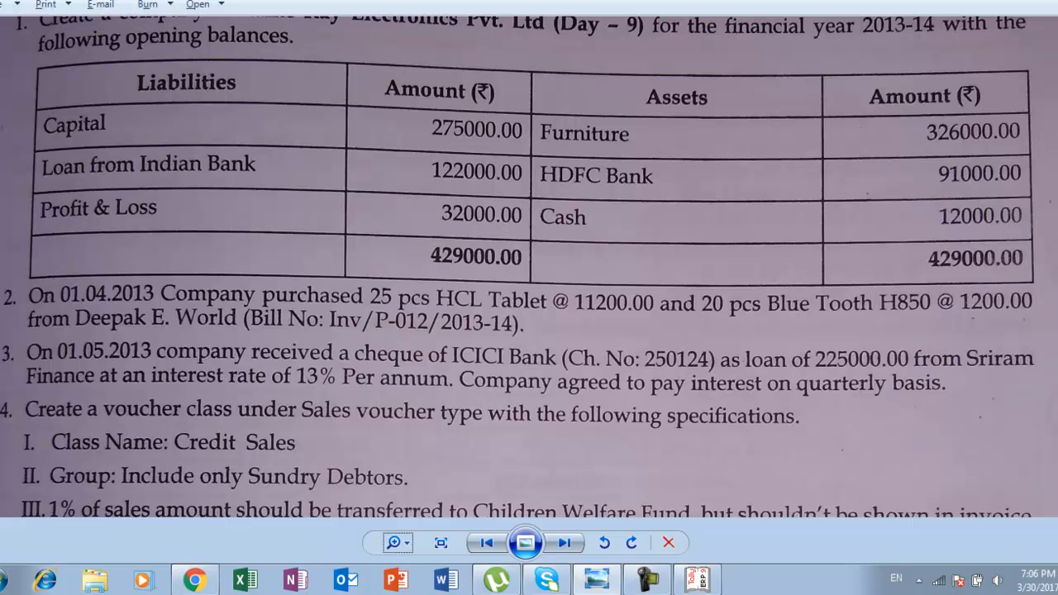
# Switch back to Tally and open a new Receipt voucher from Accounting Vouchers.
pyautogui.hotkey('alt', 'Tab')
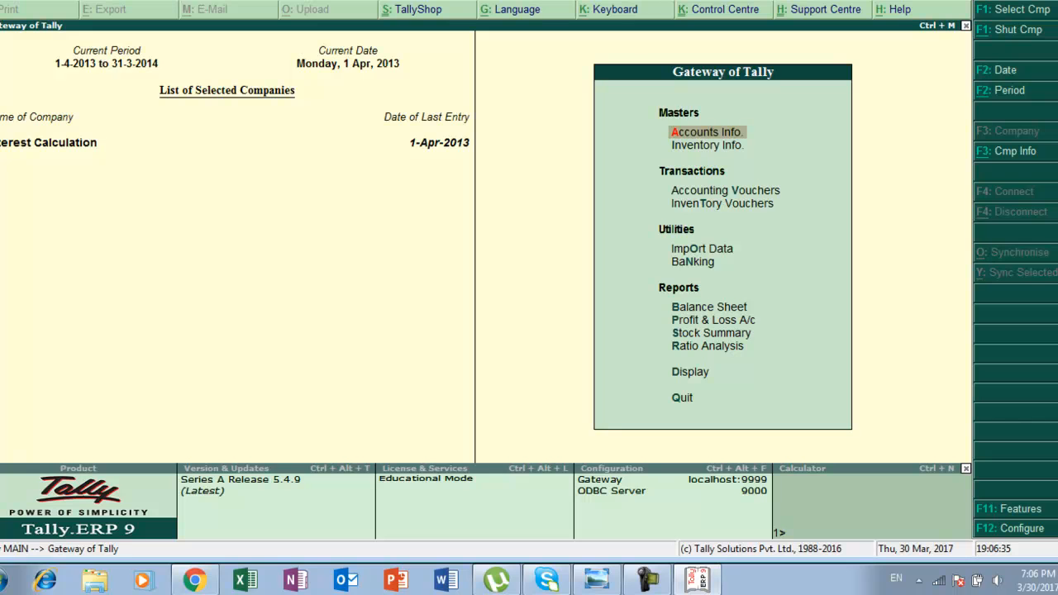
pyautogui.press('Down')
pyautogui.press('Down')
pyautogui.press('Return')
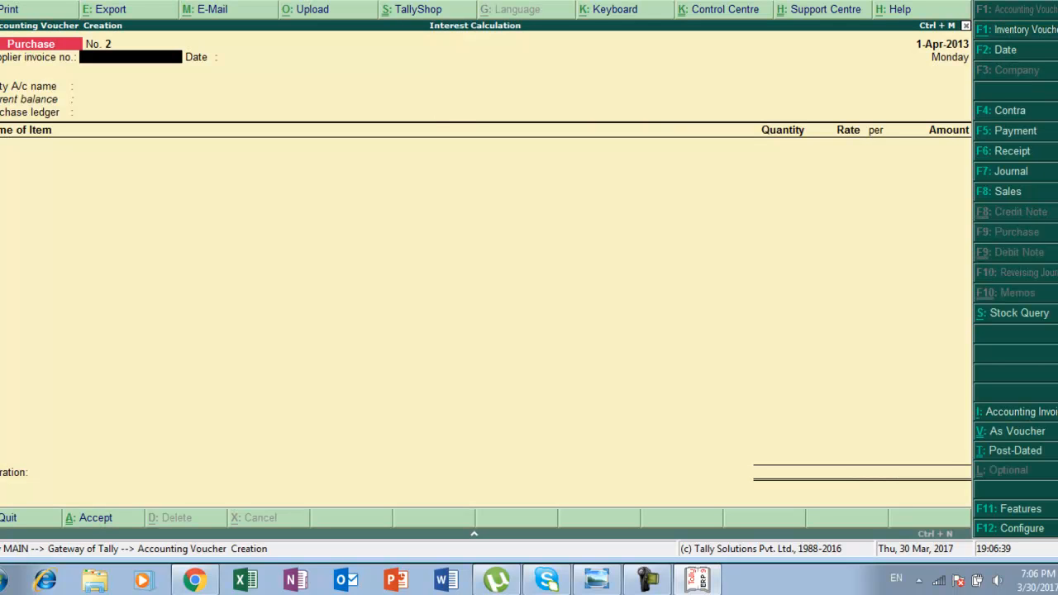
pyautogui.press('F6')
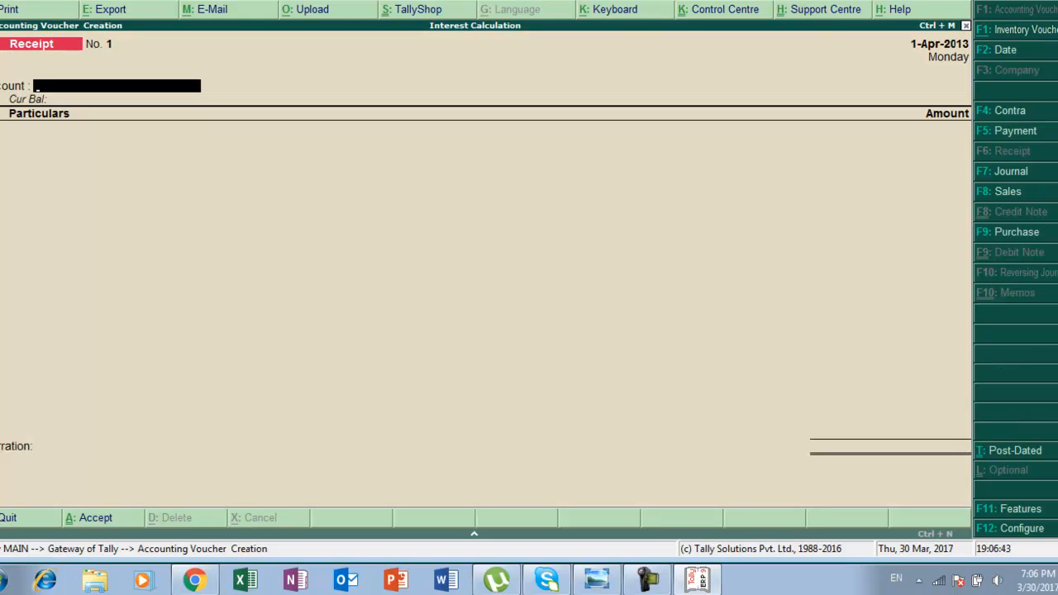
# Turn off single entry mode for payment/receipt/contra vouchers in the Receipt Configuration.
pyautogui.press('F12')
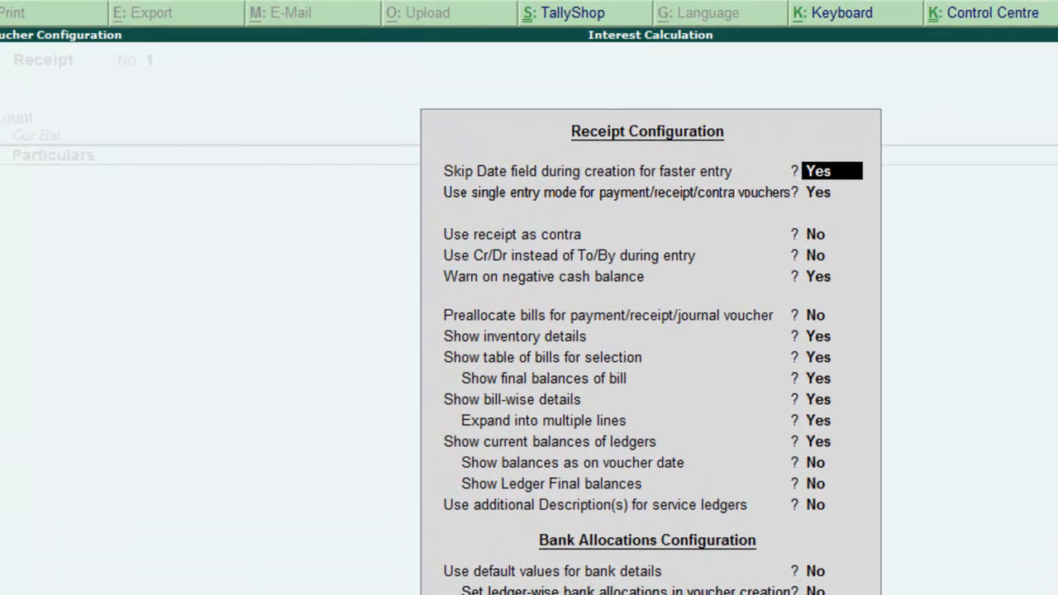
pyautogui.press('Return')
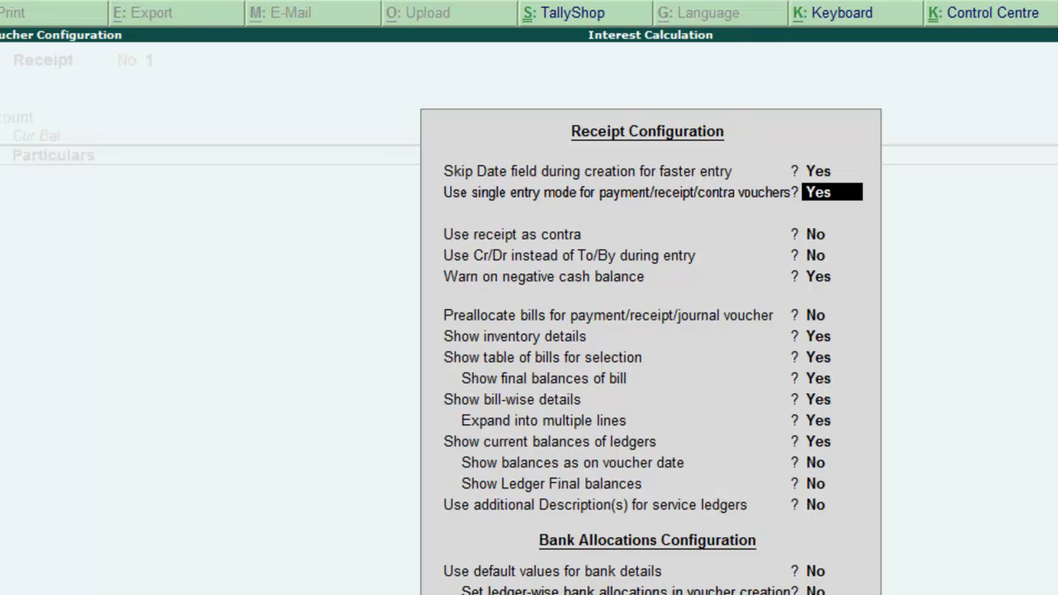
pyautogui.write('n')
pyautogui.press('Return')
pyautogui.press('Return')
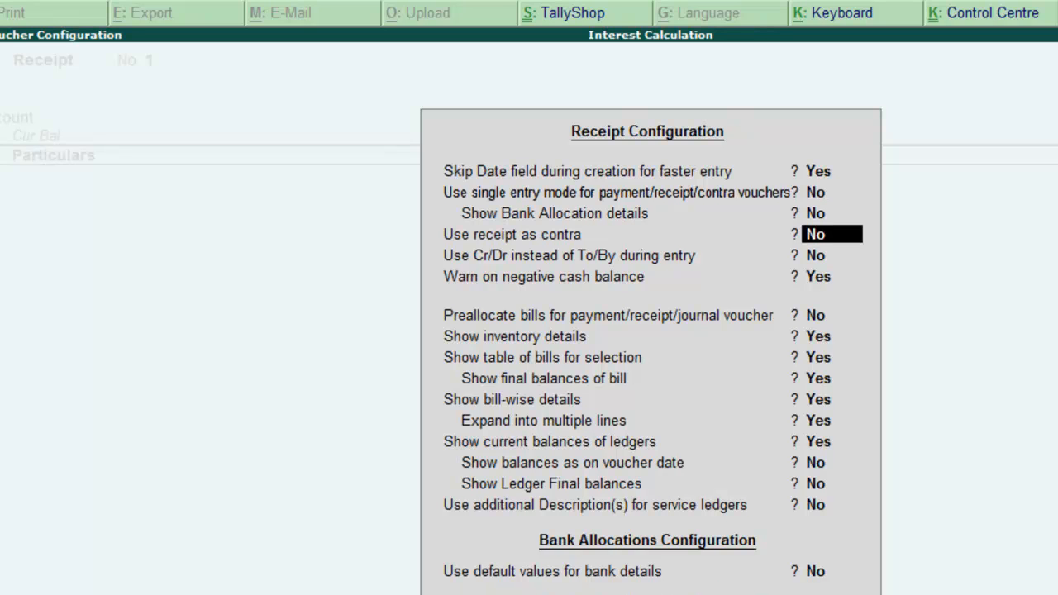
pyautogui.press('Return')
pyautogui.press('Return')
pyautogui.press('Up')
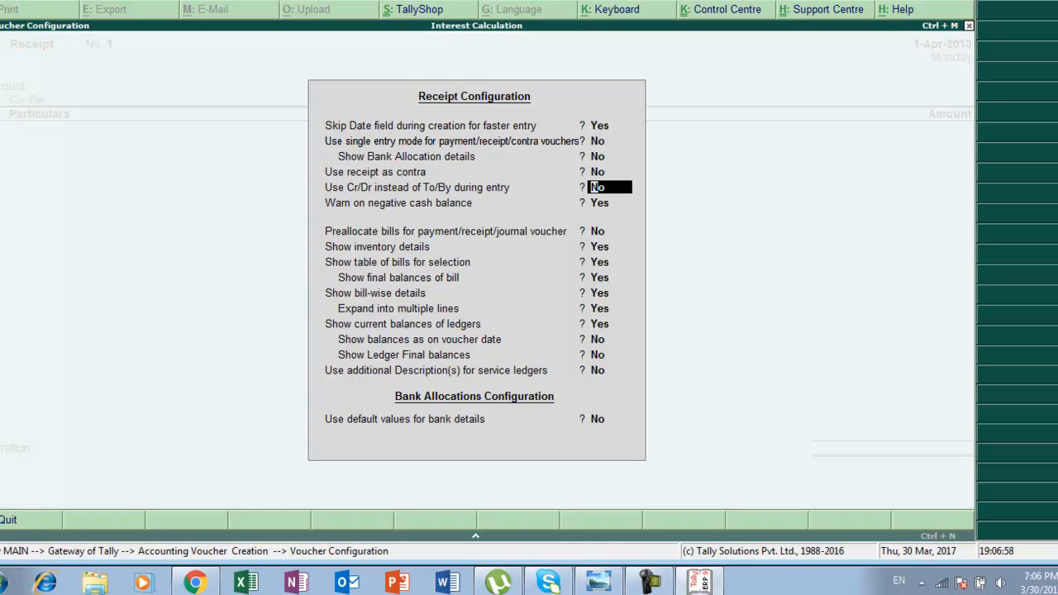
# Switch on Cr/Dr instead of To/By during entry and accept the receipt configuration.
pyautogui.write('y')
pyautogui.press('Return')
pyautogui.press('Return')
pyautogui.press('Return')
pyautogui.press('Return')
pyautogui.press('Return')
pyautogui.press('Return')
pyautogui.press('Return')
pyautogui.press('Return')
pyautogui.press('Return')
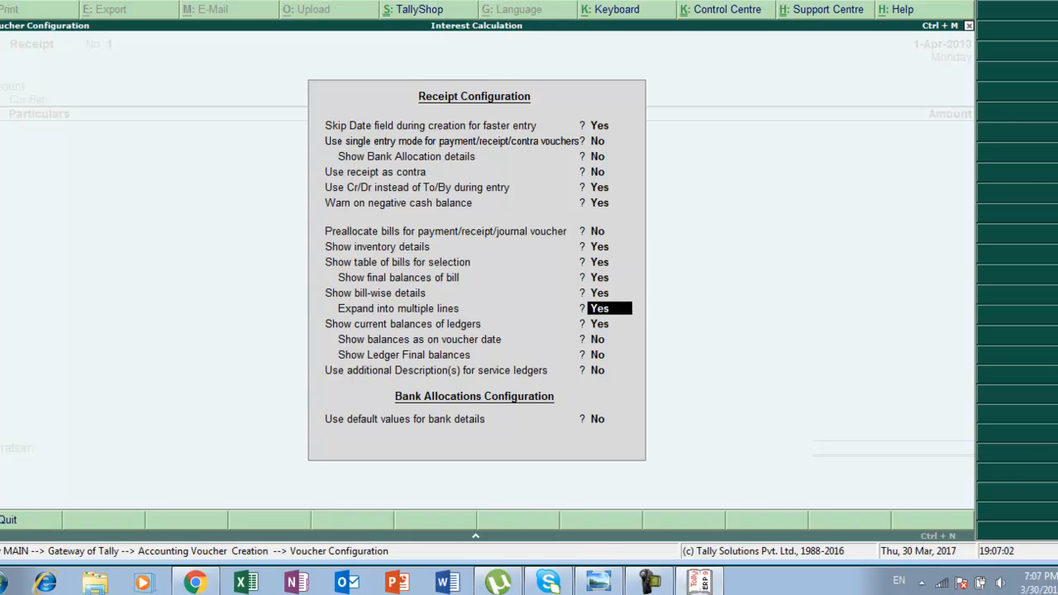
pyautogui.press('Return')
pyautogui.press('Return')
pyautogui.press('Return')
pyautogui.press('Return')
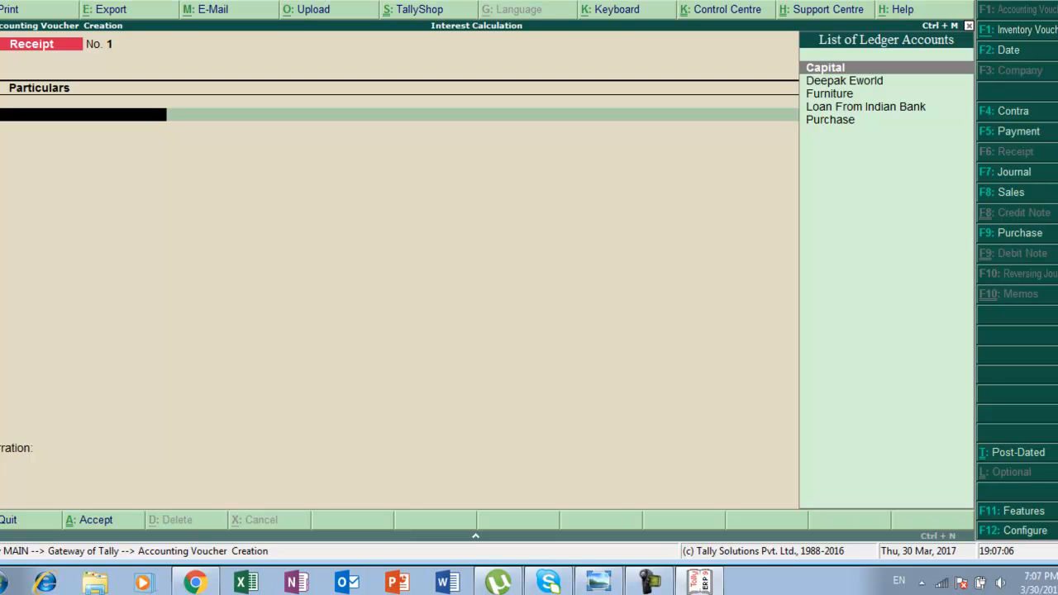
# Recheck the assignment in the photo viewer and set the receipt voucher date to 1-5 (1-May-2013).
pyautogui.hotkey('alt', 'Tab')
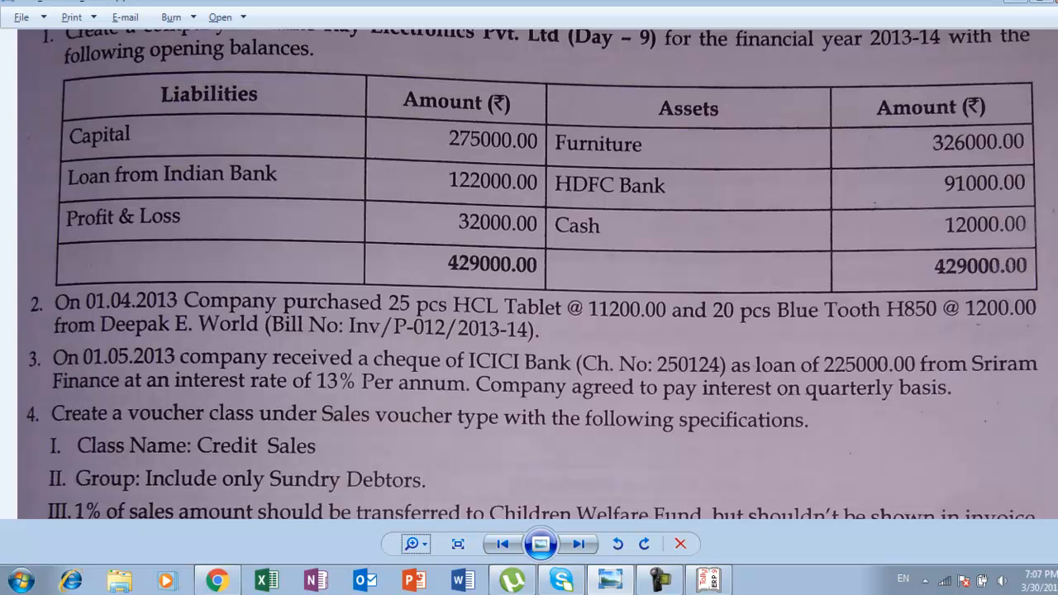
pyautogui.hotkey('alt', 'Tab')
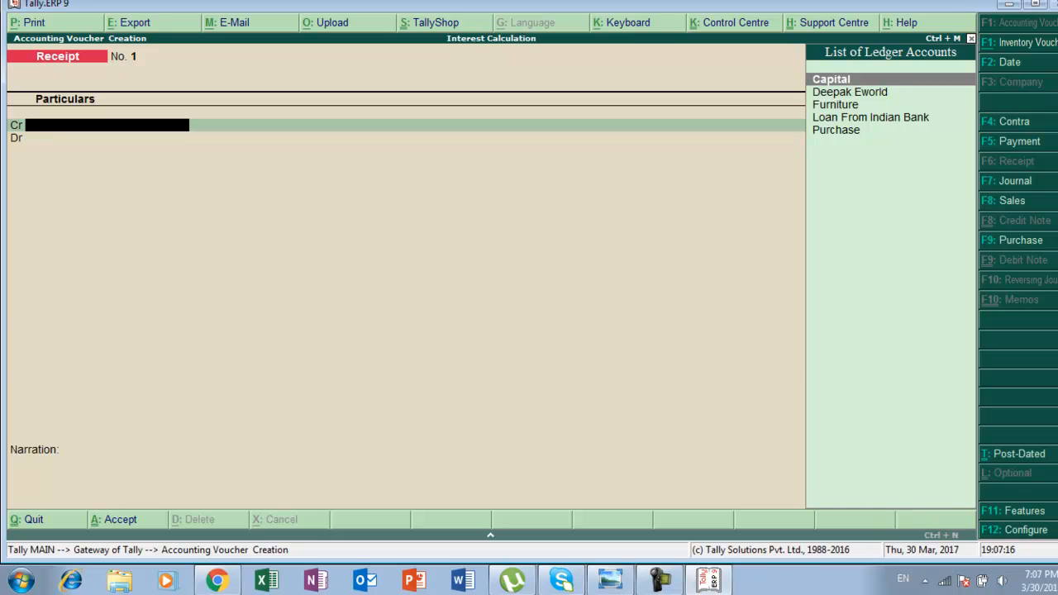
pyautogui.press('F2')
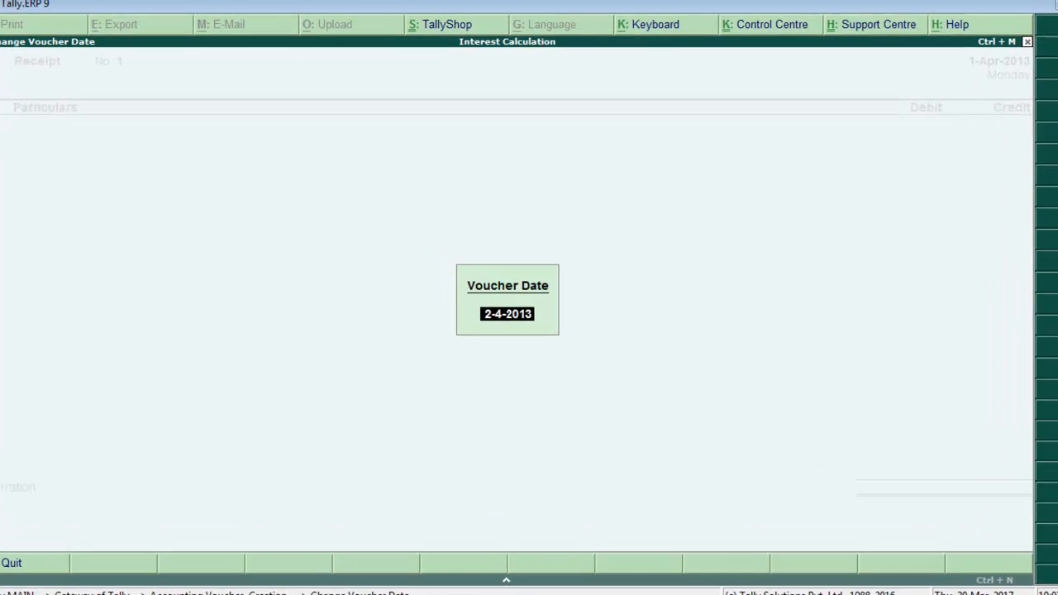
pyautogui.write('1-5')
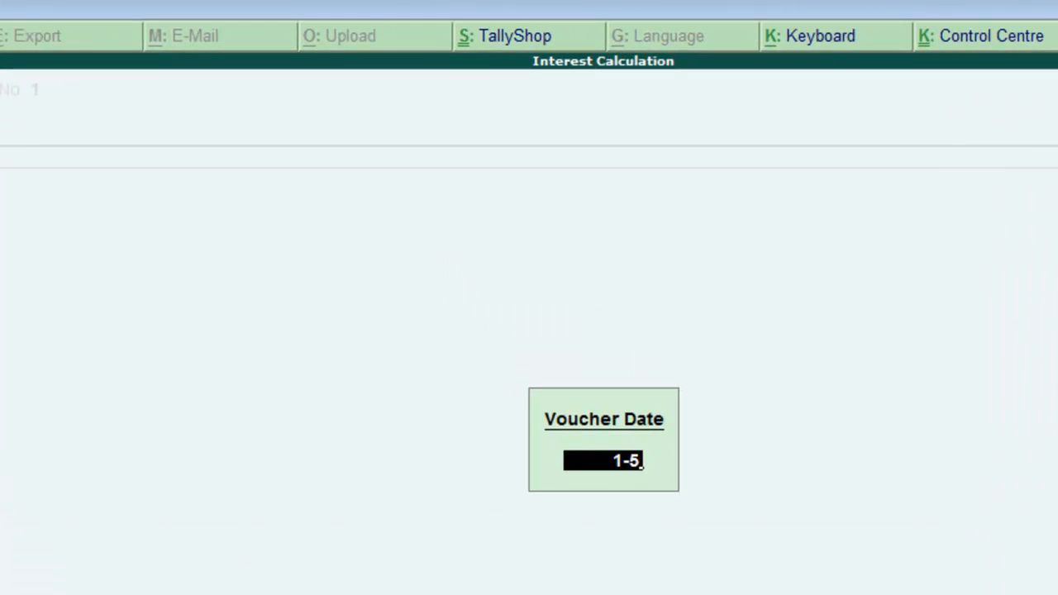
pyautogui.press('Return')
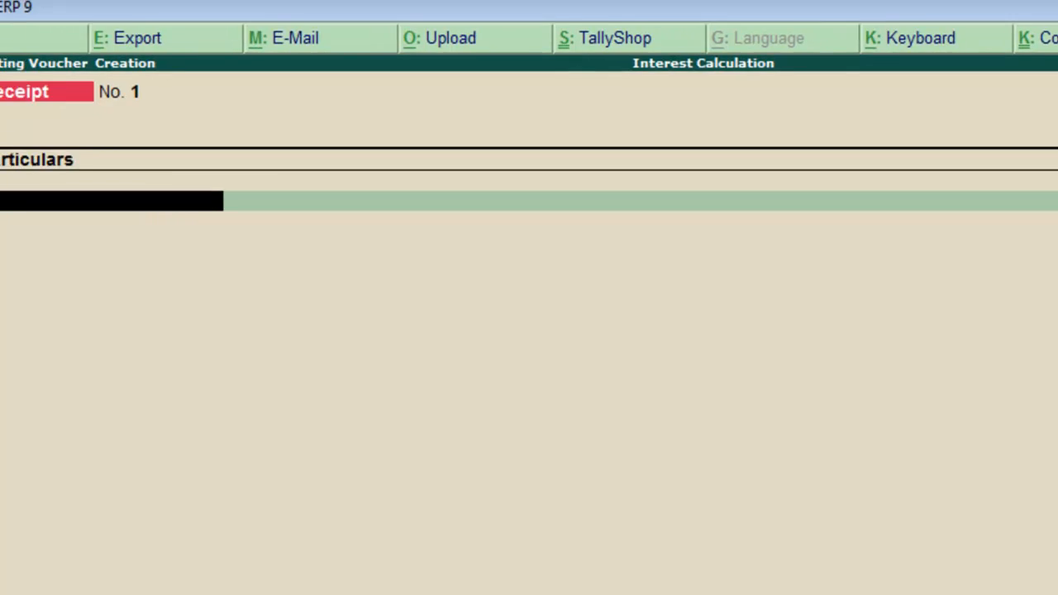
# Create a new ledger named Loan From Sriram Finance under Secured Loans with inventory values not affected.
pyautogui.hotkey('alt', 'c')
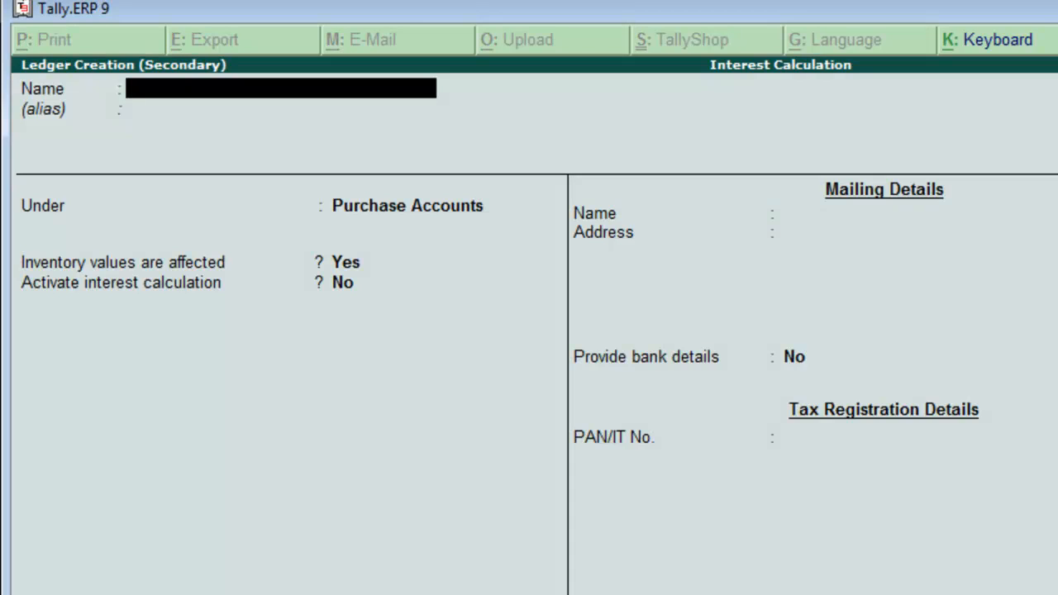
pyautogui.write('Loan From Srir')
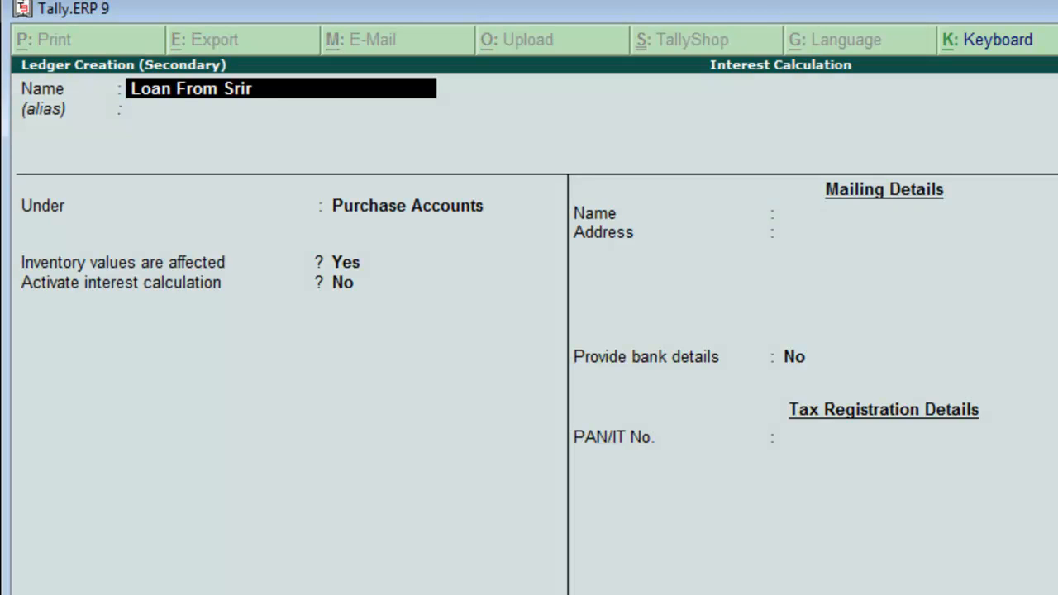
pyautogui.write('am finance')
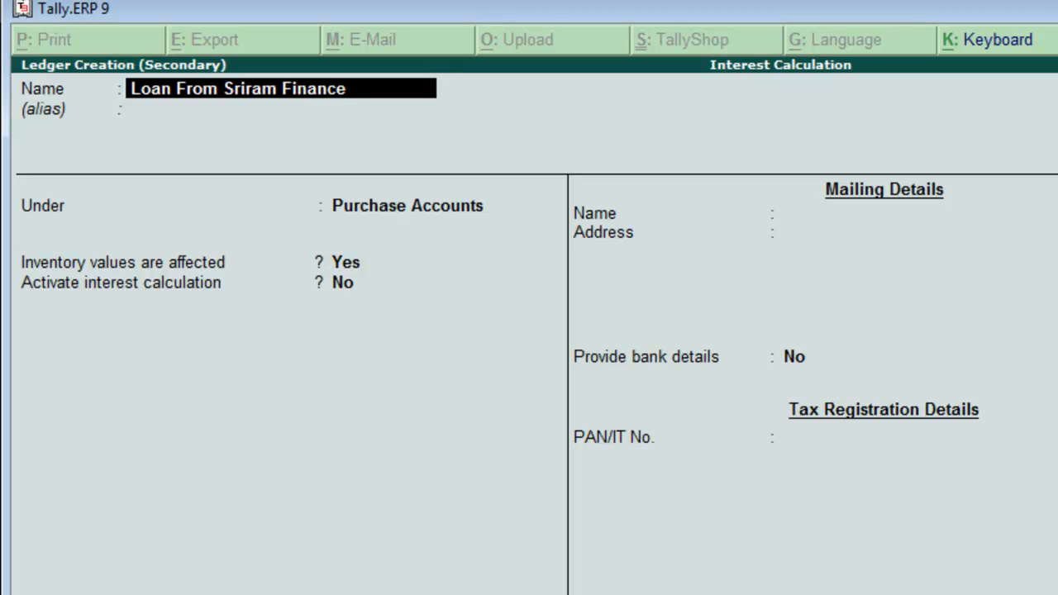
pyautogui.press('Return')
pyautogui.press('Return')
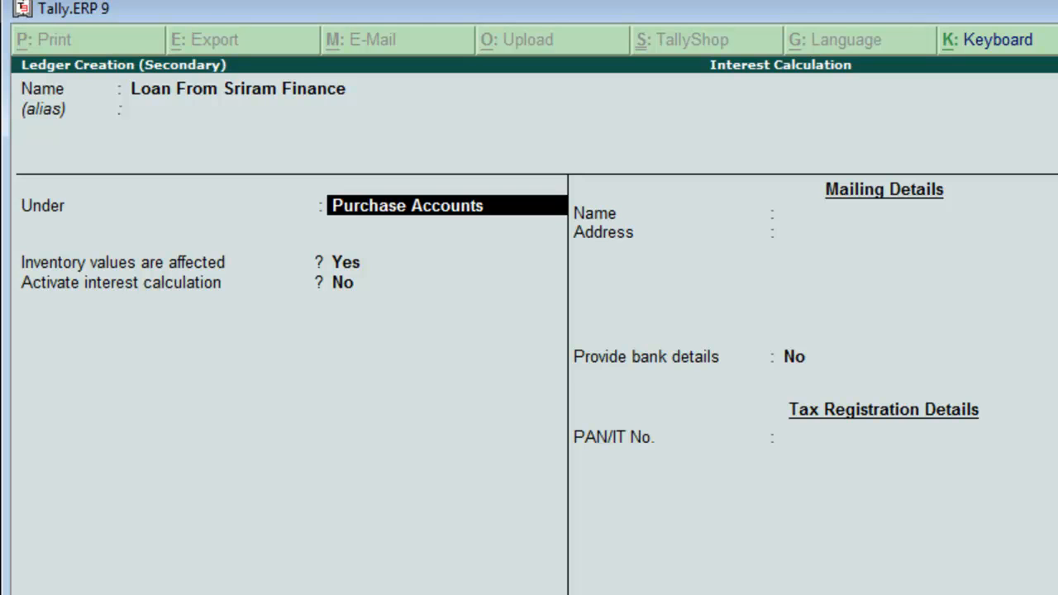
pyautogui.write('S')
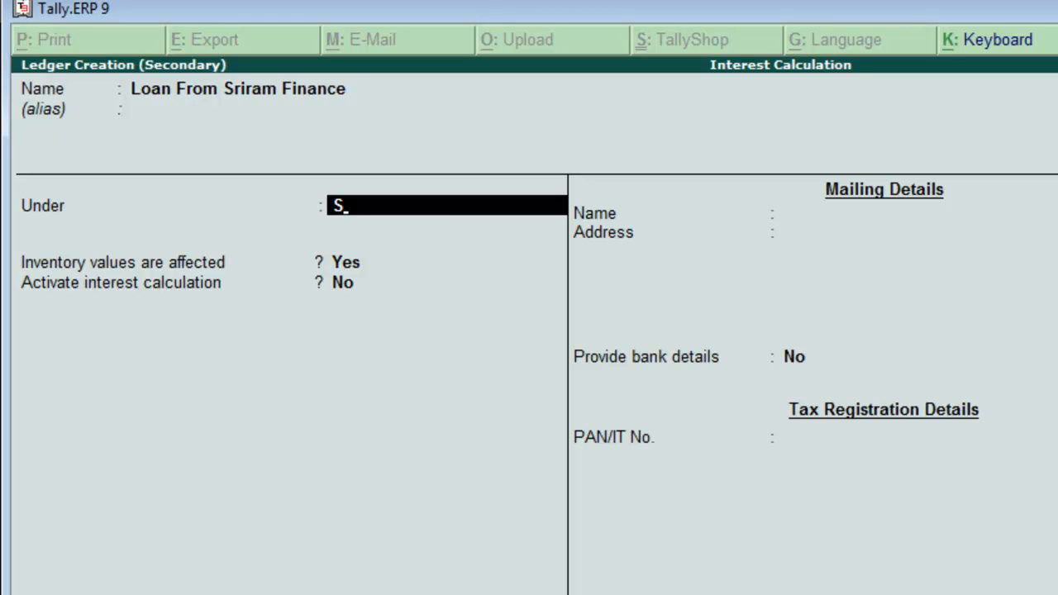
pyautogui.press('Return')
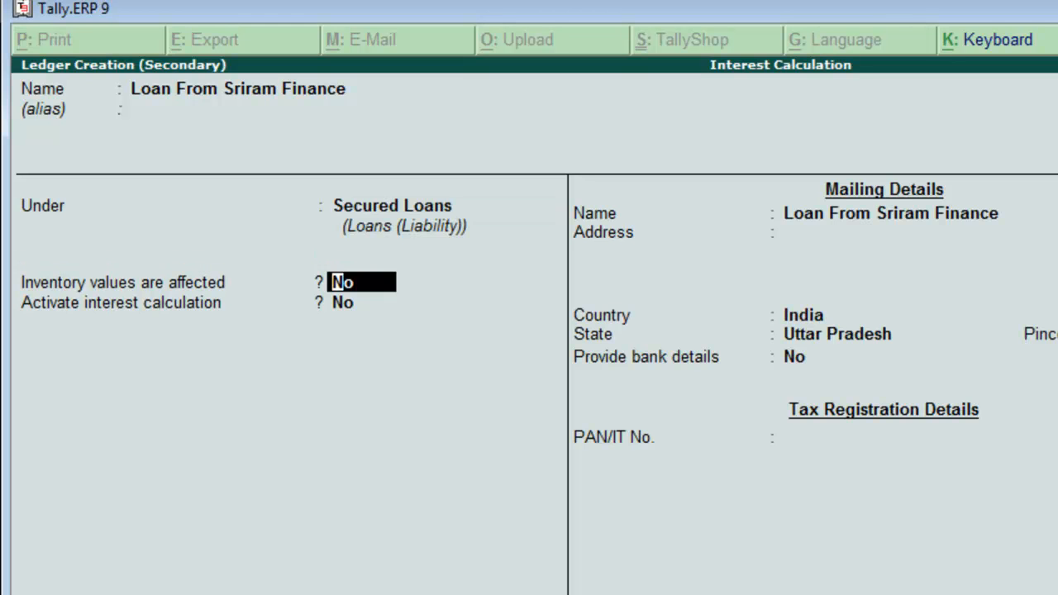
pyautogui.press('Return')
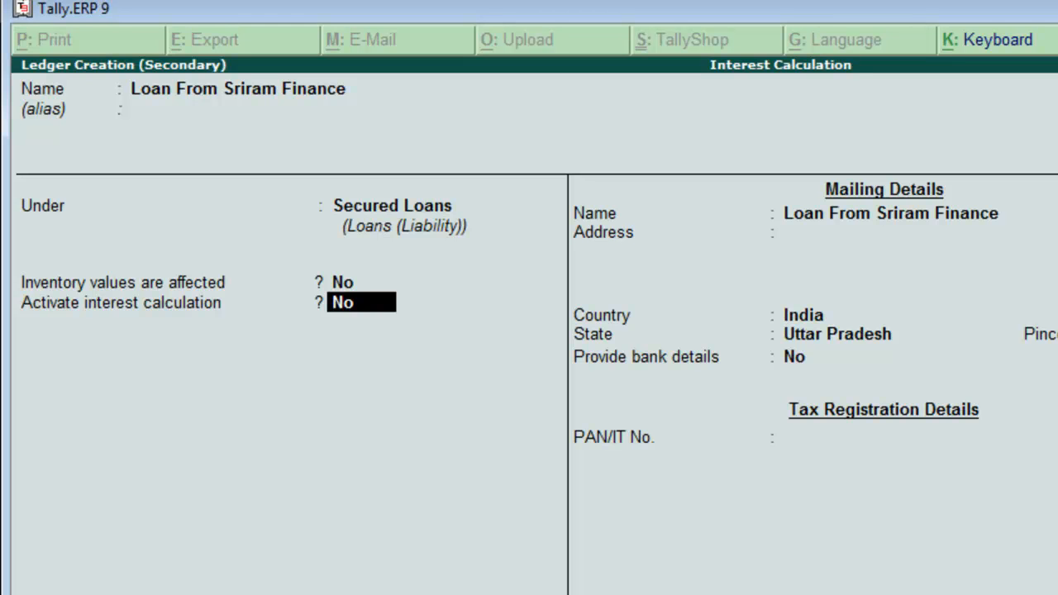
# Activate interest calculation for the ledger and include the transaction date for amounts added.
pyautogui.write('y')
pyautogui.press('Return')
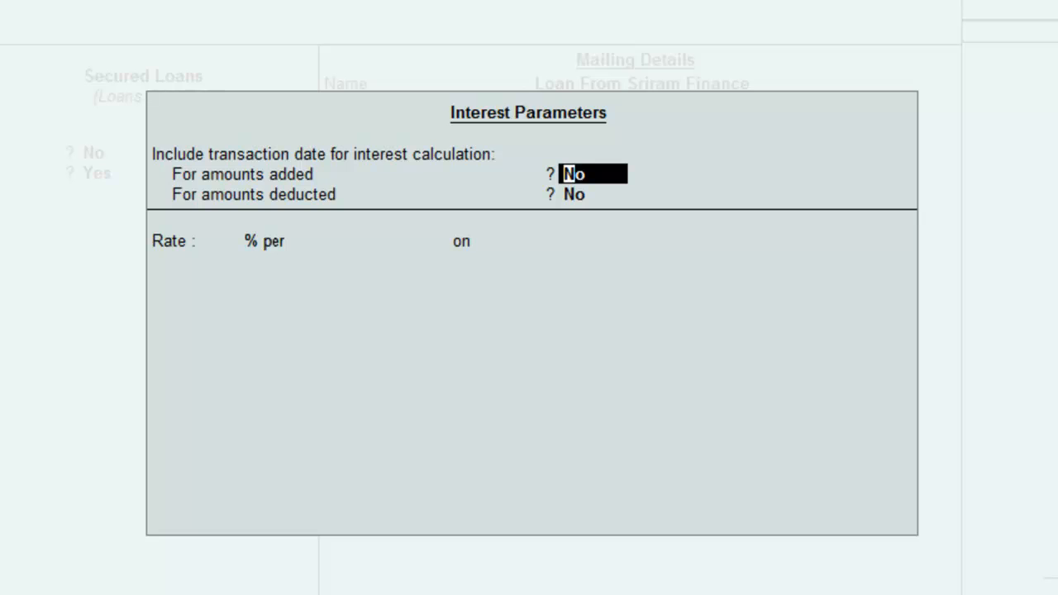
pyautogui.write('y')
pyautogui.press('Return')
pyautogui.press('Return')
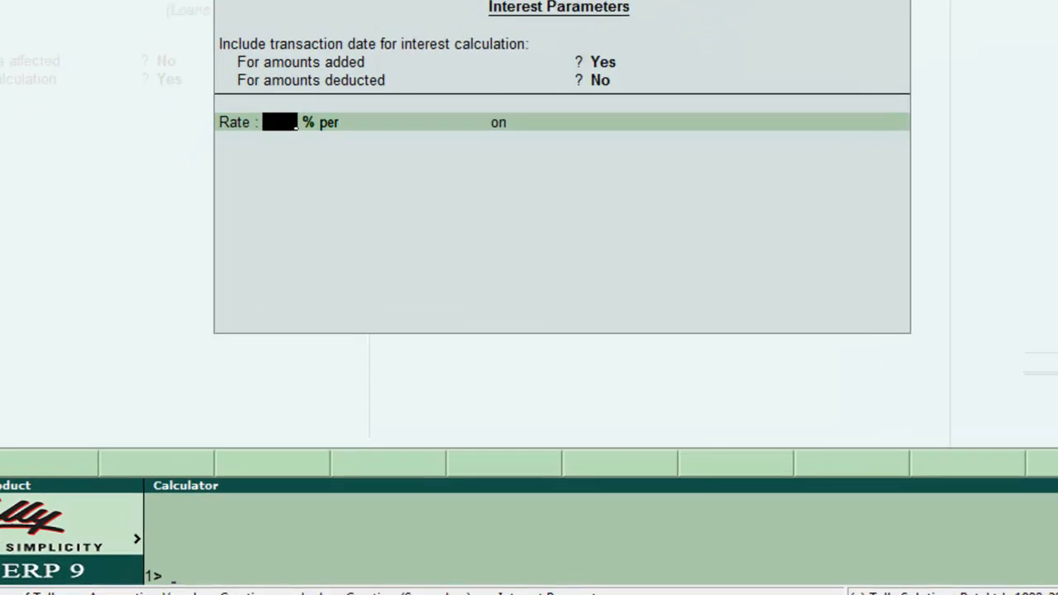
# Set the interest rate to 13/12 (1.0833) % per Calendar Month.
pyautogui.write('13/12')
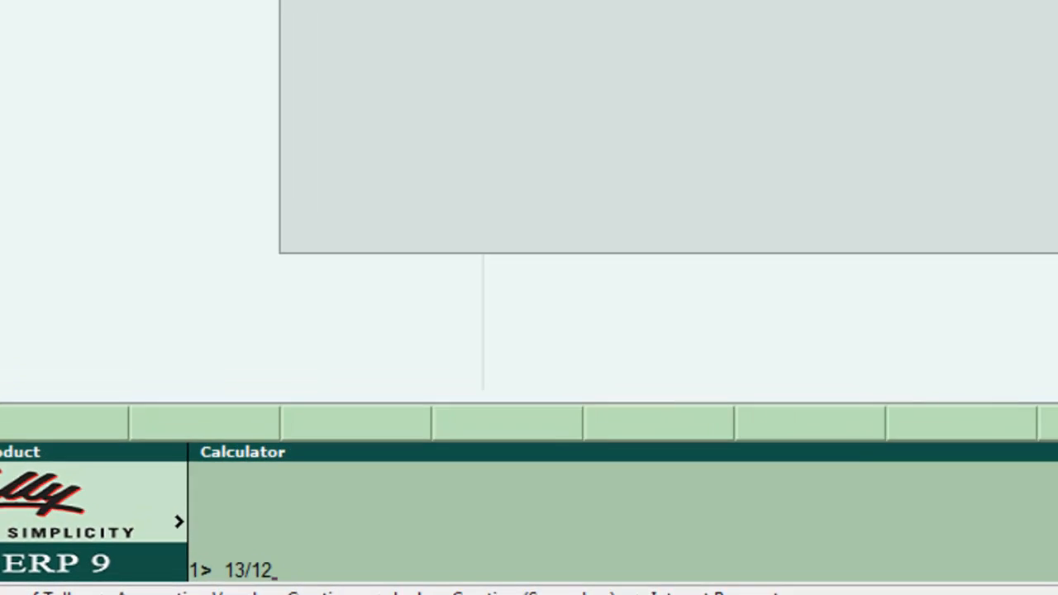
pyautogui.press('Return')
pyautogui.press('Return')
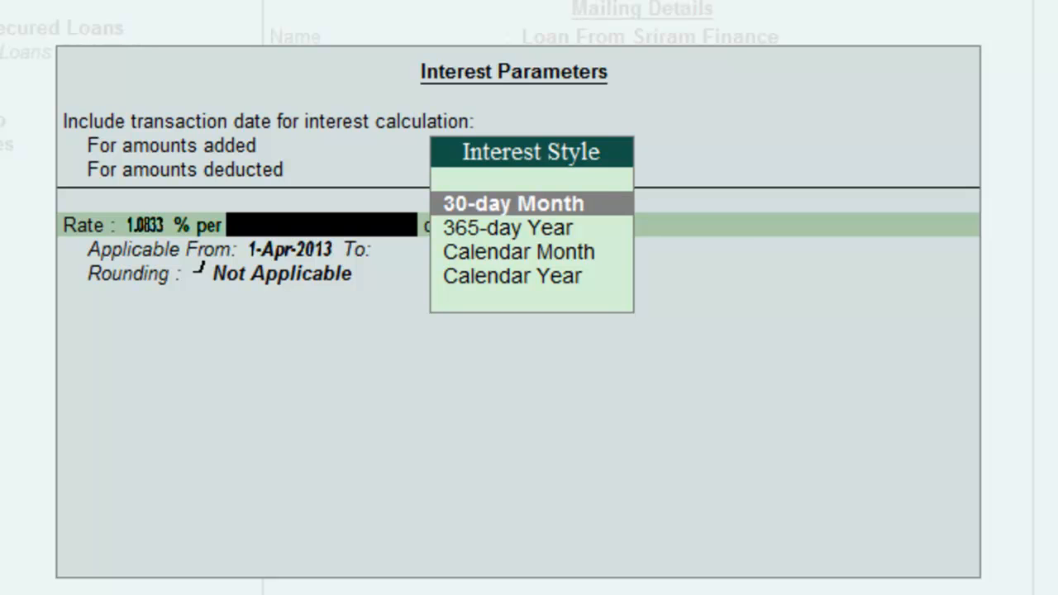
pyautogui.press('Down')
pyautogui.press('Down')
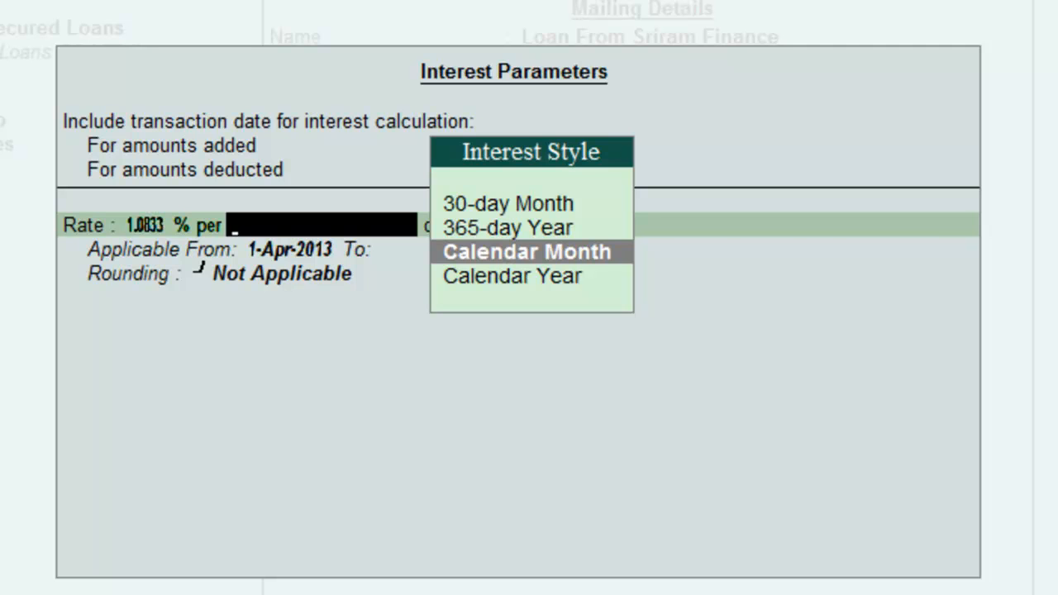
pyautogui.press('Return')
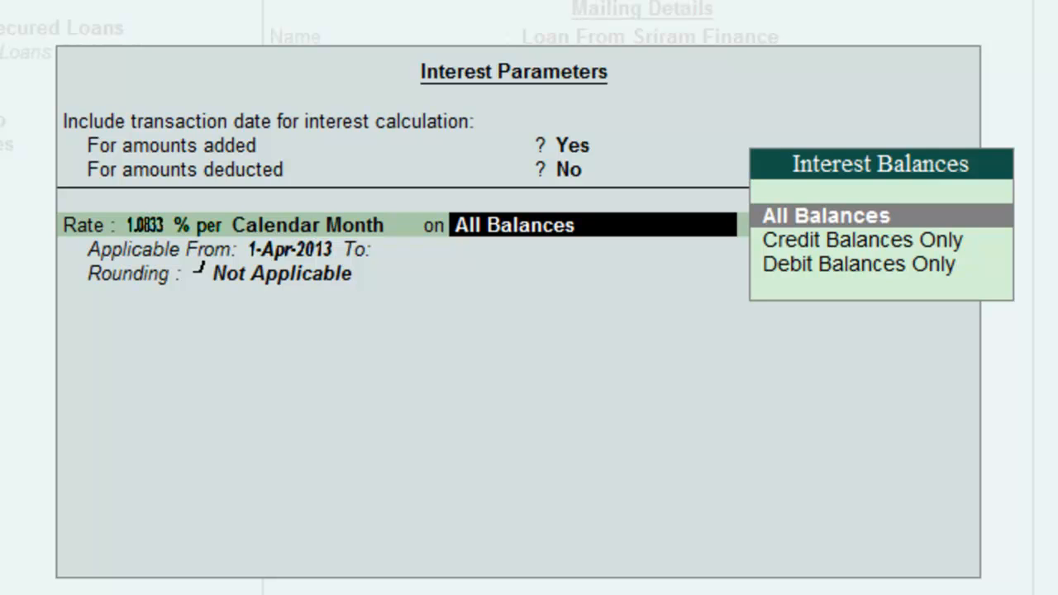
# Apply the interest on Credit Balances Only, applicable from 1-May-2013, with rounding Not Applicable.
pyautogui.press('Down')
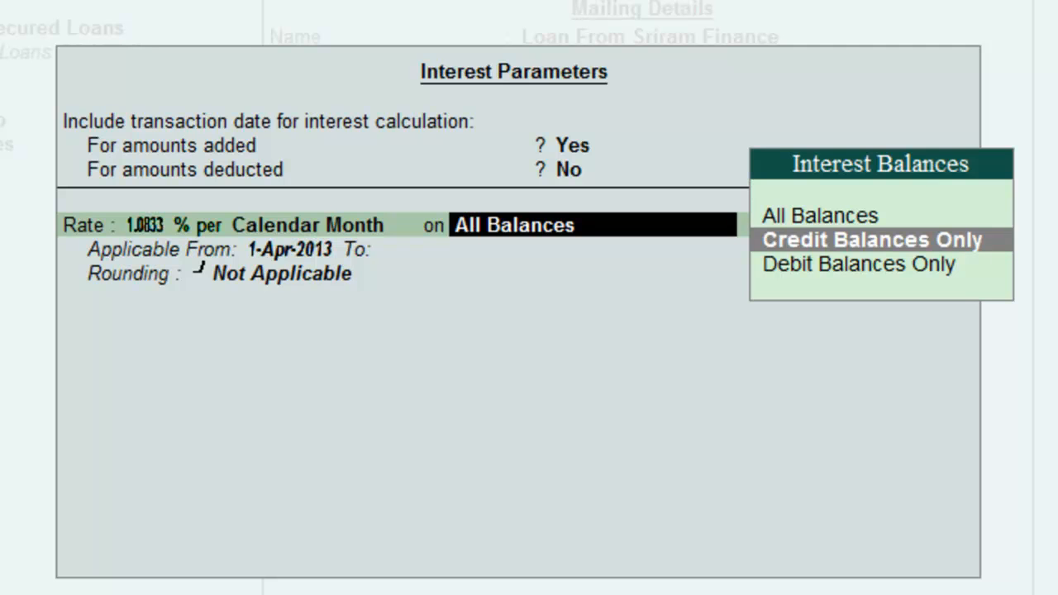
pyautogui.press('Return')
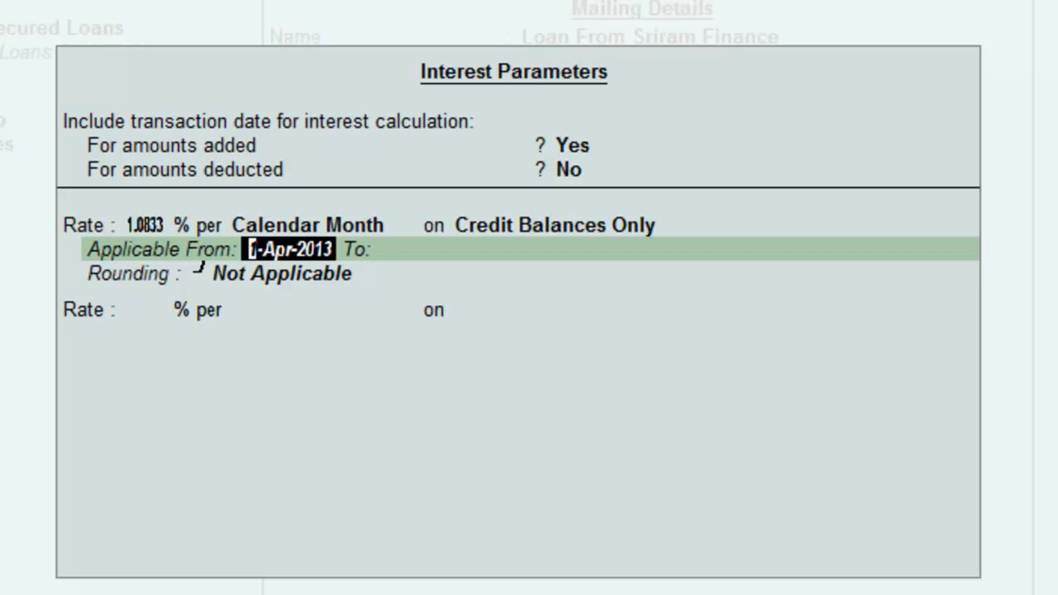
pyautogui.write('1-5')
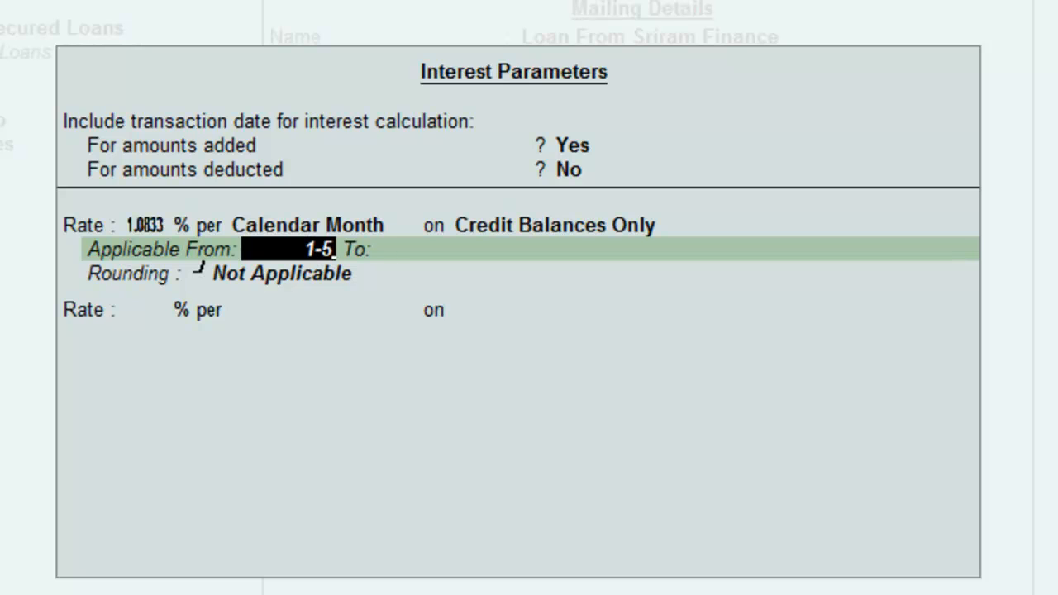
pyautogui.press('Return')
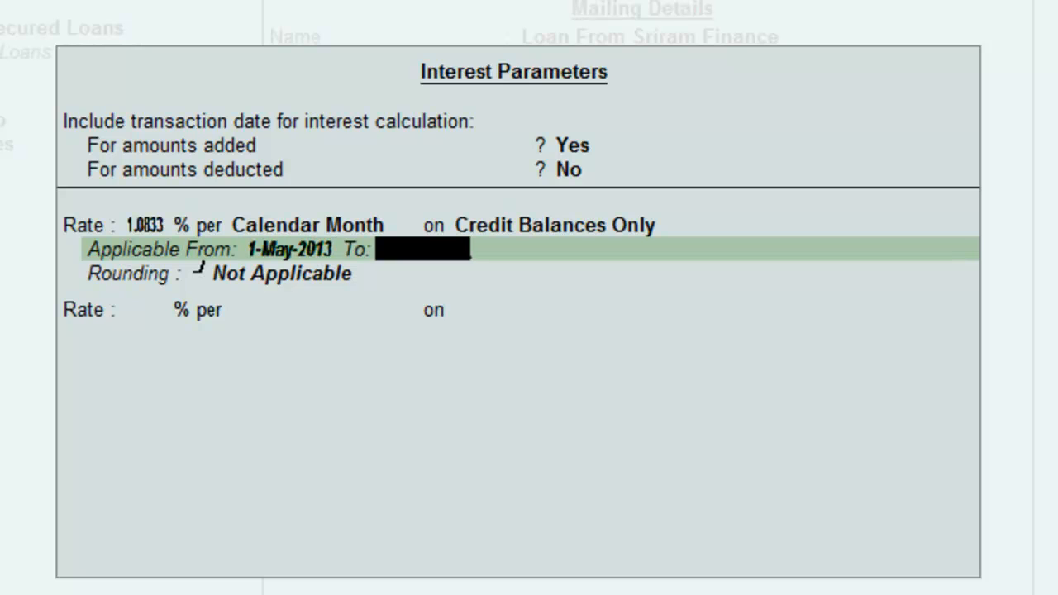
pyautogui.press('Return')
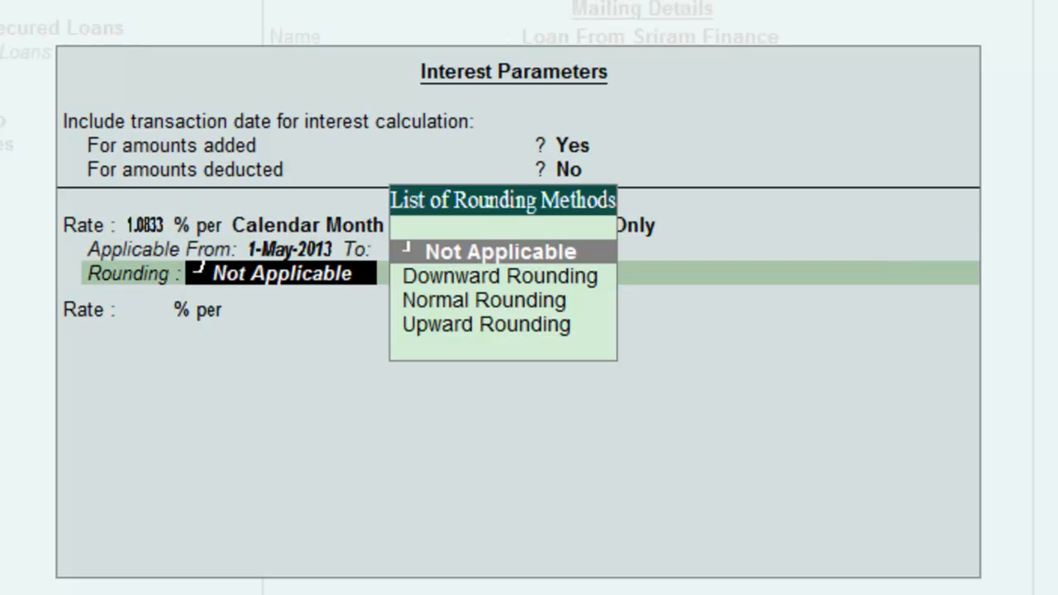
pyautogui.press('Return')
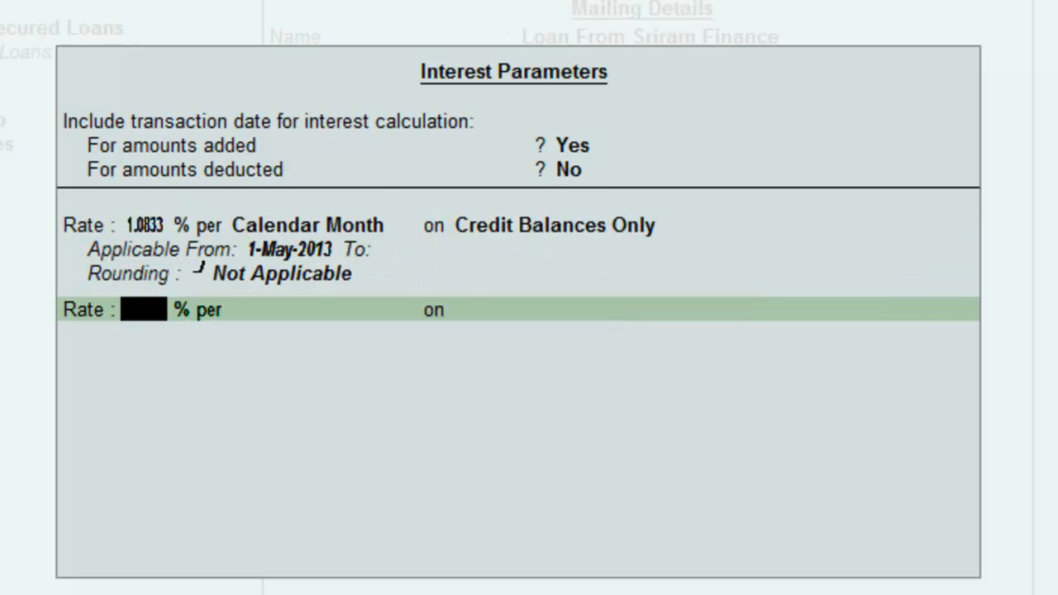
# Close the interest parameters and accept the Loan From Sriram Finance ledger.
pyautogui.press('Return')
pyautogui.press('Return')
pyautogui.press('Return')
pyautogui.press('Return')
pyautogui.press('Return')
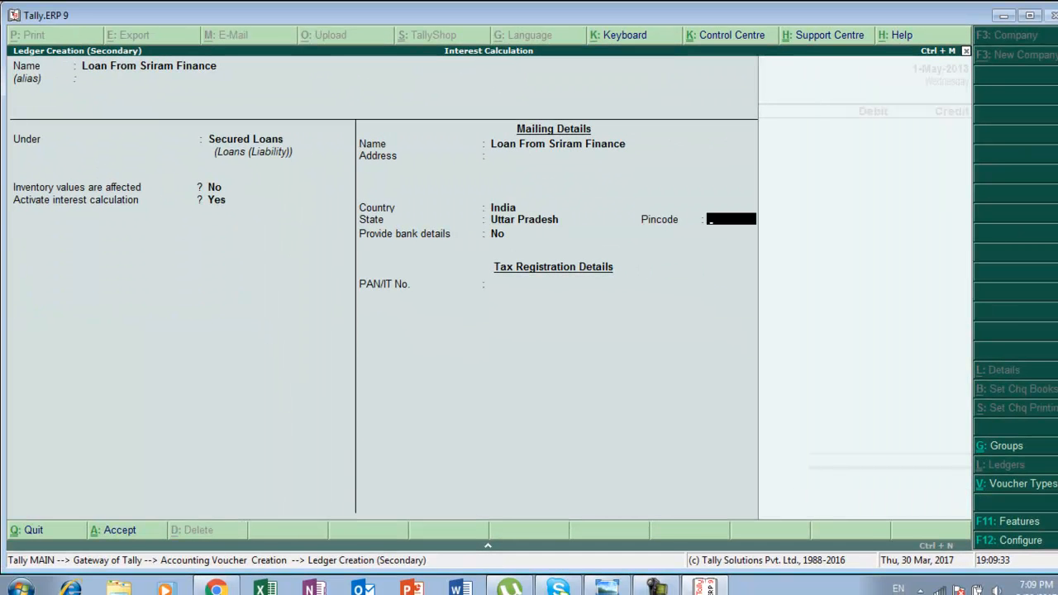
pyautogui.press('Return')
pyautogui.press('Return')
pyautogui.press('Return')
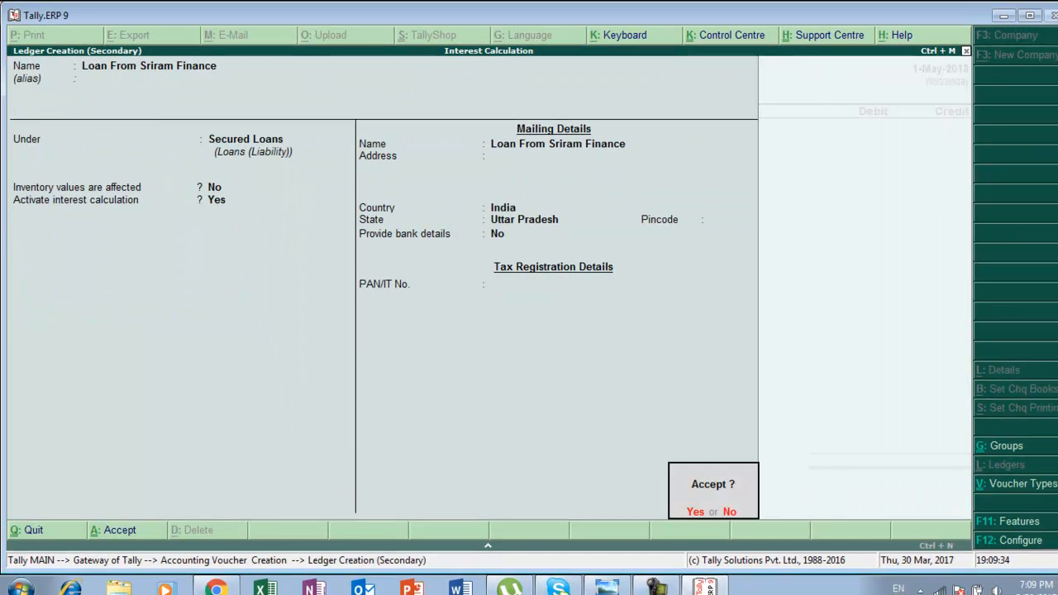
pyautogui.press('Return')
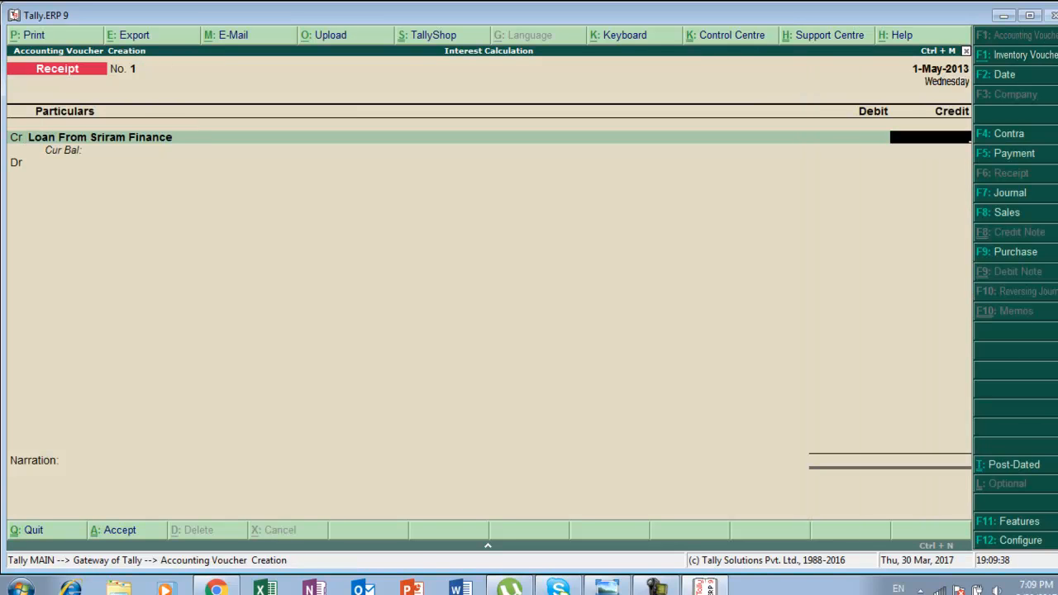
# Enter a credit amount of 225000 against Loan From Sriram Finance.
pyautogui.write('225000')
pyautogui.press('Return')
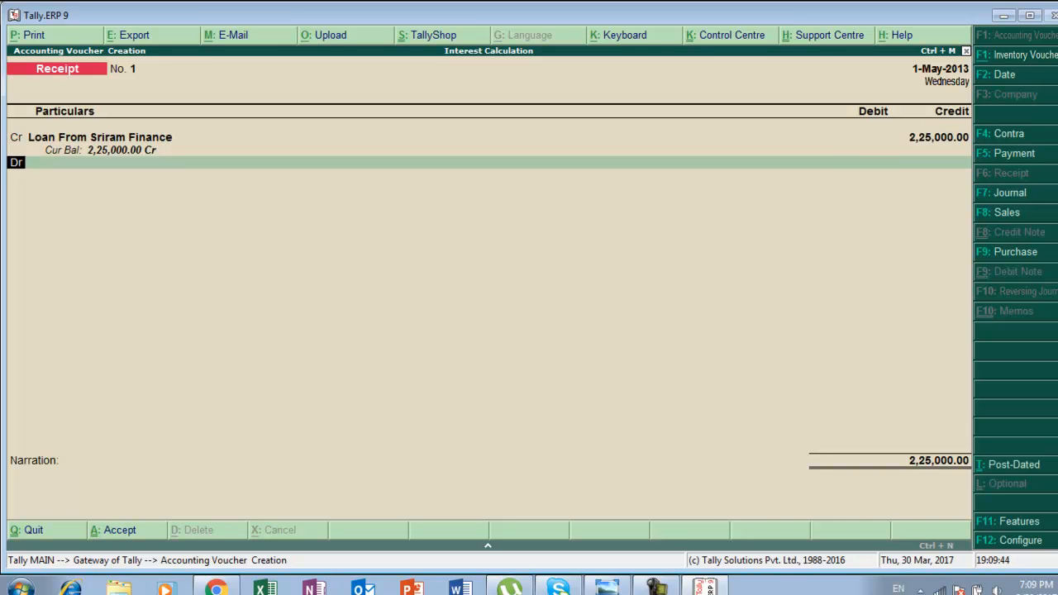
# Start choosing Hdfc Bank as the debit ledger and recheck the loan task in the photo viewer.
pyautogui.press('Return')
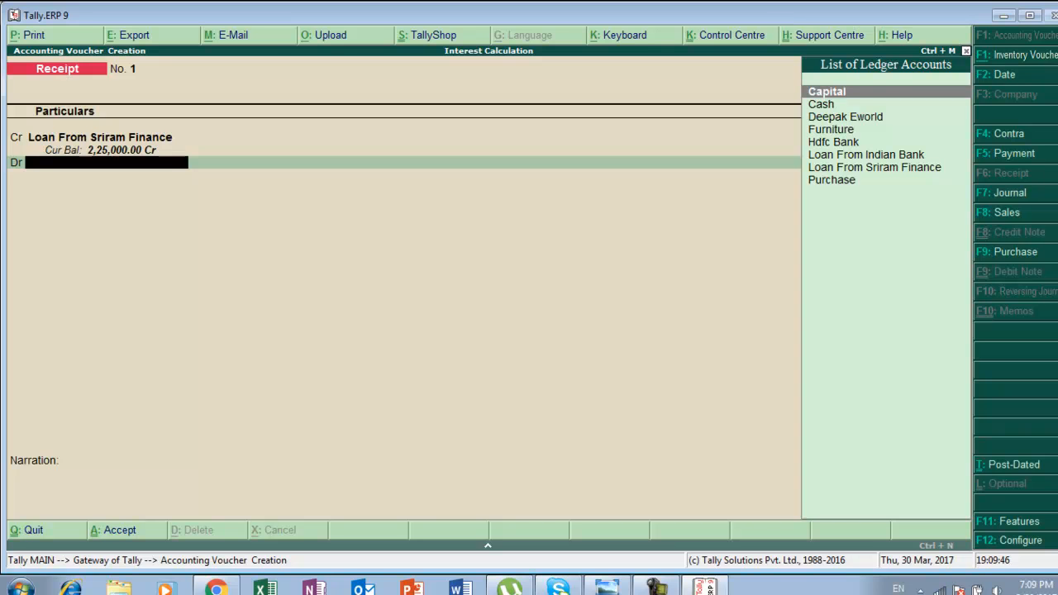
pyautogui.press('Down')
pyautogui.press('Down')
pyautogui.press('Down')
pyautogui.press('Down')
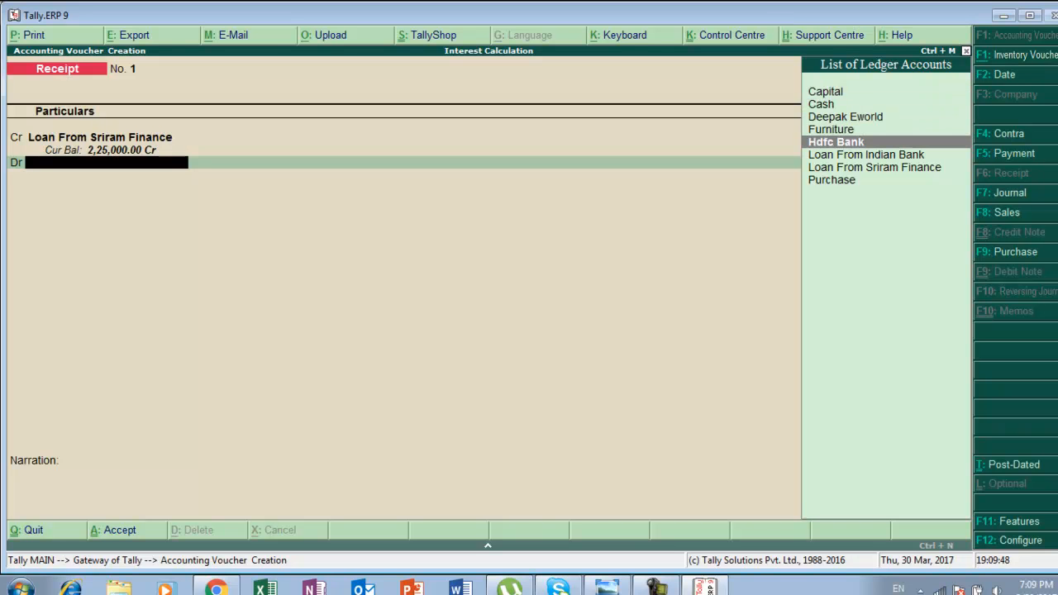
pyautogui.hotkey('alt', 'Tab')
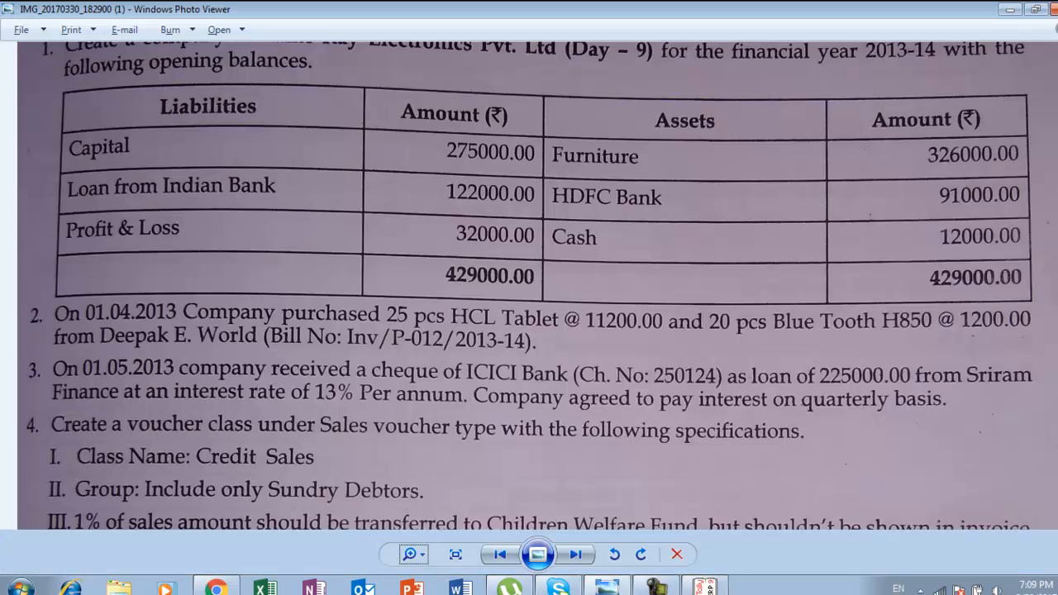
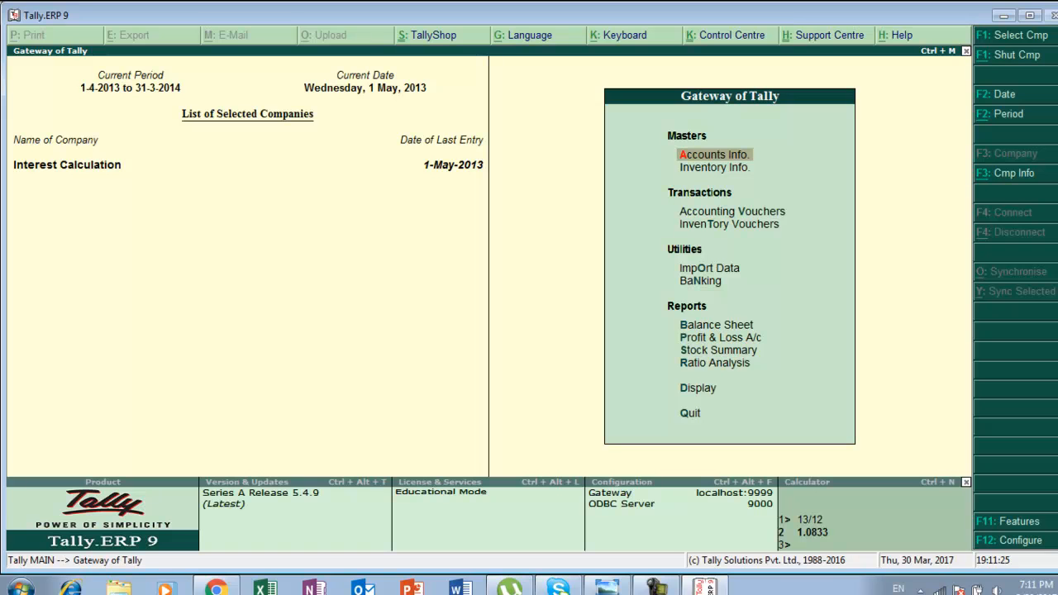
# Alter the Sales voucher type and add a new voucher class named Credit Sale.
pyautogui.press('Return')
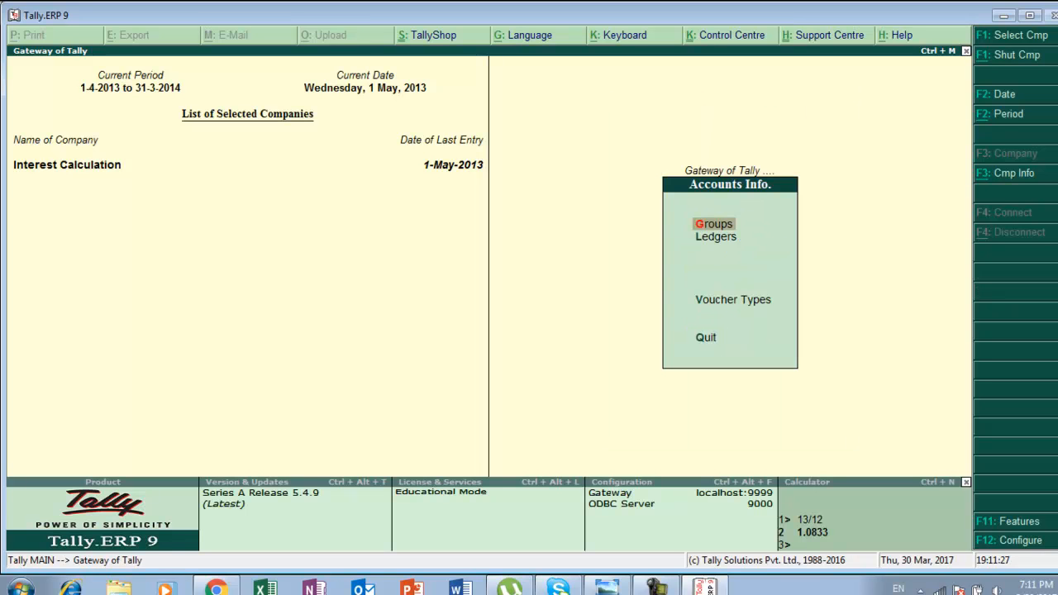
pyautogui.press('Down')
pyautogui.press('Down')
pyautogui.press('Down')
pyautogui.press('Up')
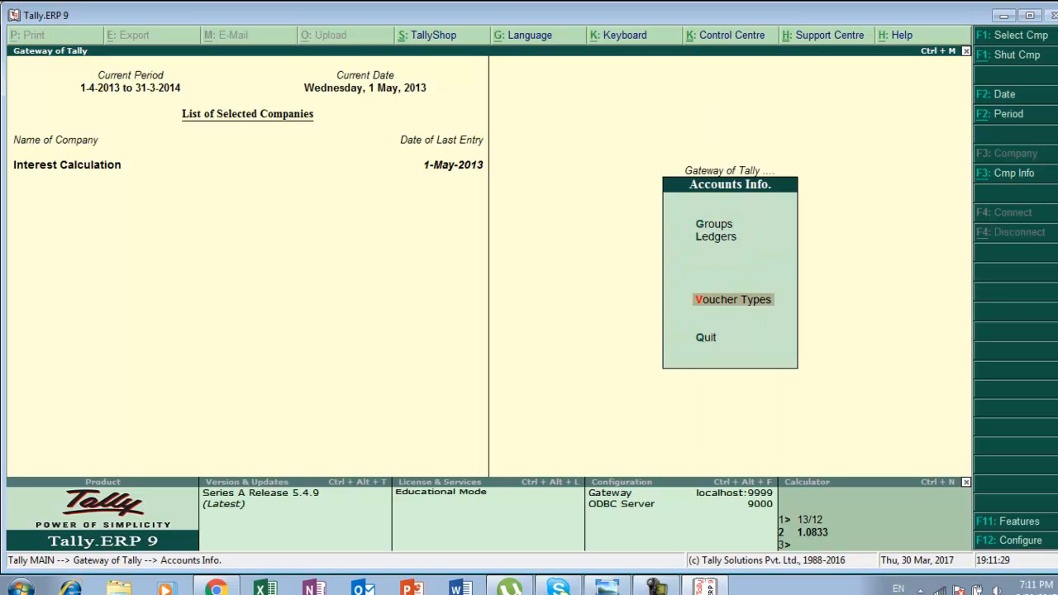
pyautogui.press('Return')
pyautogui.press('Down')
pyautogui.press('Down')
pyautogui.press('Return')
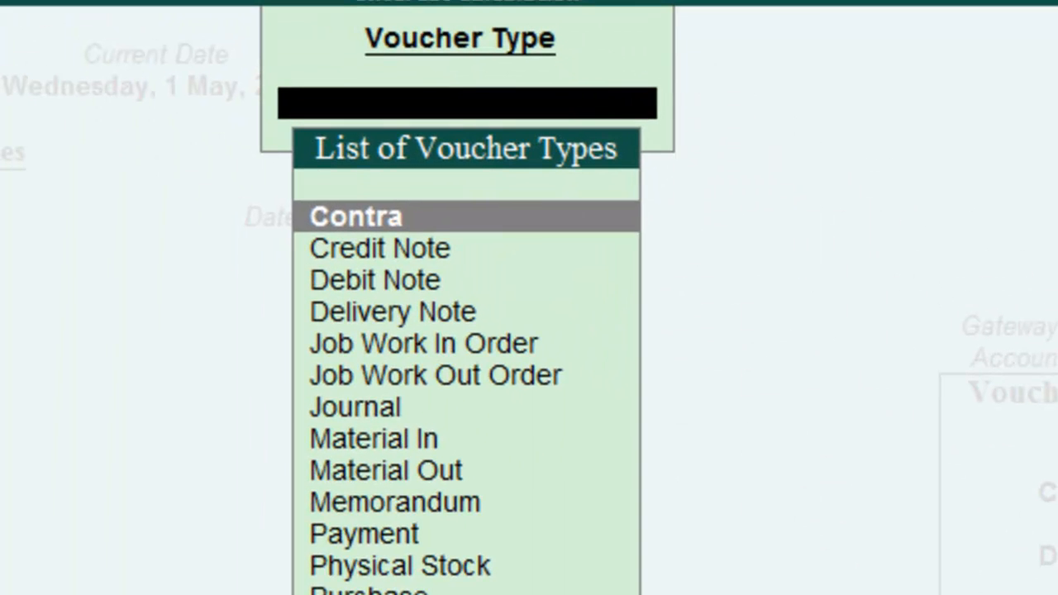
pyautogui.write('S')
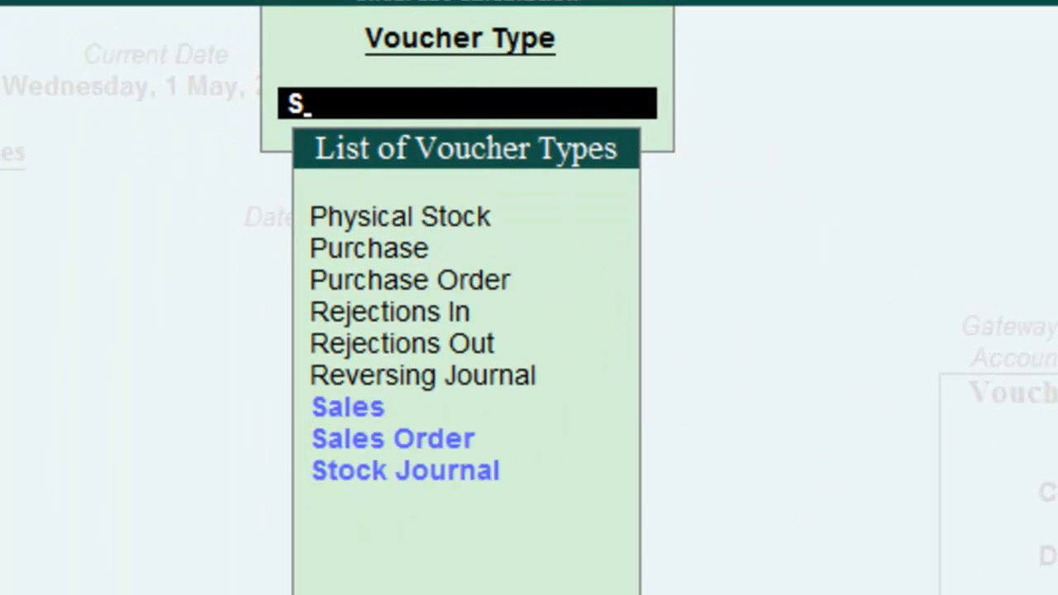
pyautogui.press('Return')
pyautogui.press('Return')
pyautogui.press('Return')
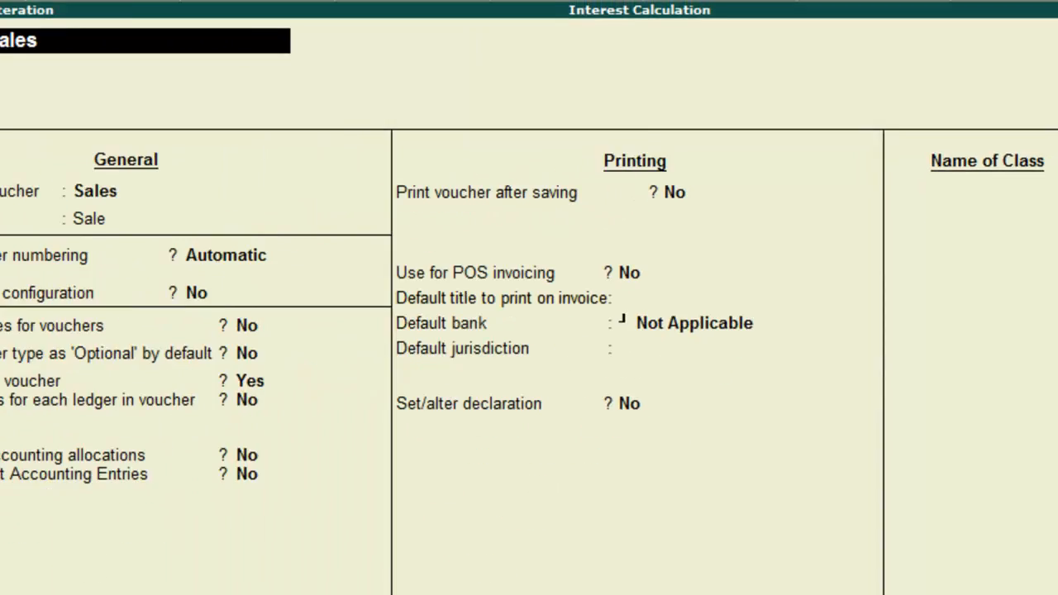
pyautogui.press('Return')
pyautogui.press('Return')
pyautogui.press('Return')
pyautogui.press('Return')
pyautogui.press('Return')
pyautogui.press('Return')
pyautogui.press('Return')
pyautogui.press('Return')
pyautogui.press('Return')
pyautogui.press('Return')
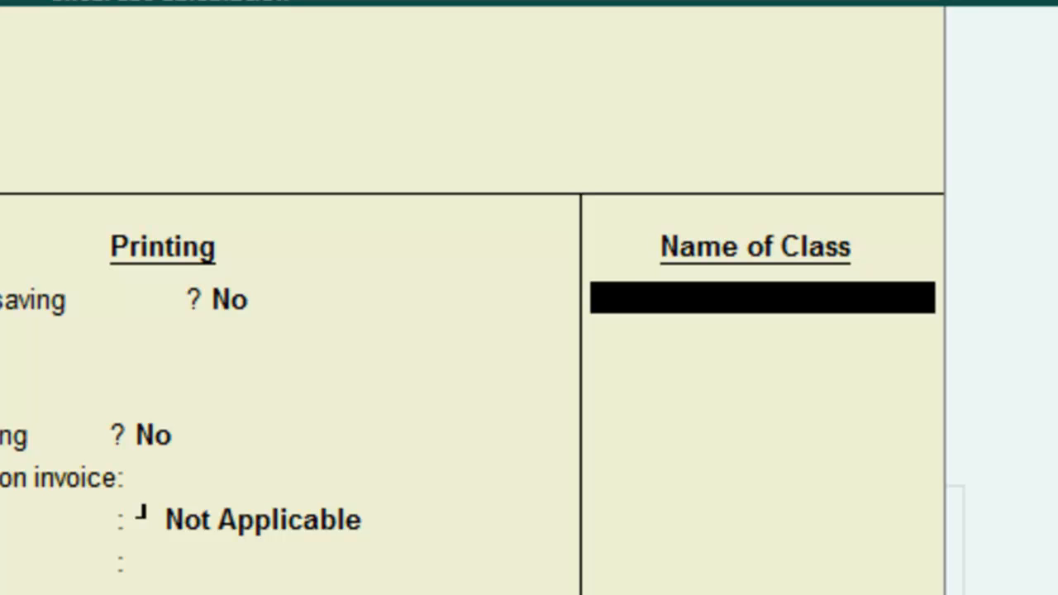
pyautogui.write('Credit Sale')
pyautogui.press('Return')
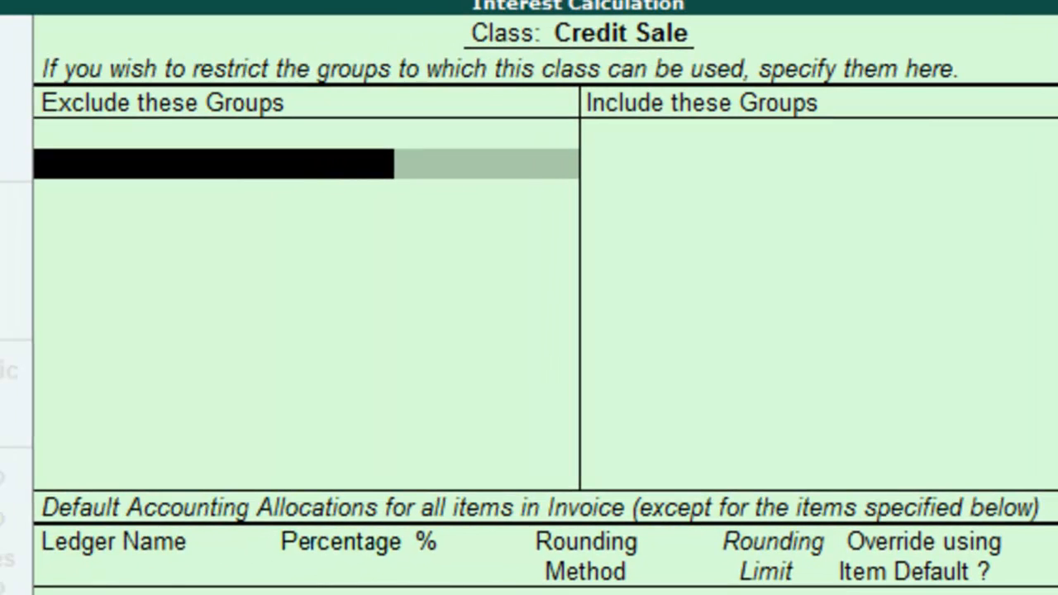
# Check the task in the photo viewer and restrict the Credit Sale class to include only Sundry Debtors.
pyautogui.hotkey('alt', 'Tab')
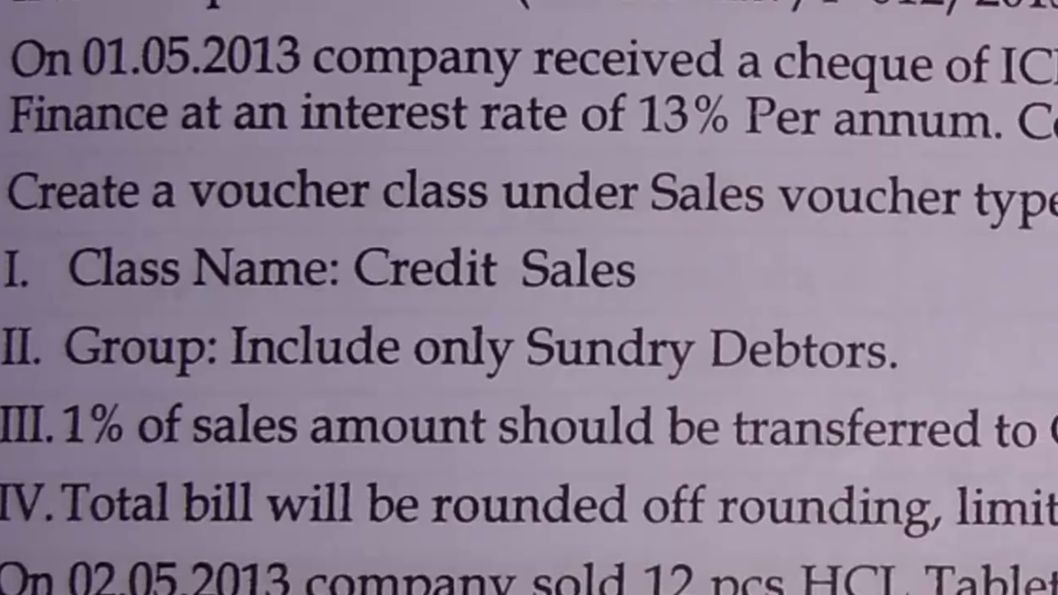
pyautogui.hotkey('alt', 'Tab')
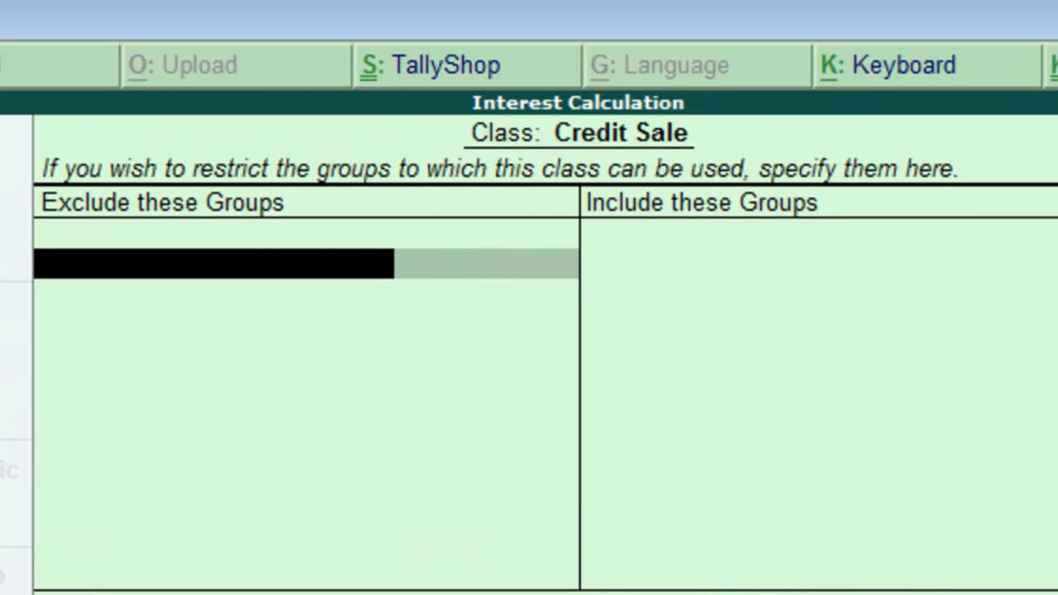
pyautogui.press('Return')
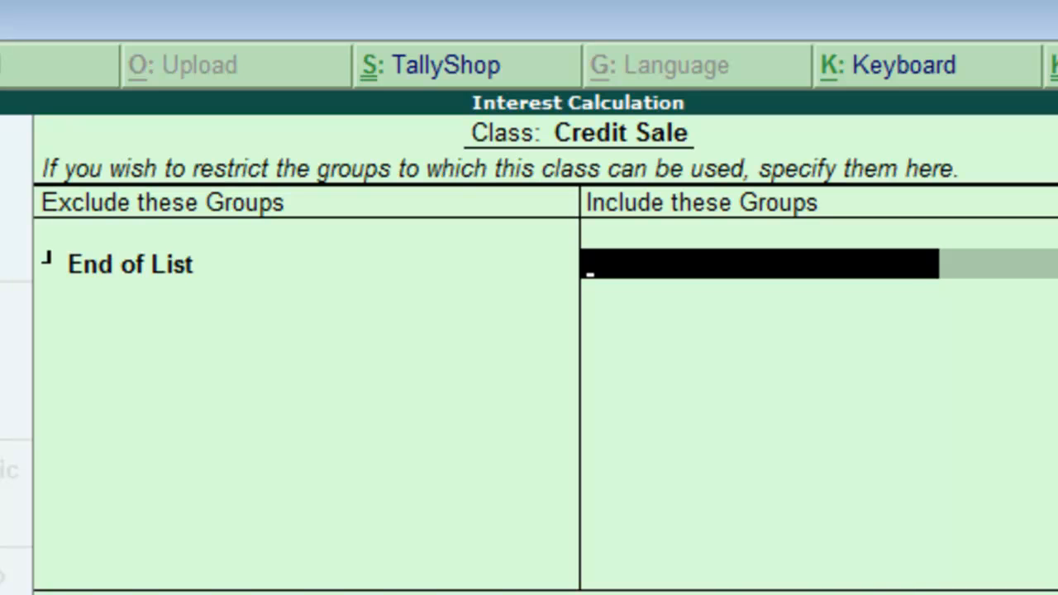
pyautogui.press('Return')
pyautogui.press('Return')
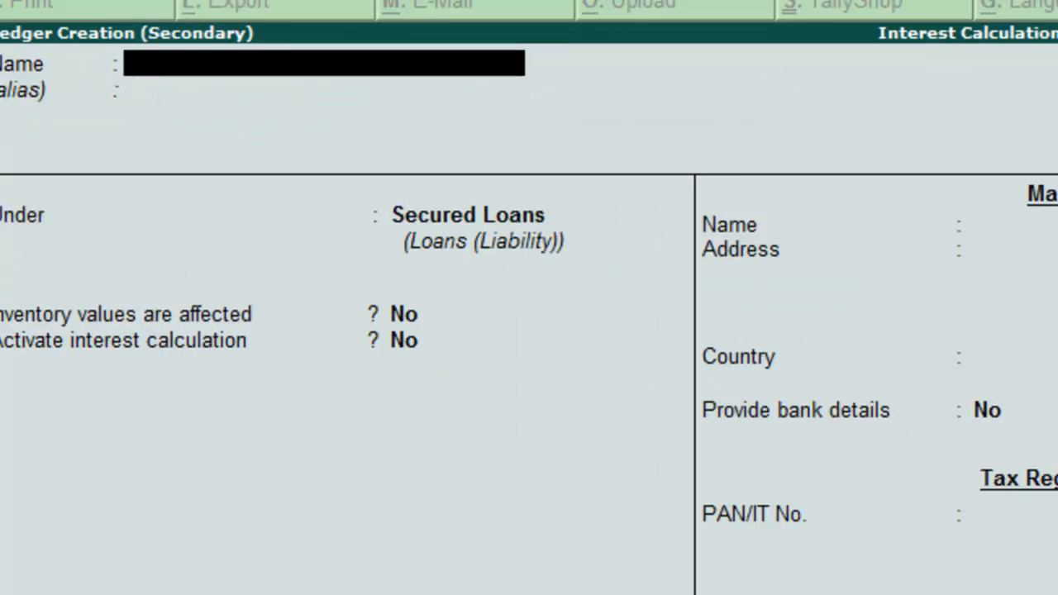
# Create a Sale ledger under Sales Accounts as the class's default accounting allocation.
pyautogui.write('Sale')
pyautogui.press('Return')
pyautogui.write('S')
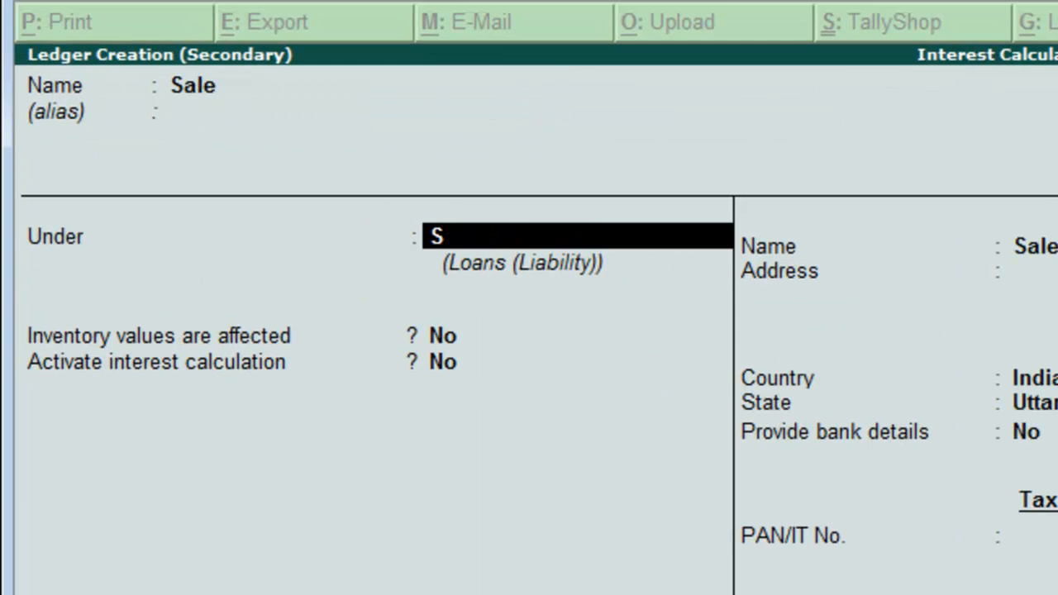
pyautogui.press('Return')
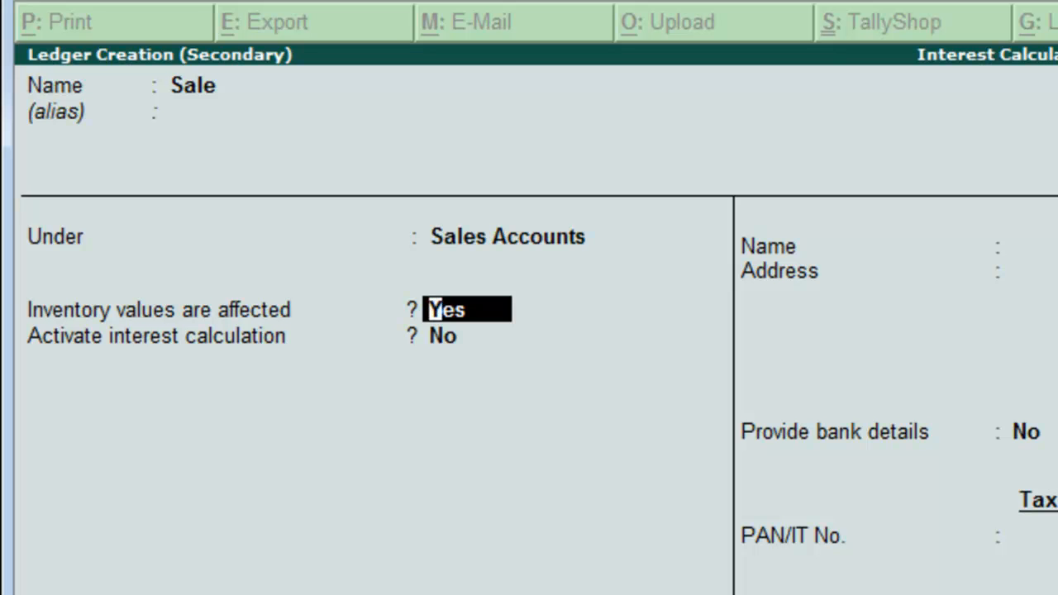
pyautogui.press('Return')
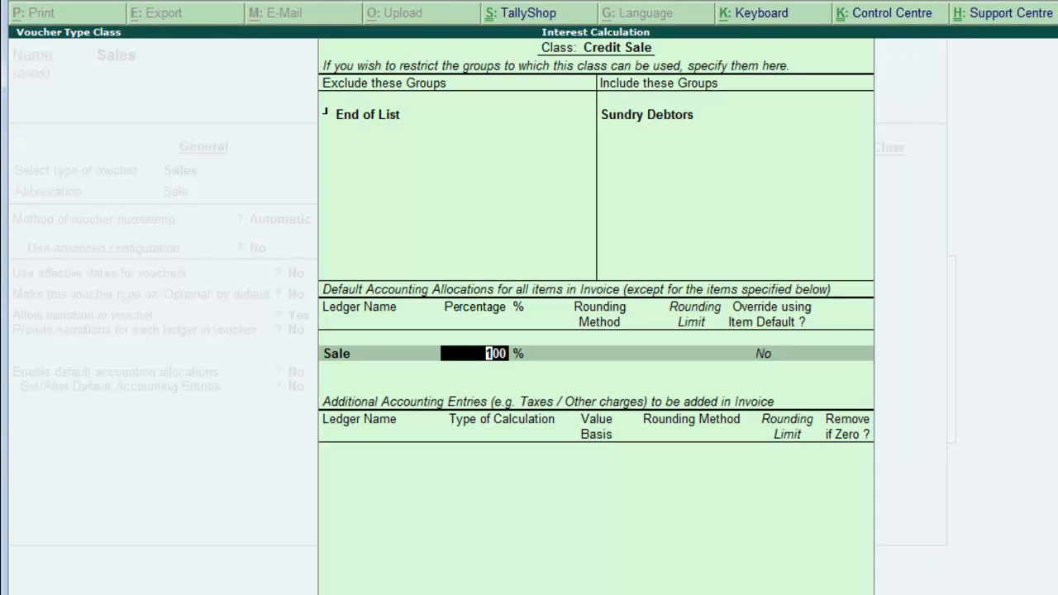
# Allocate 99% to the Sale ledger with rounding Not Applicable and no item default override.
pyautogui.write('99')
pyautogui.press('Return')
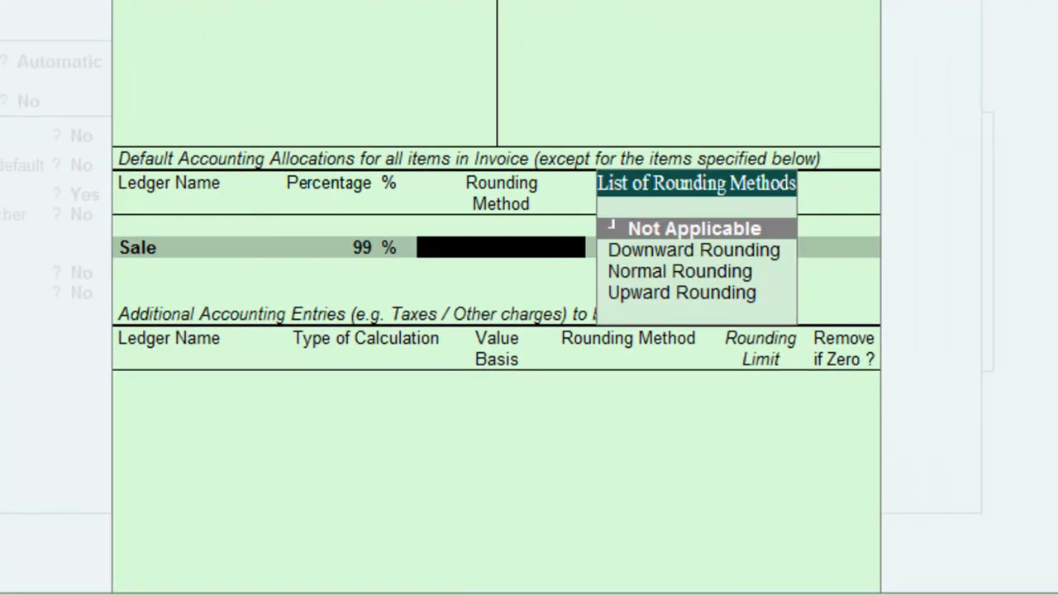
pyautogui.press('Return')
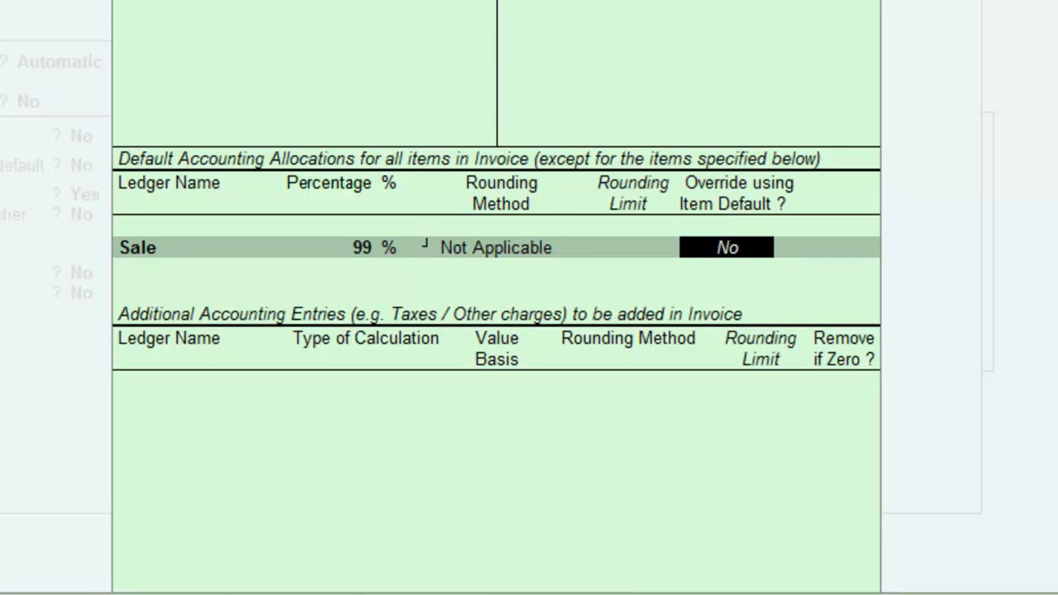
pyautogui.press('Return')
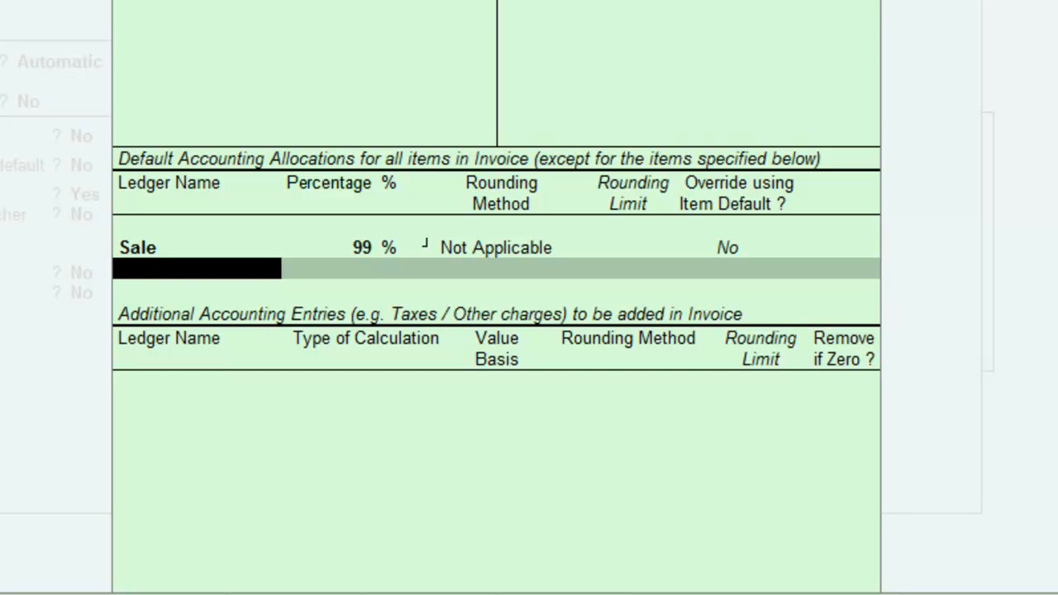
# Create a Children Welfare Fund ledger under Current Liabilities and allocate it the remaining 1%.
pyautogui.hotkey('alt', 'c')
pyautogui.write('Ch')
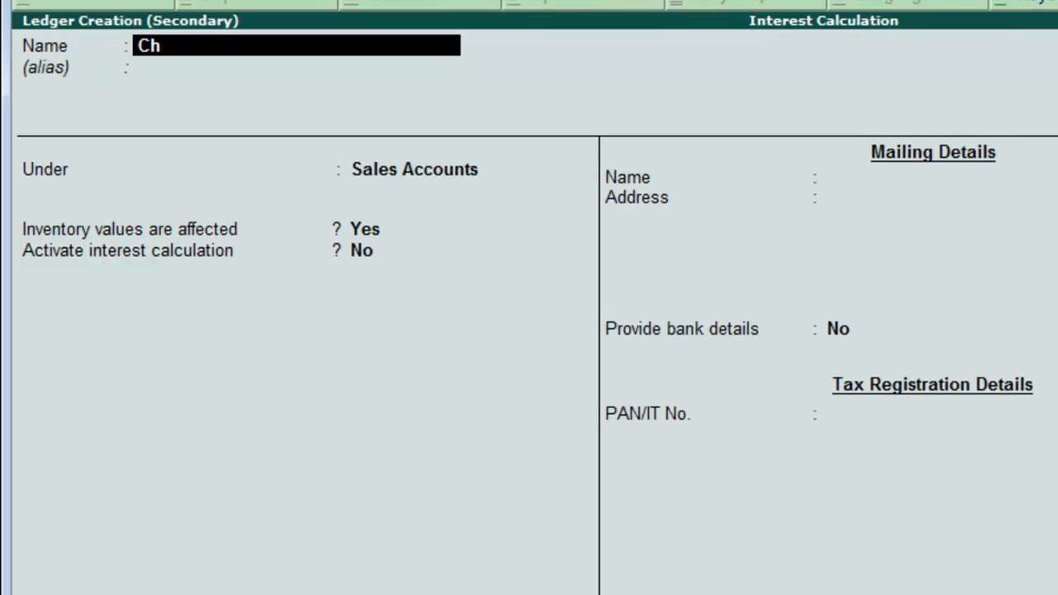
pyautogui.write('ildren welfac')
pyautogui.press('BackSpace')
pyautogui.write('re fund')
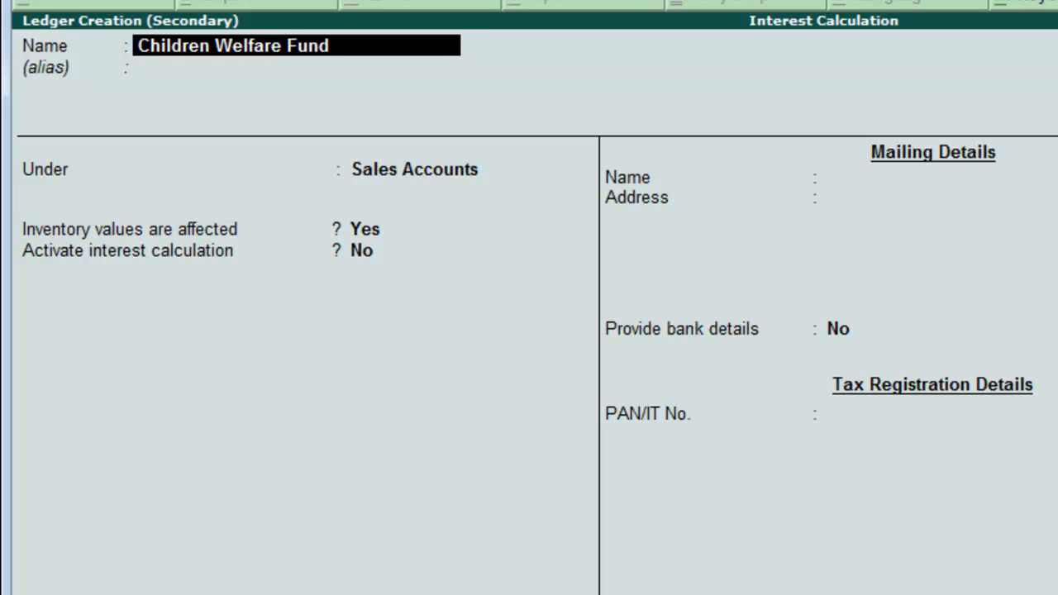
pyautogui.press('Return')
pyautogui.press('Return')
pyautogui.write('C')
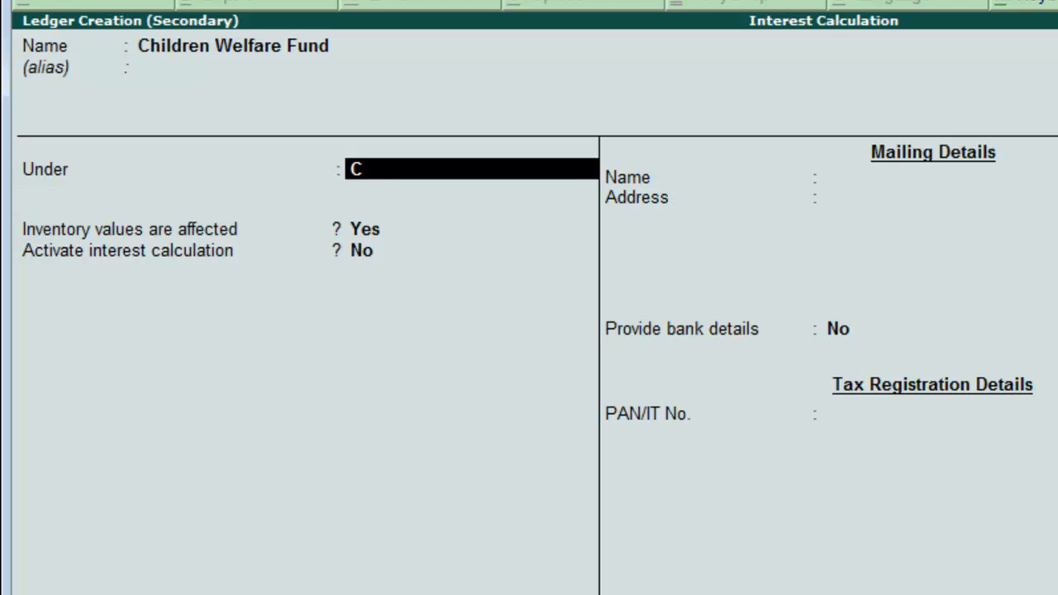
pyautogui.press('Return')
pyautogui.press('Return')
pyautogui.press('Return')
pyautogui.press('Return')
pyautogui.press('Return')
pyautogui.press('Return')
pyautogui.press('Return')
pyautogui.press('Return')
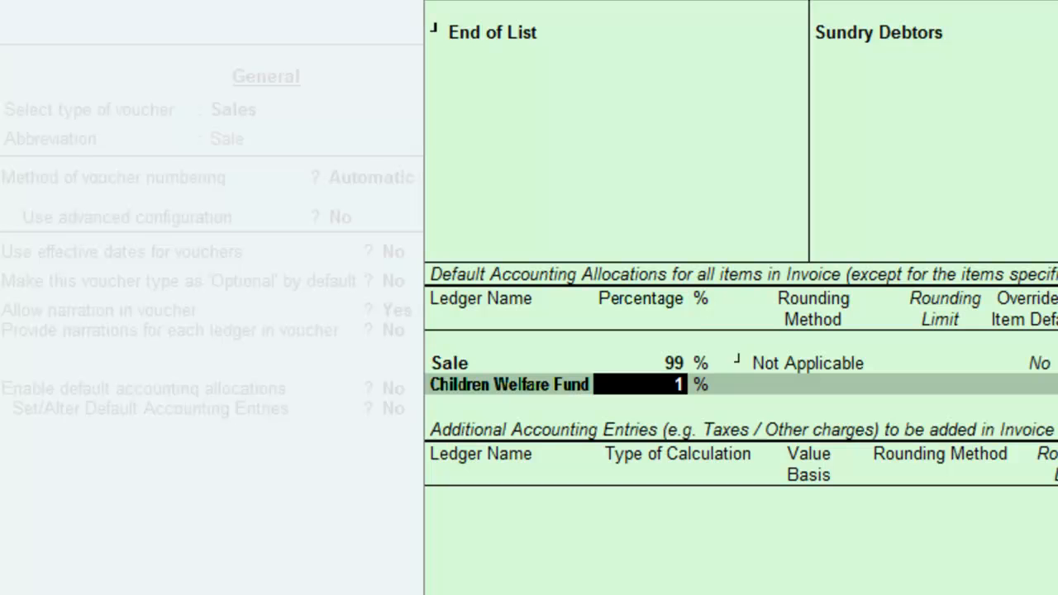
# Create a Round Off ledger and add it as an additional accounting entry in the class.
pyautogui.press('Return')
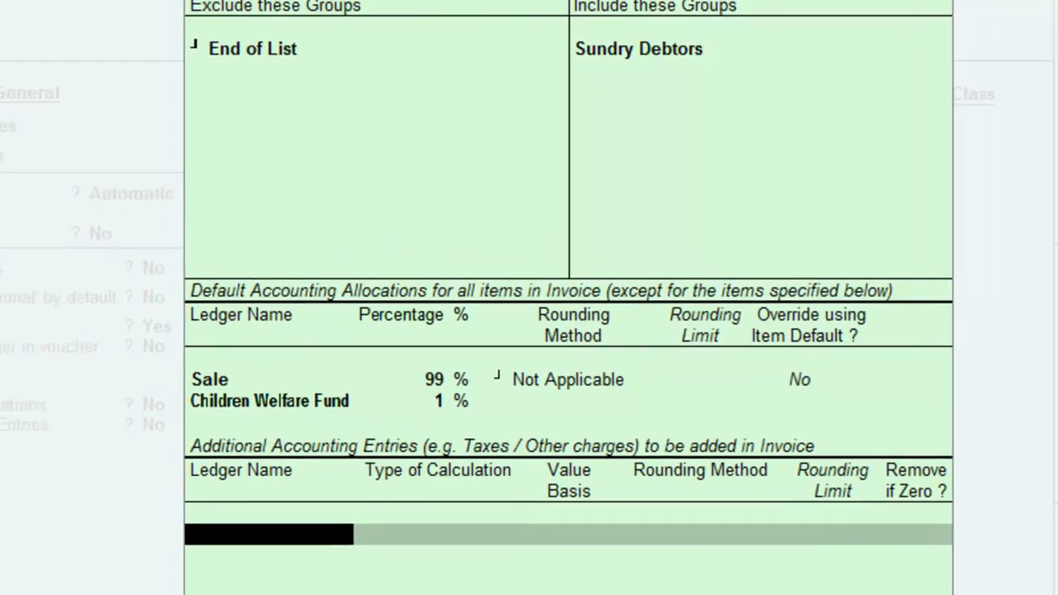
pyautogui.hotkey('alt', 'c')
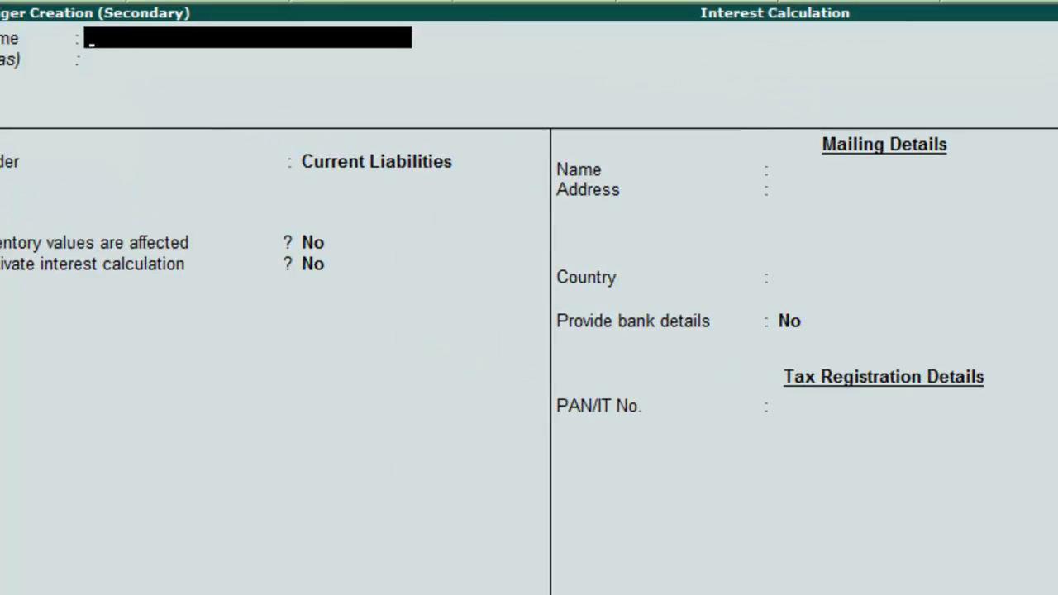
pyautogui.write('Round Off')
pyautogui.press('Return')
pyautogui.press('Return')
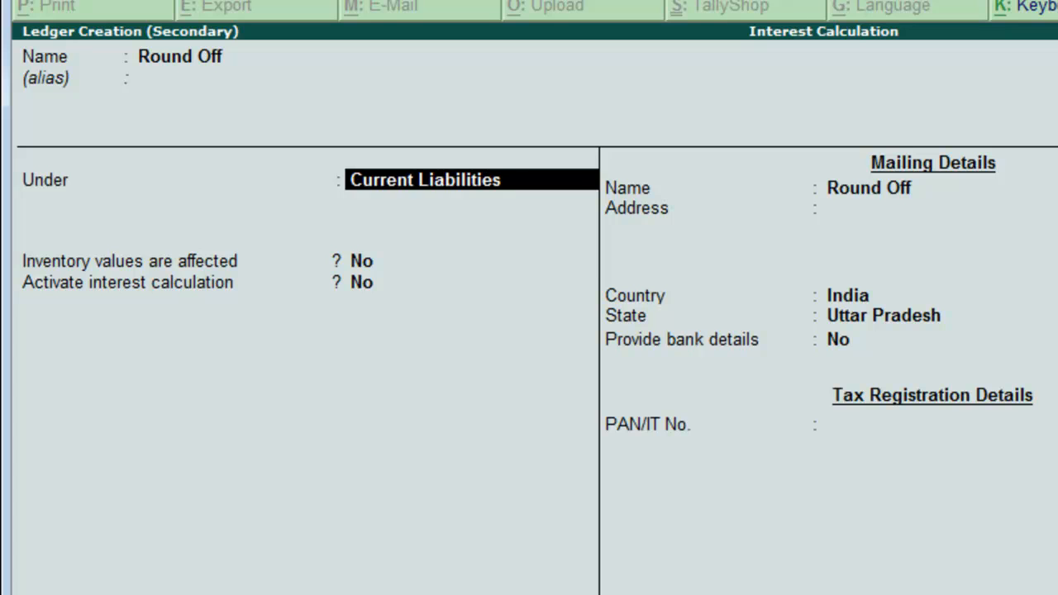
pyautogui.write('I')
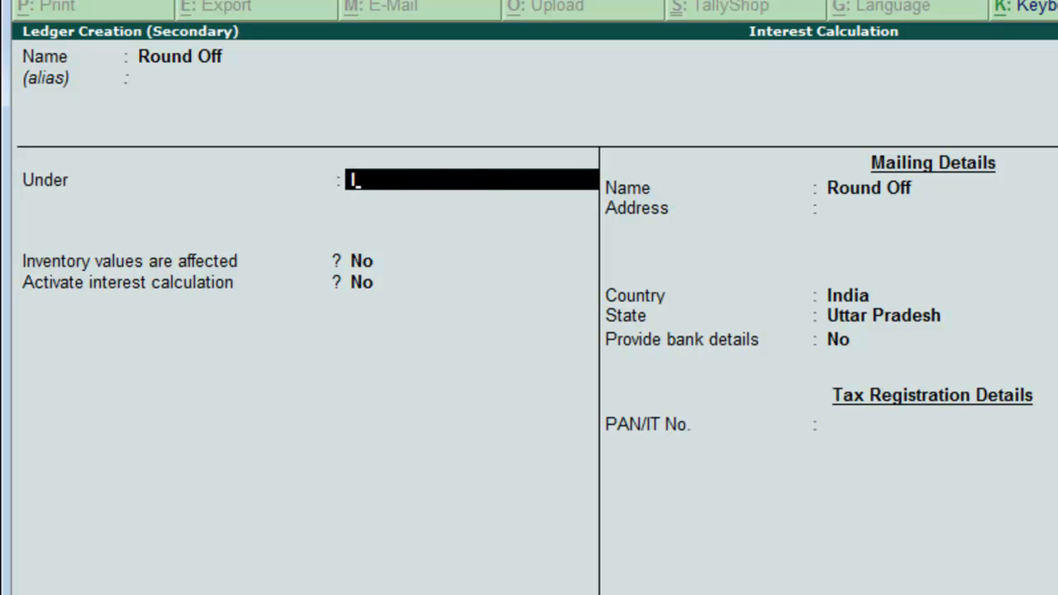
pyautogui.press('Return')
pyautogui.press('Return')
pyautogui.press('Return')
pyautogui.press('Return')
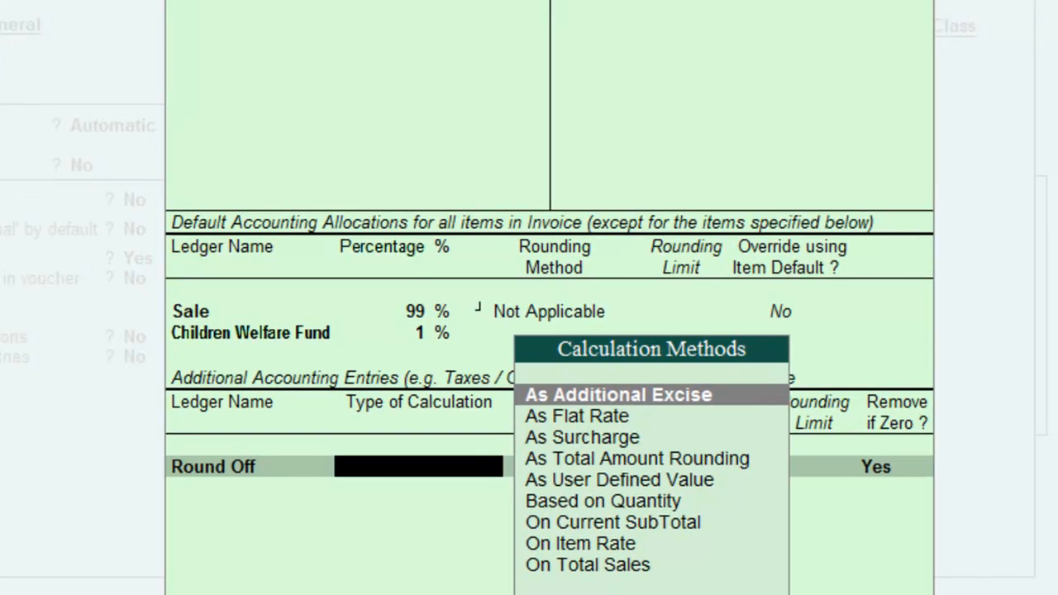
# Set the Round Off entry's calculation to As Total Amount Rounding with Normal Rounding.
pyautogui.press('Down')
pyautogui.press('Down')
pyautogui.press('Down')
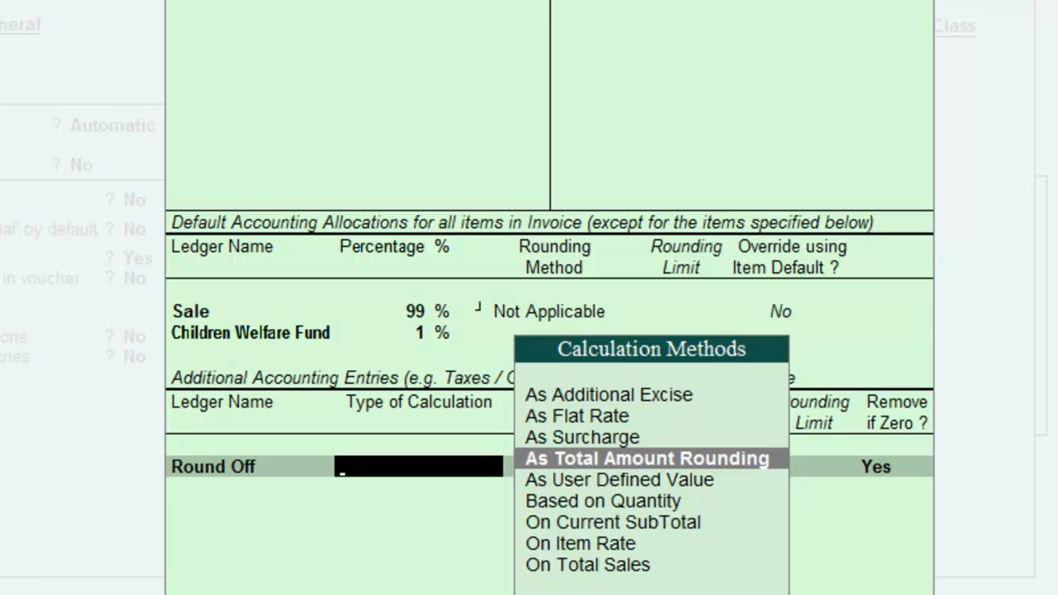
pyautogui.press('Return')
pyautogui.press('Down')
pyautogui.press('Down')
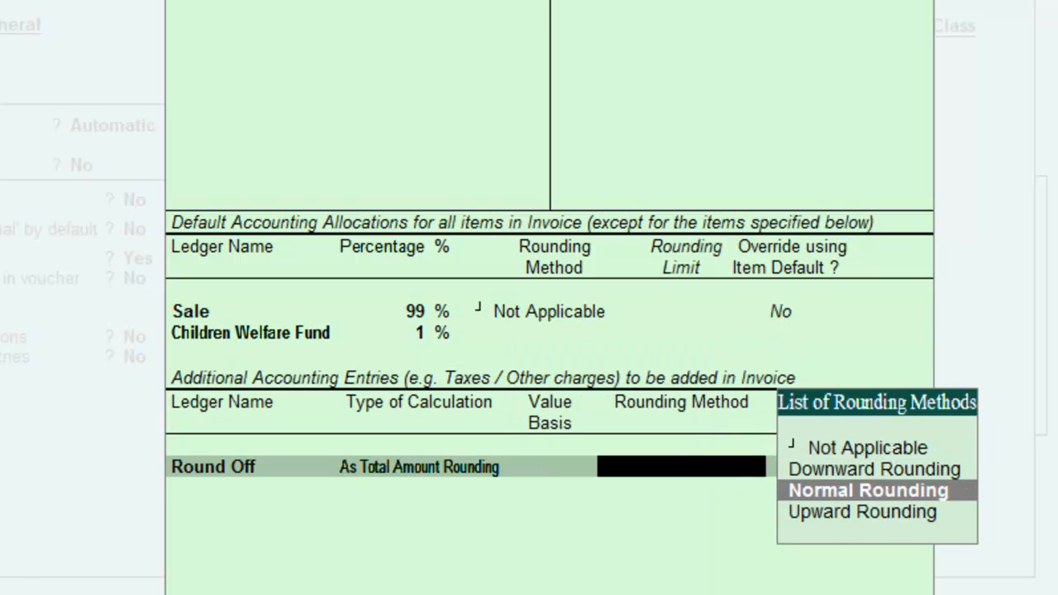
pyautogui.press('Return')
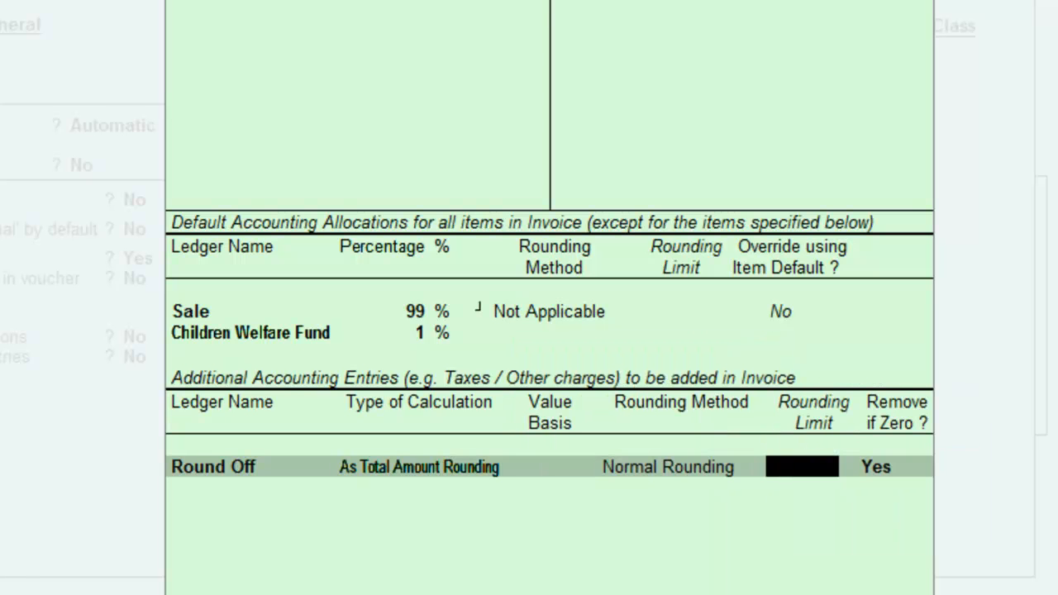
# Set the rounding limit to 1, accept the Credit Sale class and Sales voucher type, and return to the Gateway.
pyautogui.write('1')
pyautogui.press('Return')
pyautogui.press('Return')
pyautogui.press('Return')
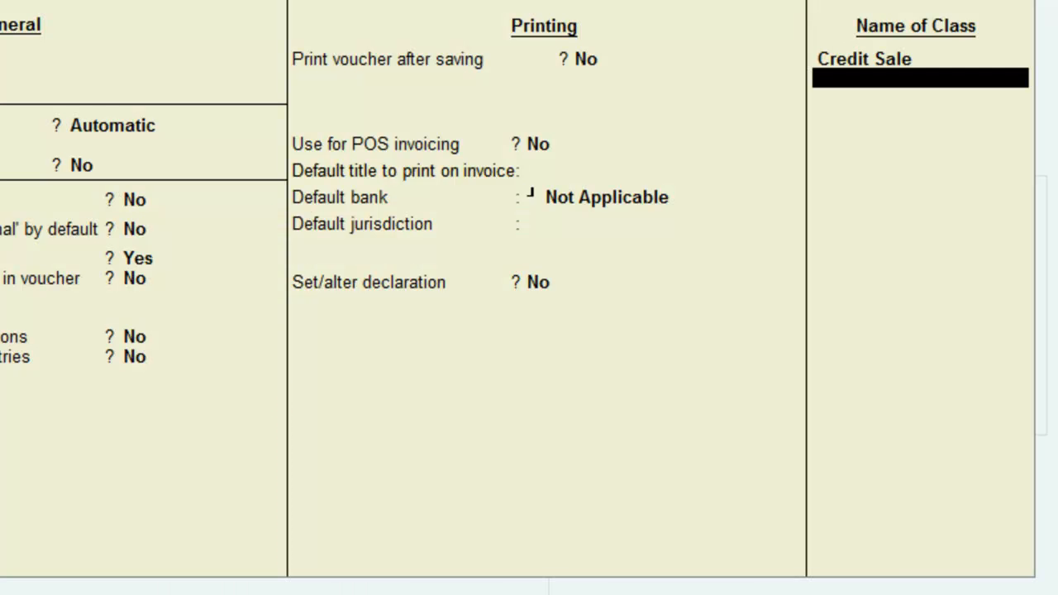
pyautogui.press('Return')
pyautogui.press('Return')
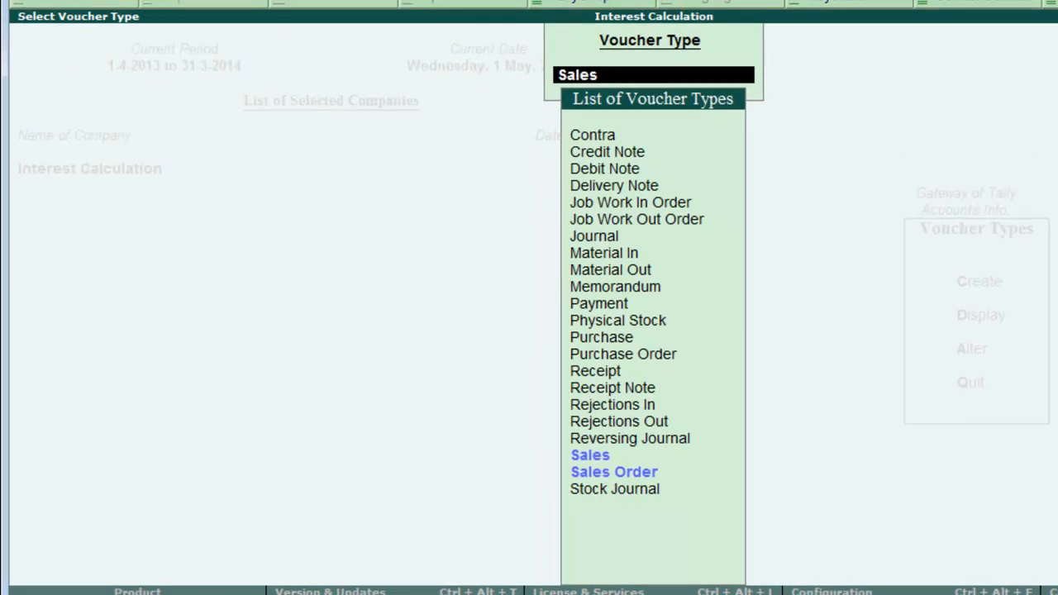
pyautogui.press('Escape')
pyautogui.press('Escape')
pyautogui.press('Escape')
pyautogui.press('Escape')
pyautogui.press('Escape')
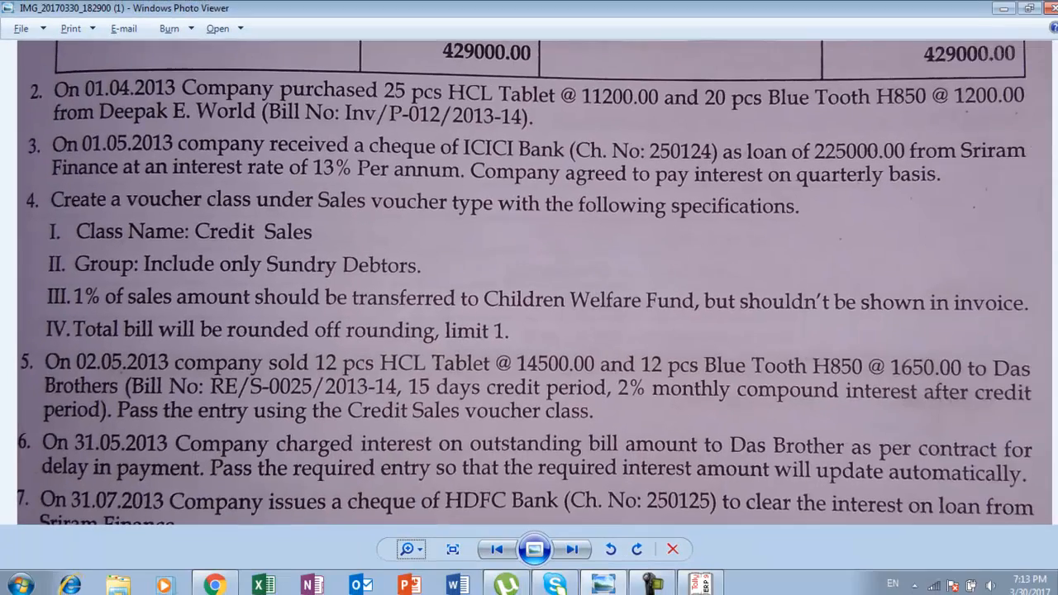
# Review the remaining tasks in the photo viewer and open a new Receipt accounting voucher.
pyautogui.moveTo(595, 389); pyautogui.dragTo(595, 279)
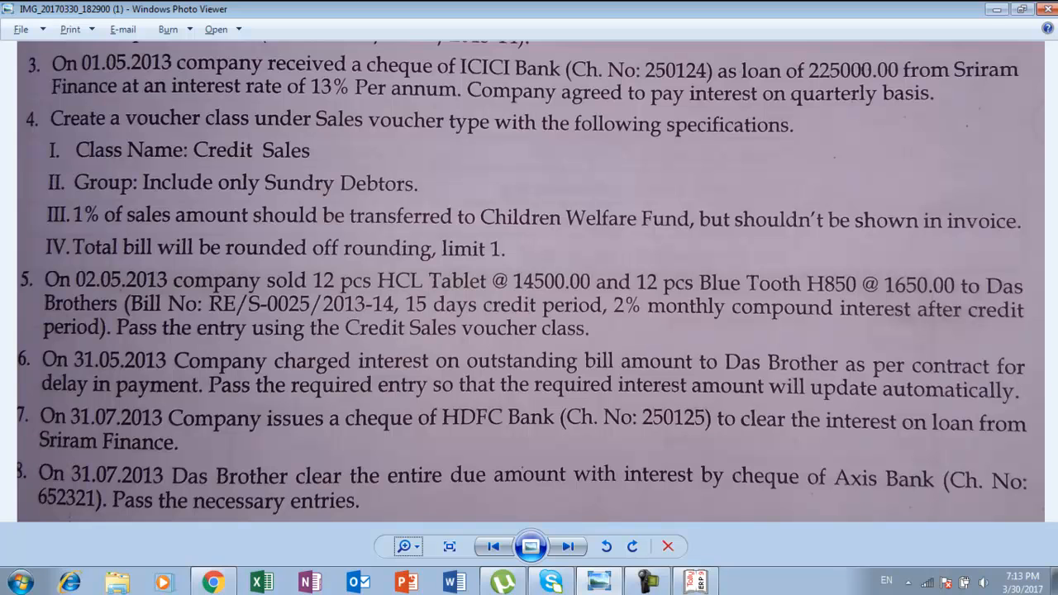
pyautogui.press('Down')
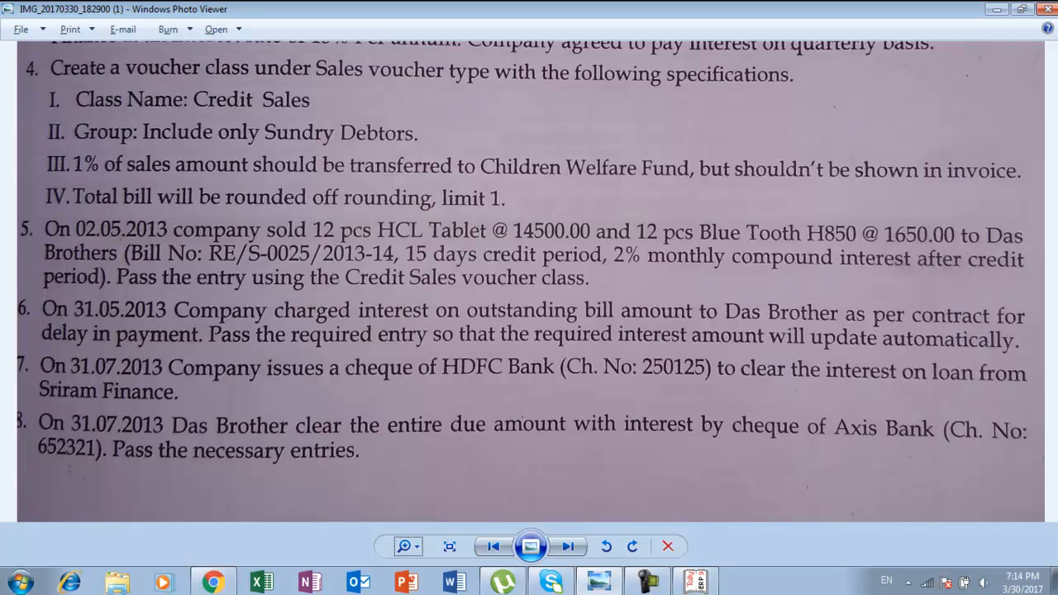
pyautogui.hotkey('alt', 'Tab')
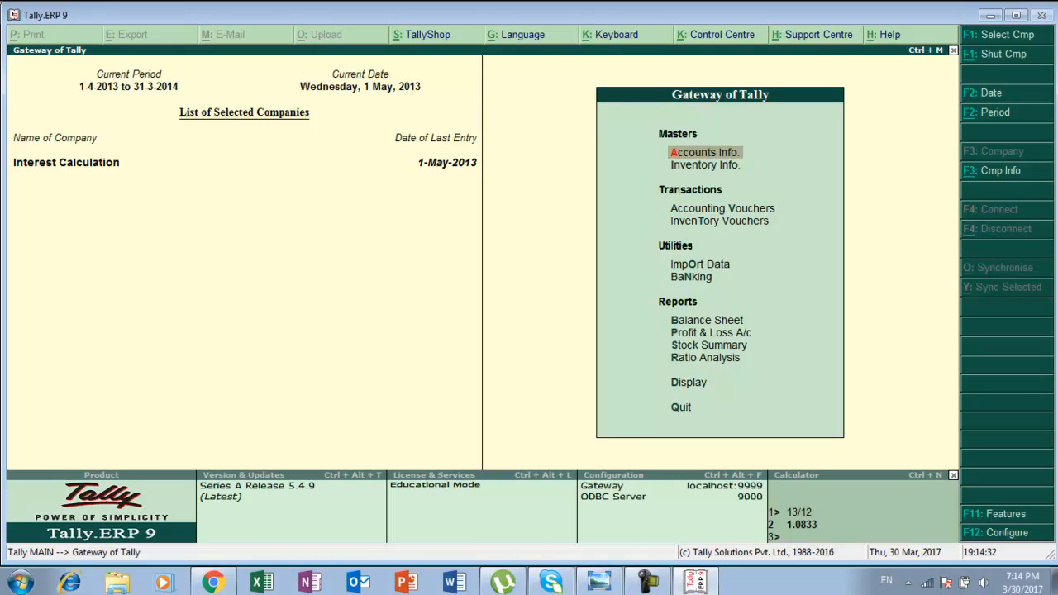
pyautogui.press('Down')
pyautogui.press('Down')
pyautogui.press('Return')
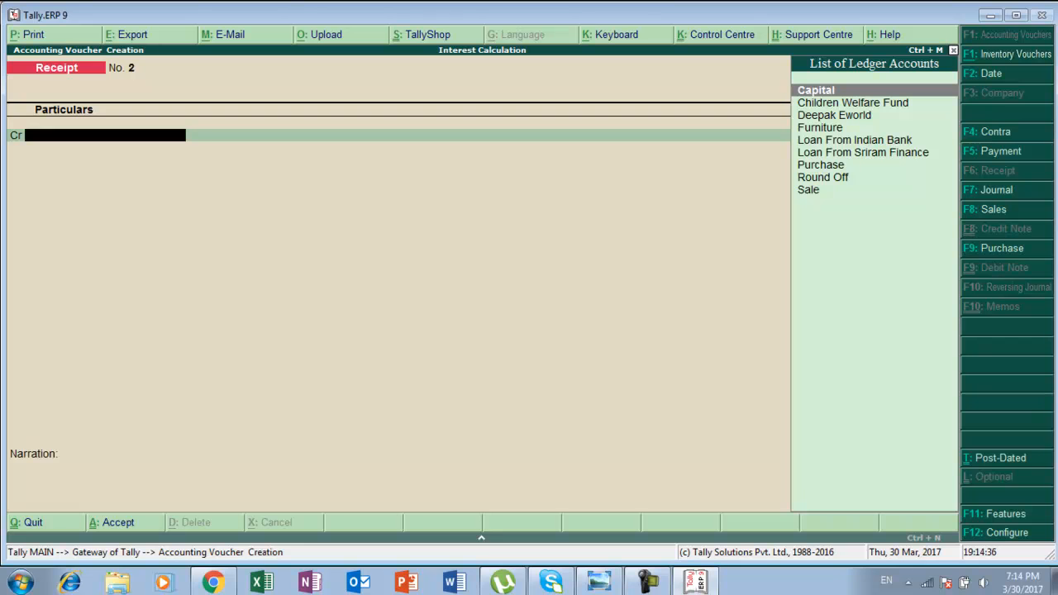
# Switch to a Sales voucher and choose the Credit Sale voucher class.
pyautogui.press('F8')
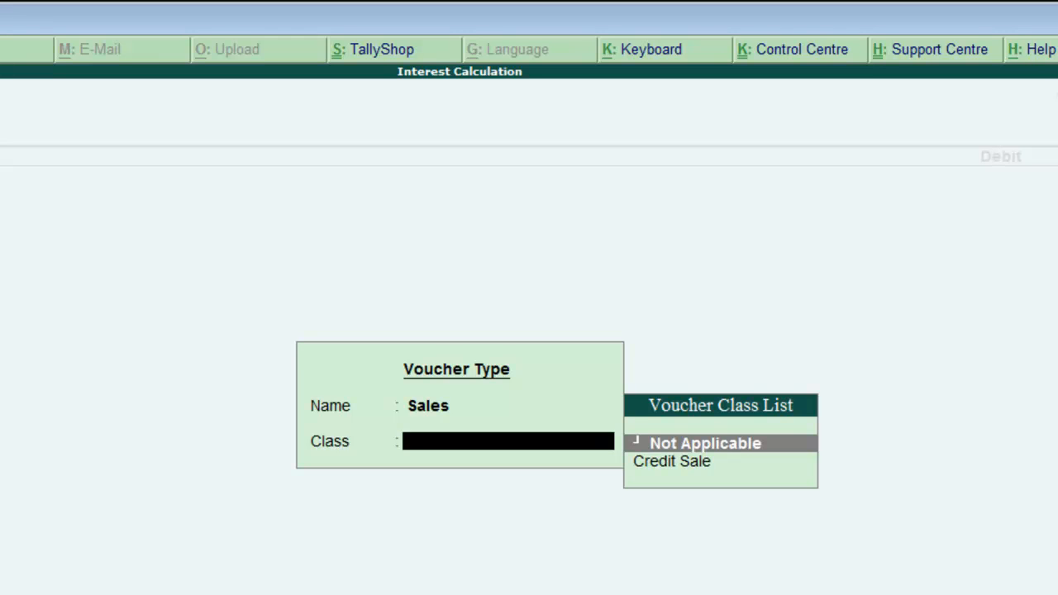
pyautogui.press('Down')
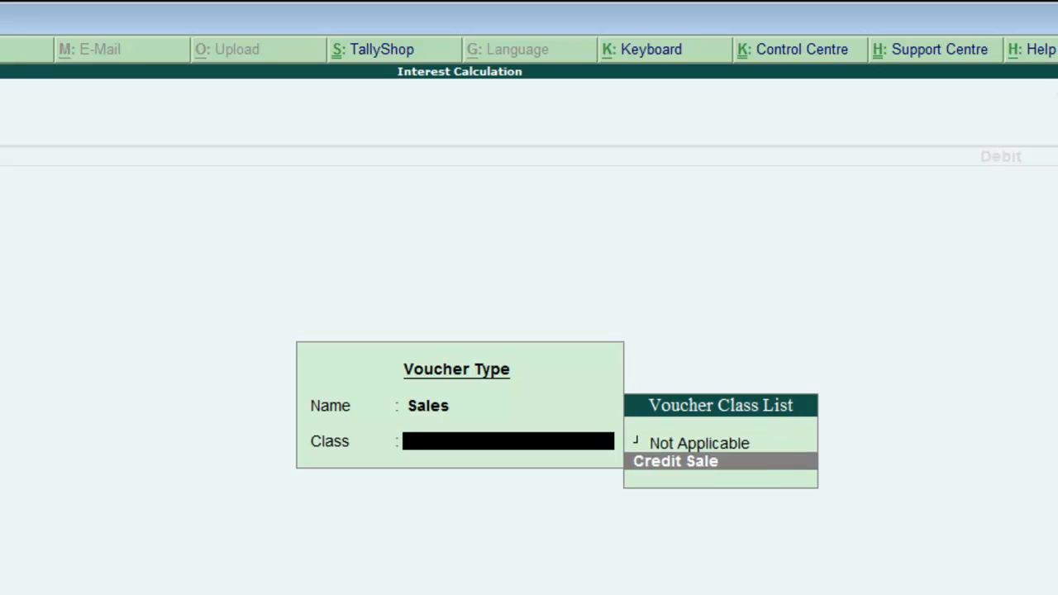
pyautogui.press('Return')
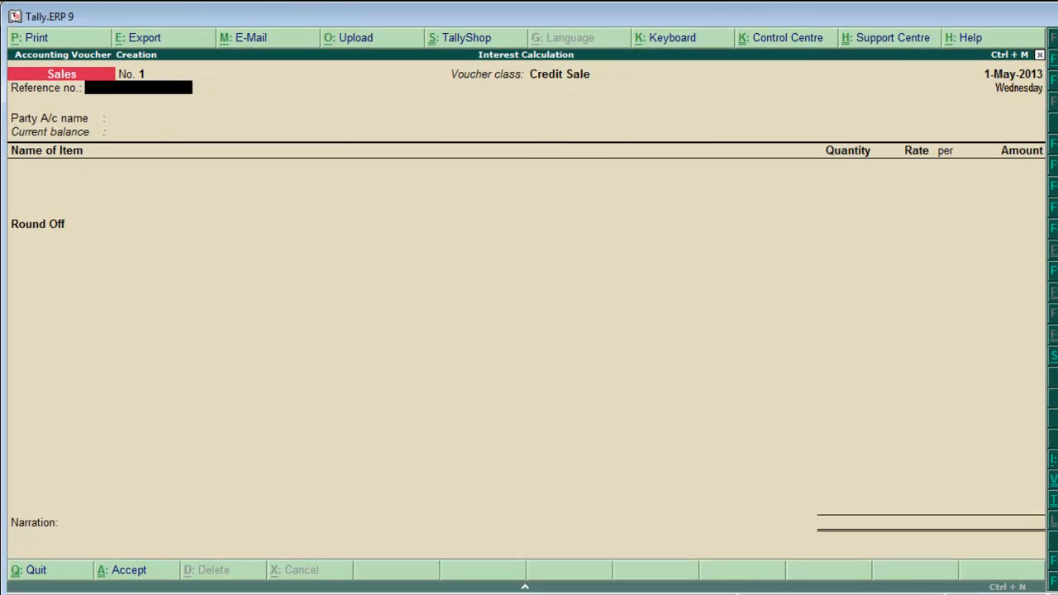
# Set the voucher date to 2-May-2013 and enter reference number re-s0025.
pyautogui.hotkey('alt', 'Tab')
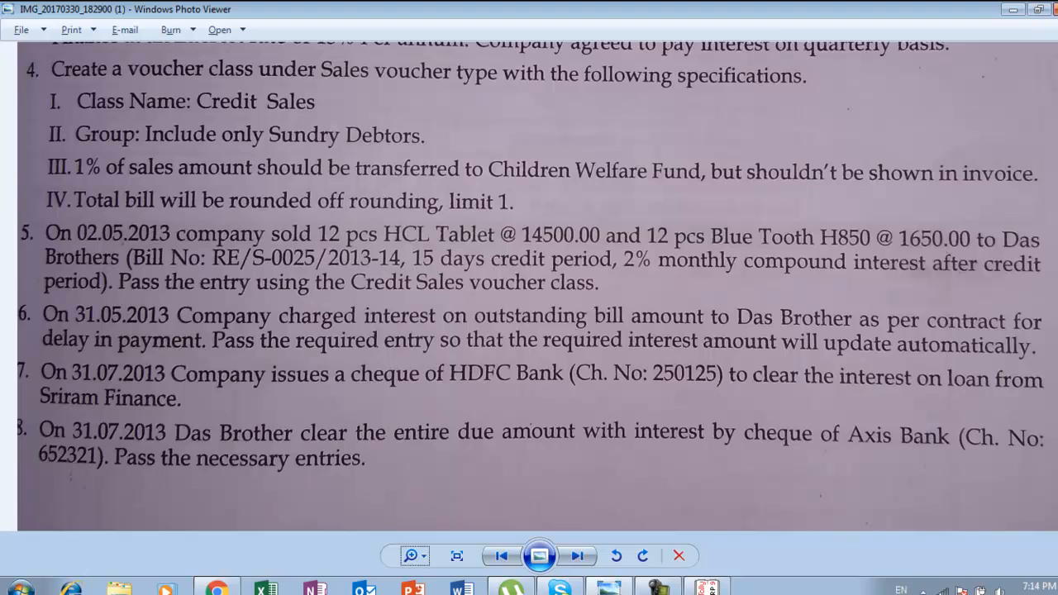
pyautogui.hotkey('alt', 'Tab')
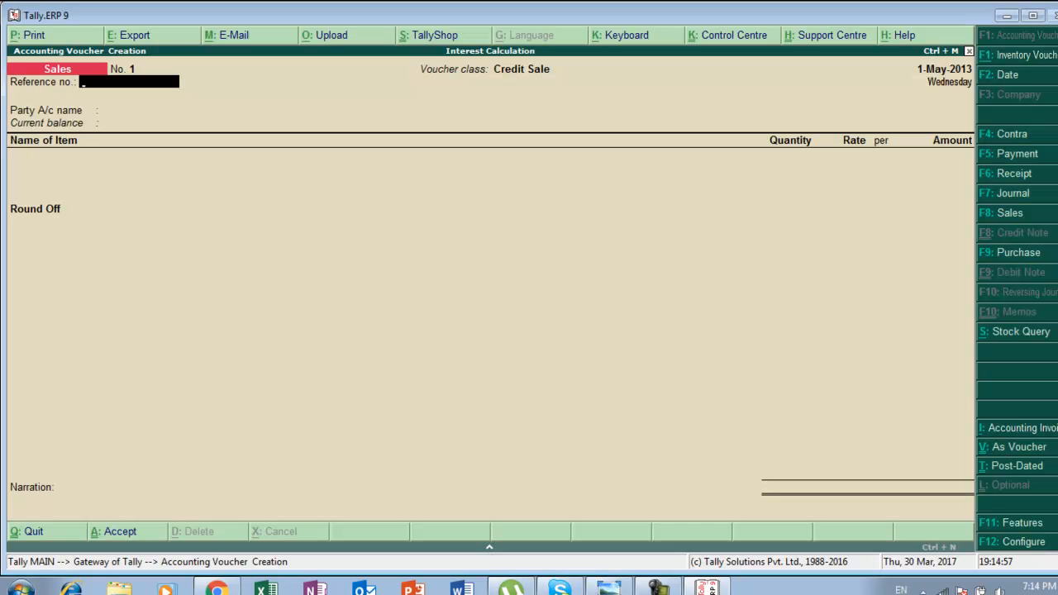
pyautogui.press('F2')
pyautogui.press('Return')
pyautogui.hotkey('alt', 'Tab')
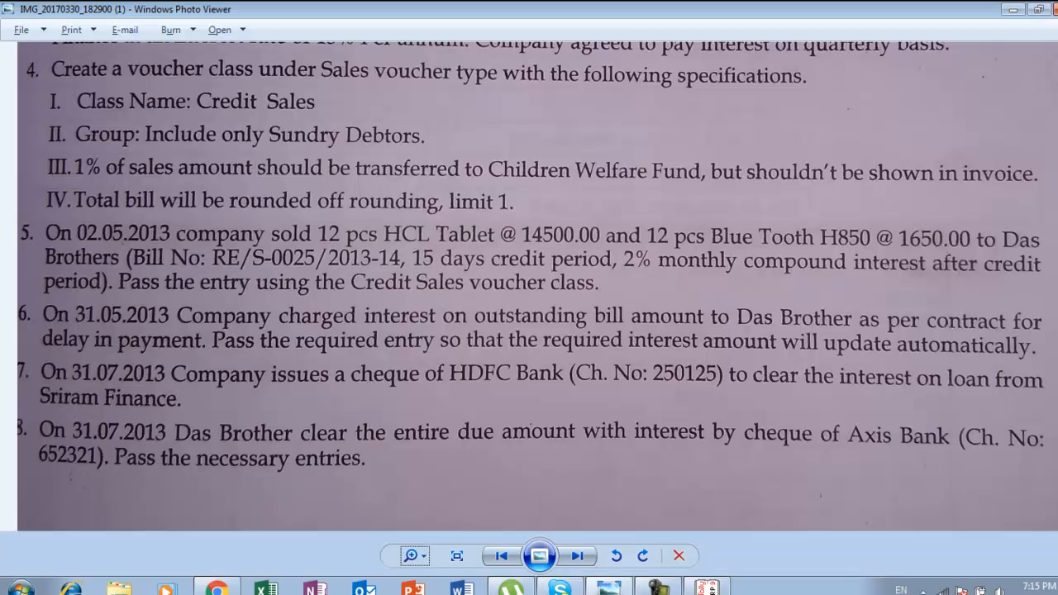
pyautogui.hotkey('alt', 'Tab')
pyautogui.write('re')
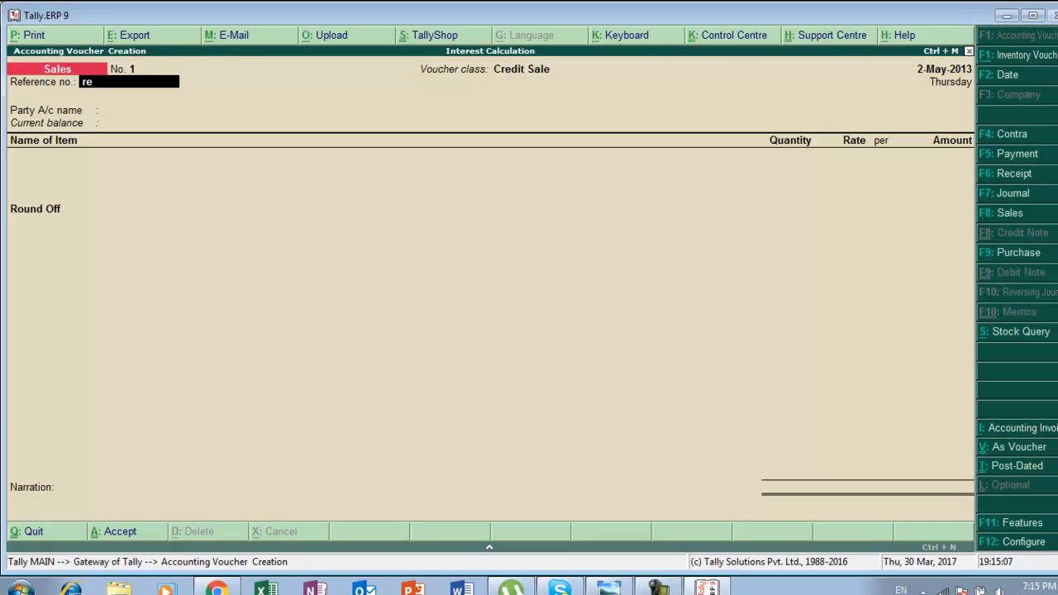
pyautogui.write('-s0025')
pyautogui.press('Return')
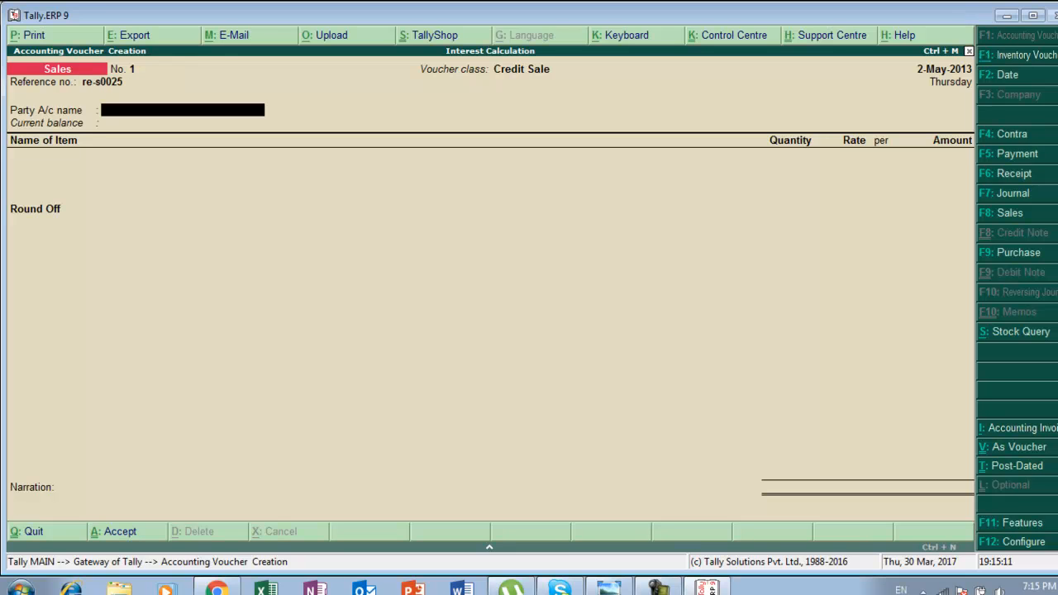
# Create a new party ledger named Das Brother under Sundry Debtors from the party field.
pyautogui.hotkey('alt', 'Tab')
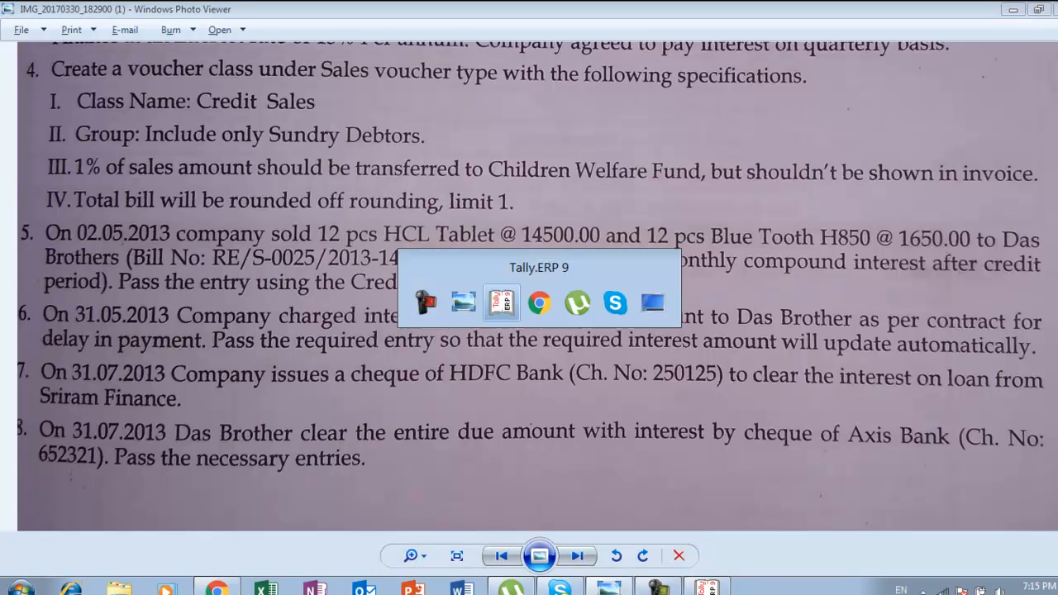
pyautogui.hotkey('alt', 'Tab')
pyautogui.hotkey('alt', 'c')
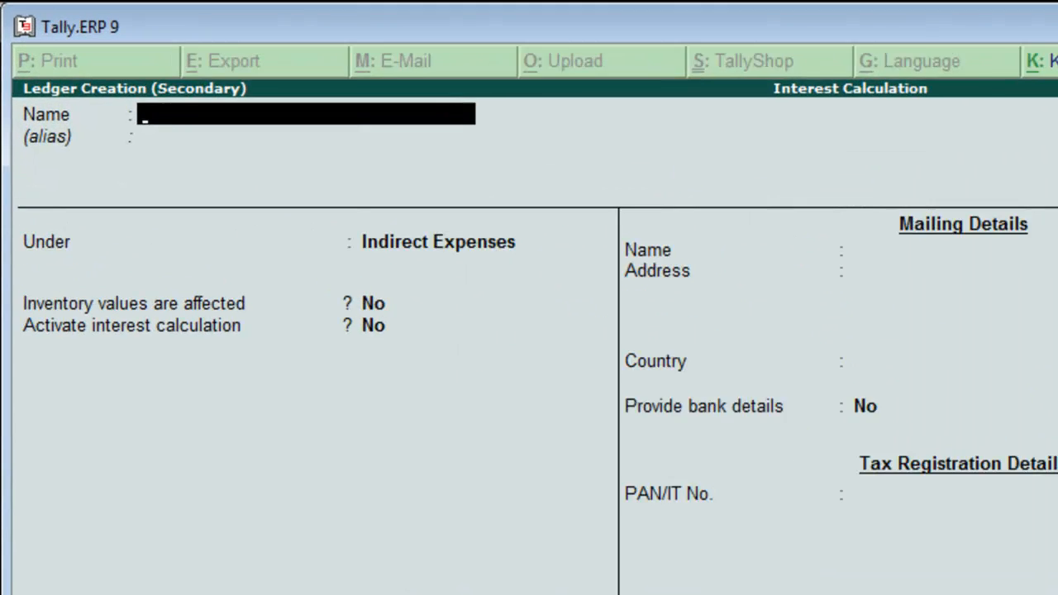
pyautogui.write('Das')
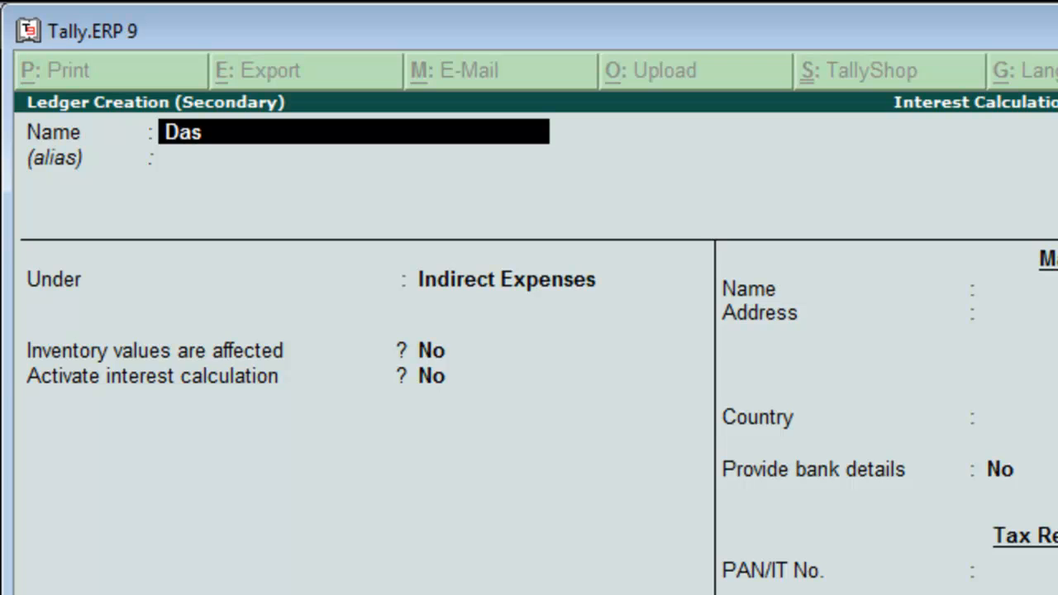
pyautogui.write(' Bro')
pyautogui.press('BackSpace')
pyautogui.write('rotheer')
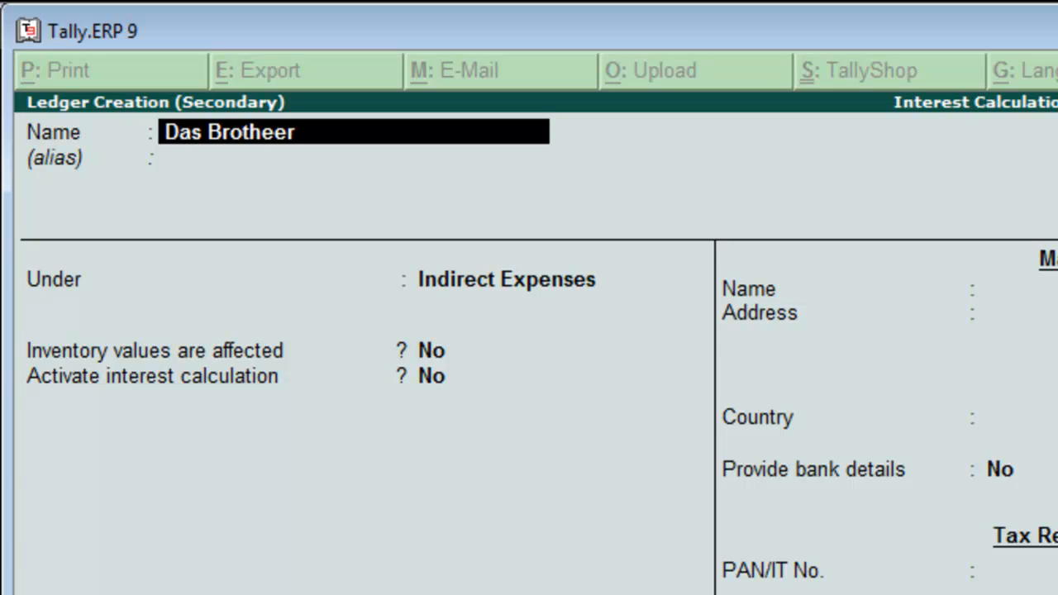
pyautogui.press('BackSpace')
pyautogui.press('BackSpace')
pyautogui.write('r')
pyautogui.press('Return')
pyautogui.press('Return')
pyautogui.write('S')
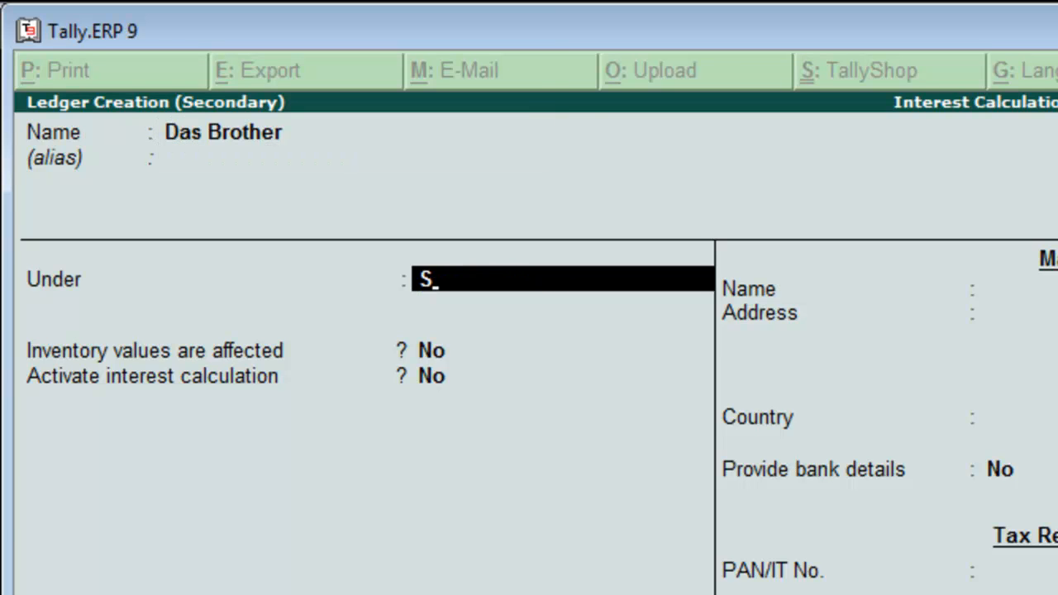
# Keep bill-by-bill balances and turn on interest calculation for the Das Brother ledger.
pyautogui.press('Return')
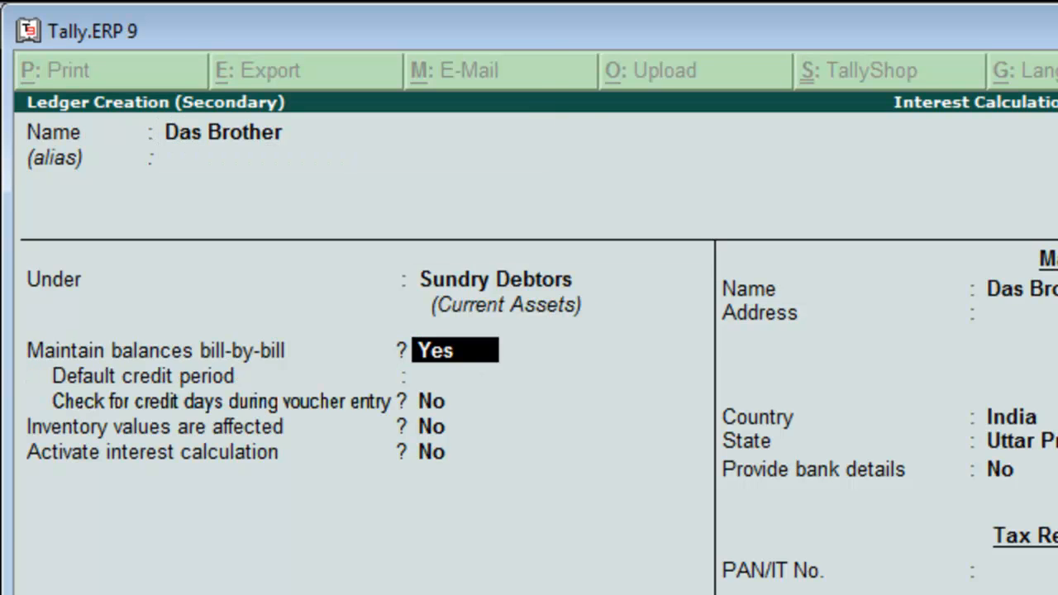
pyautogui.press('Return')
pyautogui.press('Return')
pyautogui.press('Return')
pyautogui.press('Return')
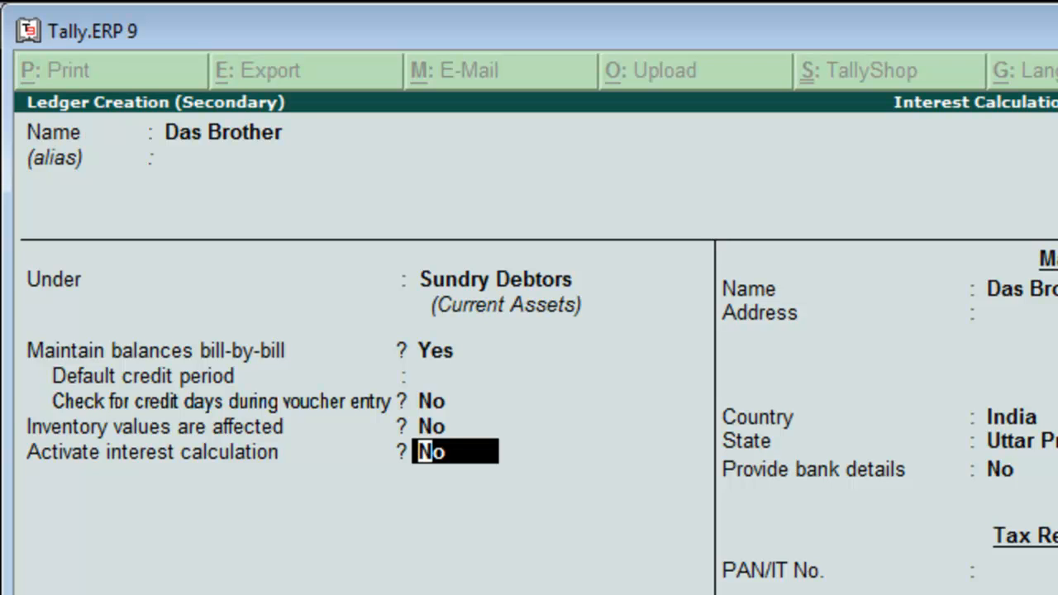
pyautogui.write('y')
pyautogui.press('Return')
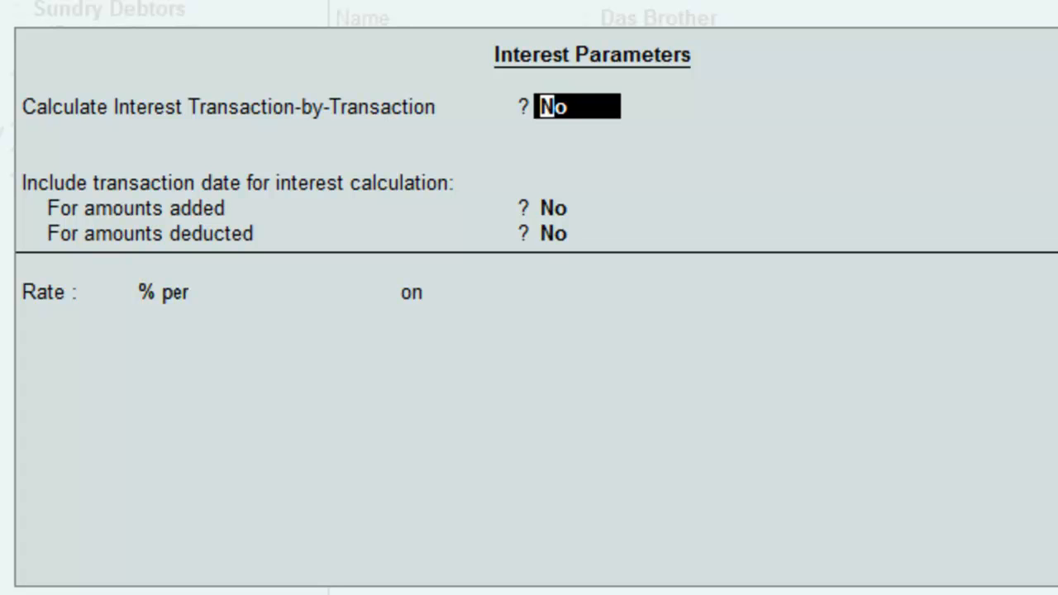
# Enable transaction-by-transaction interest, overriding parameters and advanced parameters, and include the transaction date for amounts added.
pyautogui.write('y')
pyautogui.press('Return')
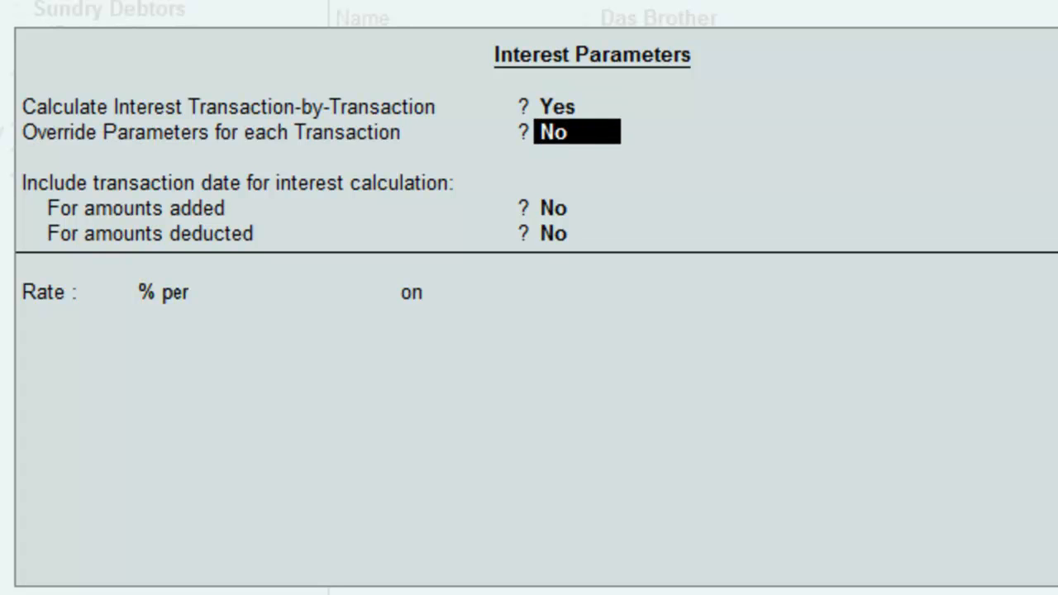
pyautogui.write('y')
pyautogui.press('Return')
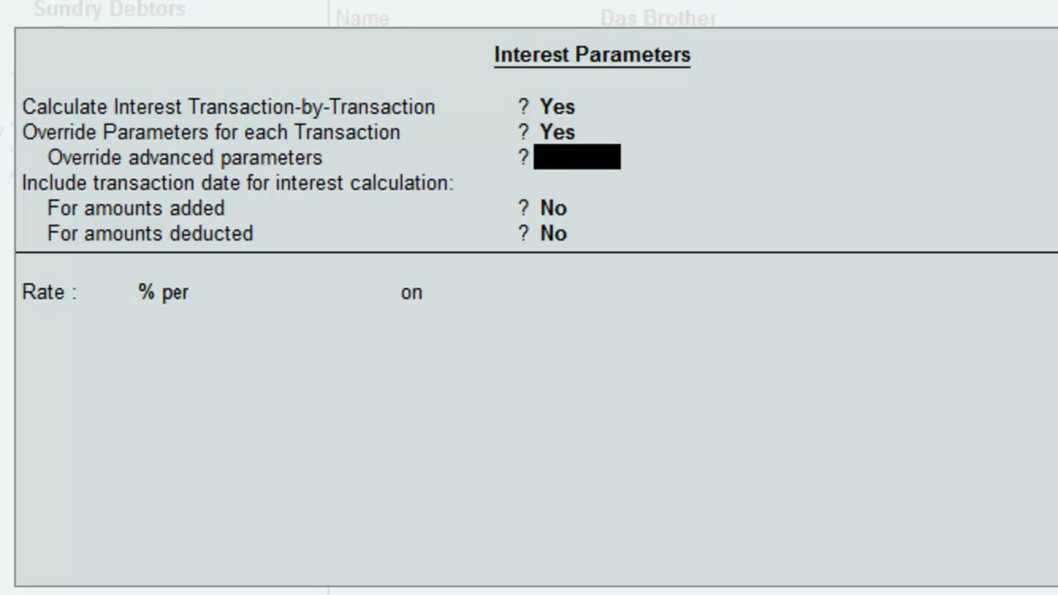
pyautogui.write('y')
pyautogui.press('Return')
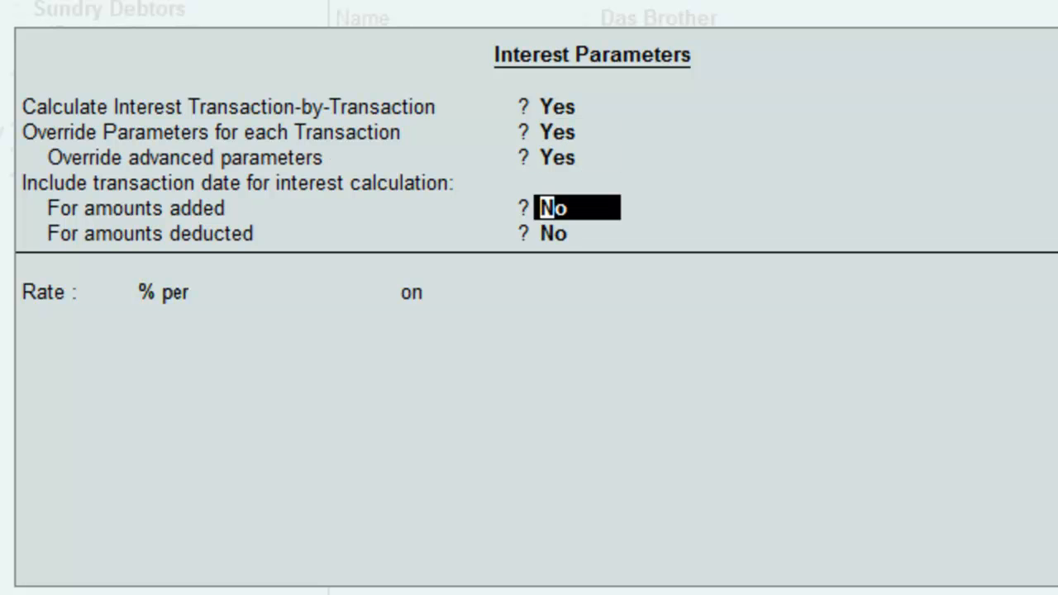
pyautogui.write('y')
pyautogui.press('Return')
# Set the interest rate to 2% per Calendar Month on Debit Balances Only.
pyautogui.press('Return')
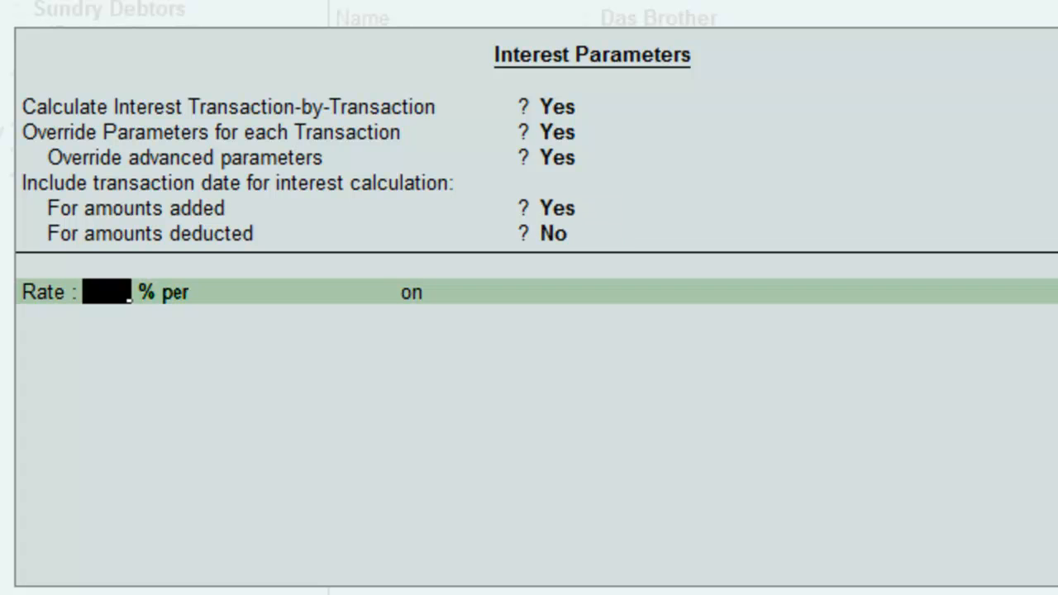
pyautogui.write('2')
pyautogui.press('Return')
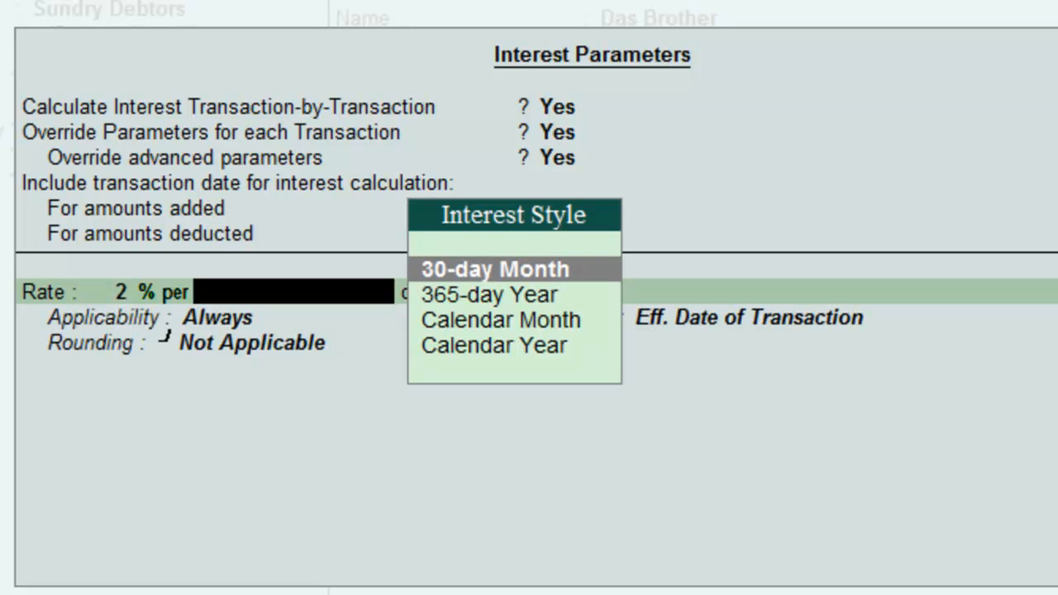
pyautogui.press('Down')
pyautogui.press('Down')
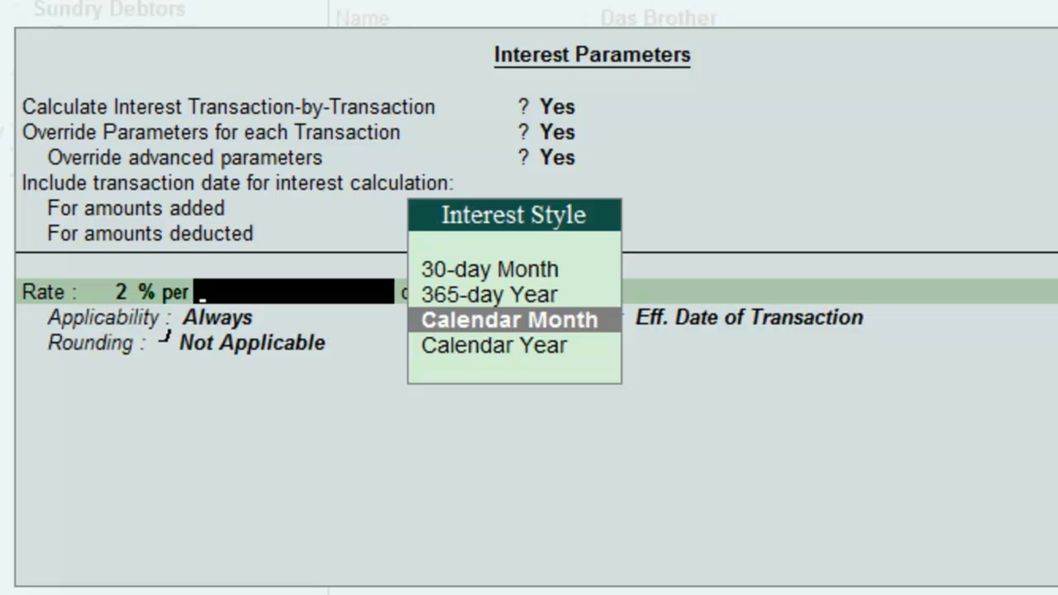
pyautogui.press('Return')
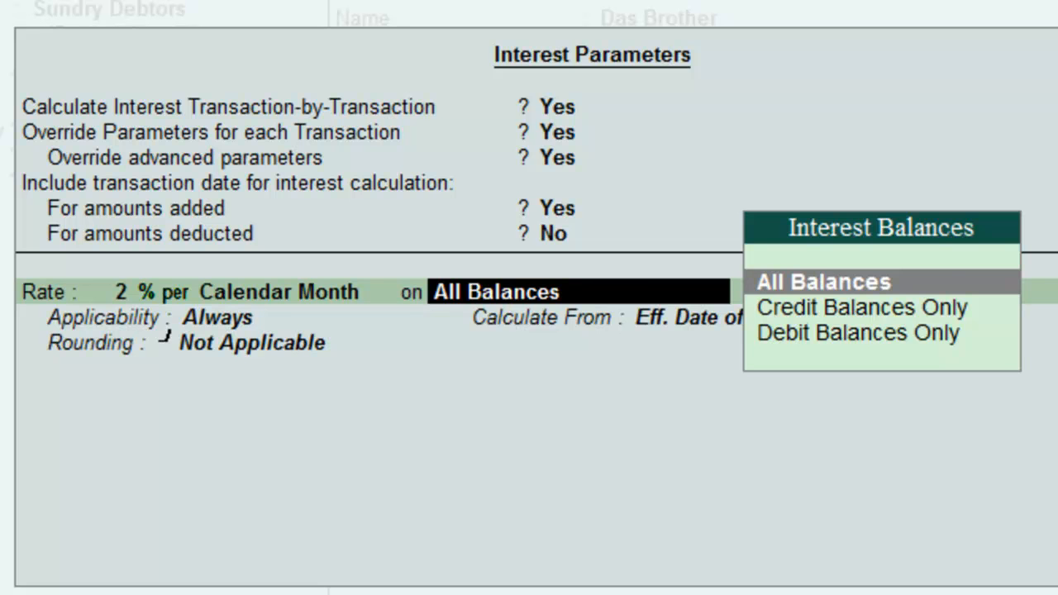
pyautogui.press('Down')
pyautogui.press('Down')
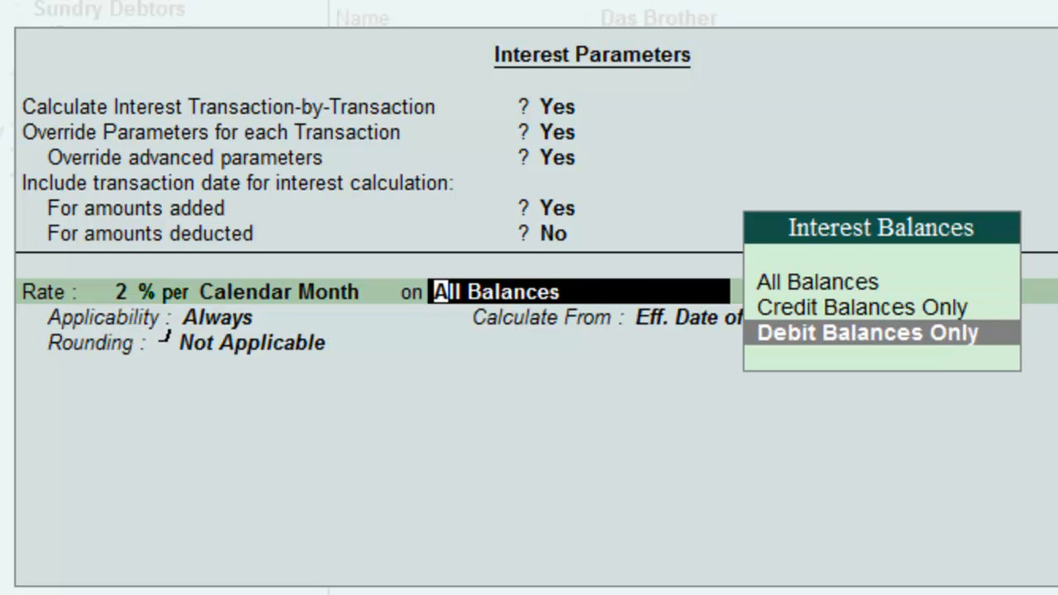
pyautogui.press('Return')
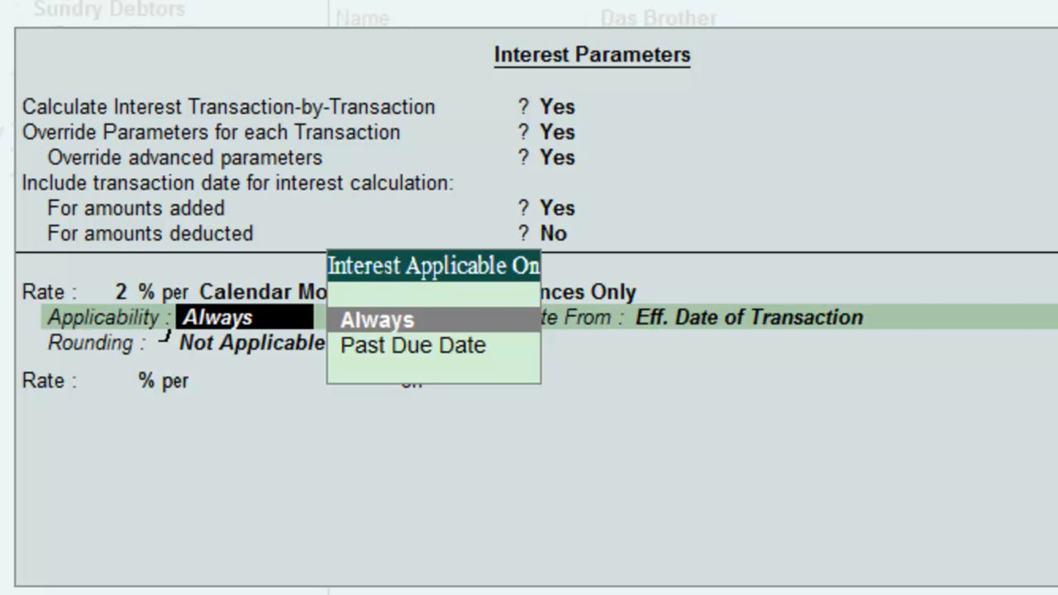
# Keep applicability Always, calculate interest from Due Date of Invoice/Ref, leave rounding Not Applicable, and close the parameters.
pyautogui.press('Return')
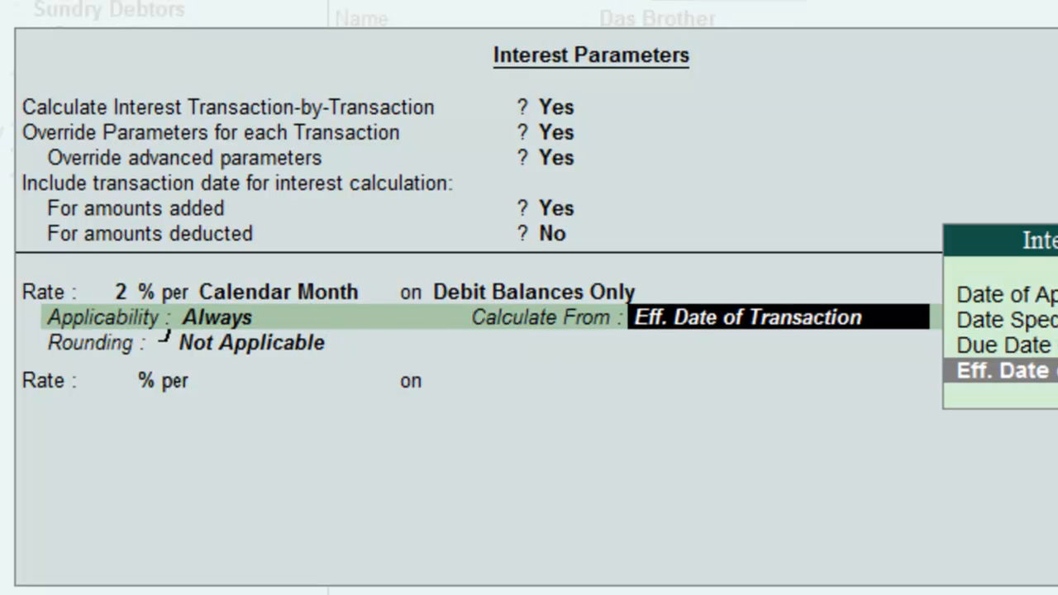
pyautogui.press('Up')
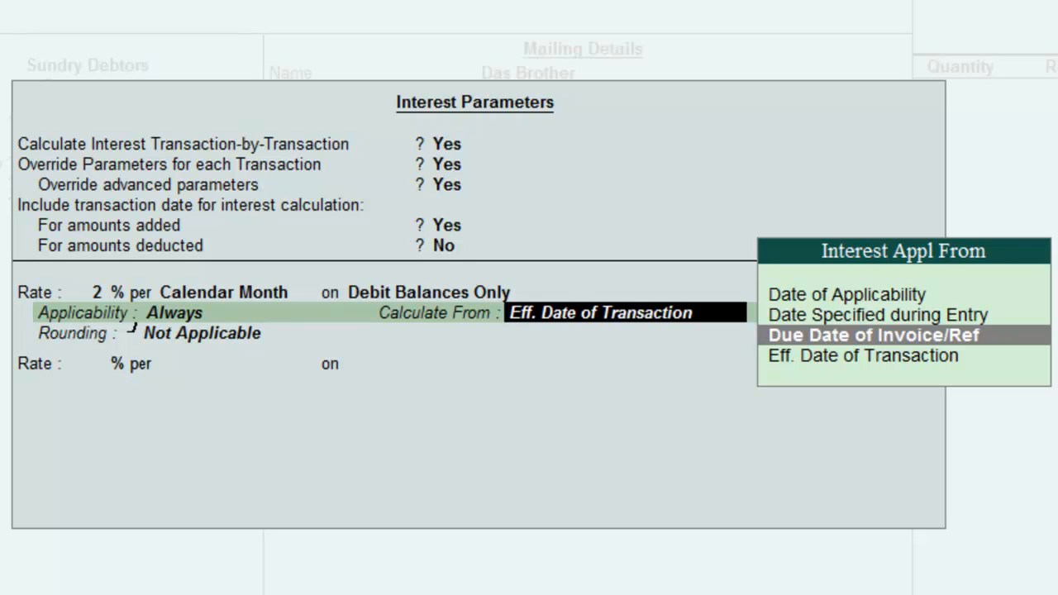
pyautogui.press('Return')
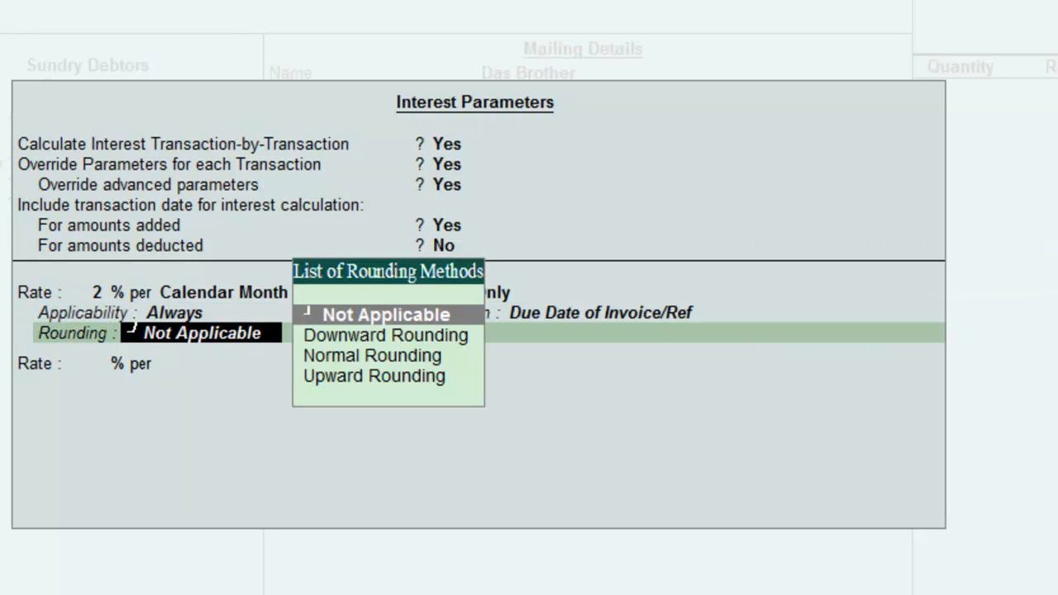
pyautogui.press('Return')
pyautogui.press('Return')
pyautogui.press('Return')
pyautogui.press('Return')
pyautogui.press('Return')
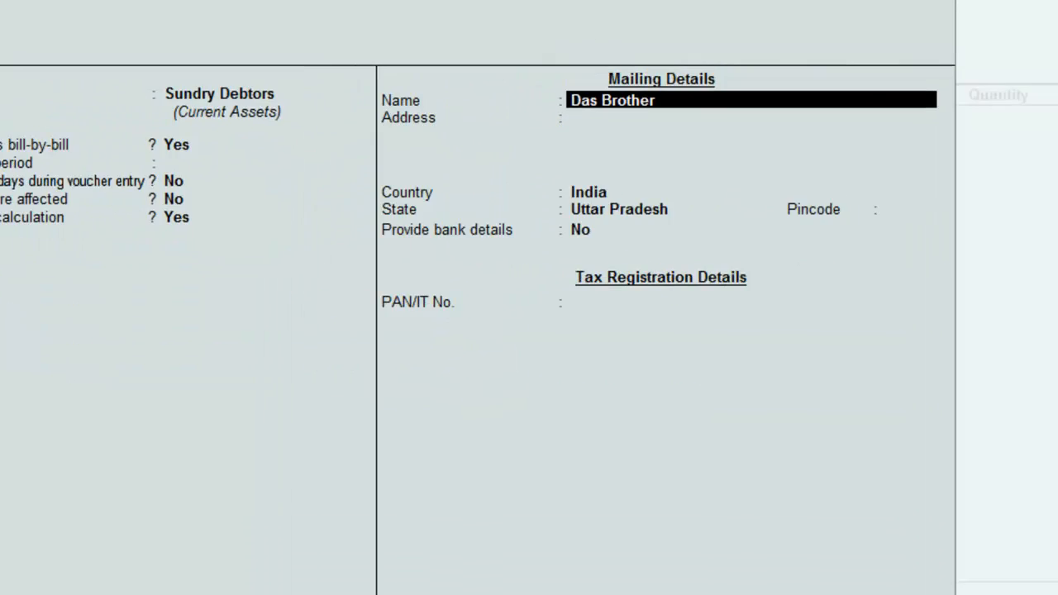
# Accept the Das Brother ledger and pass through the voucher's party details.
pyautogui.press('Return')
pyautogui.press('Return')
pyautogui.press('Return')
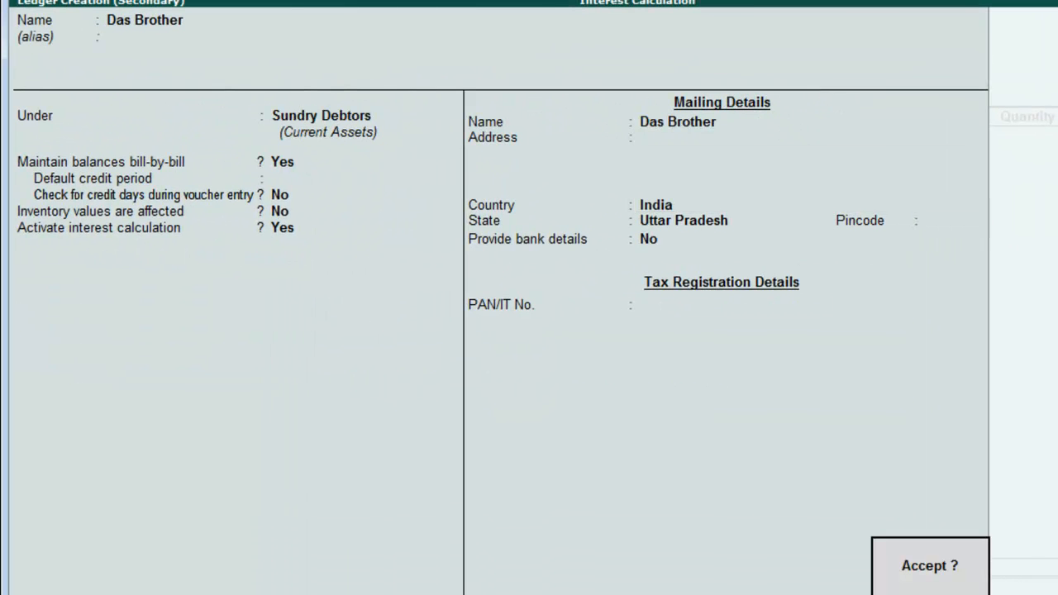
pyautogui.press('Return')
pyautogui.press('Return')
pyautogui.press('Return')
pyautogui.press('Return')
pyautogui.press('Return')
pyautogui.press('Return')
pyautogui.press('Return')
pyautogui.press('Return')
pyautogui.press('Return')
pyautogui.press('Return')
pyautogui.press('Return')
pyautogui.press('Return')
pyautogui.press('Return')
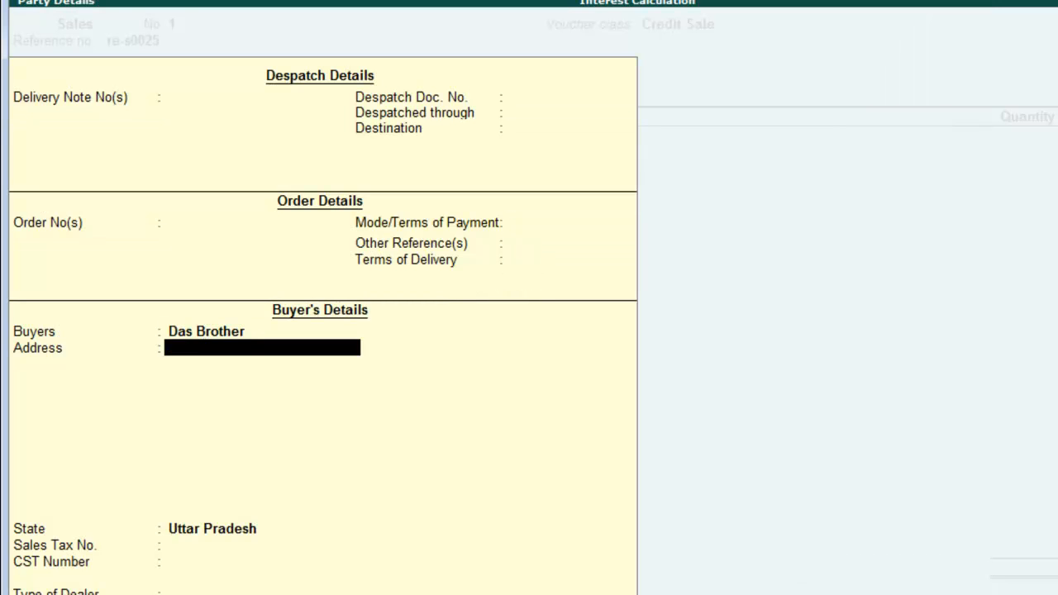
pyautogui.press('Return')
pyautogui.press('Return')
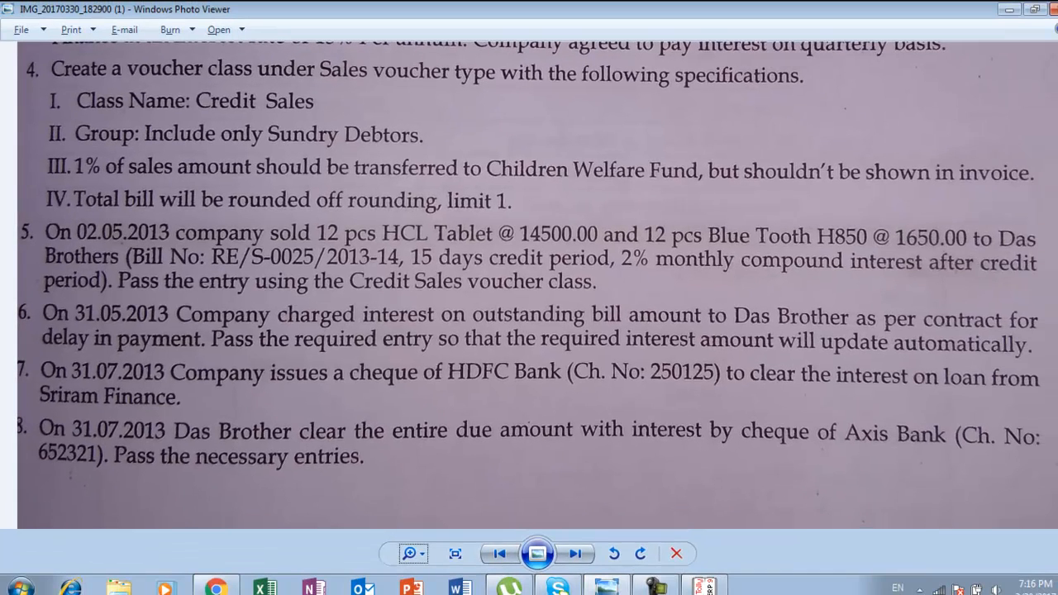
pyautogui.hotkey('alt', 'Tab')
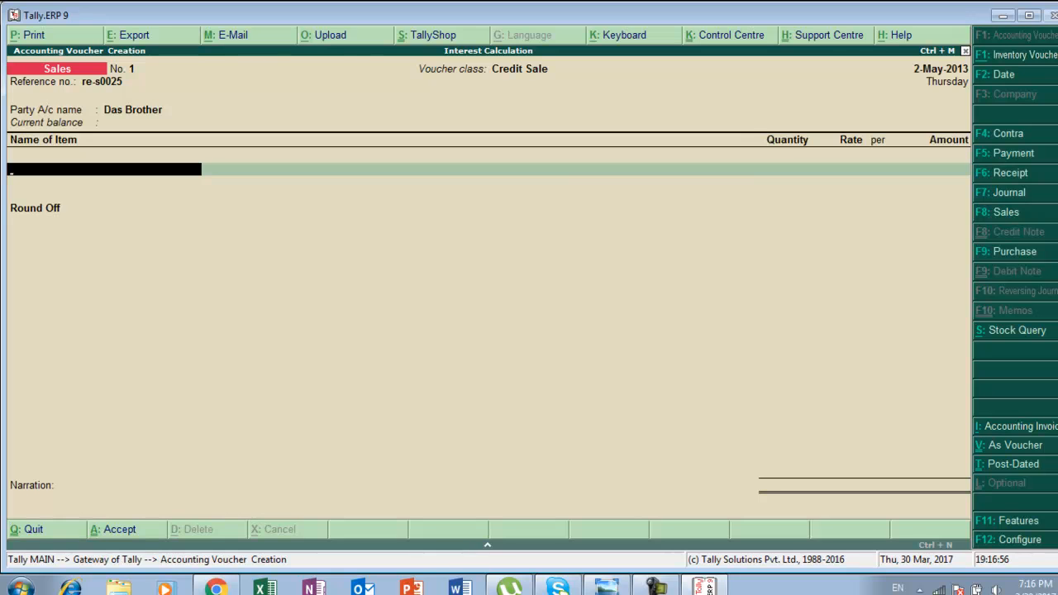
# Add Hcl Tablet to the invoice with quantity 12 pcs at a rate of 14500.
pyautogui.write('H')
pyautogui.press('Return')
pyautogui.write('12')
pyautogui.press('Return')
pyautogui.hotkey('alt', 'Tab')
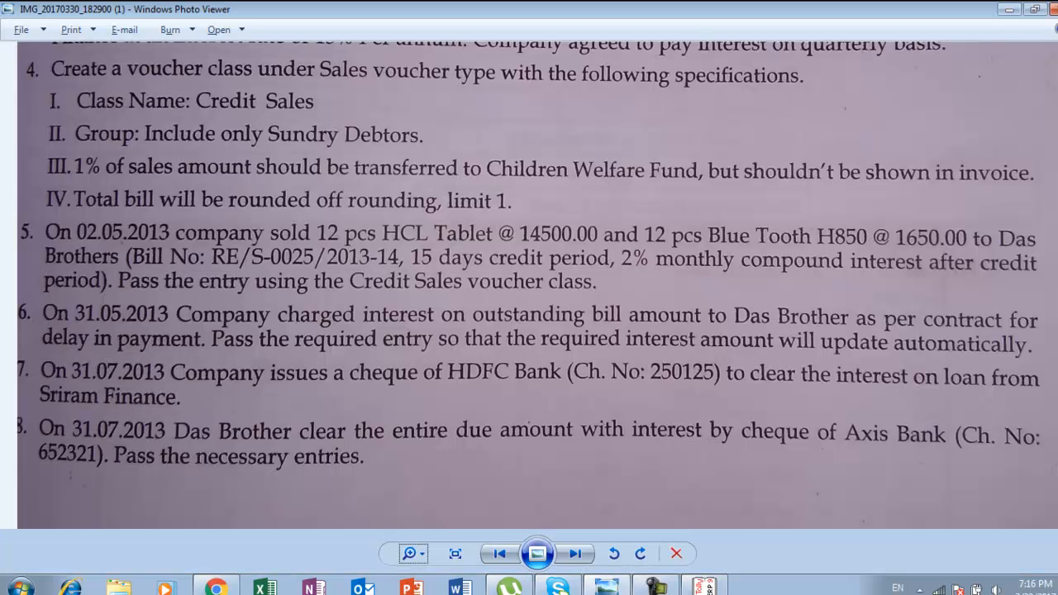
pyautogui.hotkey('alt', 'Tab')
pyautogui.write('14500')
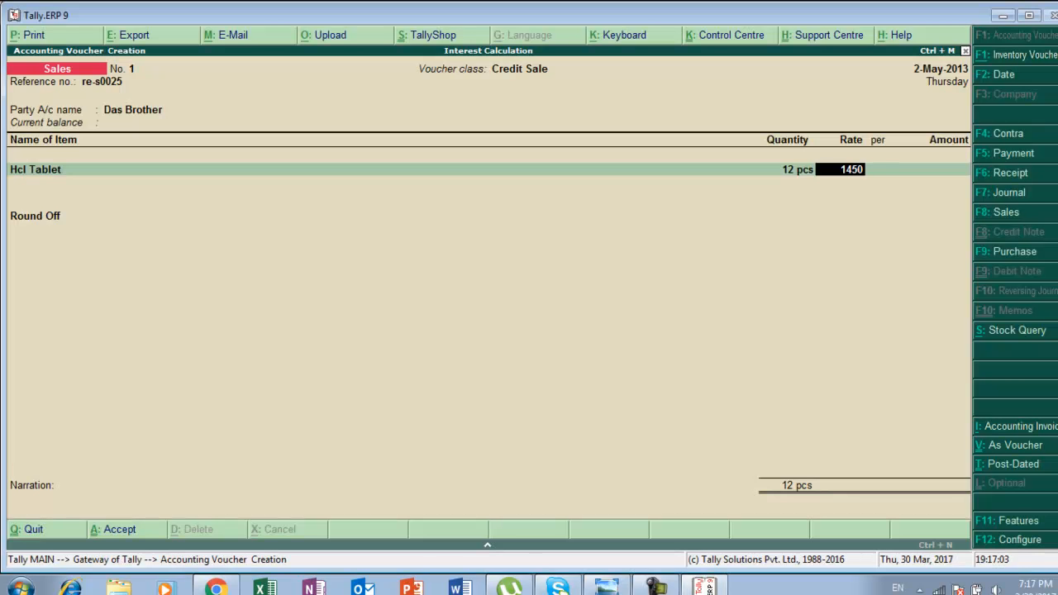
pyautogui.press('Return')
pyautogui.press('Return')
pyautogui.press('Return')
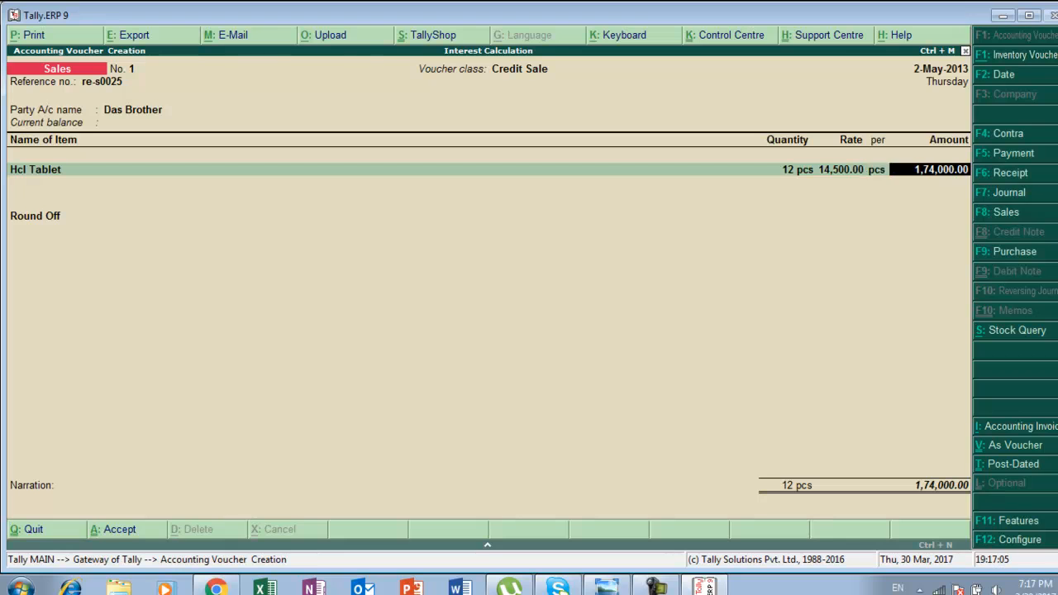
# Add Bluetooth H850 to the invoice with quantity 12 pcs at a rate of 1650.
pyautogui.hotkey('alt', 'Tab')
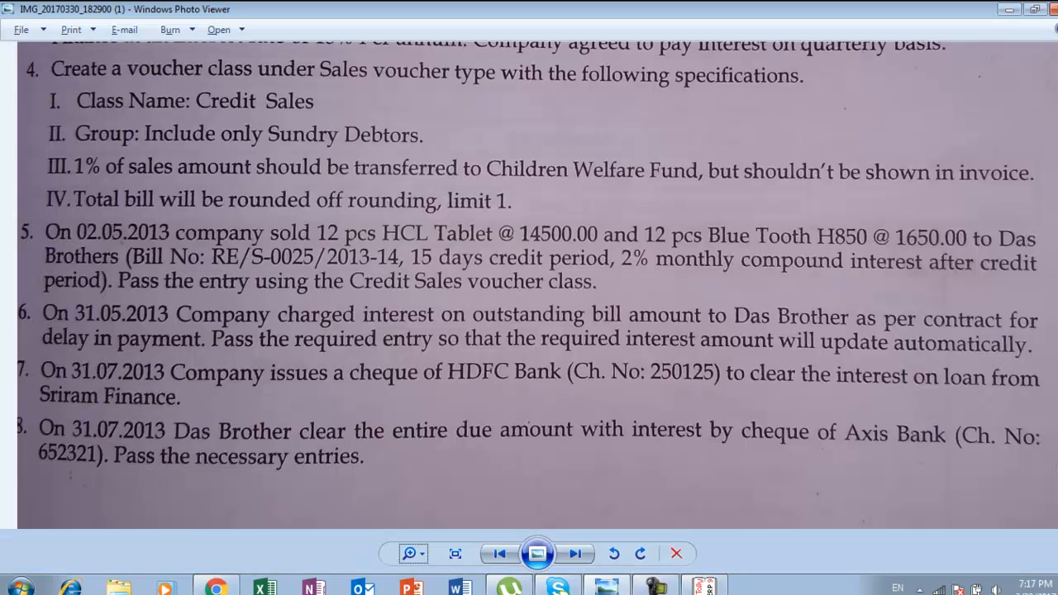
pyautogui.hotkey('alt', 'Tab')
pyautogui.write('B')
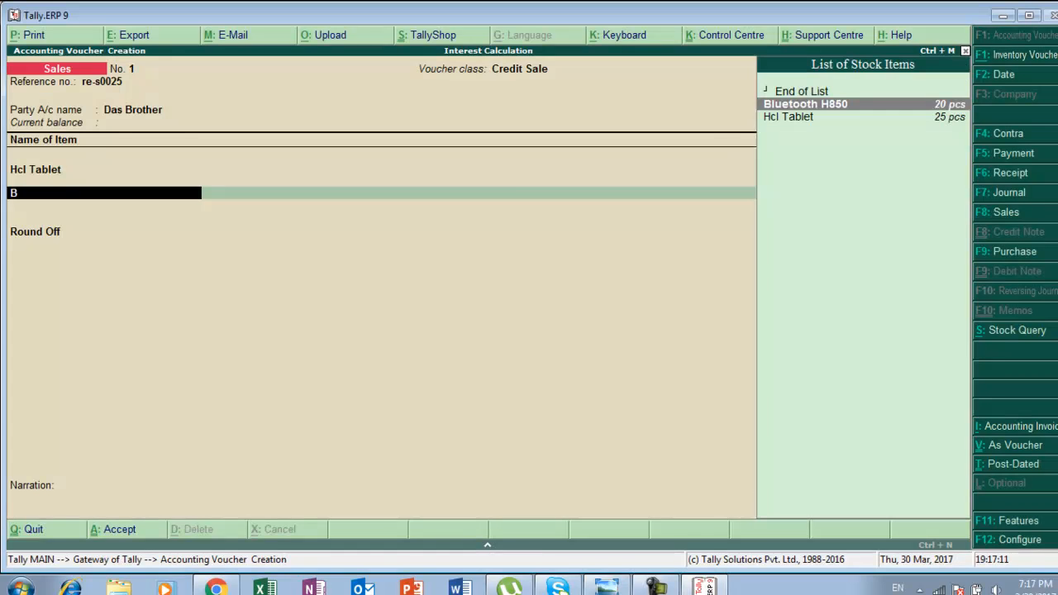
pyautogui.press('Return')
pyautogui.write('12')
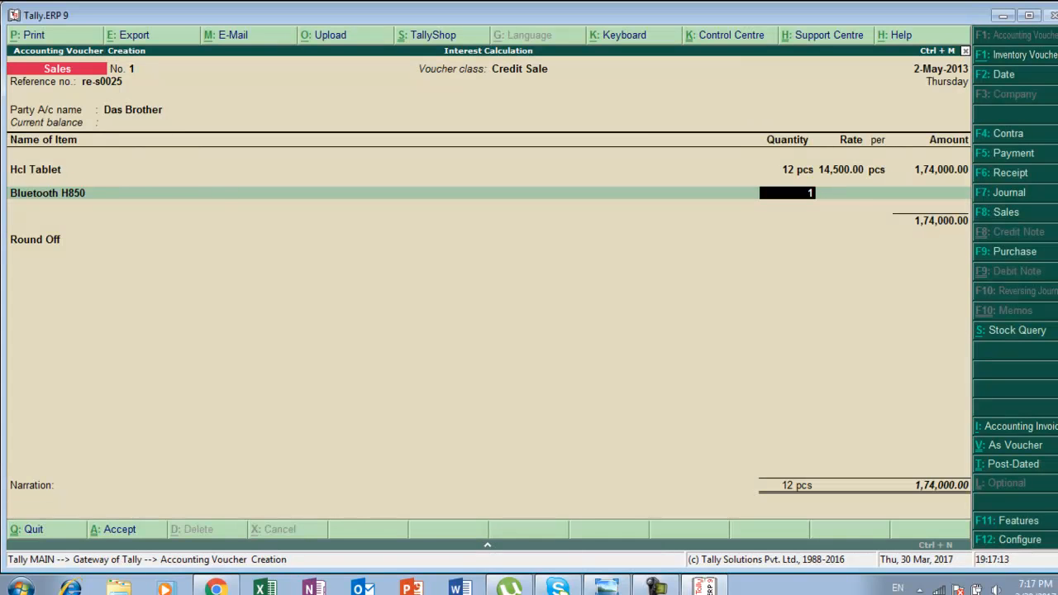
pyautogui.press('Return')
pyautogui.hotkey('alt', 'Tab')
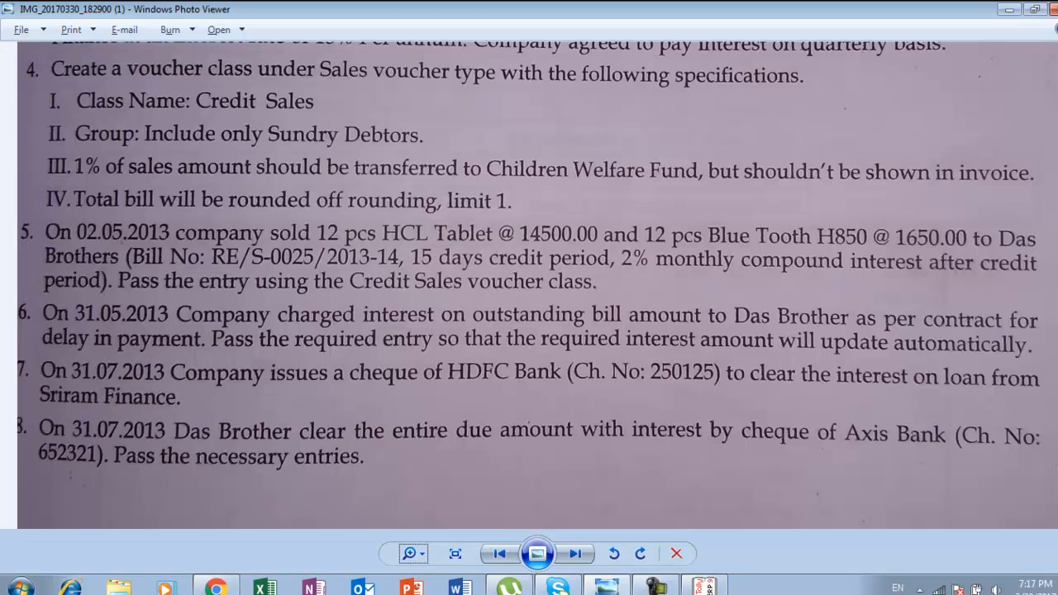
pyautogui.hotkey('alt', 'Tab')
pyautogui.write('16')
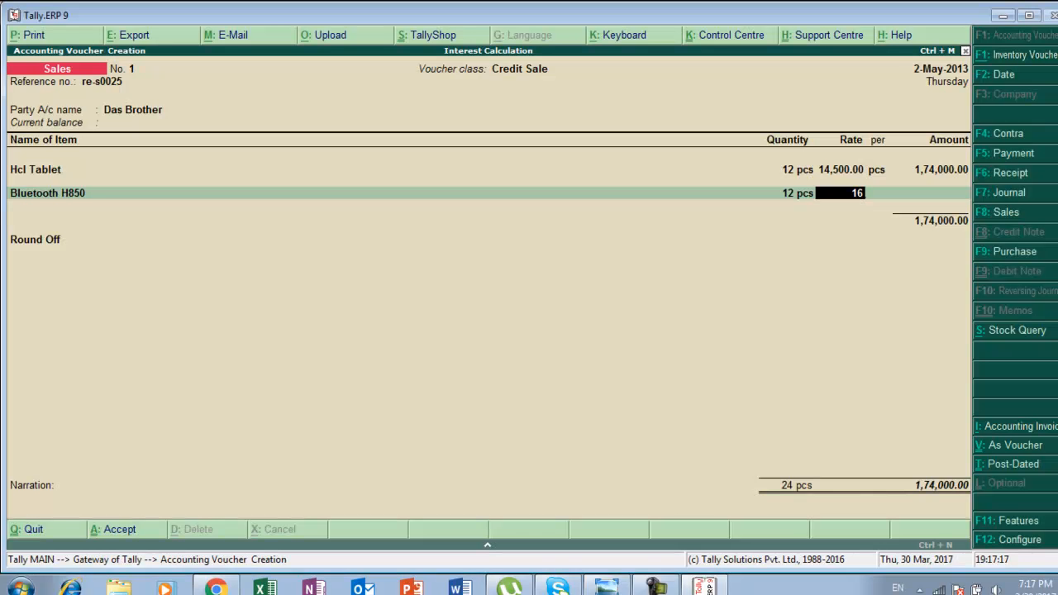
pyautogui.write('50')
pyautogui.press('Return')
pyautogui.press('Return')
pyautogui.press('Return')
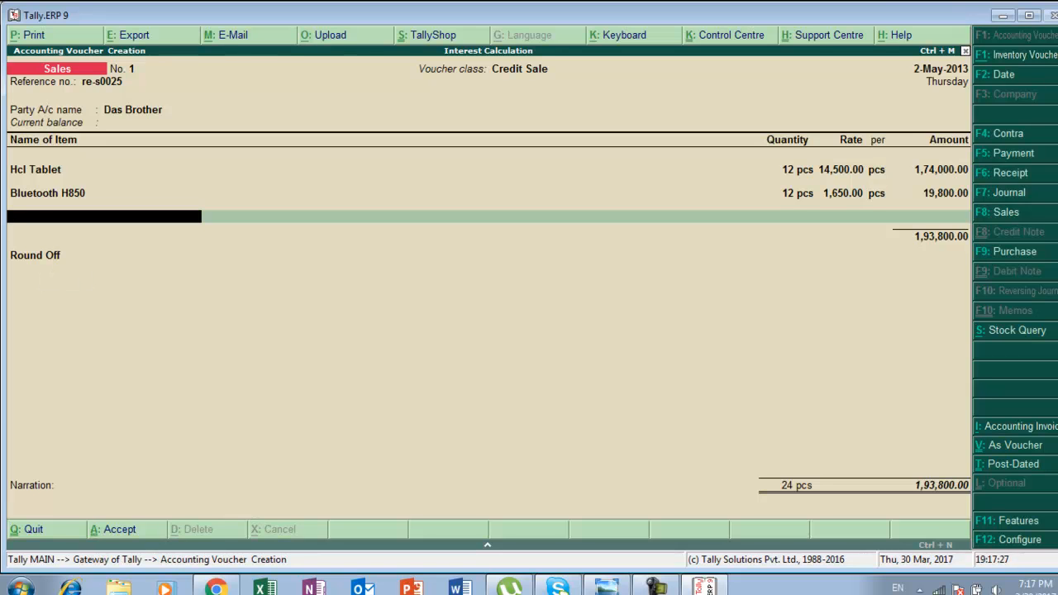
pyautogui.press('Return')
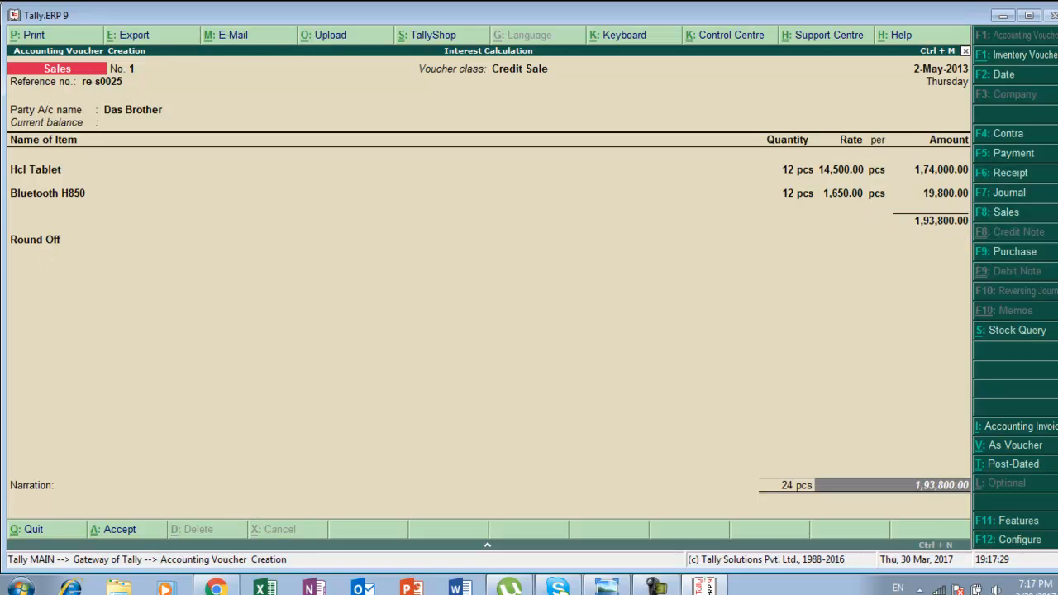
pyautogui.hotkey('alt', 'Tab')
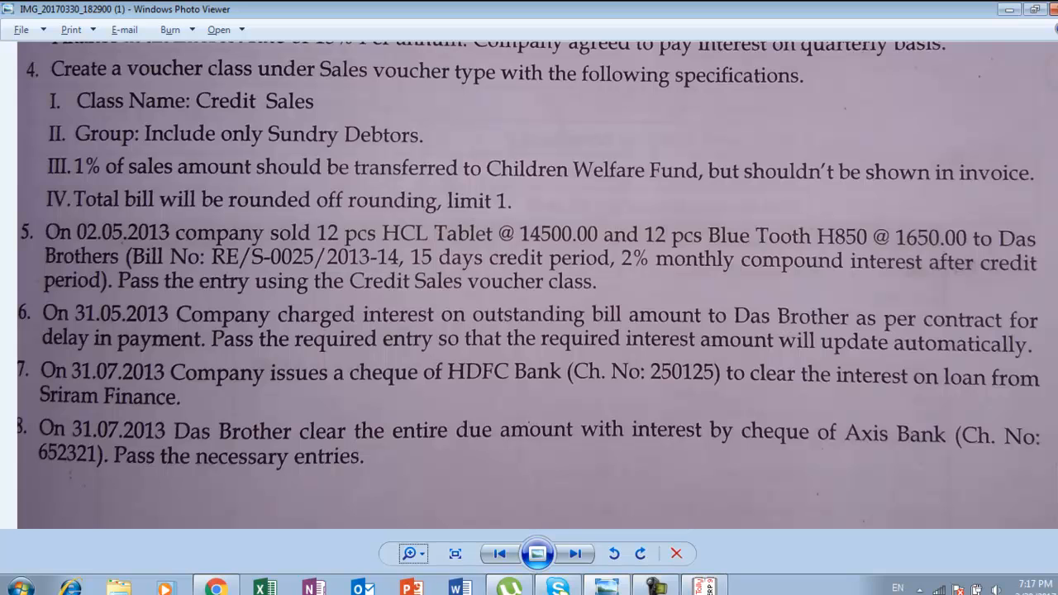
pyautogui.hotkey('alt', 'Tab')
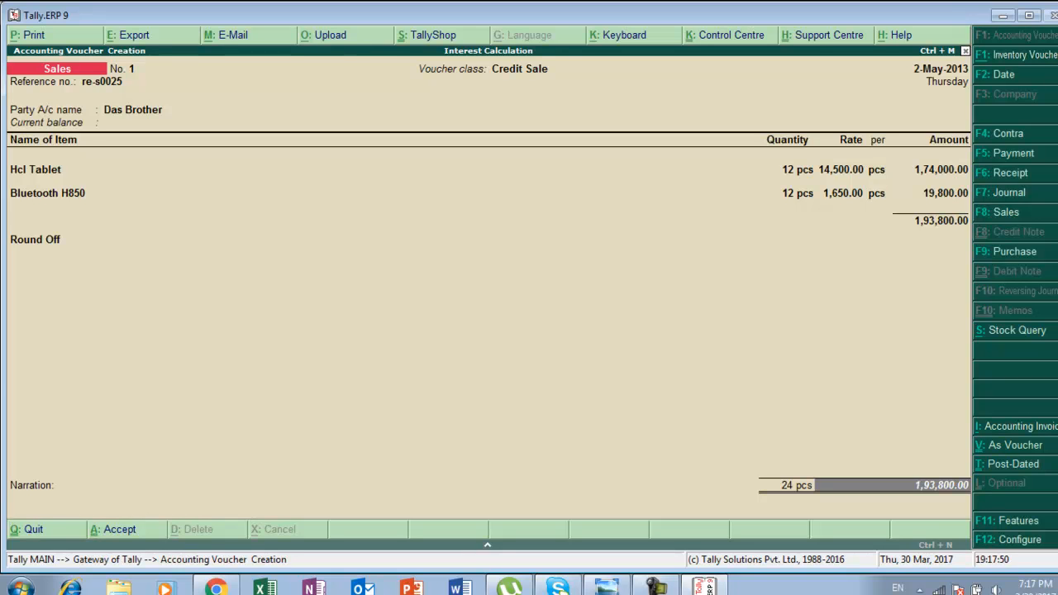
pyautogui.press('Return')
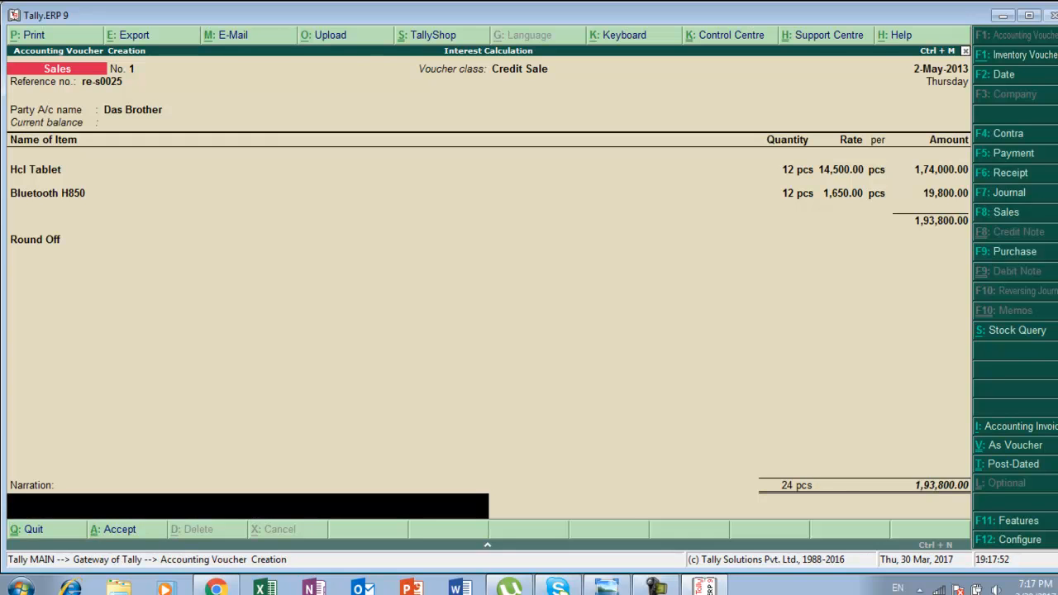
pyautogui.hotkey('alt', 'Tab')
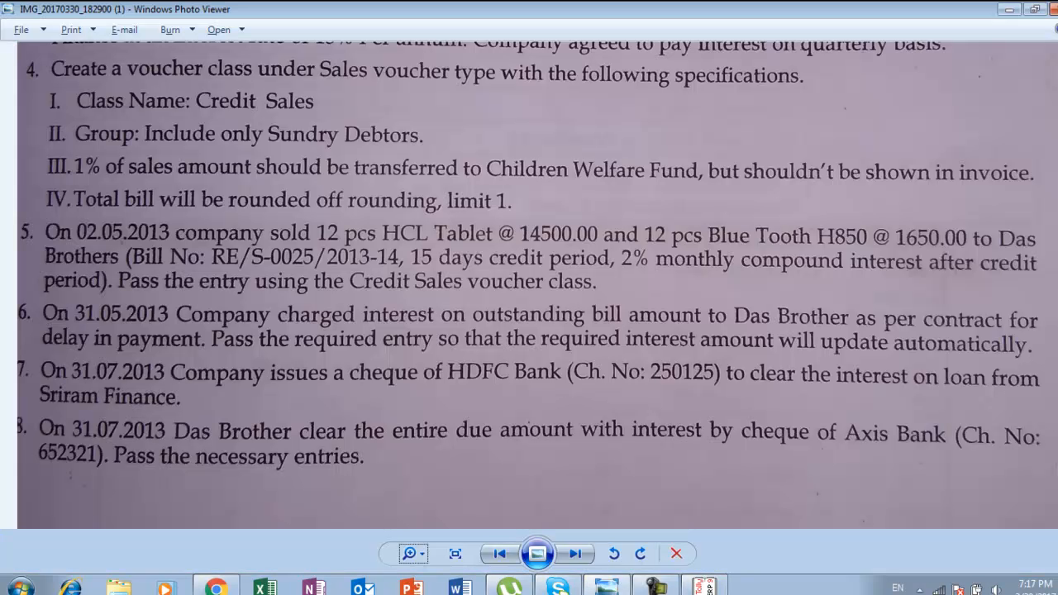
pyautogui.hotkey('alt', 'Tab')
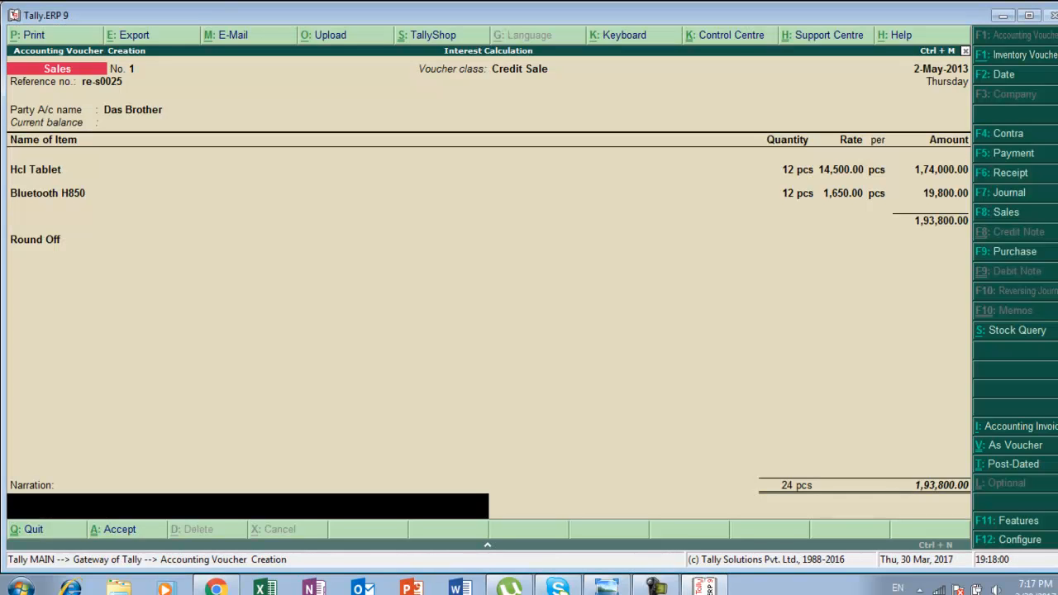
# Set Use defaults for bill allocations to No in the sales invoice configuration and accept it.
pyautogui.press('F12')
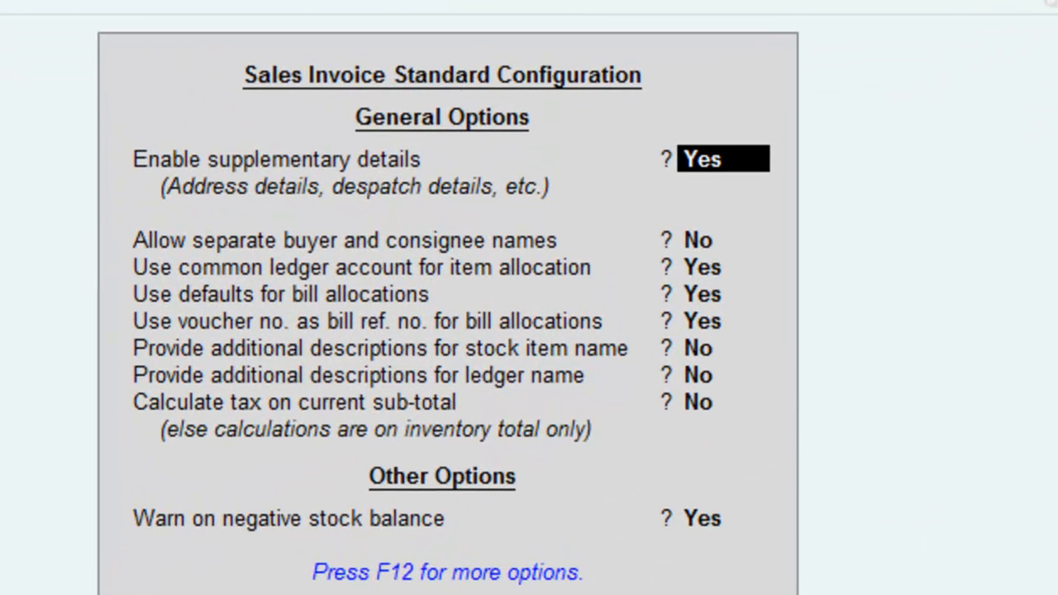
pyautogui.press('Return')
pyautogui.press('Return')
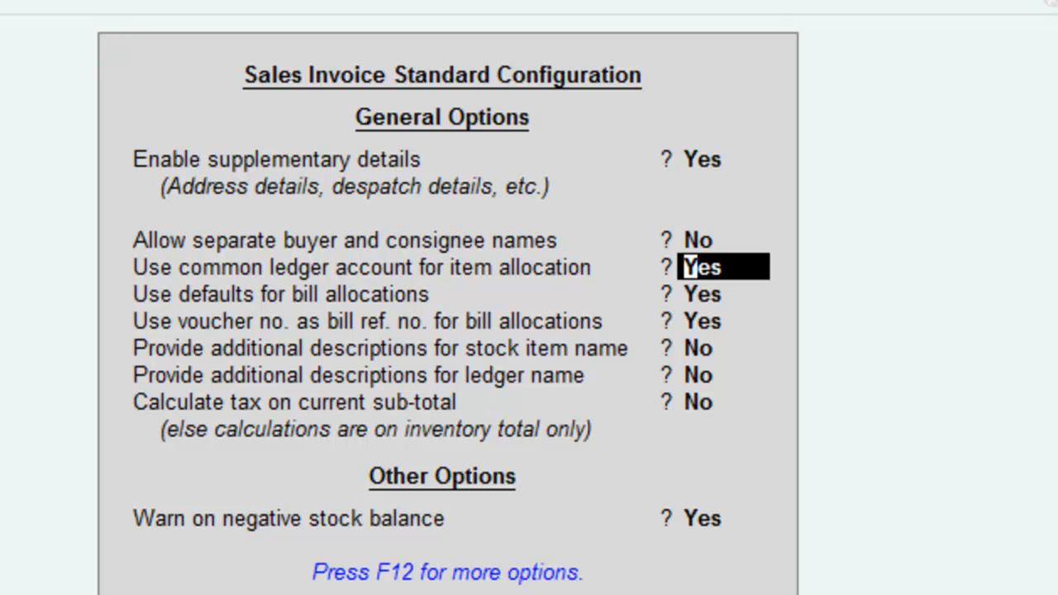
pyautogui.press('Return')
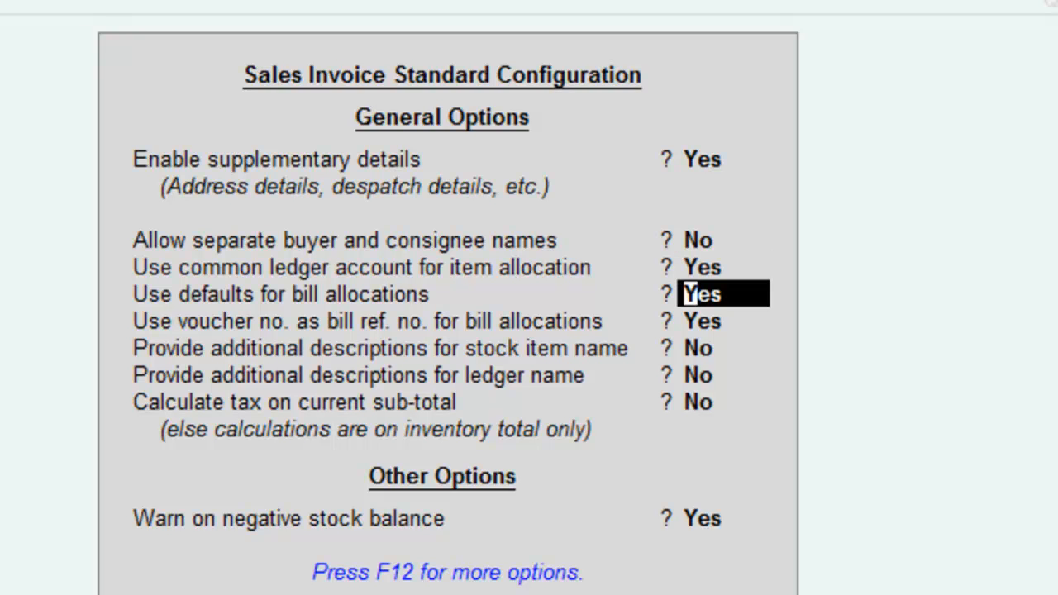
pyautogui.write('n')
pyautogui.press('Return')
pyautogui.press('Return')
pyautogui.press('Return')
pyautogui.press('Return')
pyautogui.press('Return')
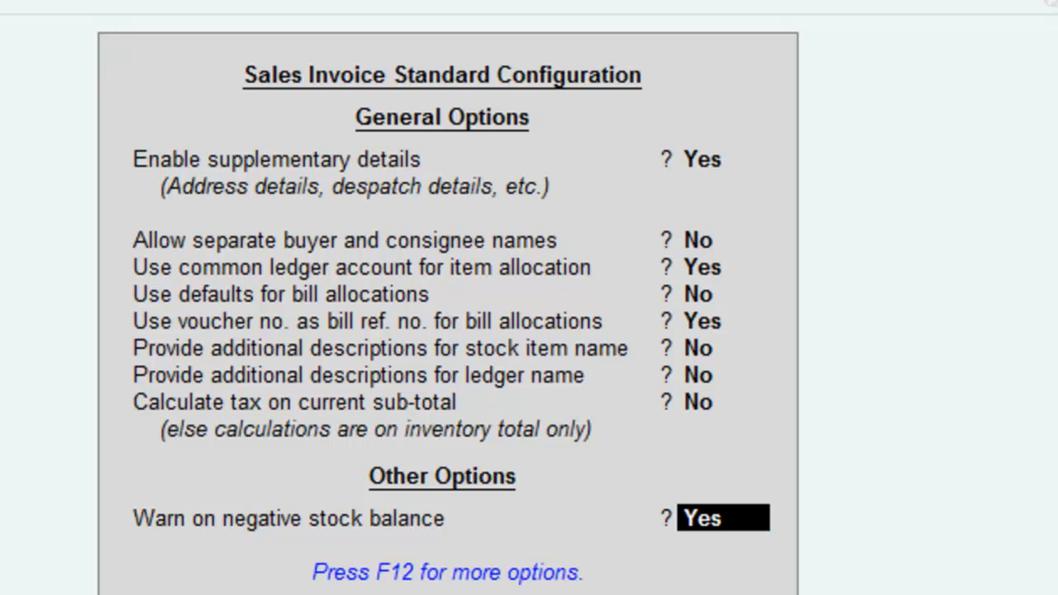
pyautogui.press('Return')
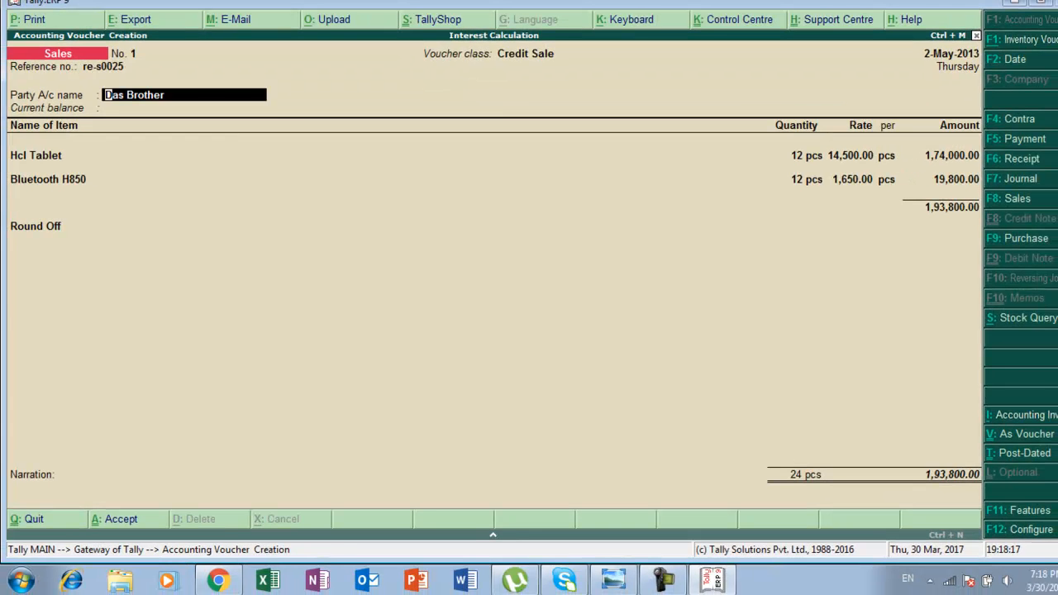
# Pass through the party details and invoice lines, choosing New Ref as the bill-wise reference type.
pyautogui.press('Return')
pyautogui.press('Return')
pyautogui.press('Return')
pyautogui.press('Return')
pyautogui.press('Return')
pyautogui.press('Return')
pyautogui.press('Return')
pyautogui.press('Return')
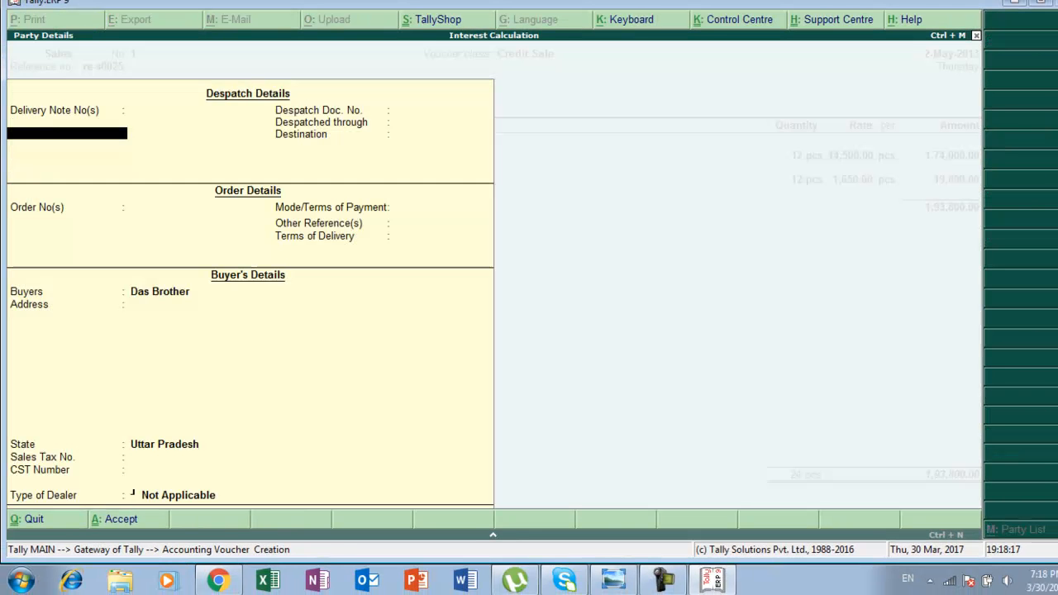
pyautogui.press('Return')
pyautogui.press('Return')
pyautogui.press('Return')
pyautogui.press('Return')
pyautogui.press('Return')
pyautogui.press('Return')
pyautogui.press('Return')
pyautogui.press('Return')
pyautogui.press('Return')
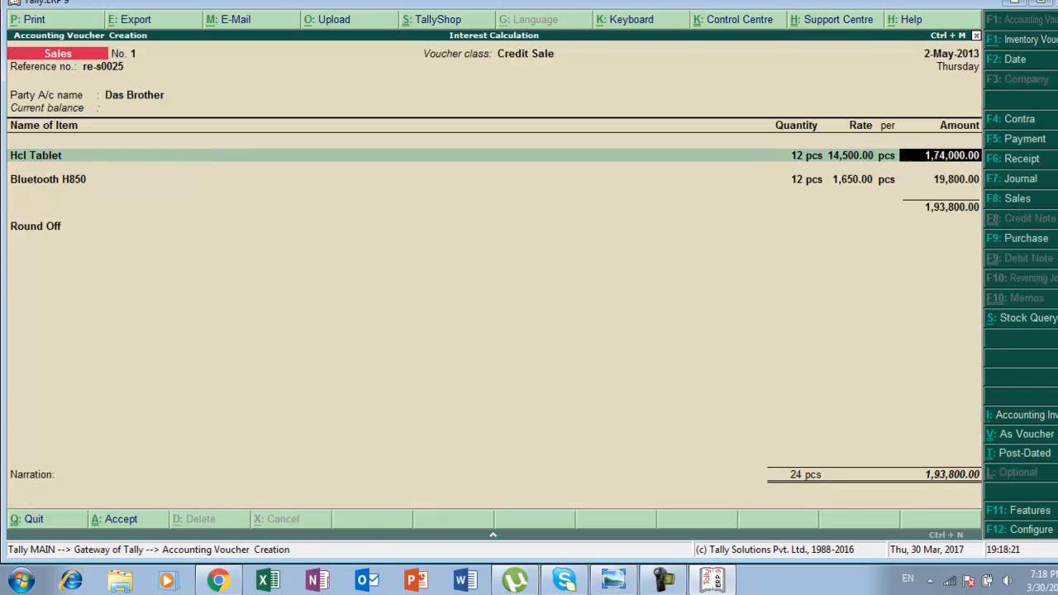
pyautogui.press('Return')
pyautogui.press('Return')
pyautogui.press('Return')
pyautogui.press('Return')
pyautogui.press('Return')
pyautogui.press('Return')
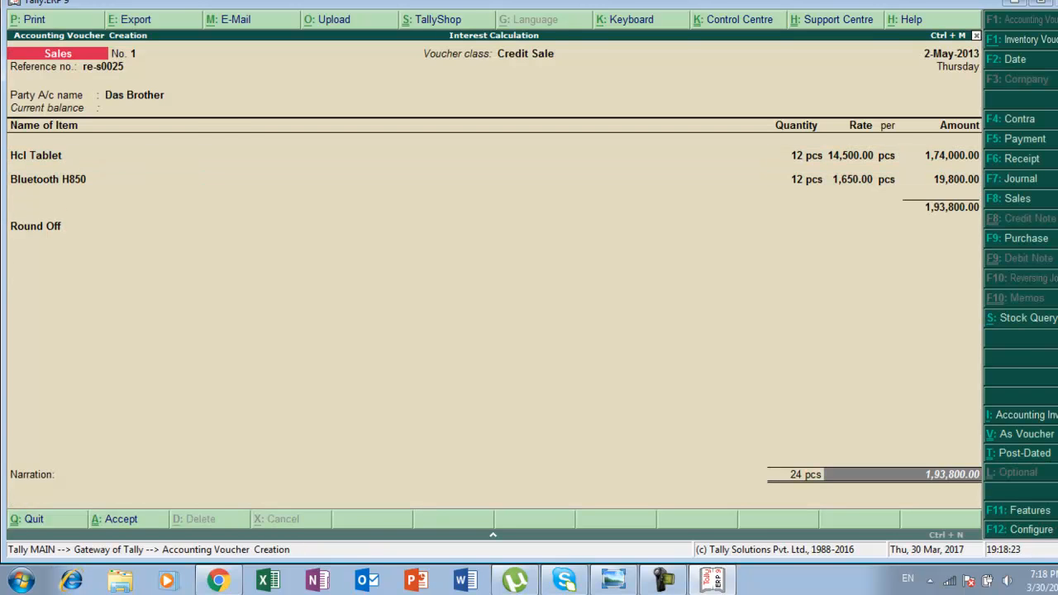
pyautogui.press('Return')
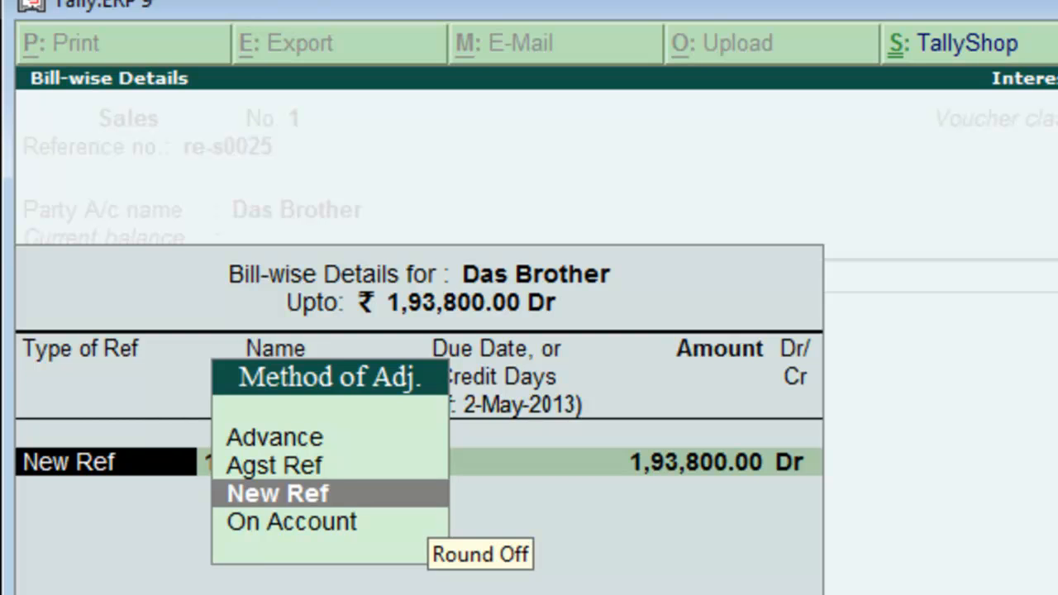
pyautogui.press('Return')
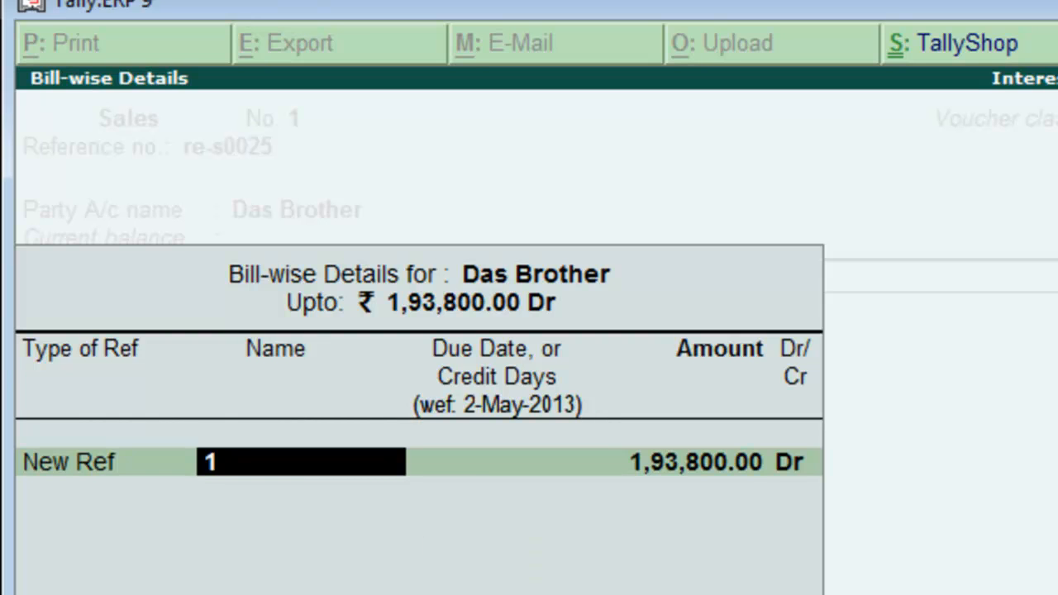
# Name the new bill reference Re/s/0025 with a credit period of 15 days.
pyautogui.write('Re/s')
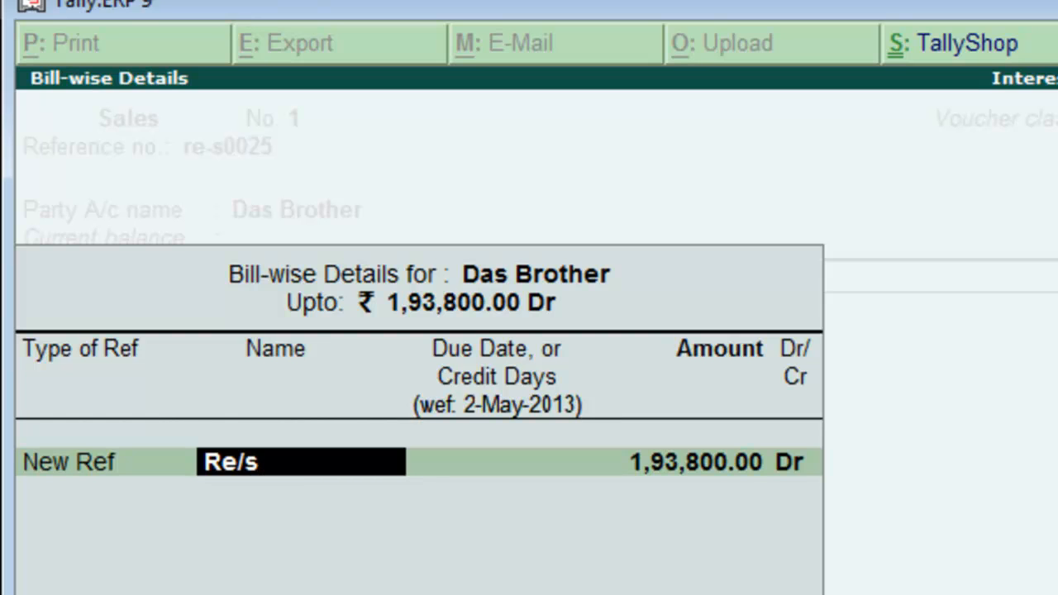
pyautogui.write('/0025')
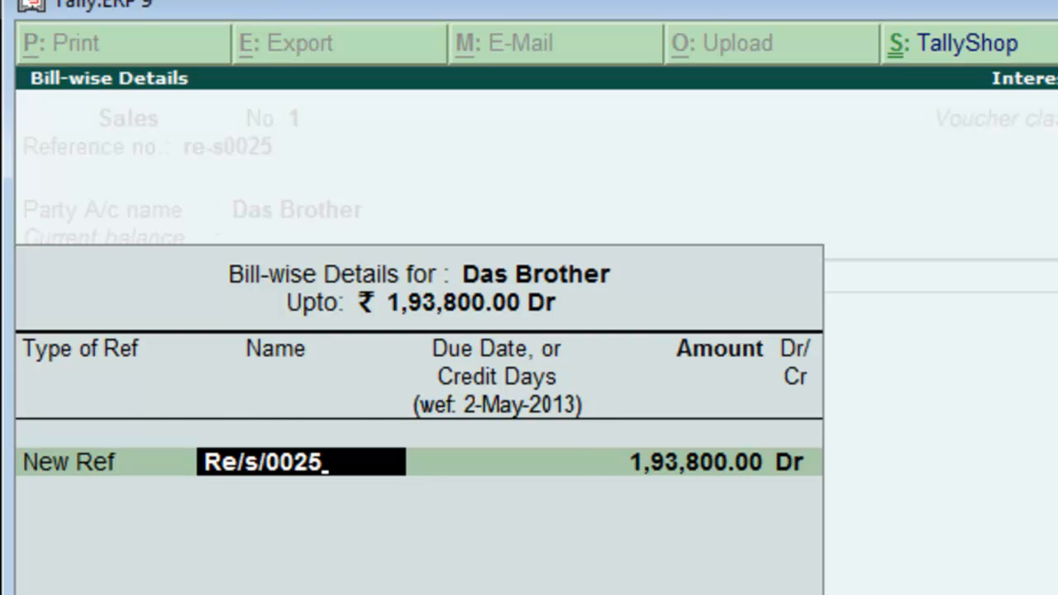
pyautogui.press('Return')
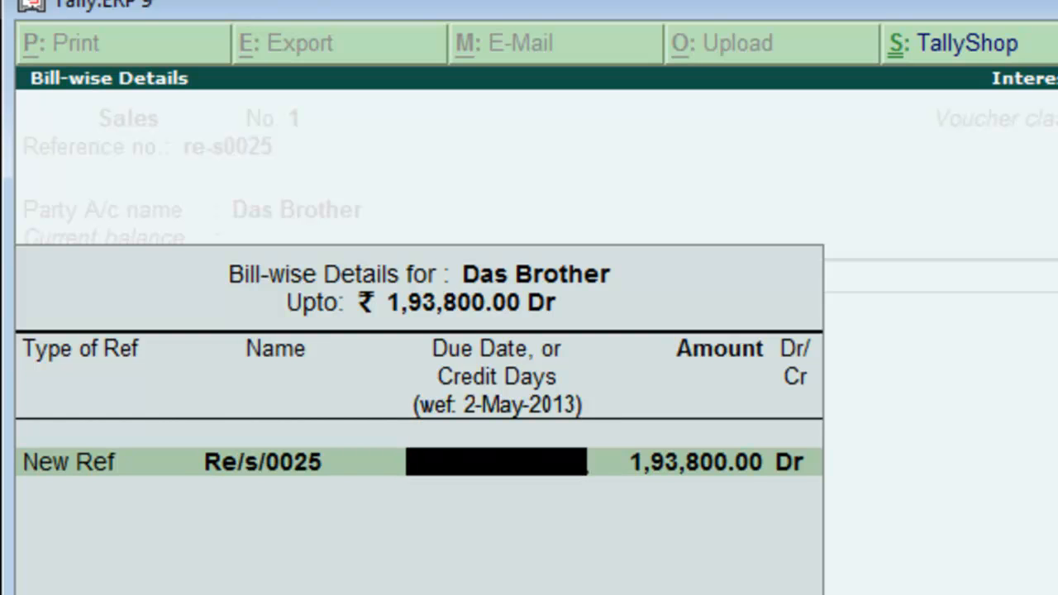
pyautogui.write('15')
pyautogui.press('Return')
# Accept the interest parameters and bill-wise details, then save the sales voucher.
pyautogui.press('Return')
pyautogui.press('Return')
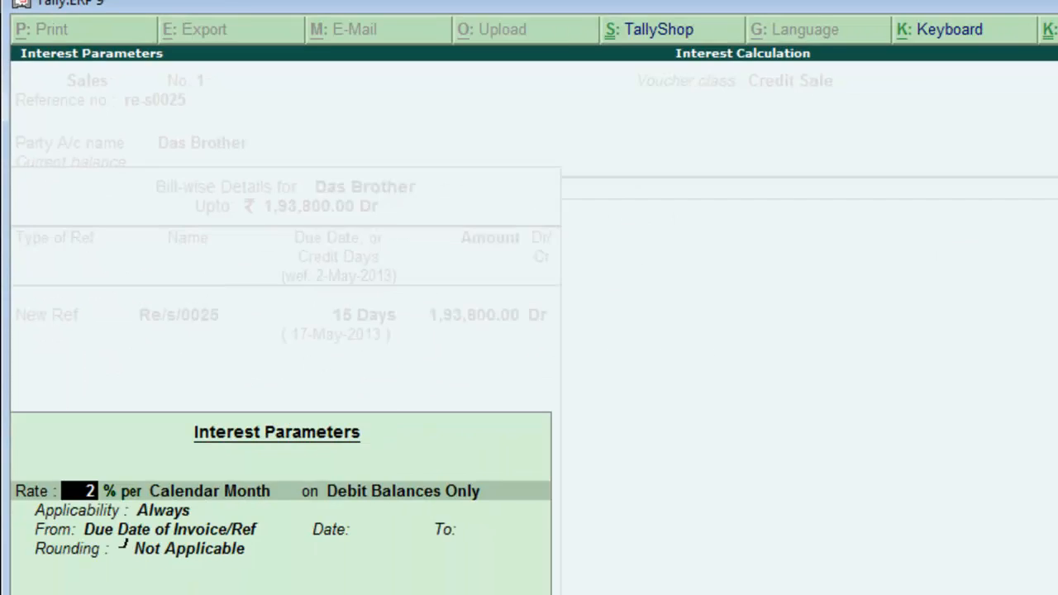
pyautogui.press('Return')
pyautogui.press('Return')
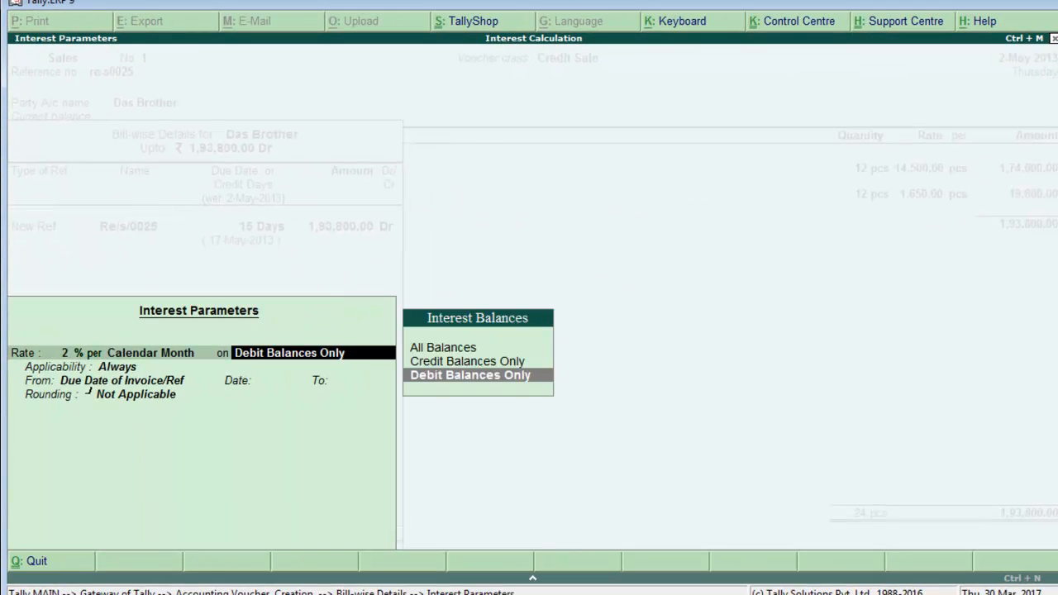
pyautogui.press('Return')
pyautogui.press('Return')
pyautogui.press('Return')
pyautogui.press('Return')
pyautogui.press('Return')
pyautogui.press('Return')
pyautogui.press('Return')
pyautogui.press('Return')
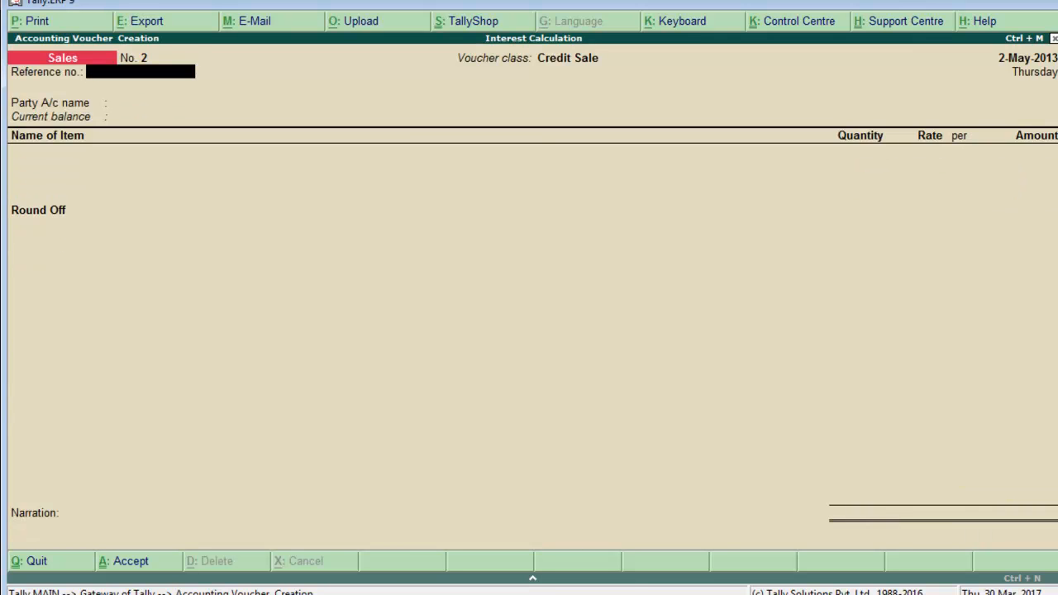
# Leave voucher creation and return to the Gateway of Tally.
pyautogui.hotkey('alt', 'Tab')
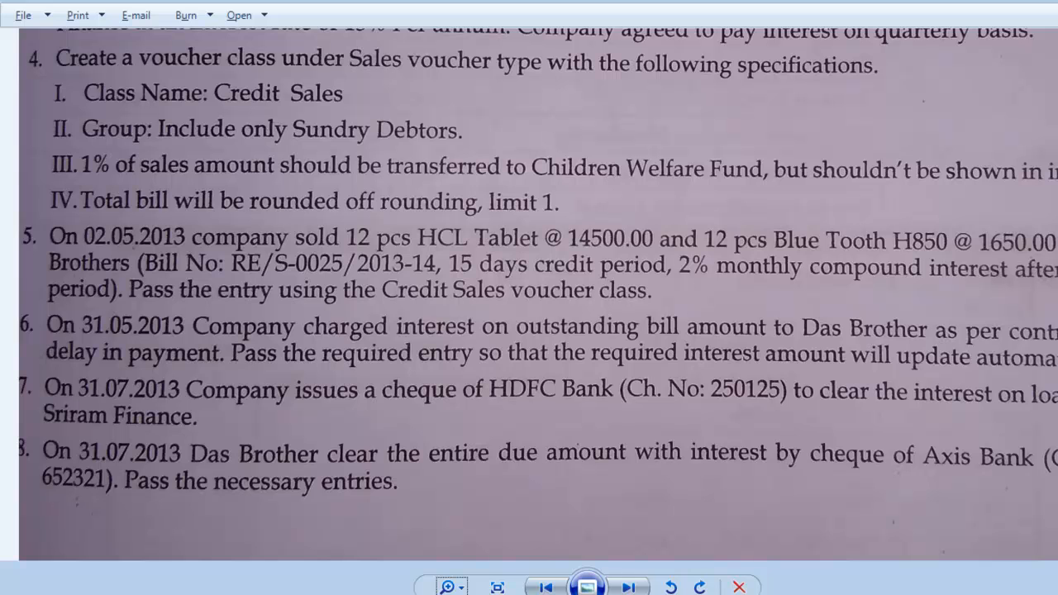
pyautogui.hotkey('alt', 'Tab')
pyautogui.press('Escape')
pyautogui.press('Return')
pyautogui.press('Escape')
pyautogui.press('Escape')
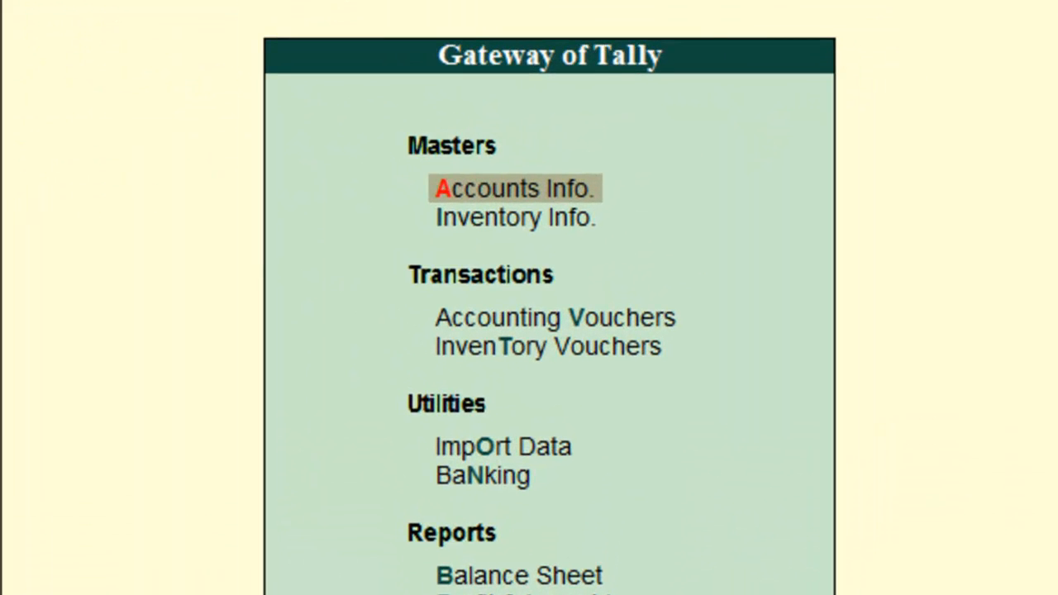
# Open the Debit Note voucher type for alteration.
pyautogui.press('Return')
pyautogui.press('Down')
pyautogui.press('Down')
pyautogui.press('Return')
pyautogui.press('Down')
pyautogui.press('Down')
pyautogui.press('Return')
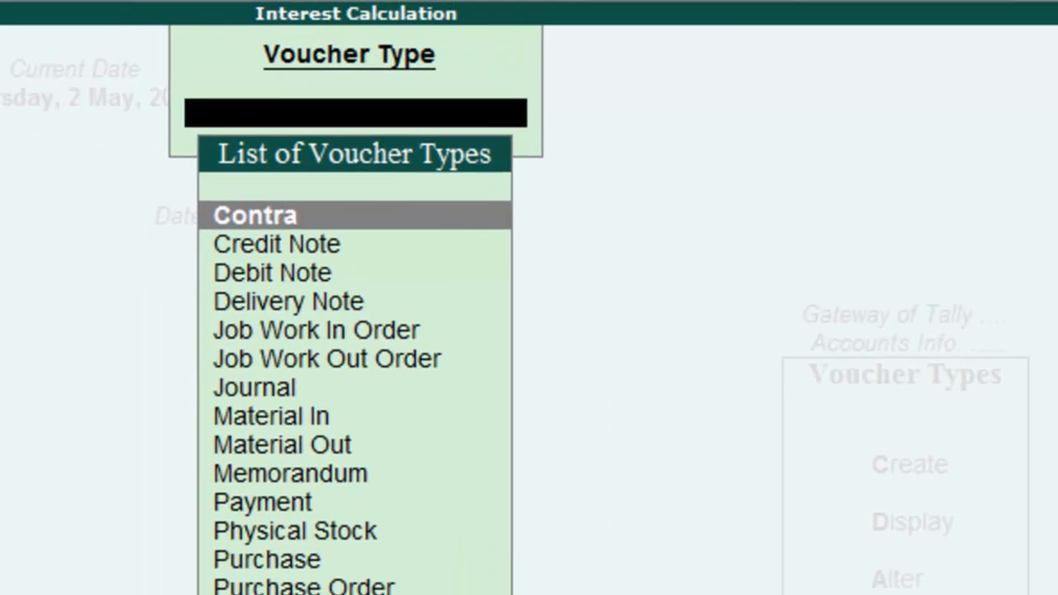
pyautogui.write('D')
pyautogui.press('Return')
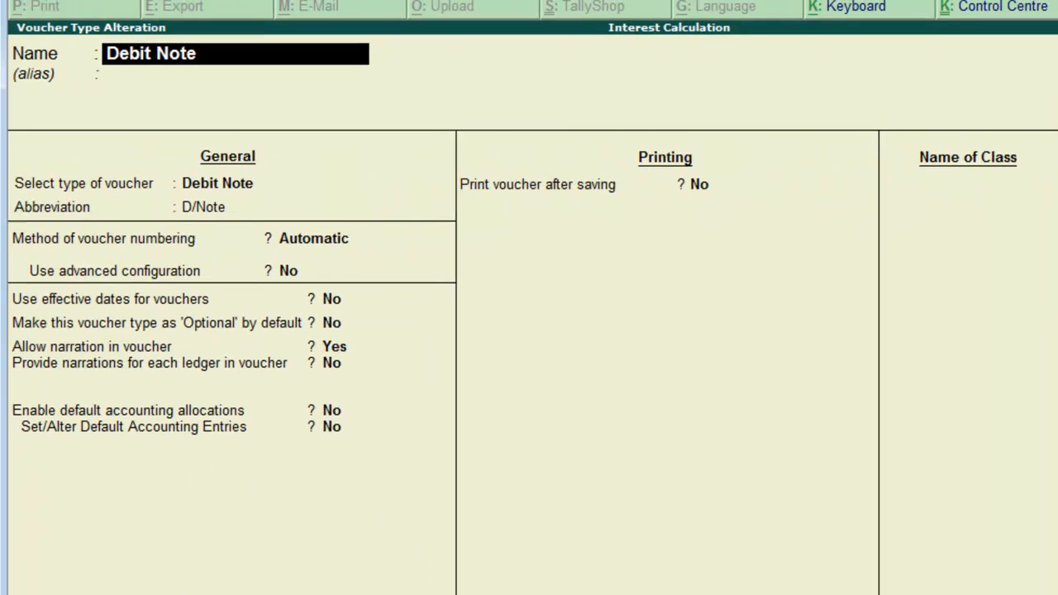
# Add a voucher class named Interest Calculation to the Debit Note type.
pyautogui.press('Return')
pyautogui.press('Return')
pyautogui.press('Return')
pyautogui.press('Return')
pyautogui.press('Return')
pyautogui.press('Return')
pyautogui.press('Return')
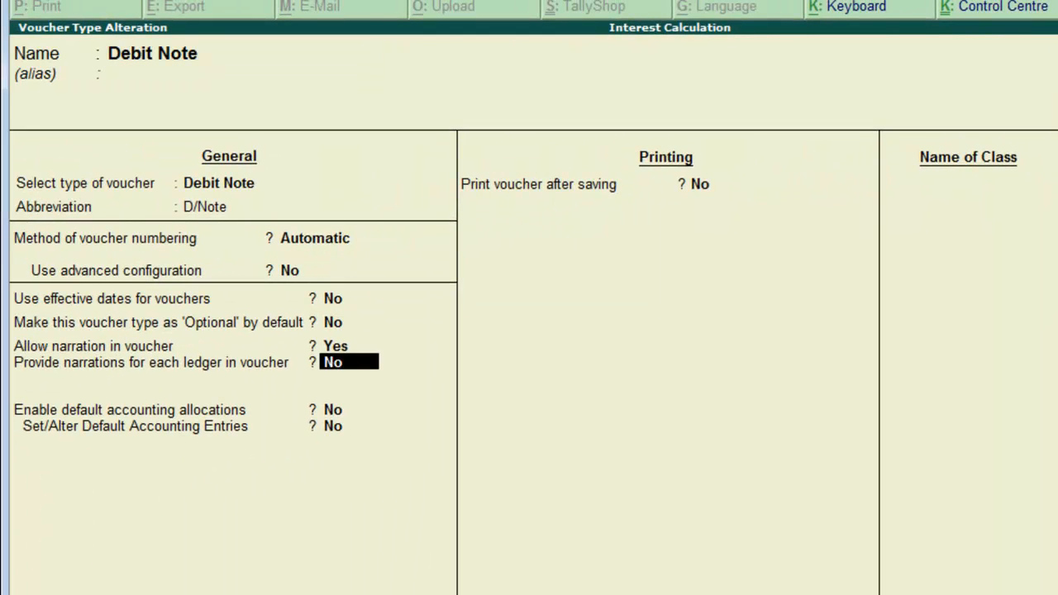
pyautogui.press('Return')
pyautogui.press('Return')
pyautogui.press('Return')
pyautogui.press('Return')
pyautogui.press('Return')
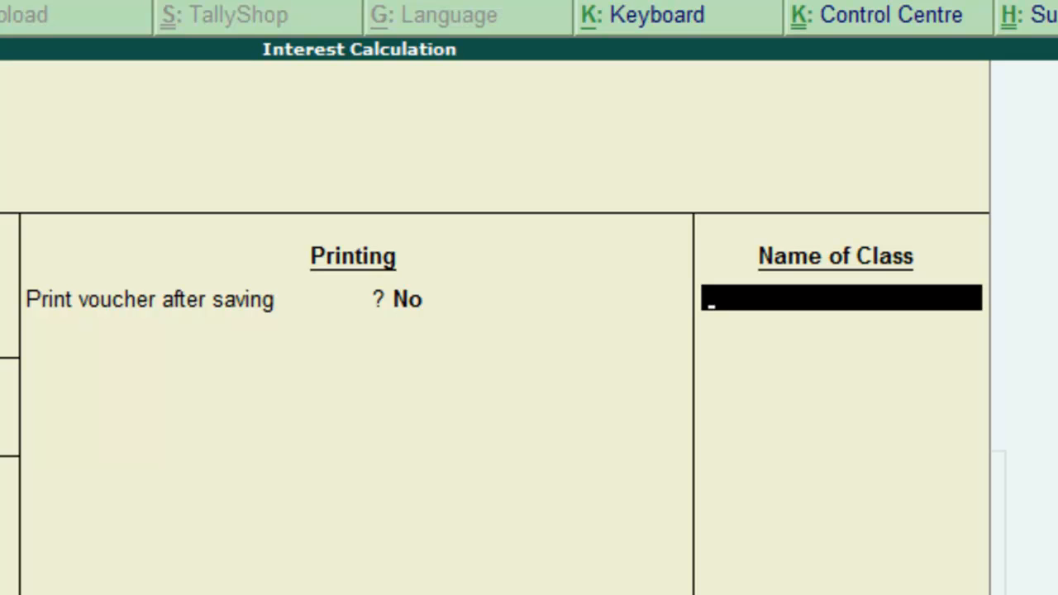
pyautogui.write('Interest Calculation')
pyautogui.press('Return')
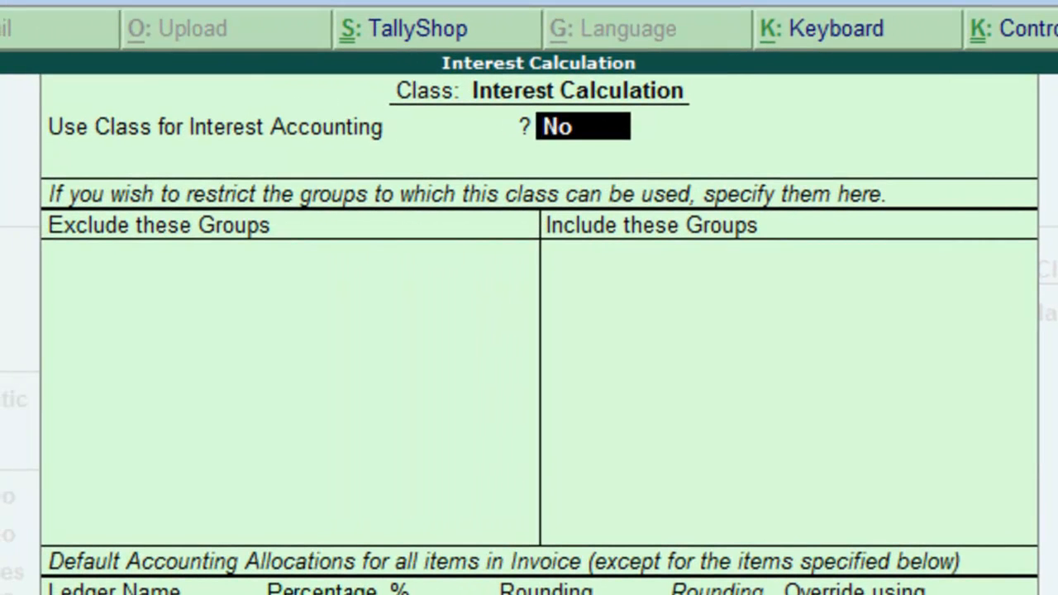
# Enable the class for interest accounting with amounts treated as compound interest, then accept and exit.
pyautogui.write('y')
pyautogui.press('Return')
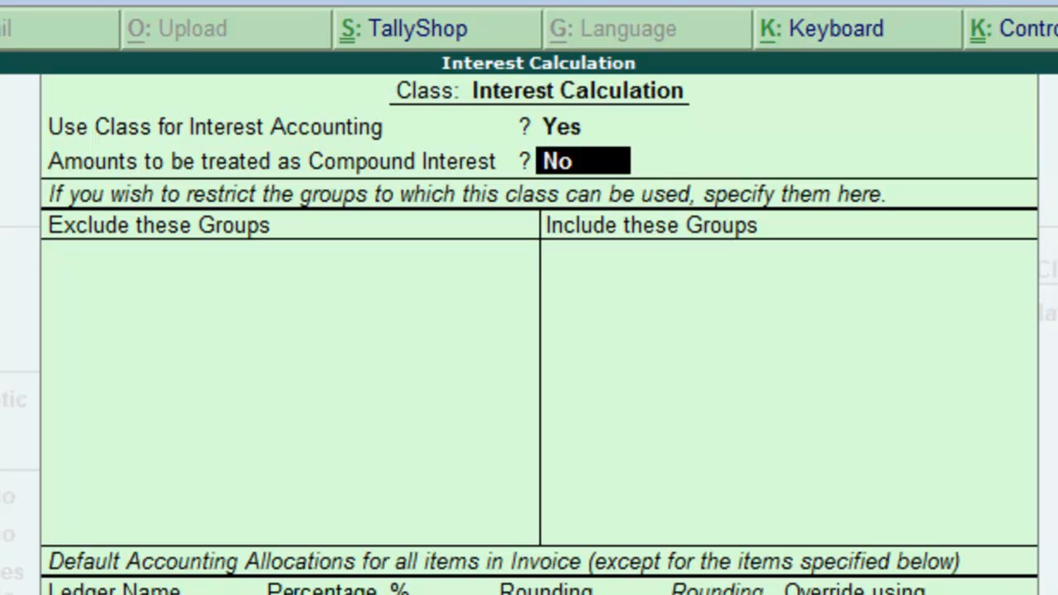
pyautogui.write('y')
pyautogui.hotkey('ctrl', 'a')
pyautogui.press('Return')
pyautogui.press('Return')
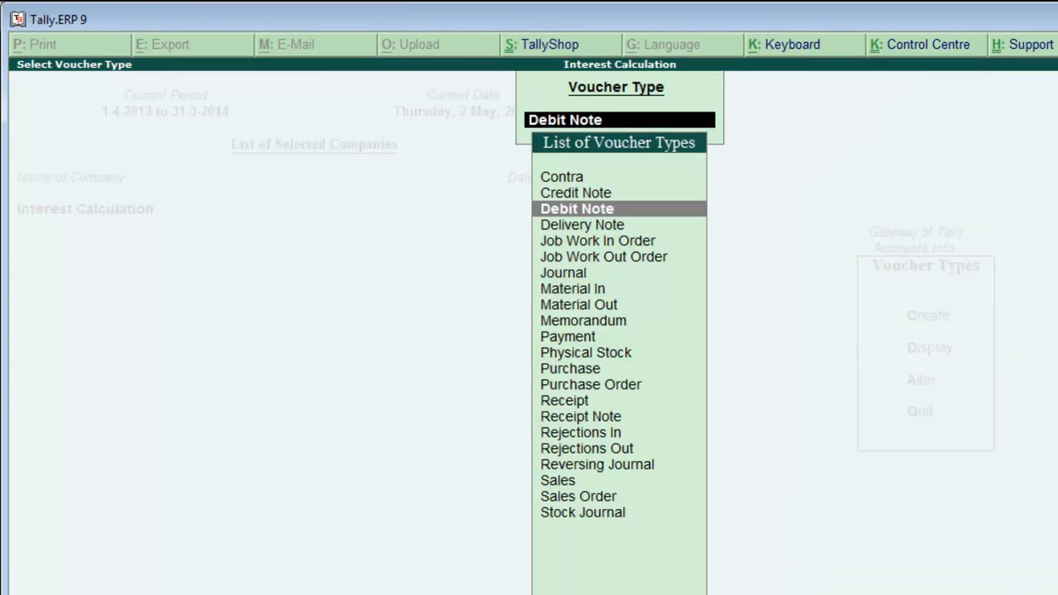
pyautogui.press('Escape')
pyautogui.press('Escape')
pyautogui.press('Escape')
pyautogui.press('Escape')
pyautogui.press('Escape')
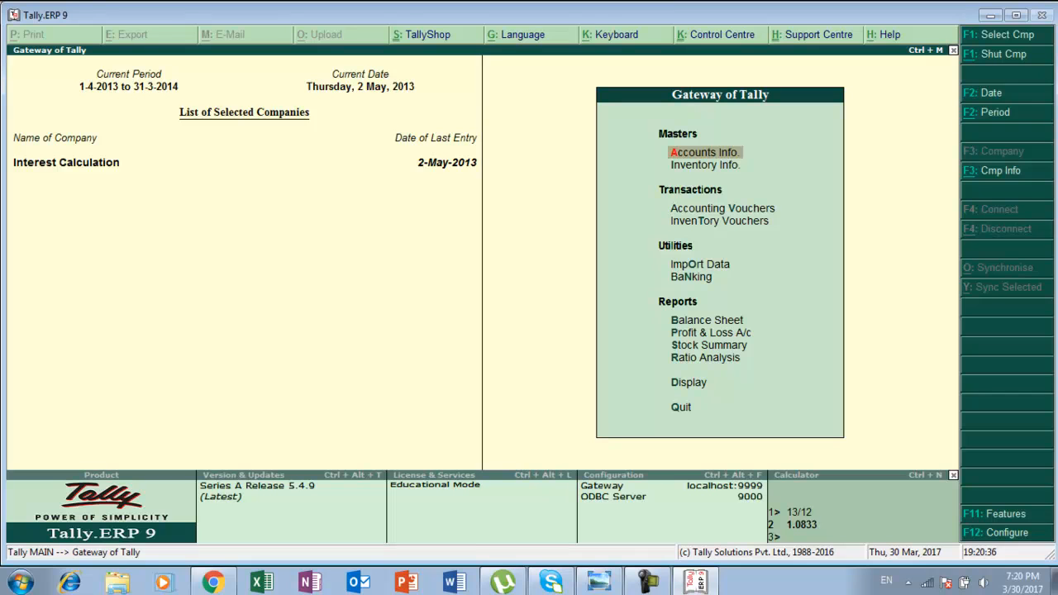
# Open accounting voucher creation from the Gateway of Tally.
pyautogui.press('Down')
pyautogui.press('Down')
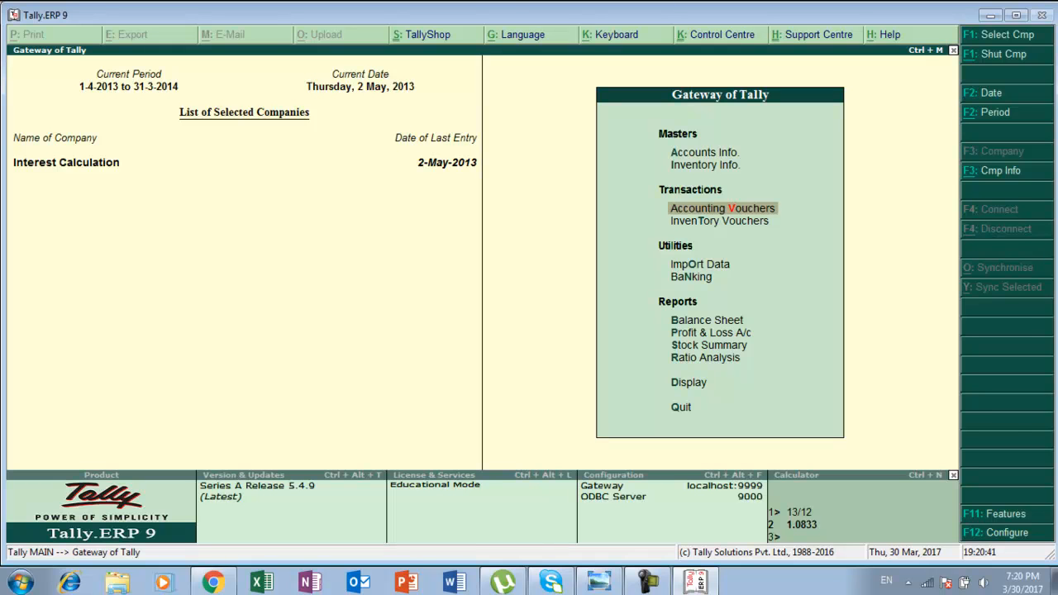
pyautogui.press('Return')
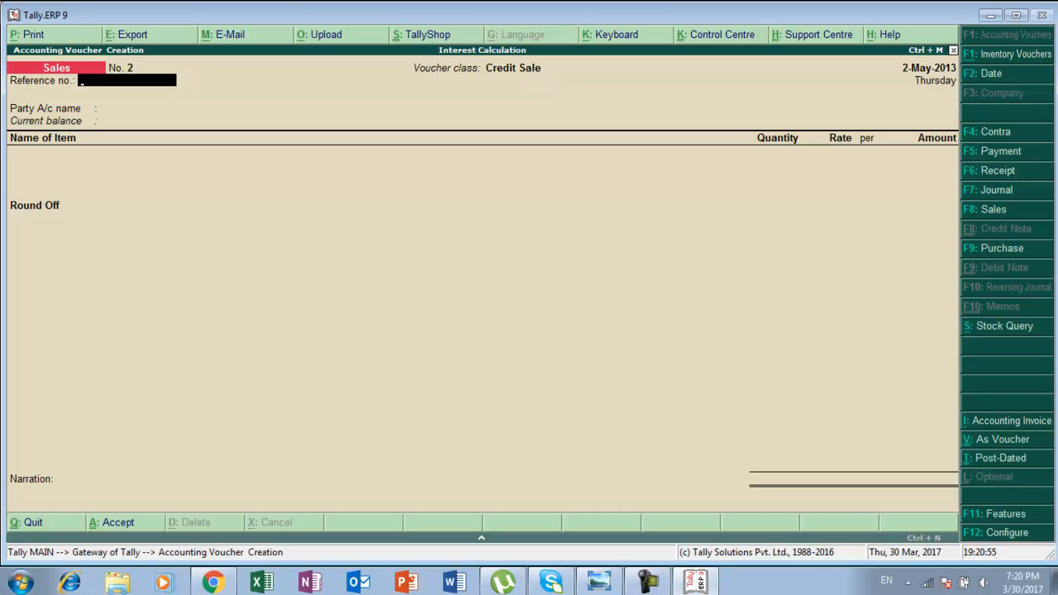
# Enable debit and credit notes in the company's accounting features, recording both credit and debit notes in invoice mode.
pyautogui.press('F11')
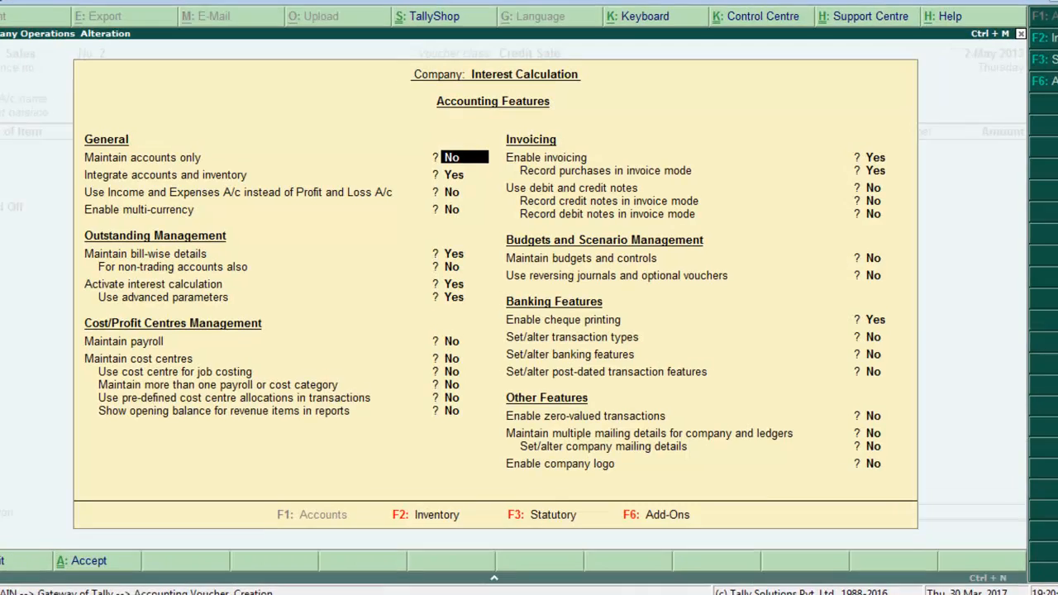
pyautogui.press('Return')
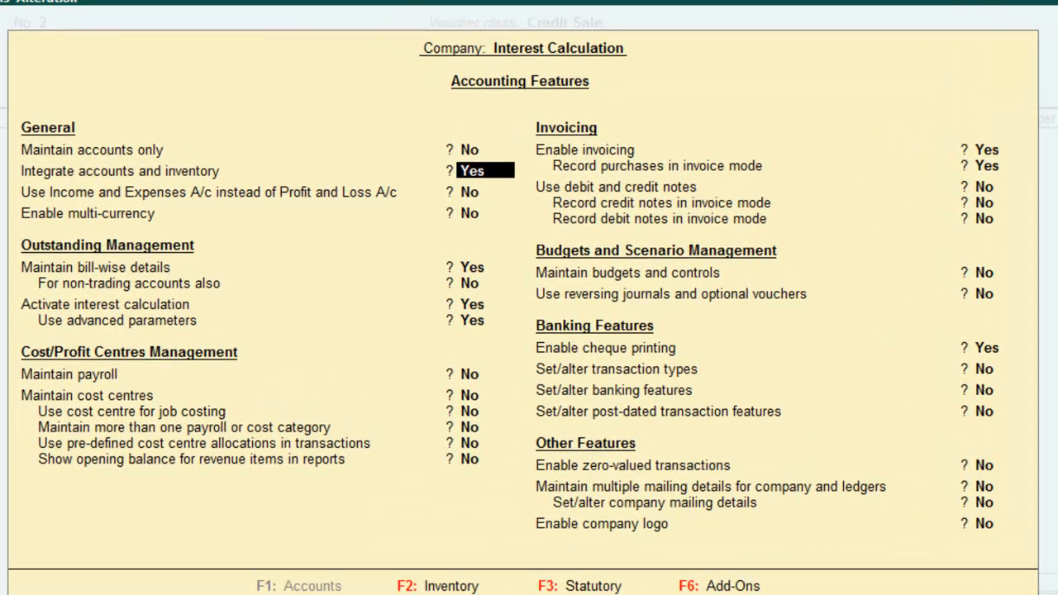
pyautogui.press('Return')
pyautogui.press('Return')
pyautogui.press('Return')
pyautogui.press('Return')
pyautogui.press('Return')
pyautogui.press('Return')
pyautogui.press('Return')
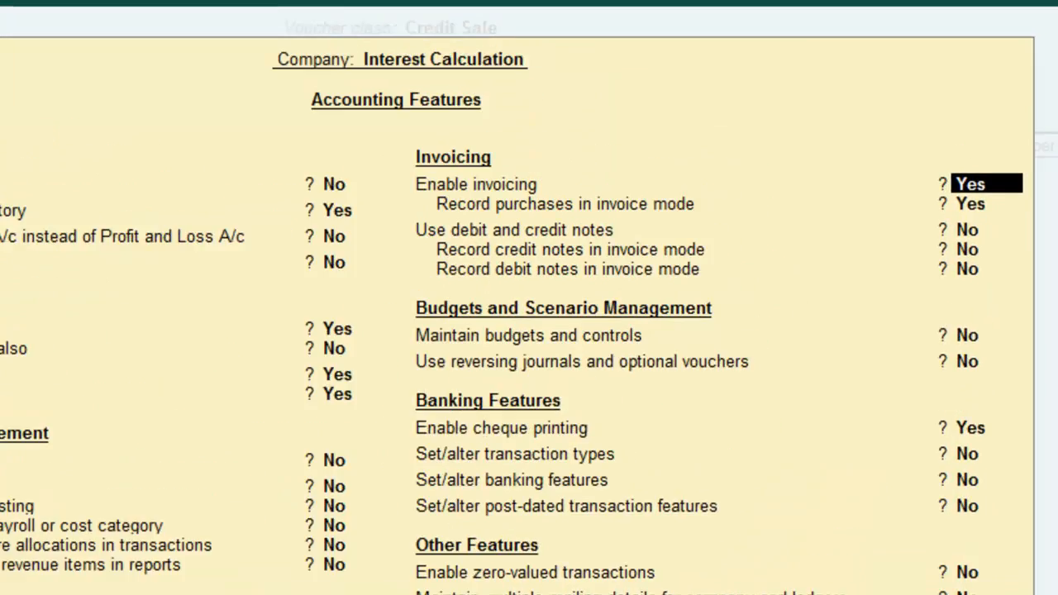
pyautogui.press('Return')
pyautogui.press('Return')
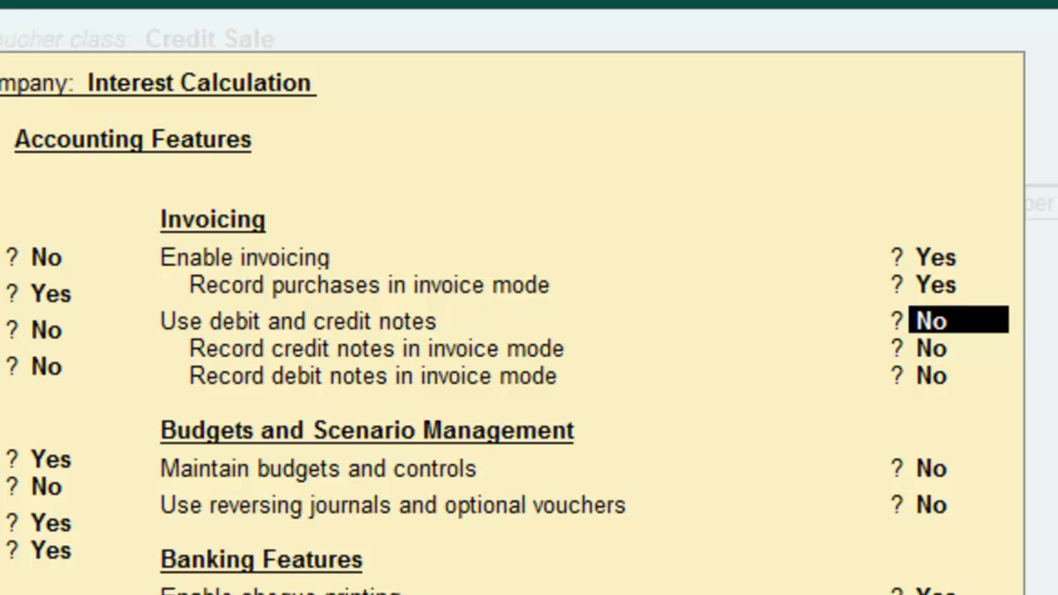
pyautogui.write('y')
pyautogui.press('Return')
pyautogui.write('y')
pyautogui.press('Return')
pyautogui.write('y')
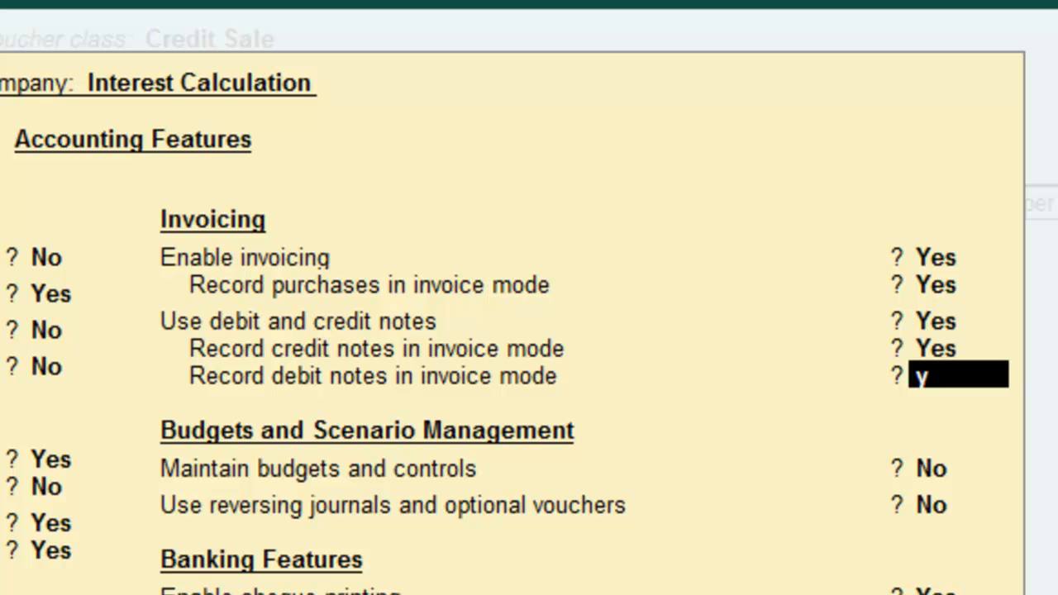
pyautogui.press('Return')
pyautogui.press('Return')
pyautogui.press('Return')
pyautogui.press('Return')
pyautogui.press('Return')
pyautogui.press('Return')
pyautogui.press('Return')
pyautogui.press('Return')
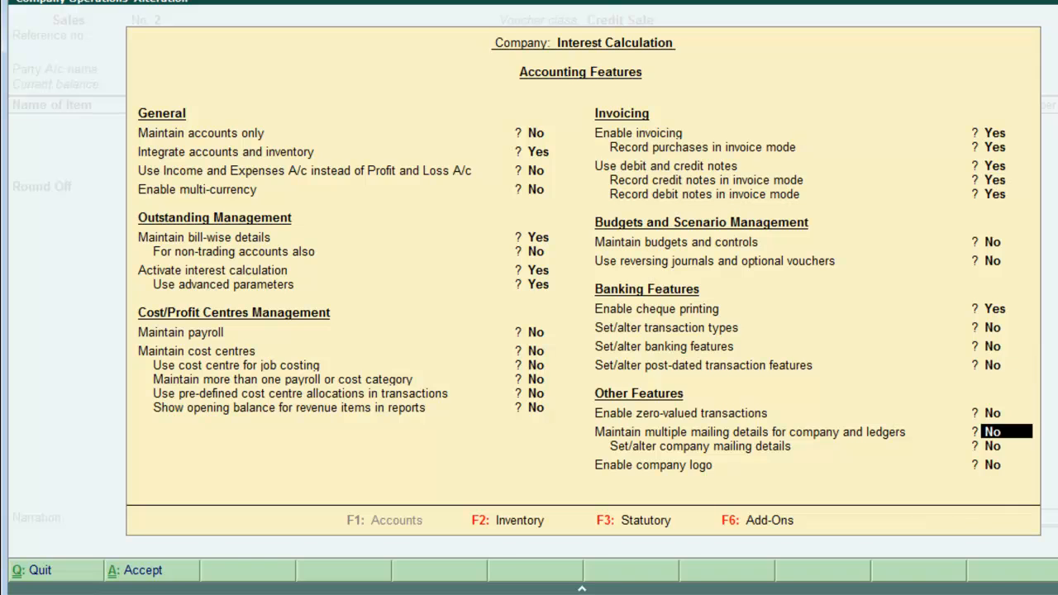
pyautogui.press('Return')
pyautogui.press('Return')
pyautogui.press('Return')
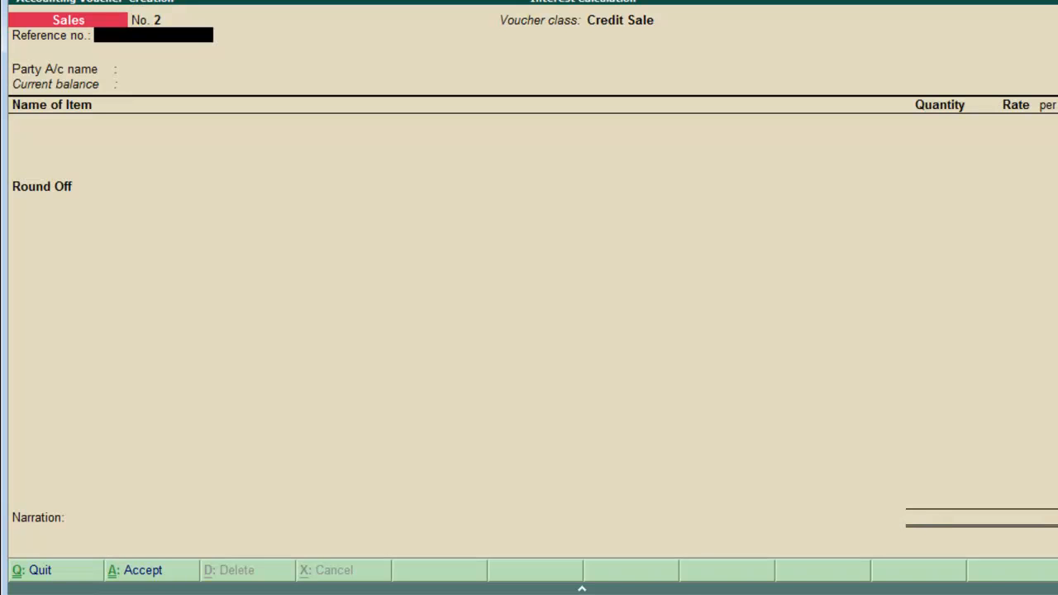
# Switch to a Debit Note voucher using the Interest Calculation voucher class and check the exercise sheet.
pyautogui.hotkey('ctrl', 'F9')
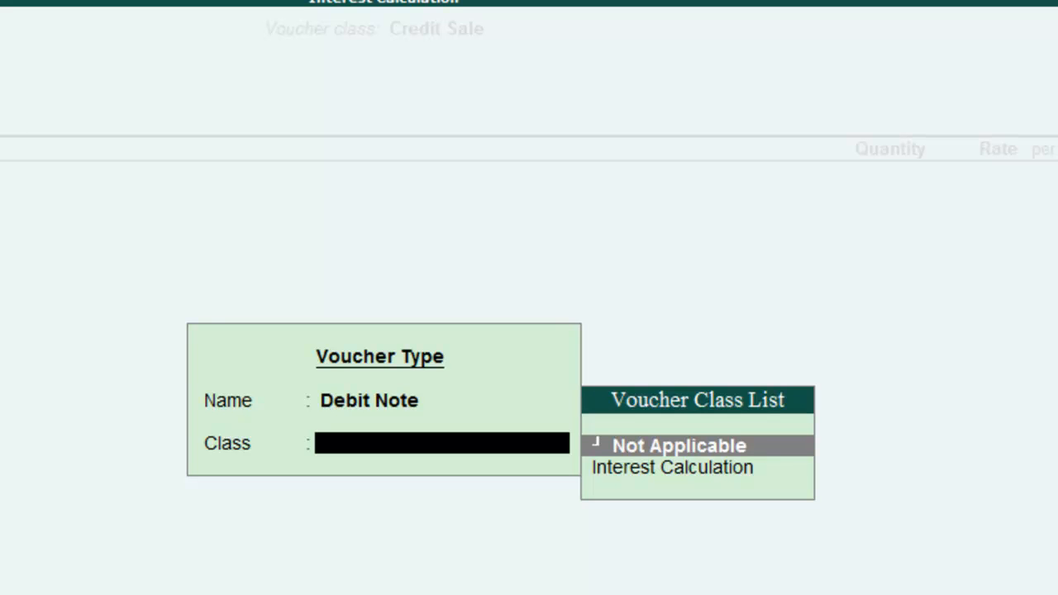
pyautogui.press('Down')
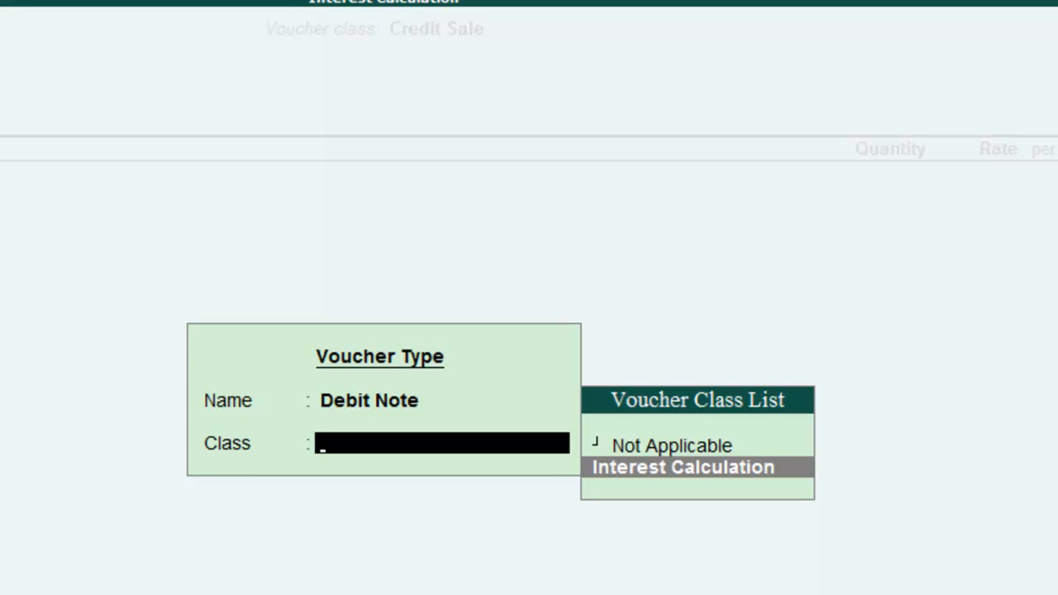
pyautogui.press('Return')
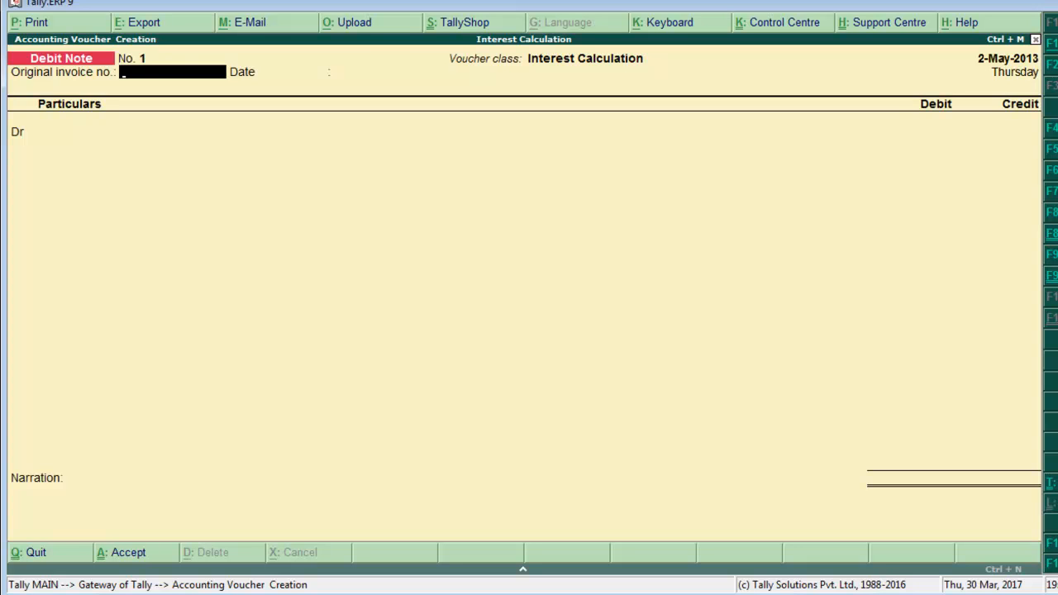
pyautogui.hotkey('alt', 'Tab')
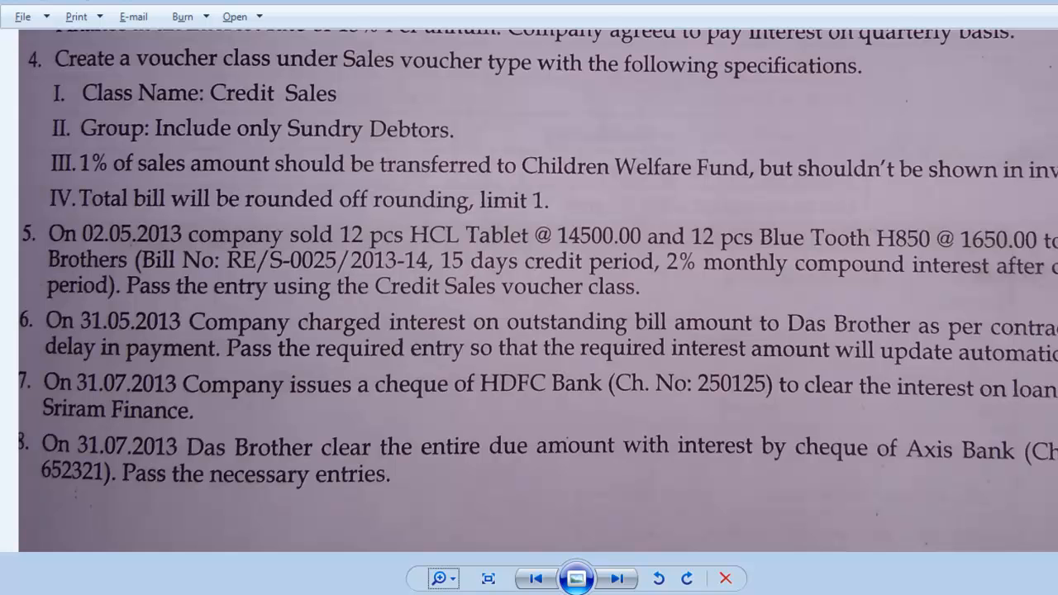
pyautogui.hotkey('alt', 'Tab')
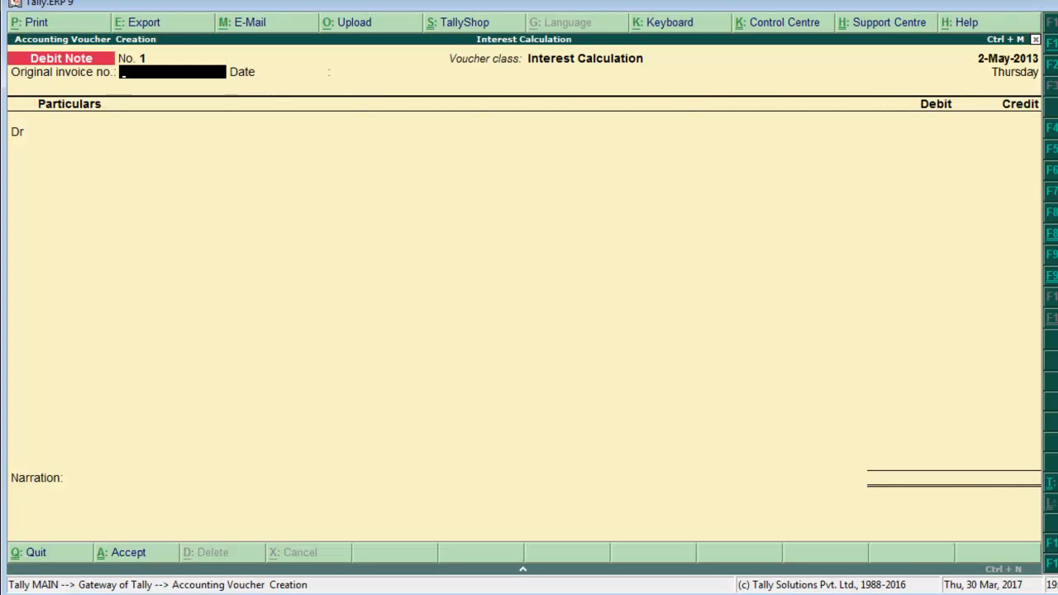
# Set the Debit Note date to 31-May-2013 and the original invoice number to int/001.
pyautogui.press('F2')
pyautogui.write('31-5')
pyautogui.press('Return')
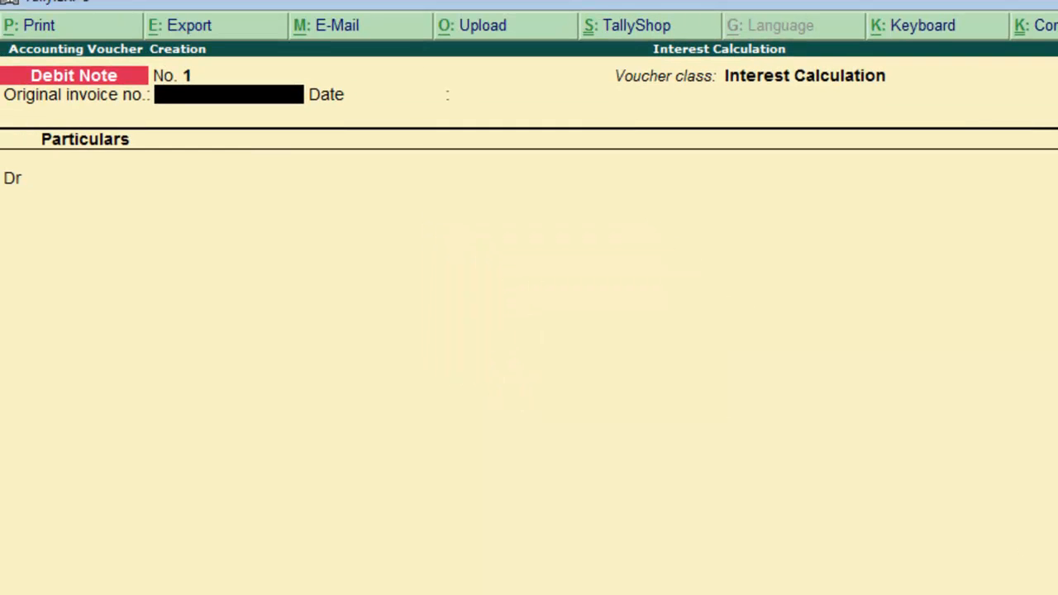
pyautogui.write('int/001')
pyautogui.press('Return')
pyautogui.press('Return')
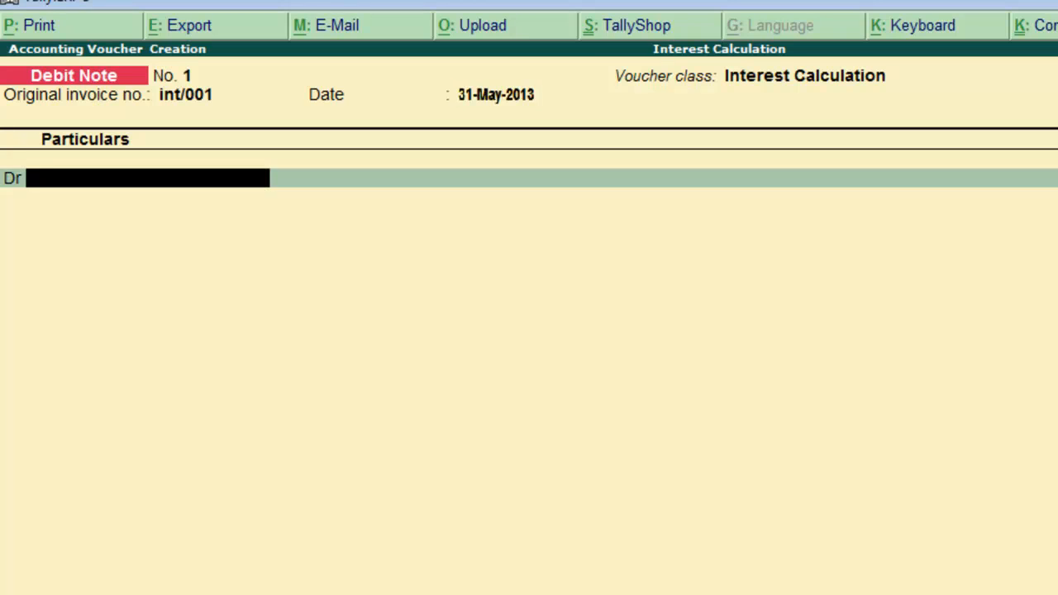
# Debit Das Brother and select the Re/s/0025 interest bill for the interest amount.
pyautogui.press('Down')
pyautogui.press('Up')
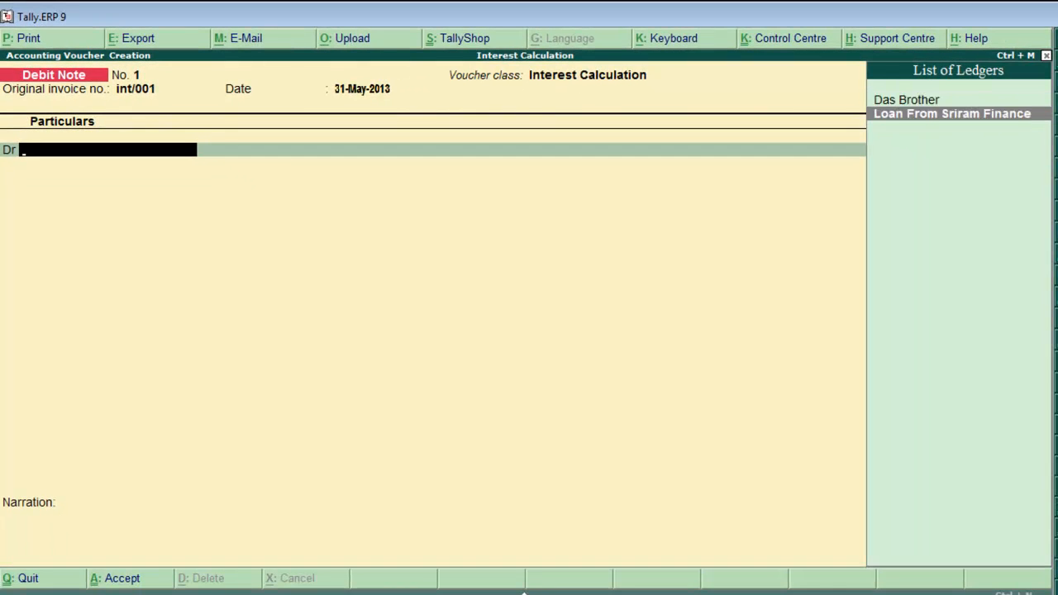
pyautogui.press('Down')
pyautogui.press('Up')
pyautogui.press('Down')
pyautogui.press('Up')
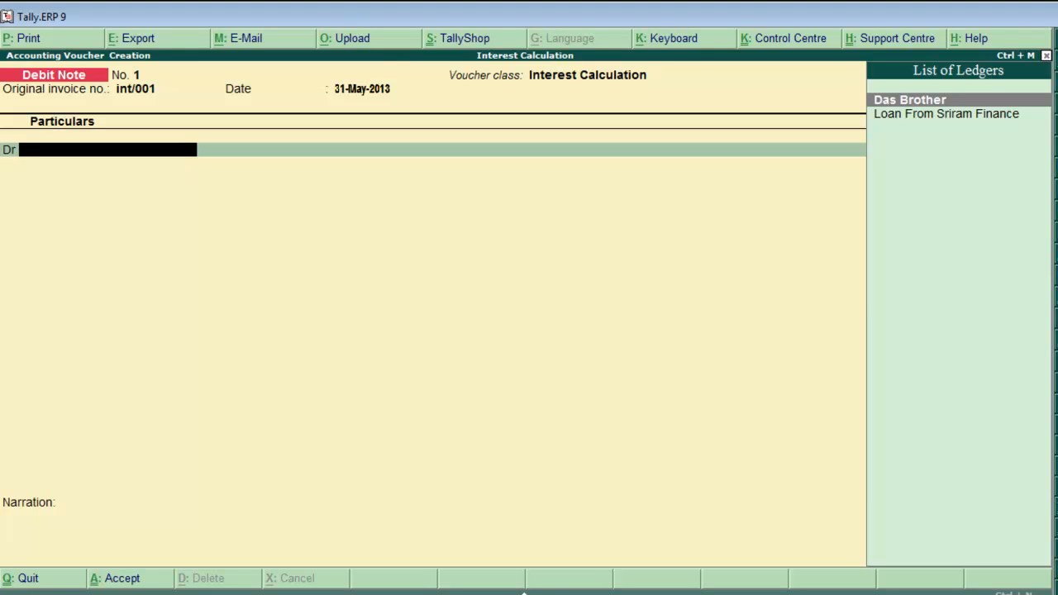
pyautogui.press('Return')
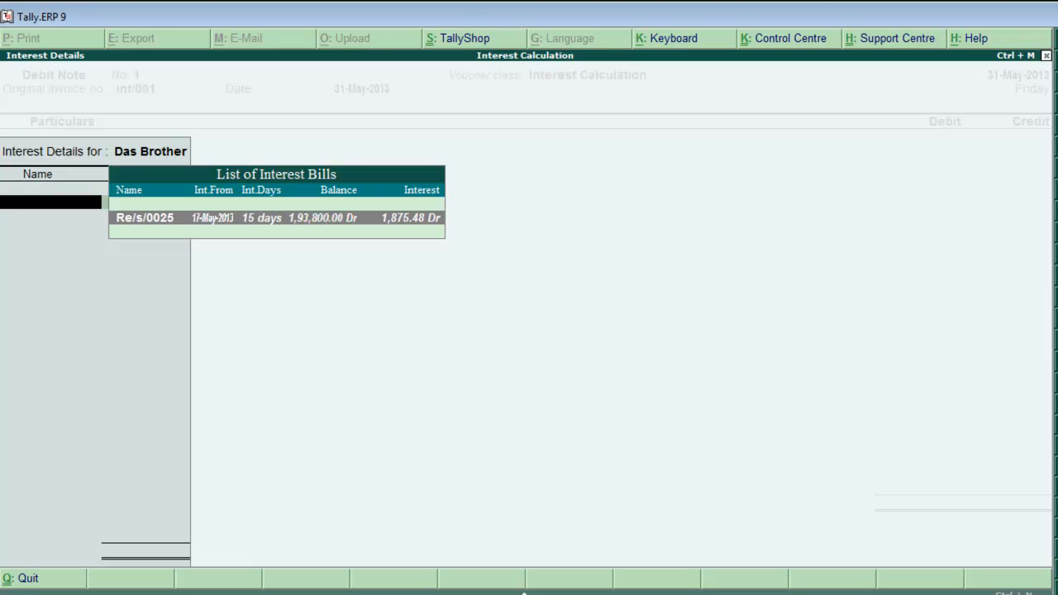
pyautogui.press('Return')
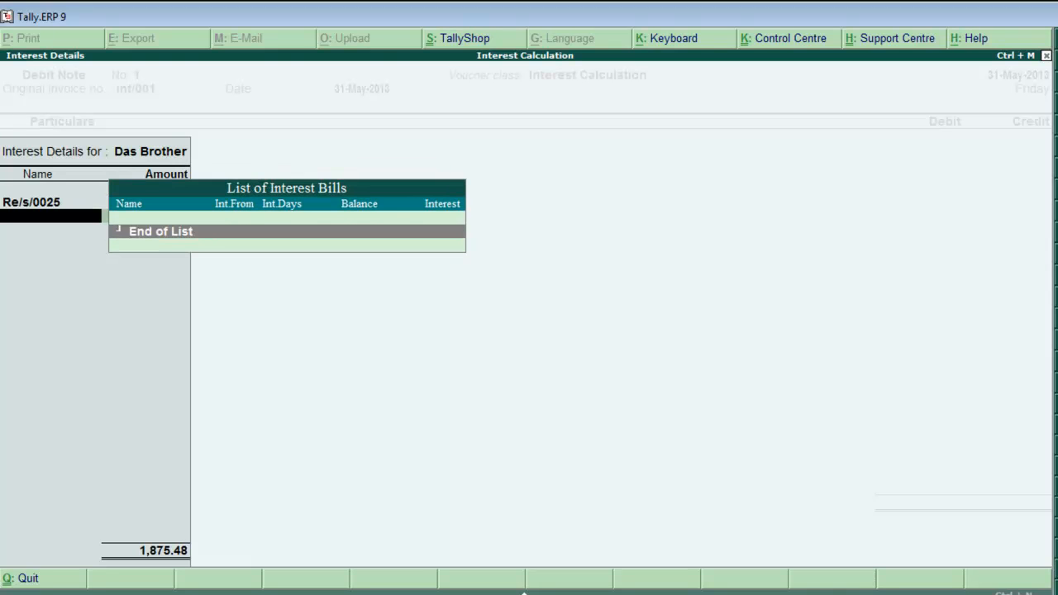
pyautogui.press('Return')
pyautogui.press('Return')
pyautogui.press('Return')
pyautogui.press('Return')
pyautogui.press('Return')
pyautogui.press('Return')
pyautogui.press('Return')
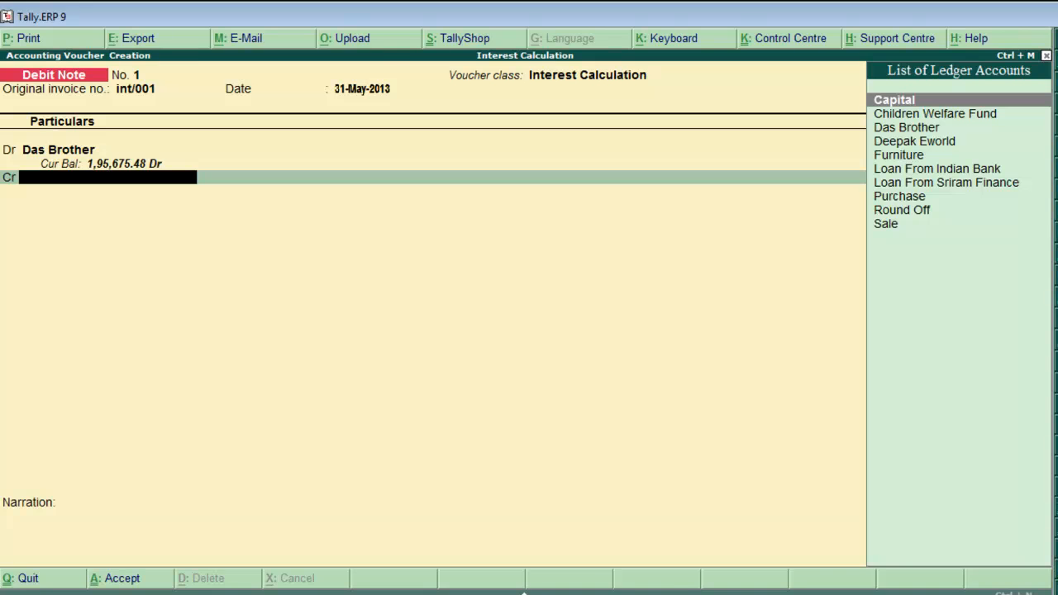
# Create a new ledger named Interest Received on the fly and credit it with the interest amount.
pyautogui.hotkey('alt', 'c')
pyautogui.write('Int')
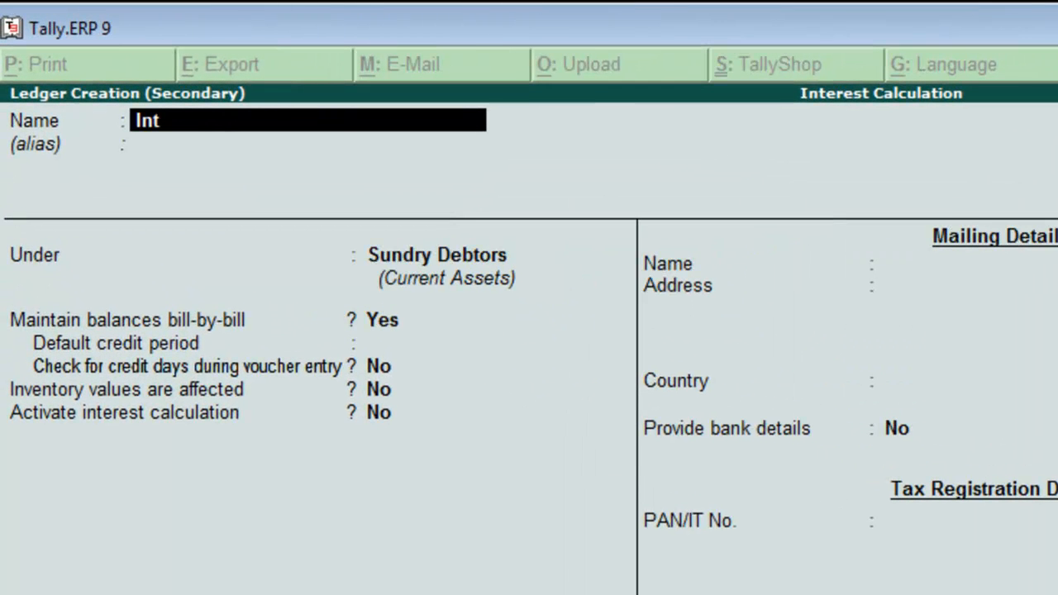
pyautogui.write('erest Received')
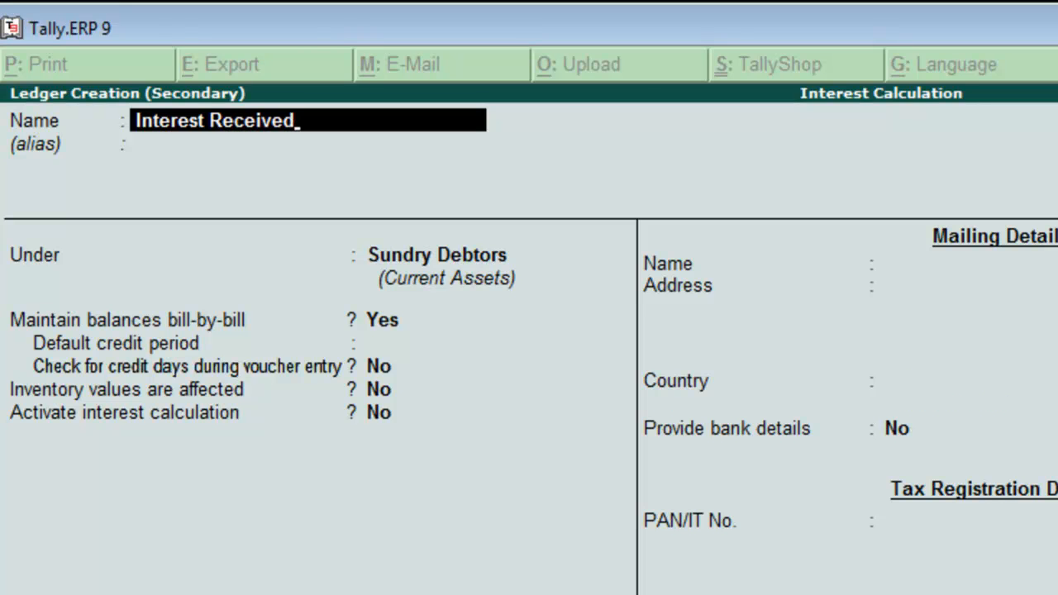
pyautogui.press('Return')
pyautogui.press('Return')
pyautogui.write('I')
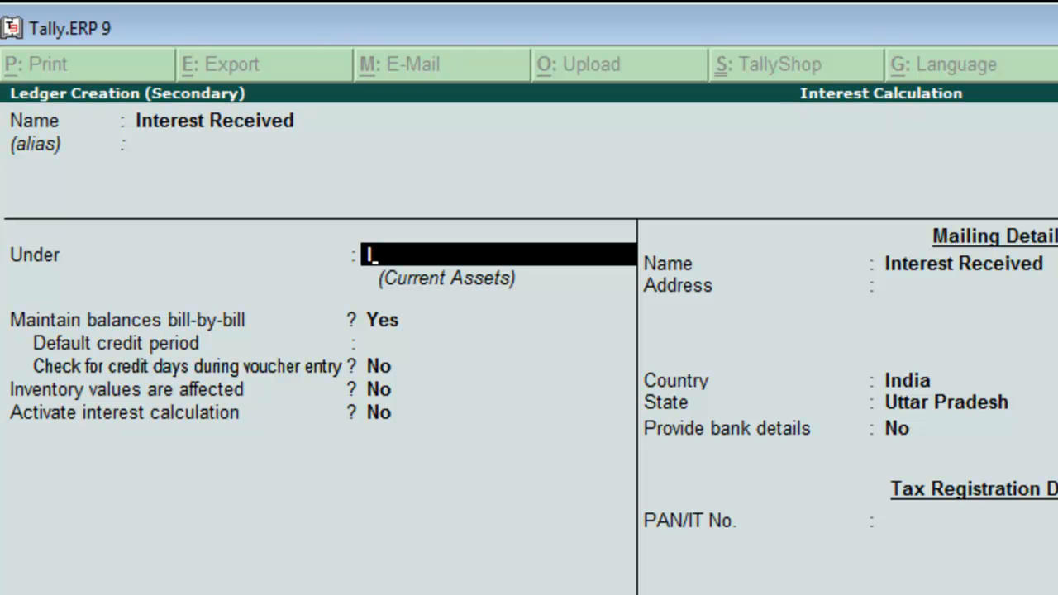
pyautogui.press('Return')
pyautogui.press('Return')
pyautogui.press('Return')
pyautogui.press('Return')
pyautogui.press('Return')
pyautogui.press('Return')
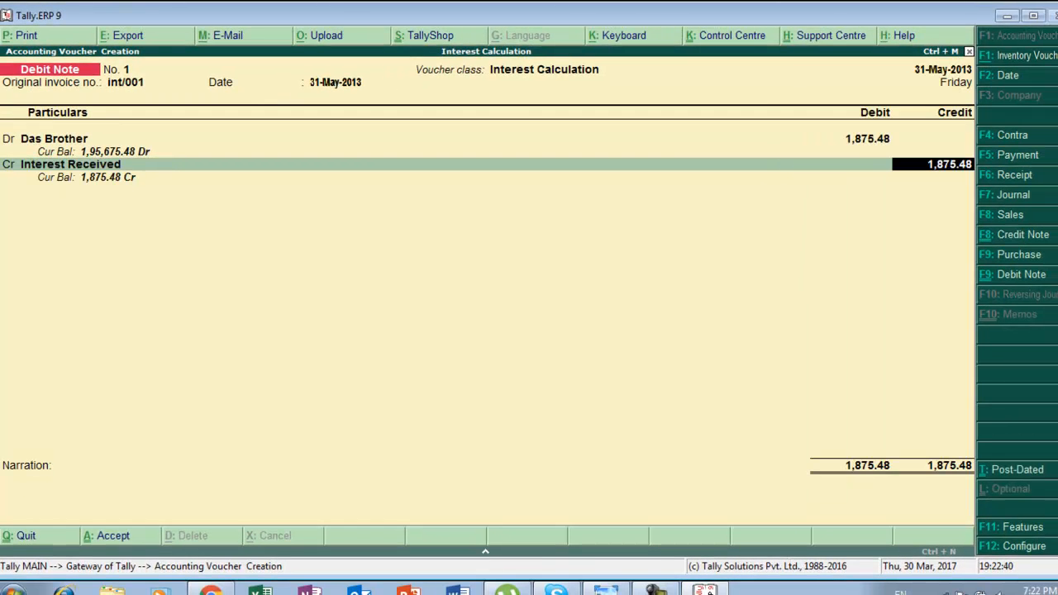
# Skip the narration and accept the Debit Note voucher.
pyautogui.press('Return')
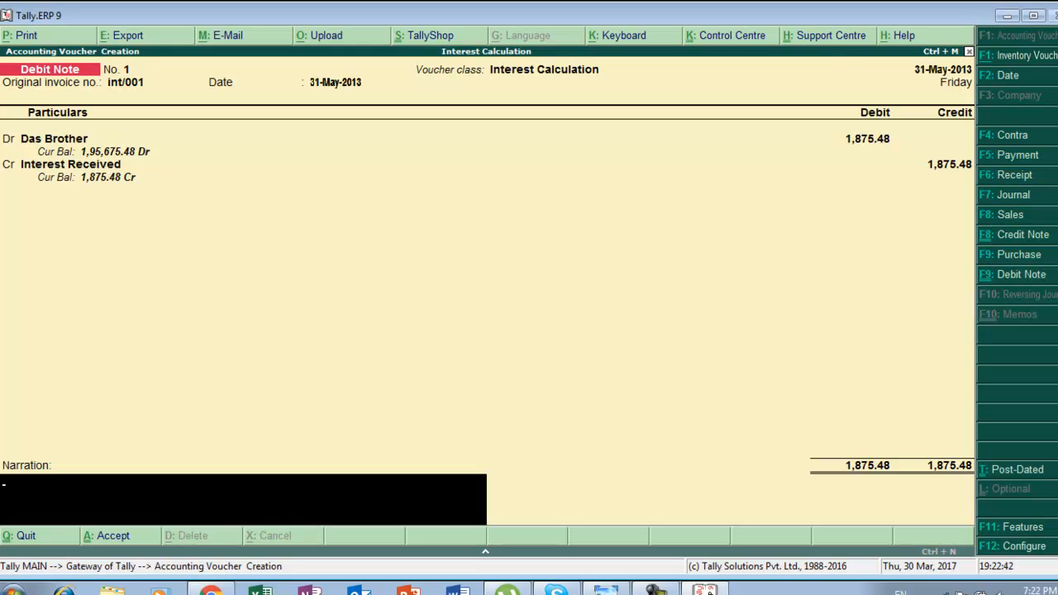
pyautogui.press('Return')
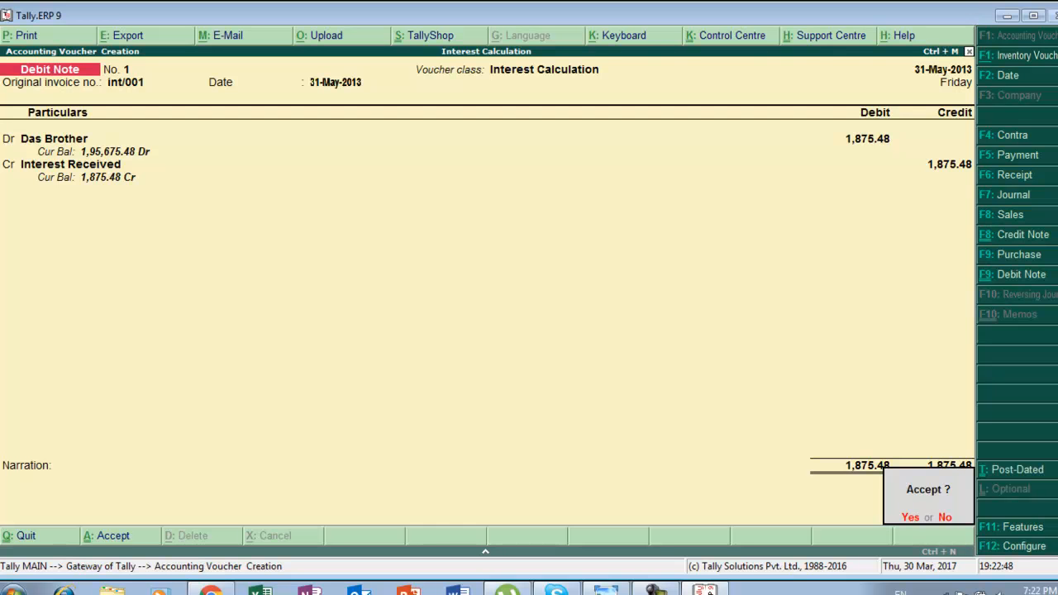
pyautogui.press('Return')
# Leave voucher creation and return to the Gateway of Tally, opening Accounts Info.
pyautogui.hotkey('alt', 'Tab')
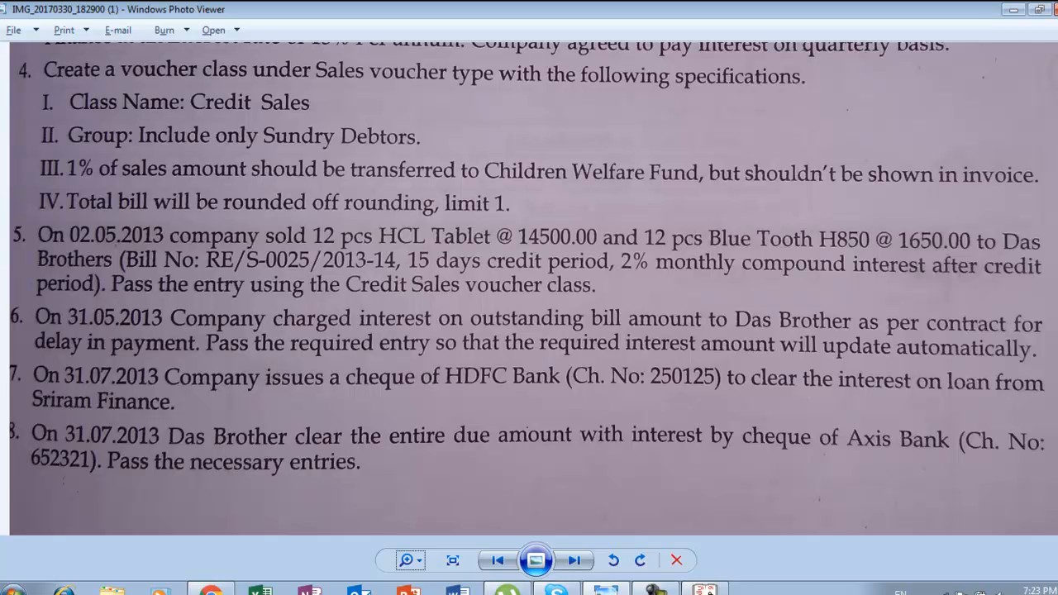
pyautogui.hotkey('alt', 'Tab')
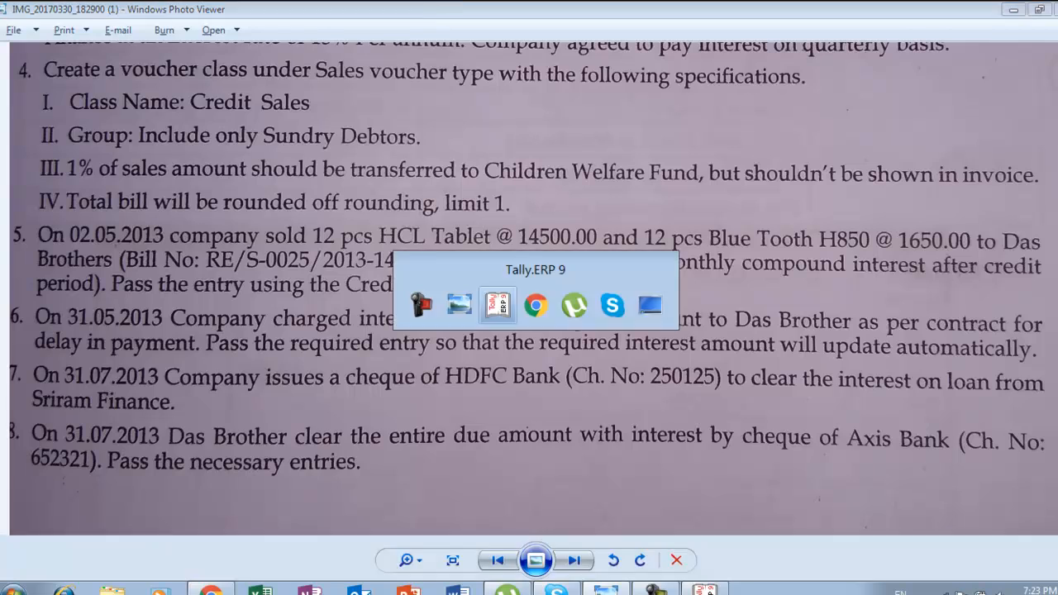
pyautogui.press('Escape')
pyautogui.press('Escape')
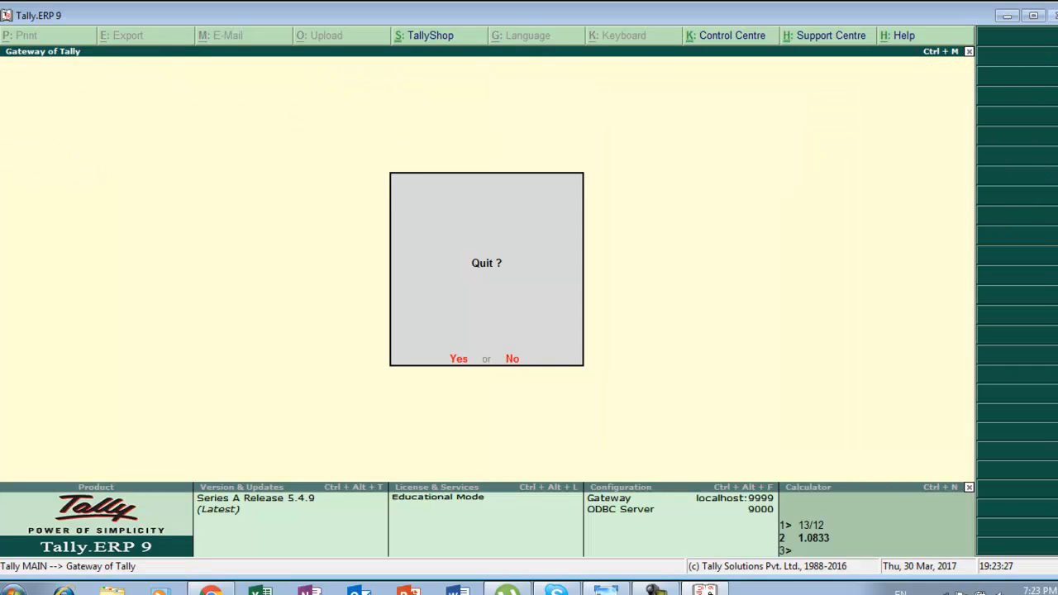
pyautogui.press('n')
pyautogui.press('Return')
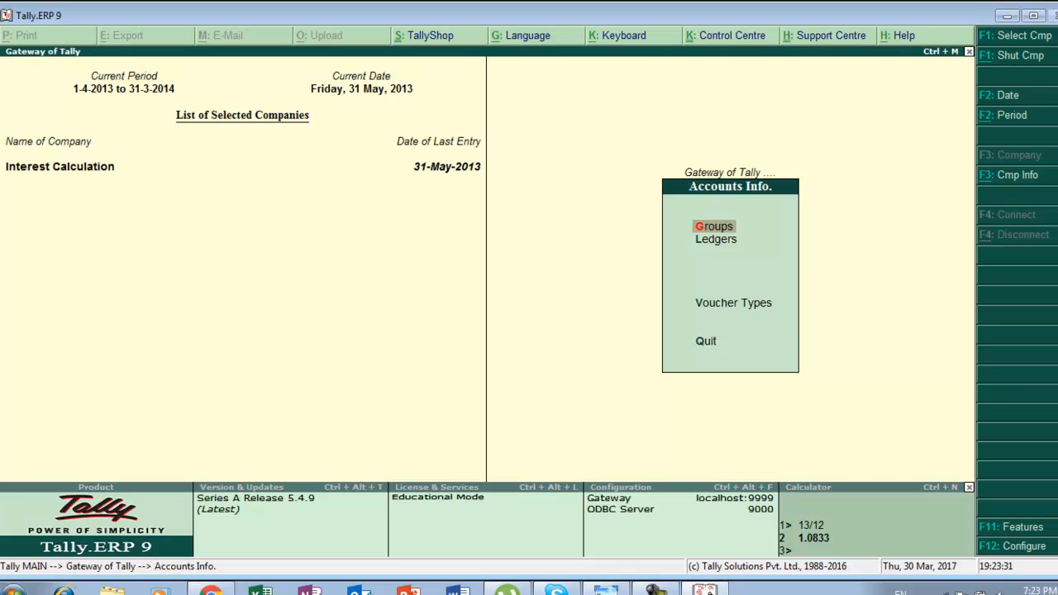
# Open the Credit Note voucher type for alteration.
pyautogui.press('Down')
pyautogui.press('Down')
pyautogui.press('Return')
pyautogui.press('Down')
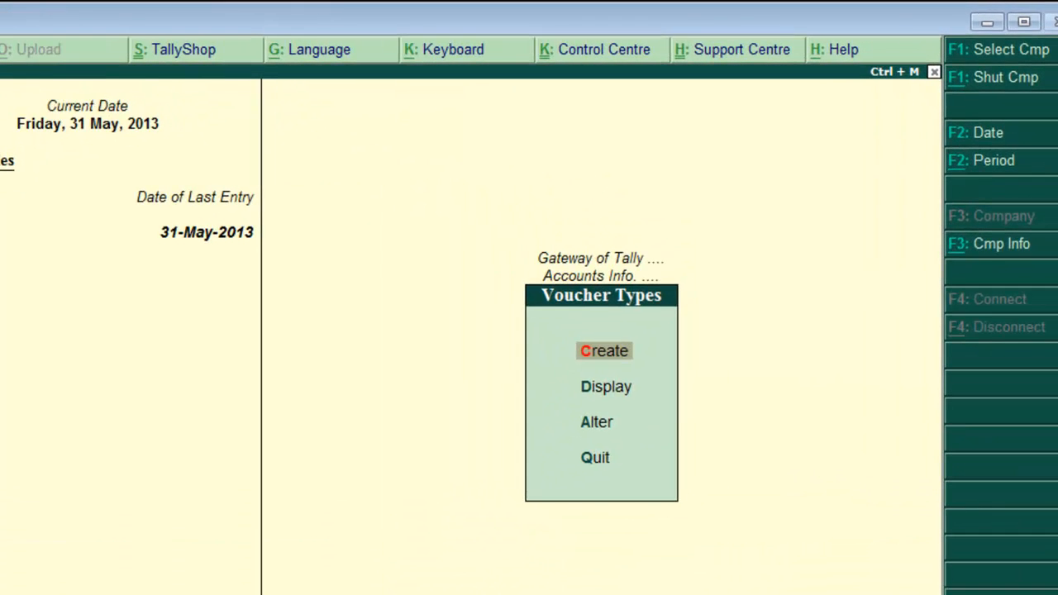
pyautogui.press('Down')
pyautogui.press('Return')
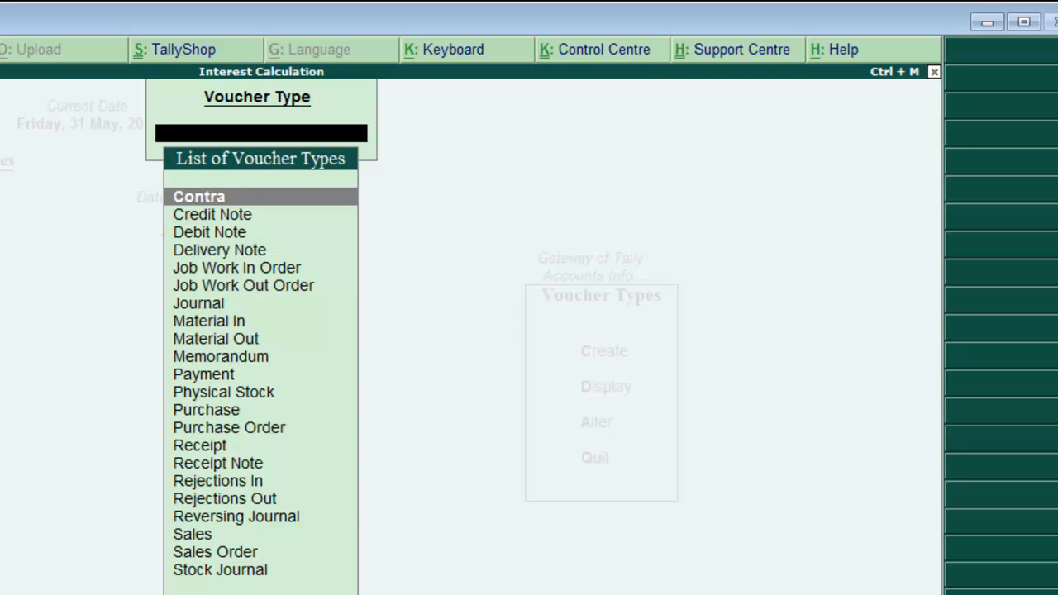
pyautogui.write('c')
pyautogui.press('Down')
pyautogui.press('Return')
pyautogui.press('Return')
pyautogui.press('Return')
pyautogui.press('Return')
pyautogui.press('Return')
pyautogui.press('Return')
pyautogui.press('Return')
pyautogui.press('Return')
pyautogui.press('Return')
pyautogui.press('Return')
pyautogui.press('Return')
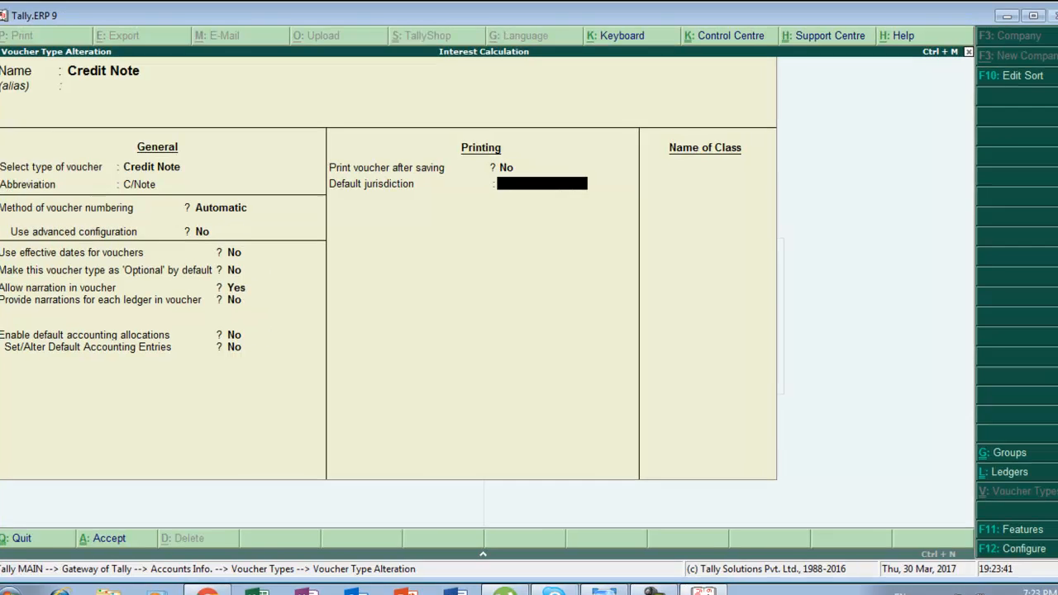
pyautogui.press('Return')
# Add a voucher class named Interest Calculation to the Credit Note type.
pyautogui.write('Inter')
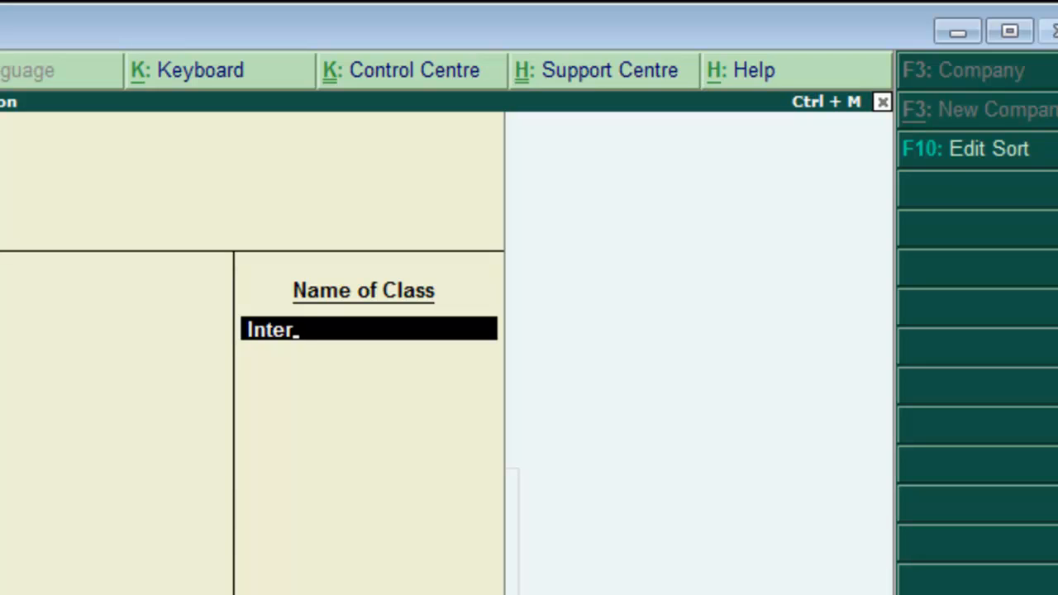
pyautogui.press('BackSpace')
pyautogui.write('rest Calculaton')
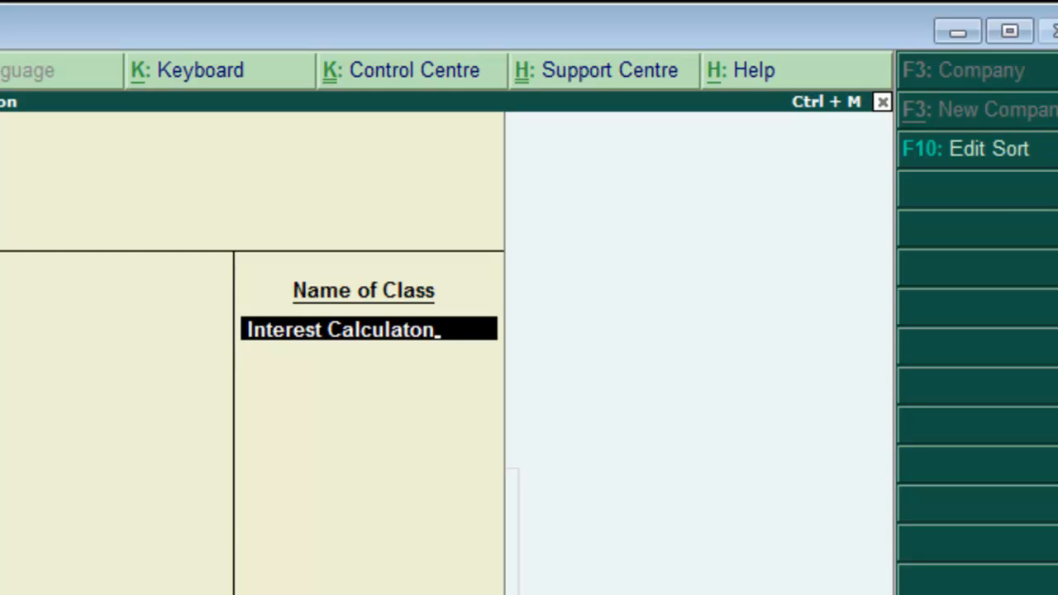
pyautogui.press('BackSpace')
pyautogui.press('BackSpace')
pyautogui.write('ion')
pyautogui.press('Return')
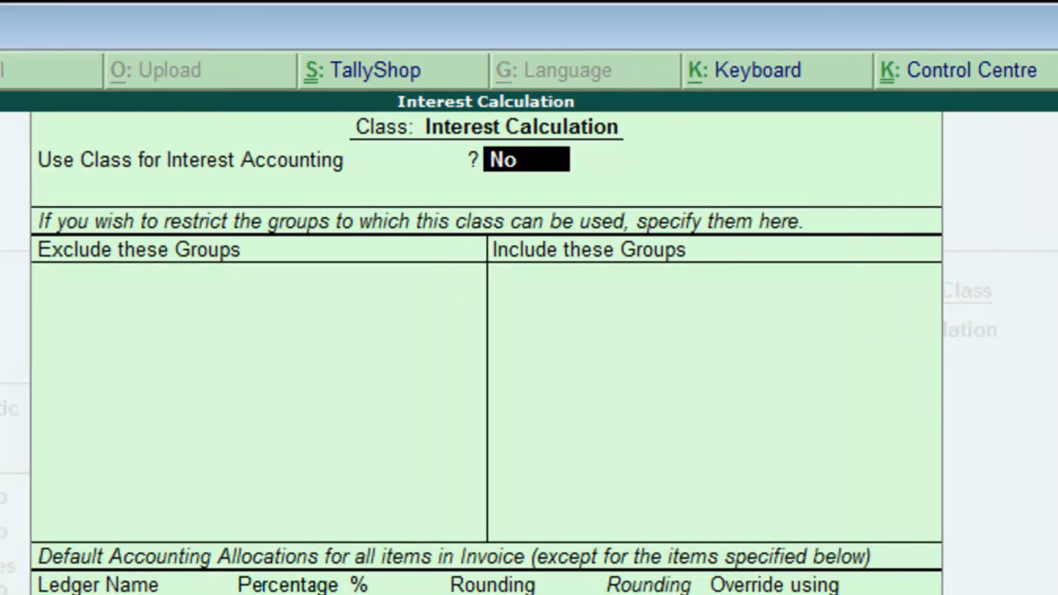
# Enable interest accounting for the Interest Calculation class and accept the Credit Note voucher type.
pyautogui.write('y')
pyautogui.press('Return')
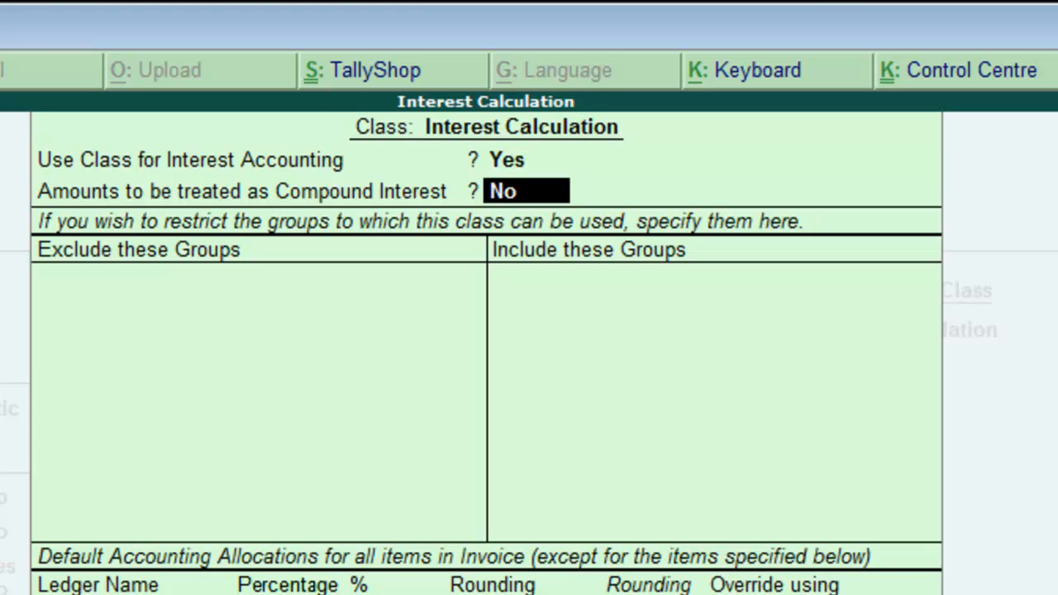
pyautogui.hotkey('ctrl', 'a')
pyautogui.hotkey('ctrl', 'a')
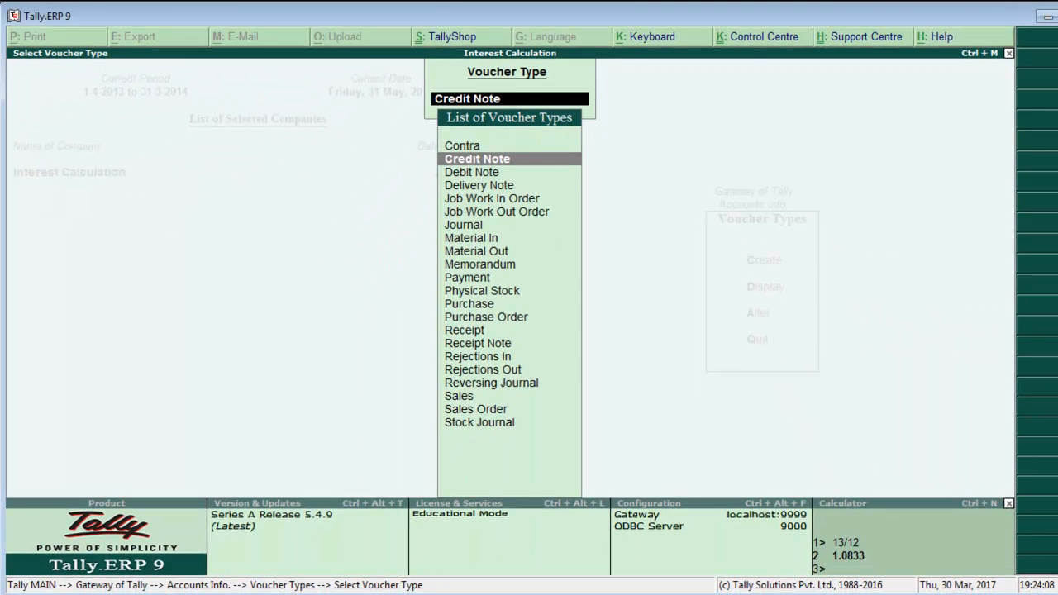
# Return to the Gateway of Tally and open Accounting Vouchers.
pyautogui.press('Escape')
pyautogui.press('Escape')
pyautogui.press('Escape')
pyautogui.press('Escape')
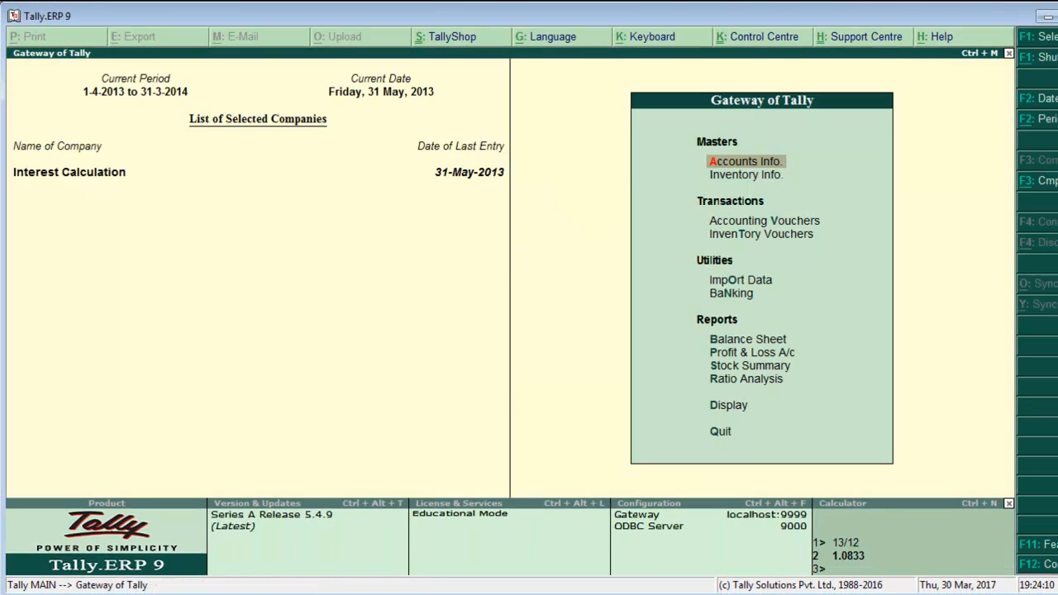
pyautogui.press('Down')
pyautogui.press('Down')
pyautogui.press('Down')
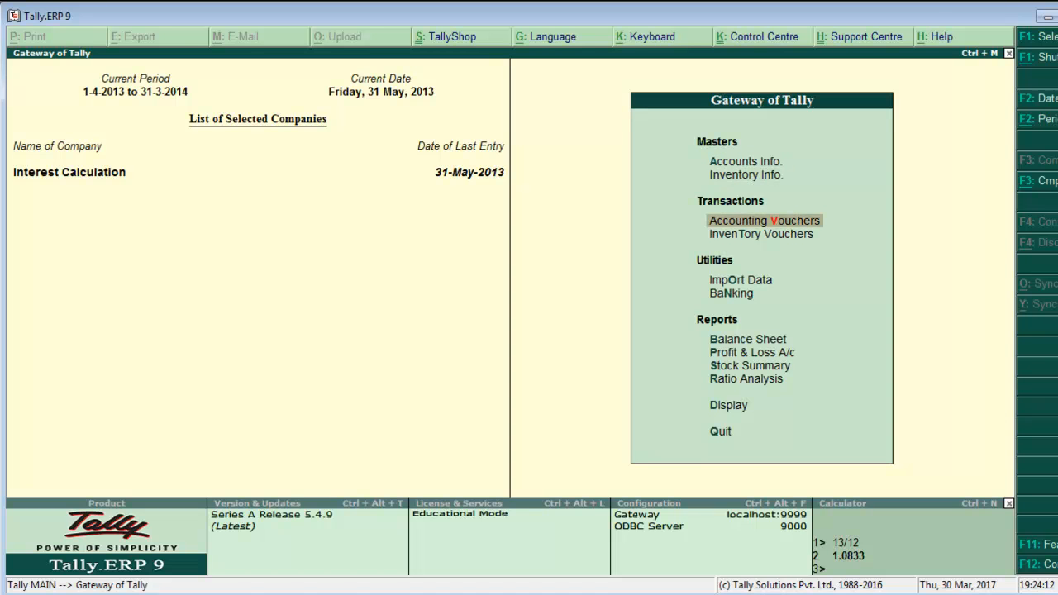
pyautogui.press('Up')
pyautogui.press('Return')
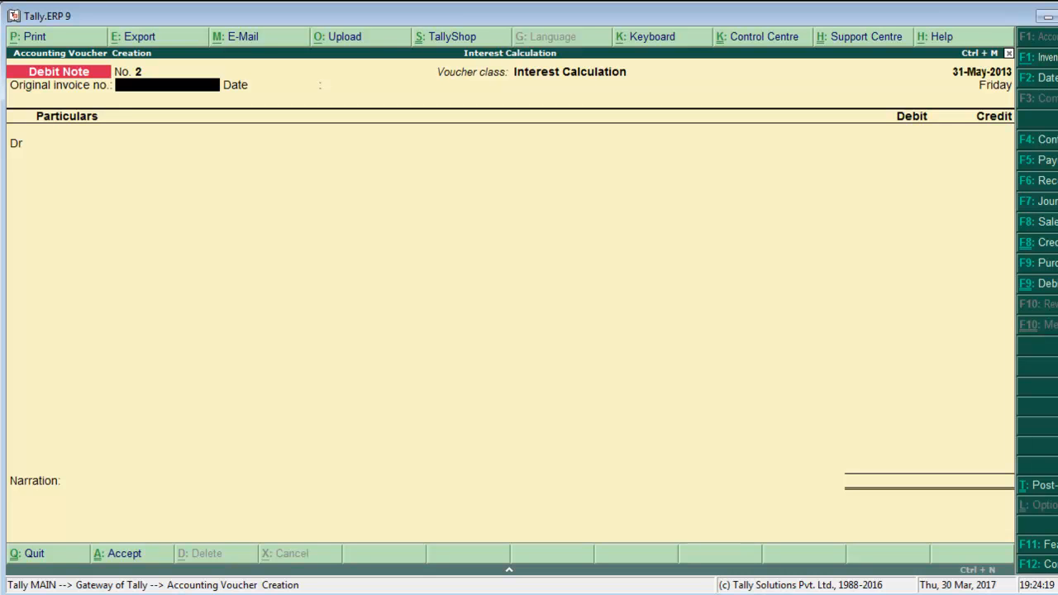
# Switch to a Credit Note using the Interest Calculation class and set its date to 31-7.
pyautogui.hotkey('ctrl', 'F8')
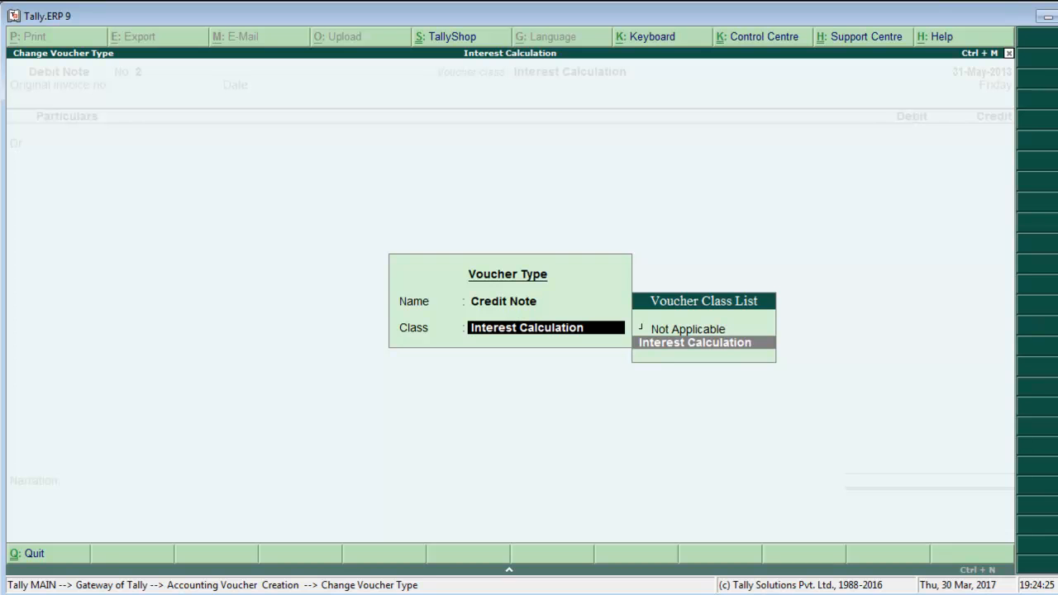
pyautogui.press('Return')
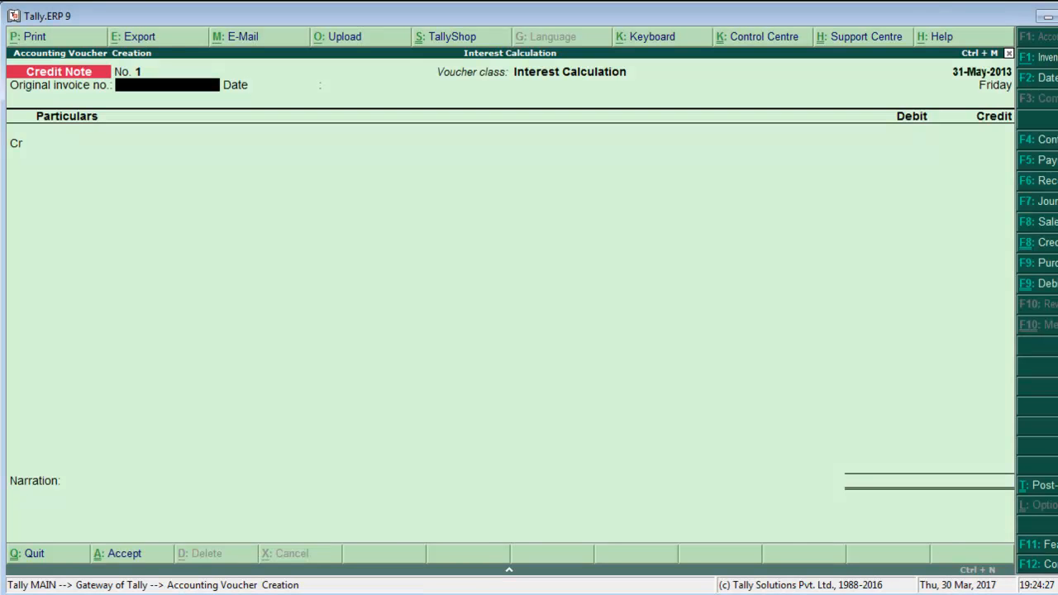
pyautogui.hotkey('alt', 'Tab')
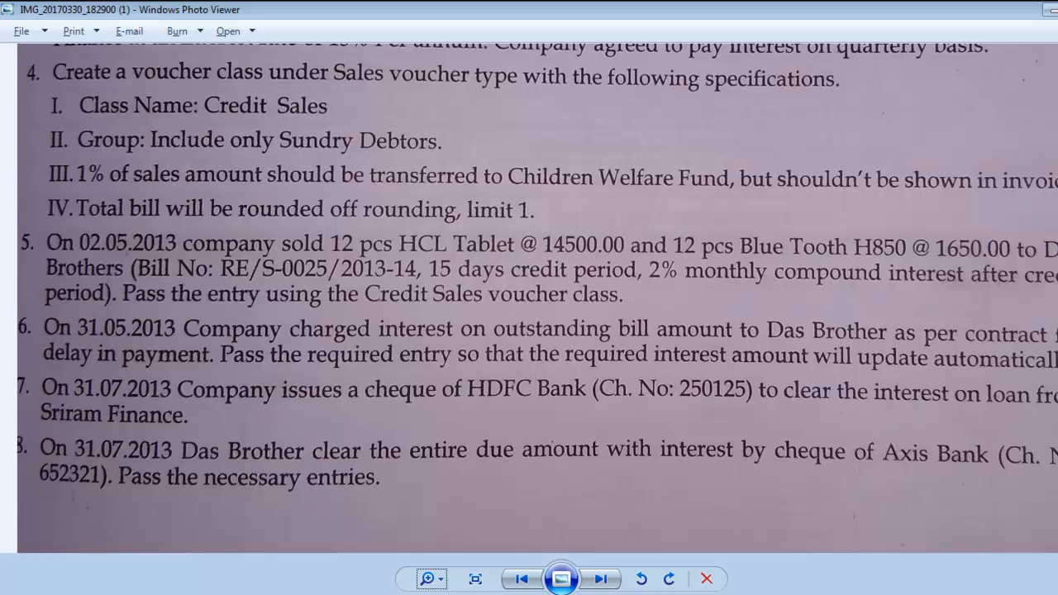
pyautogui.hotkey('alt', 'Tab')
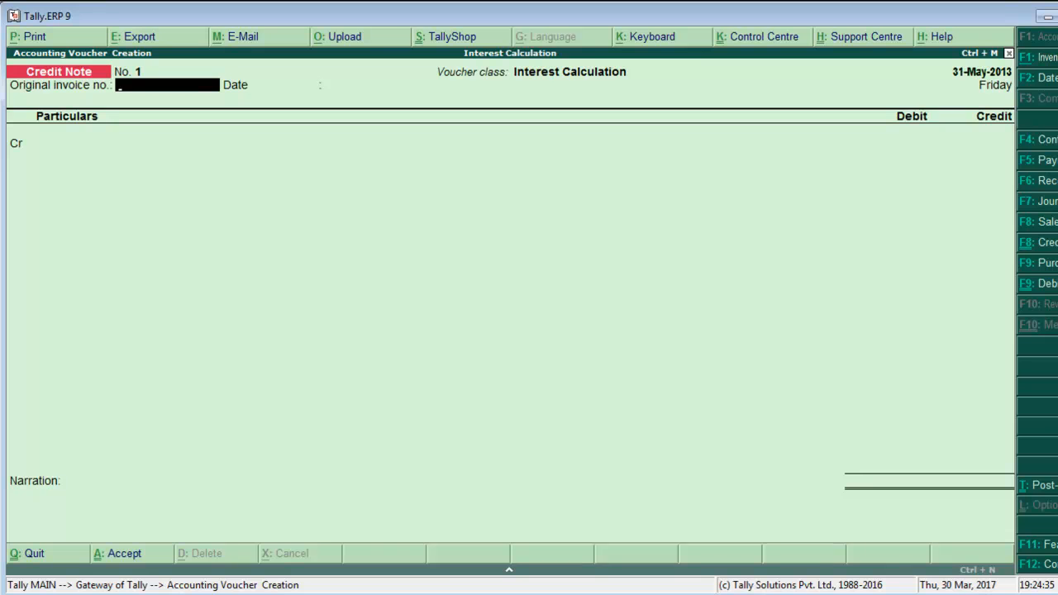
pyautogui.press('F2')
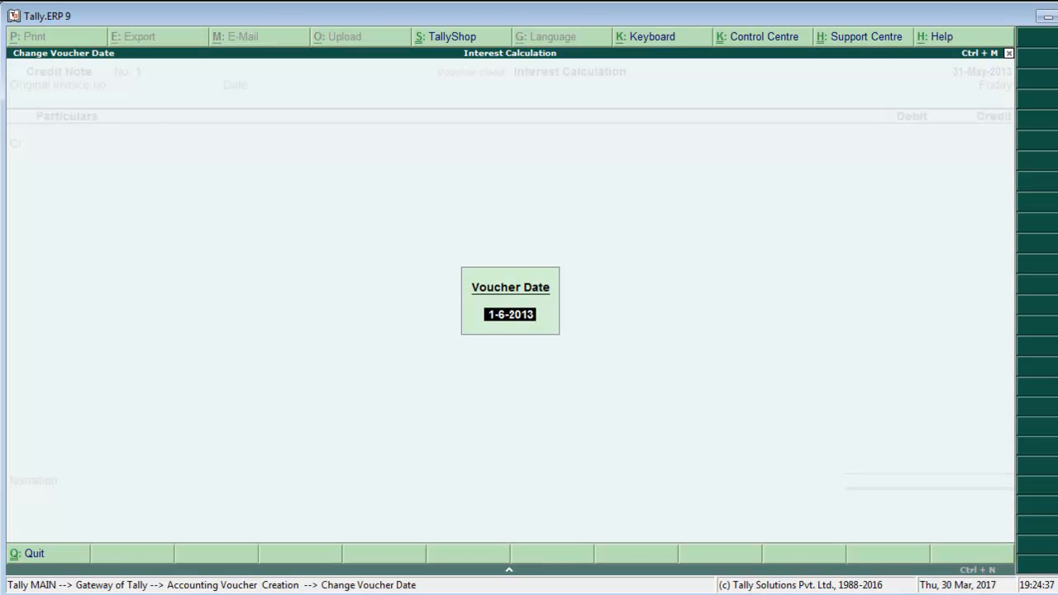
pyautogui.write('31-7')
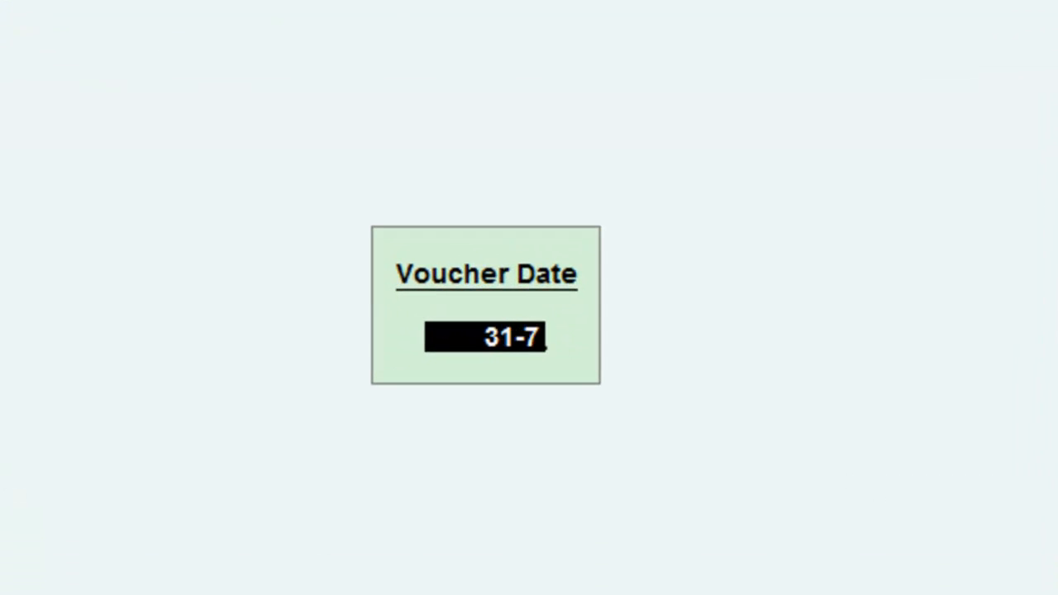
pyautogui.press('Return')
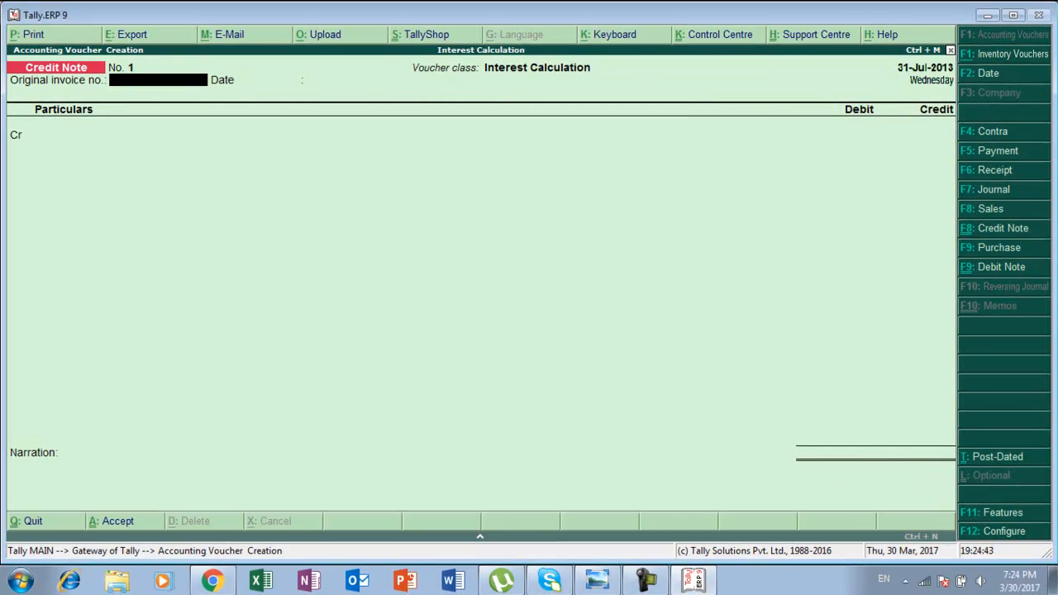
# Enter int/002 as the original invoice number and credit Loan From Sriram Finance with its calculated interest.
pyautogui.write('int/002')
pyautogui.press('Return')
pyautogui.press('Return')
pyautogui.press('Down')
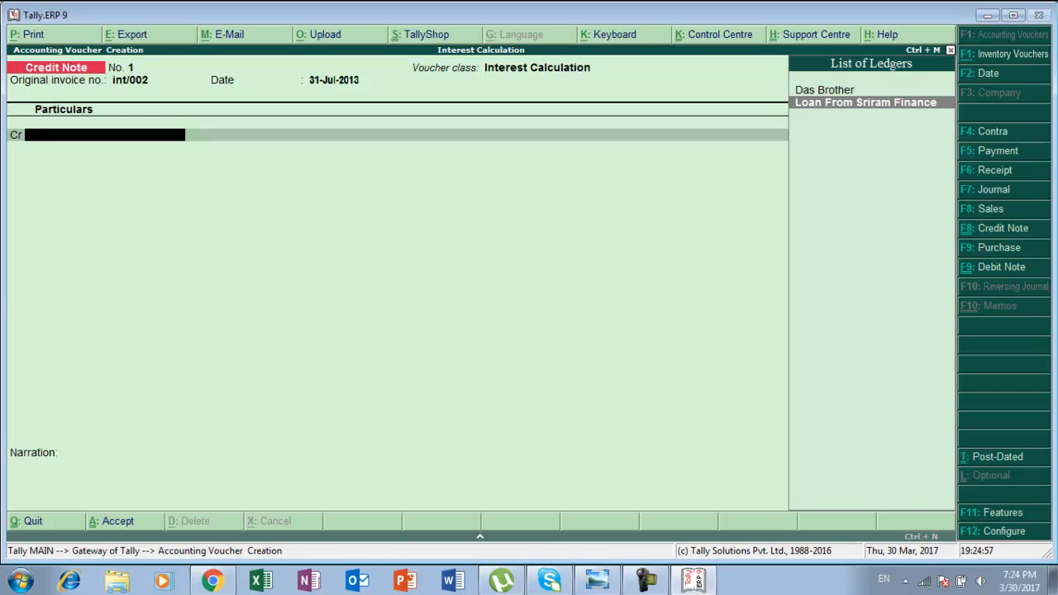
pyautogui.press('Return')
pyautogui.press('Return')
pyautogui.press('Return')
pyautogui.press('Return')
pyautogui.press('Return')
pyautogui.press('Return')
pyautogui.press('Return')
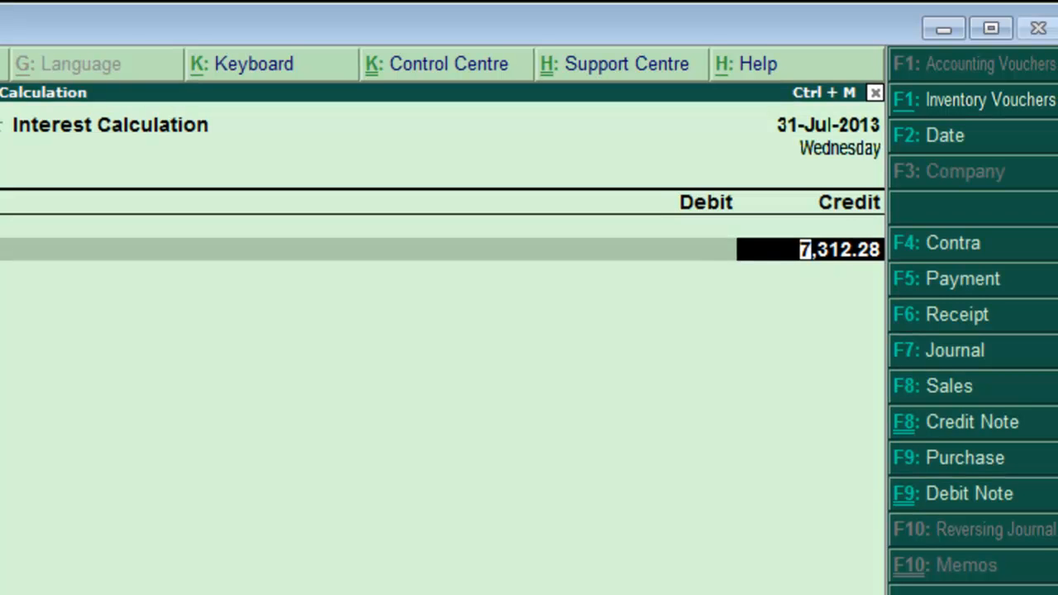
pyautogui.press('Return')
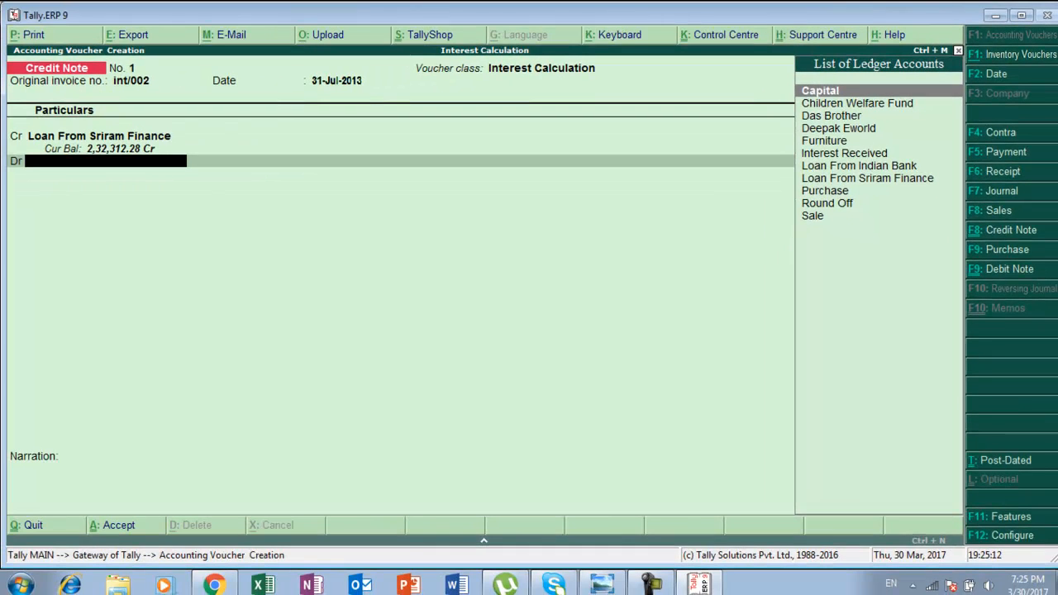
# Create an Interest Paid ledger under Indirect Expenses and debit it in the Credit Note.
pyautogui.hotkey('alt', 'c')
pyautogui.write('Inte')
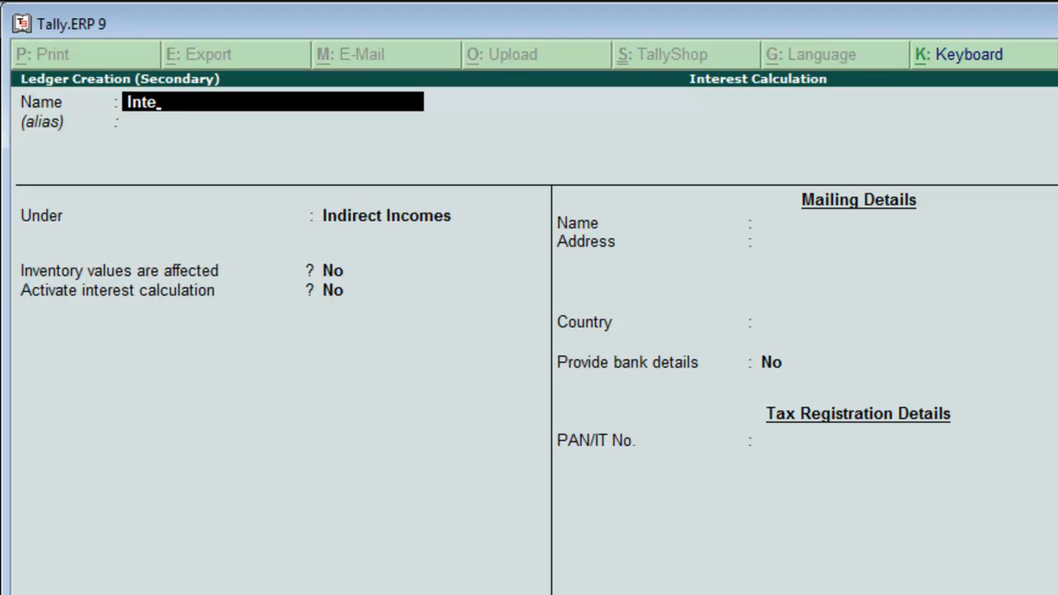
pyautogui.write('rest Paid')
pyautogui.press('Return')
pyautogui.press('Return')
pyautogui.write('I')
pyautogui.press('Return')
pyautogui.press('Return')
pyautogui.press('Return')
pyautogui.press('Return')
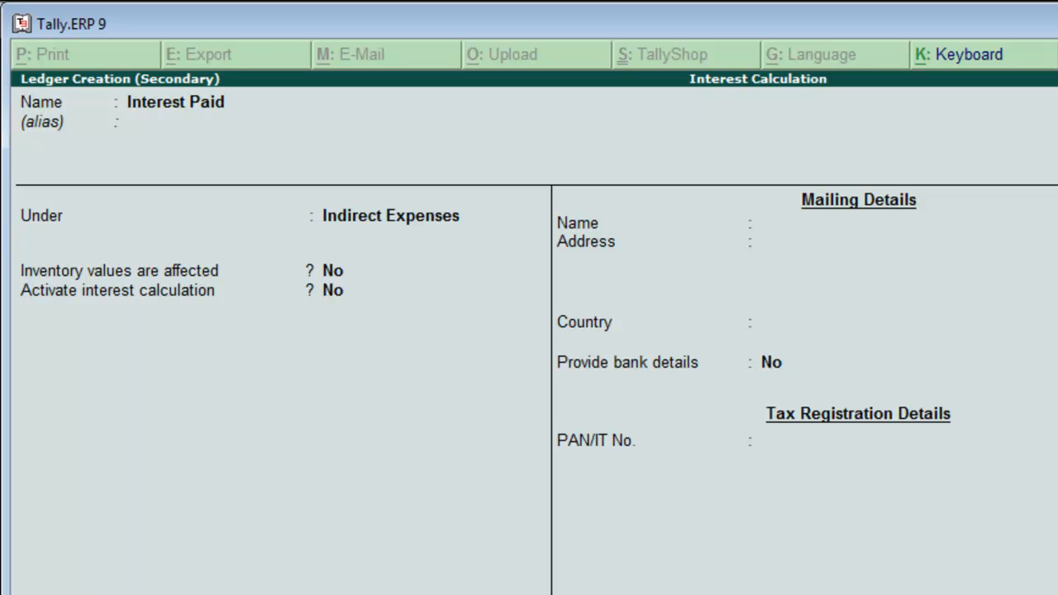
pyautogui.press('Return')
pyautogui.press('Return')
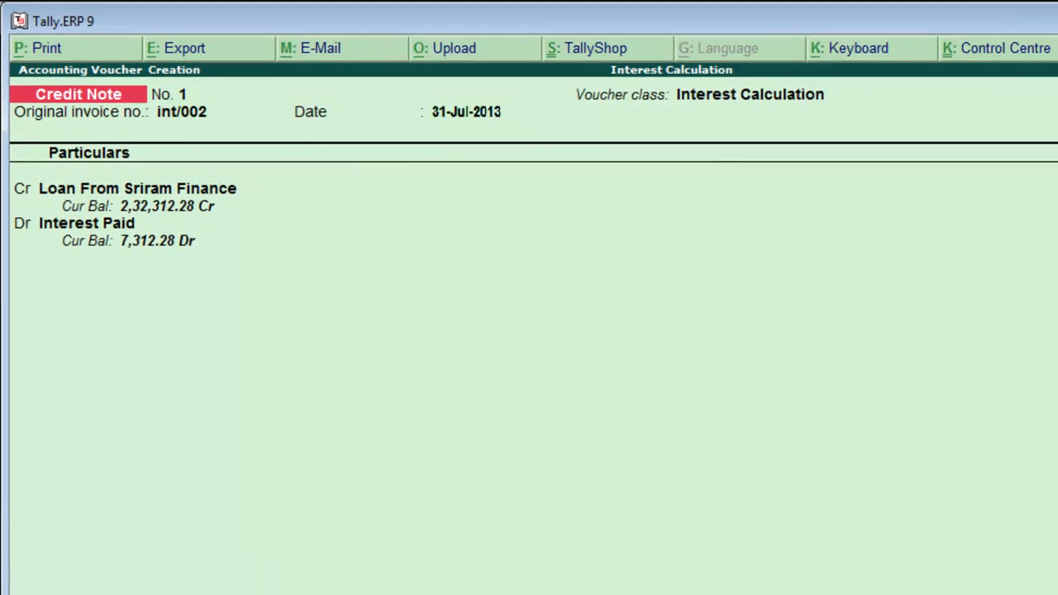
# Accept the Credit Note voucher.
pyautogui.press('Return')
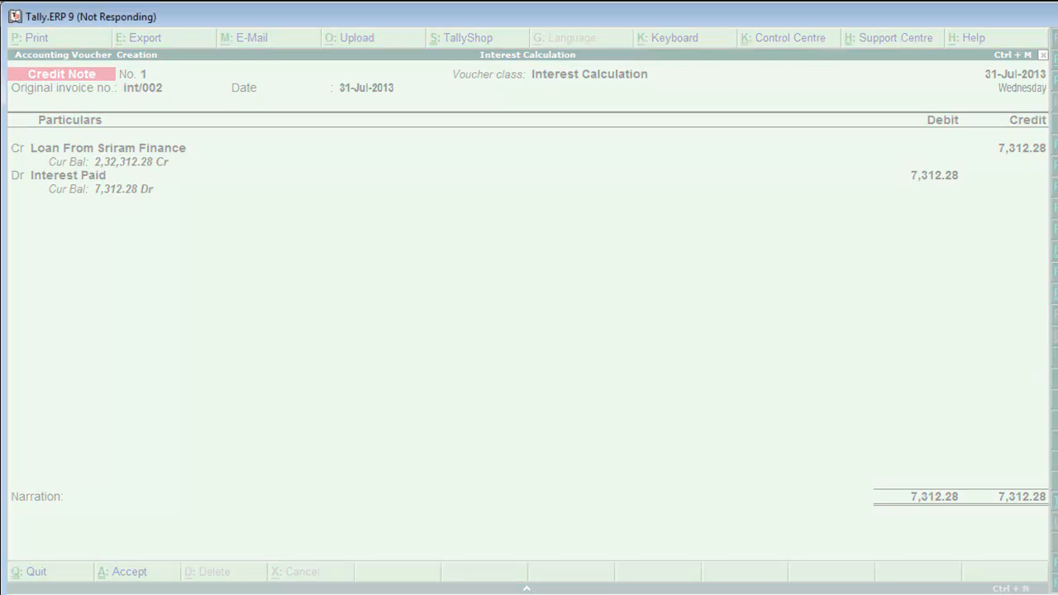
pyautogui.hotkey('alt', 'Tab')
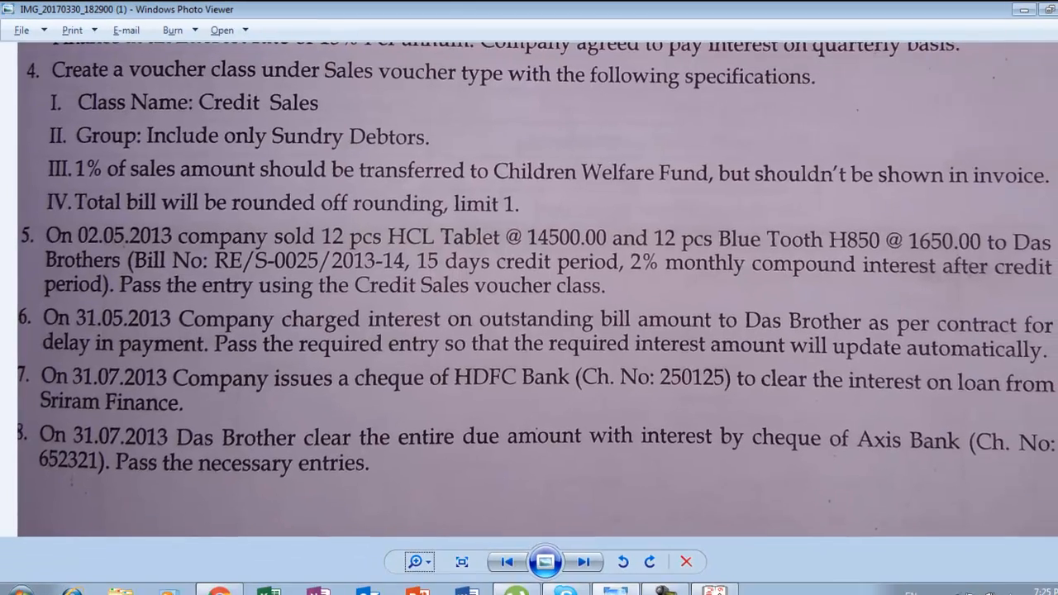
pyautogui.hotkey('alt', 'Tab')
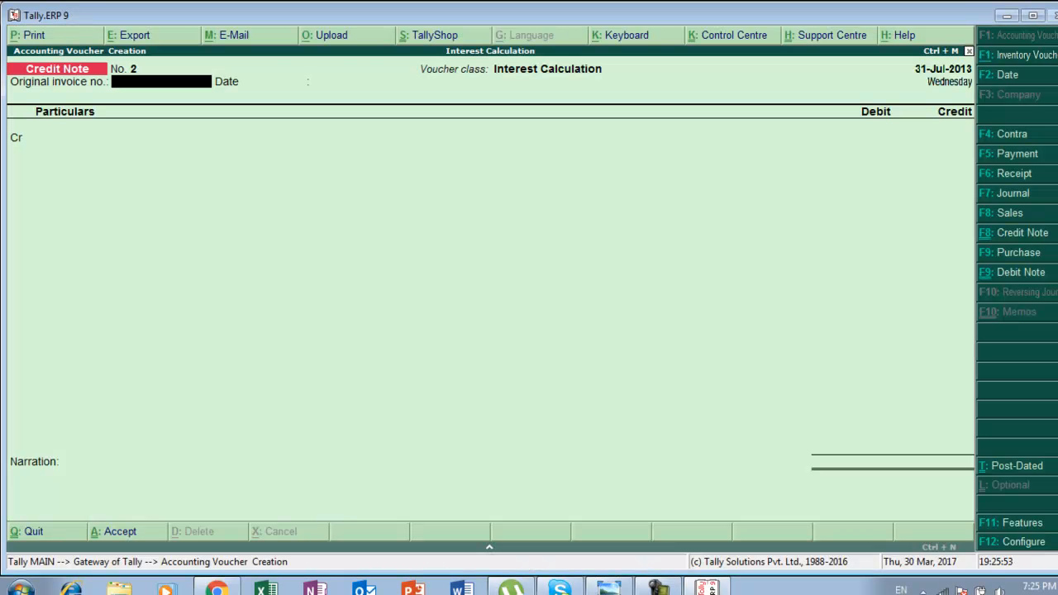
# Switch to a Payment voucher and debit Loan From Sriram Finance.
pyautogui.press('F5')
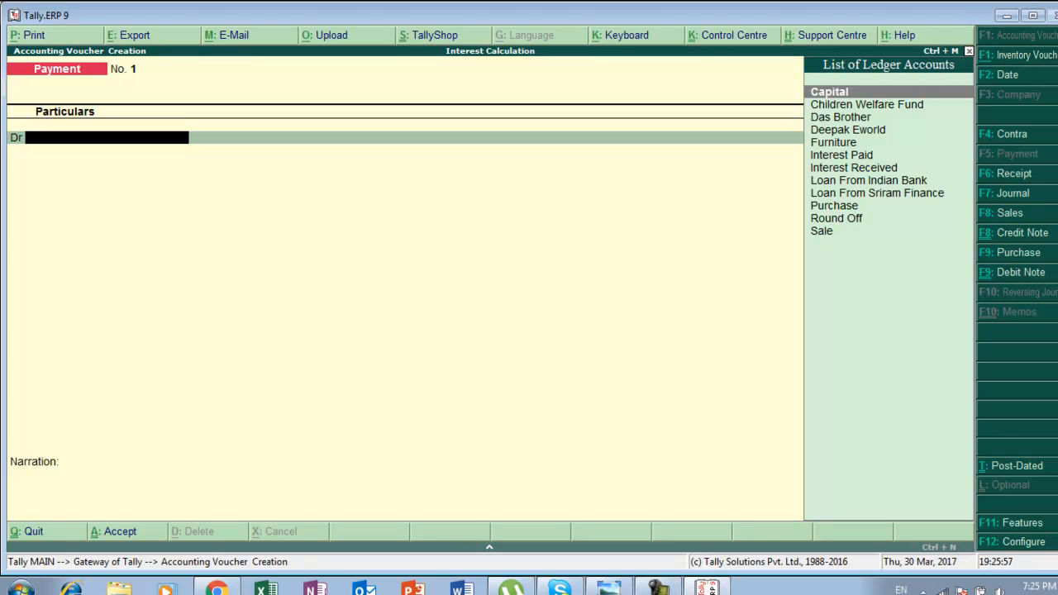
pyautogui.press('Down')
pyautogui.press('Down')
pyautogui.press('Down')
pyautogui.press('Down')
pyautogui.press('Down')
pyautogui.press('Down')
pyautogui.press('Down')
pyautogui.press('Down')
pyautogui.press('Return')
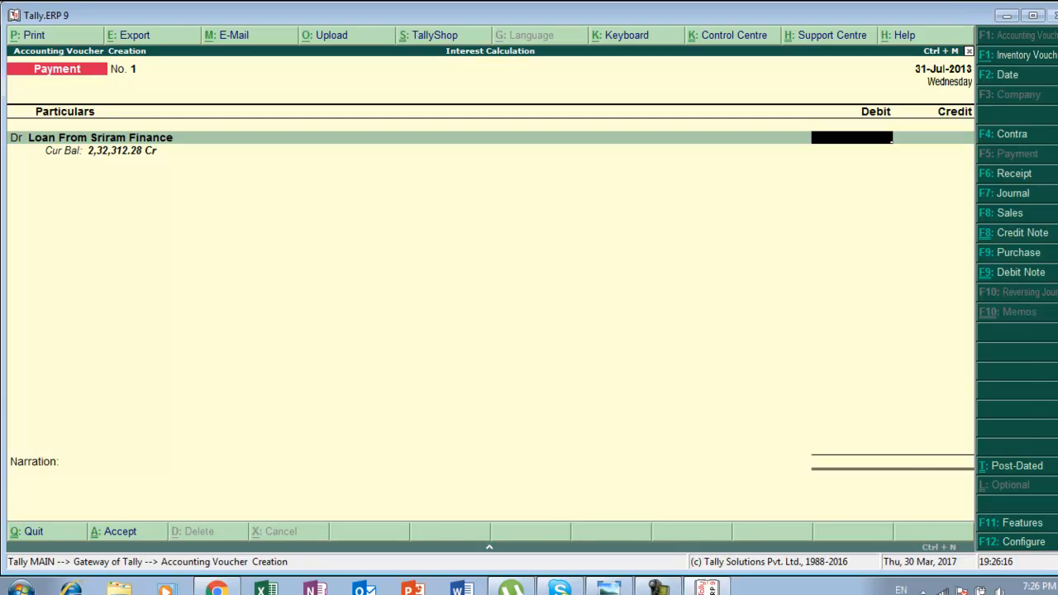
# Compute 232312.28-225000 in the calculator to enter the debit amount for the loan.
pyautogui.hotkey('ctrl', 'n')
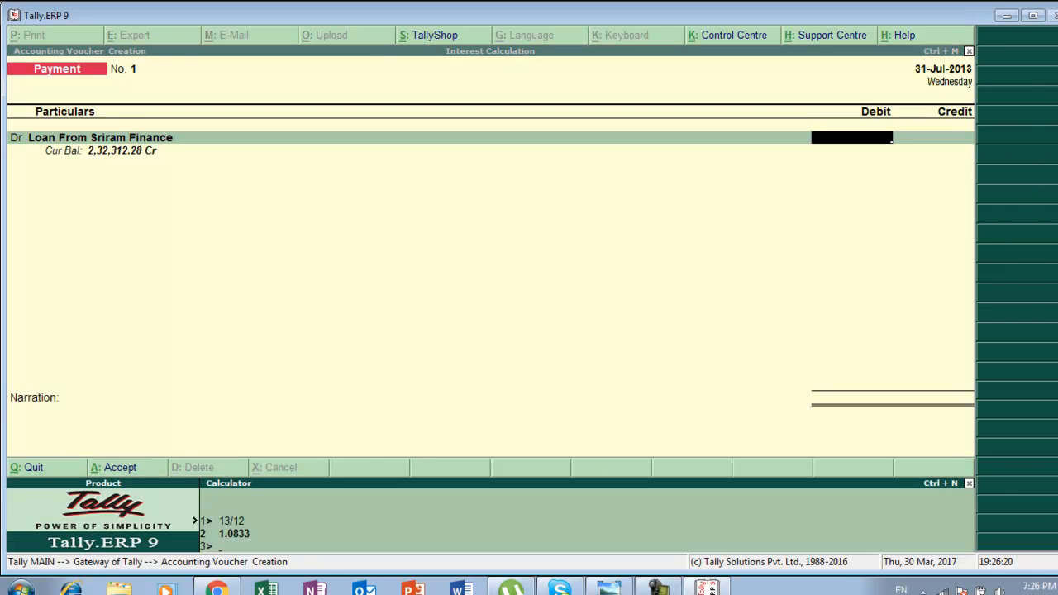
pyautogui.write('23')
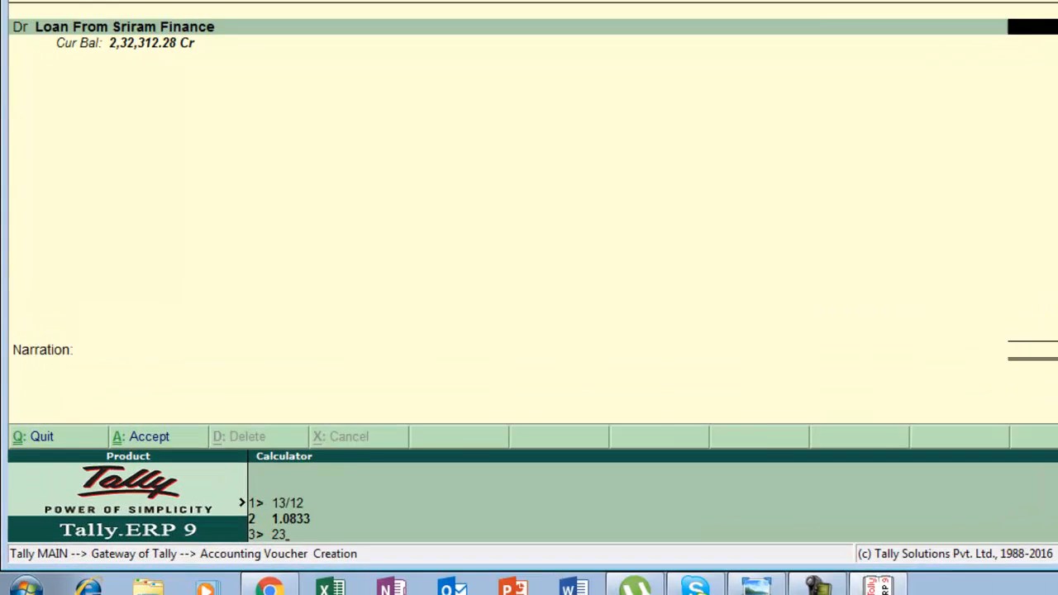
pyautogui.write('2')
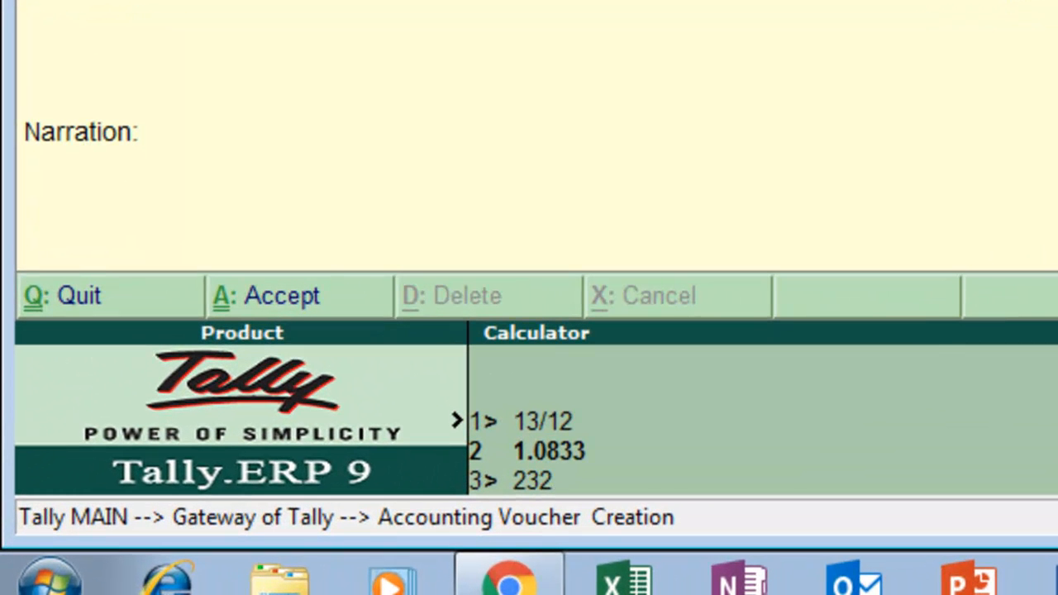
pyautogui.write('312.28')
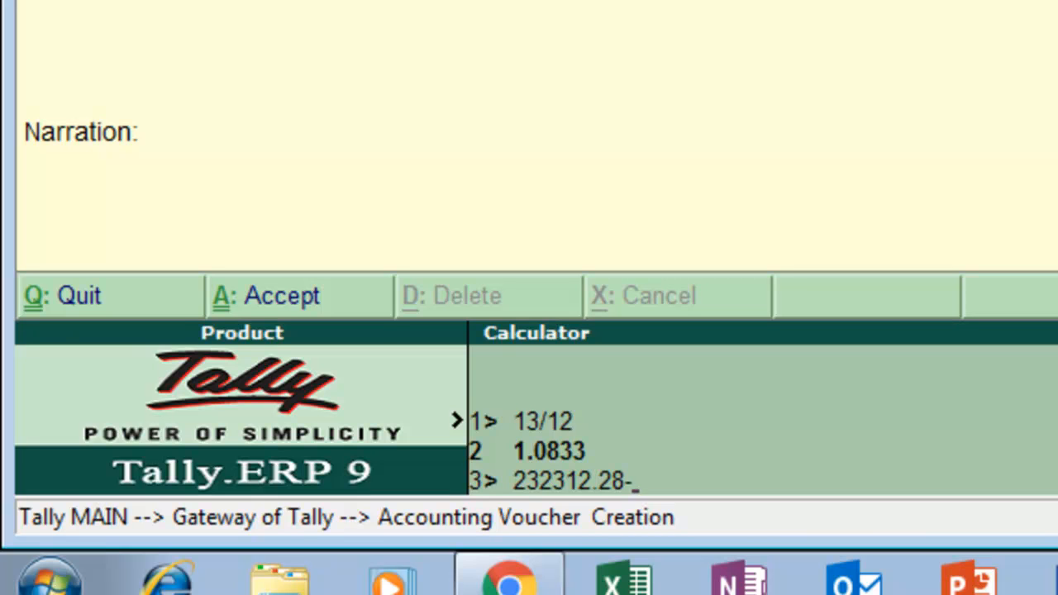
pyautogui.write('-2')
pyautogui.write('25000')
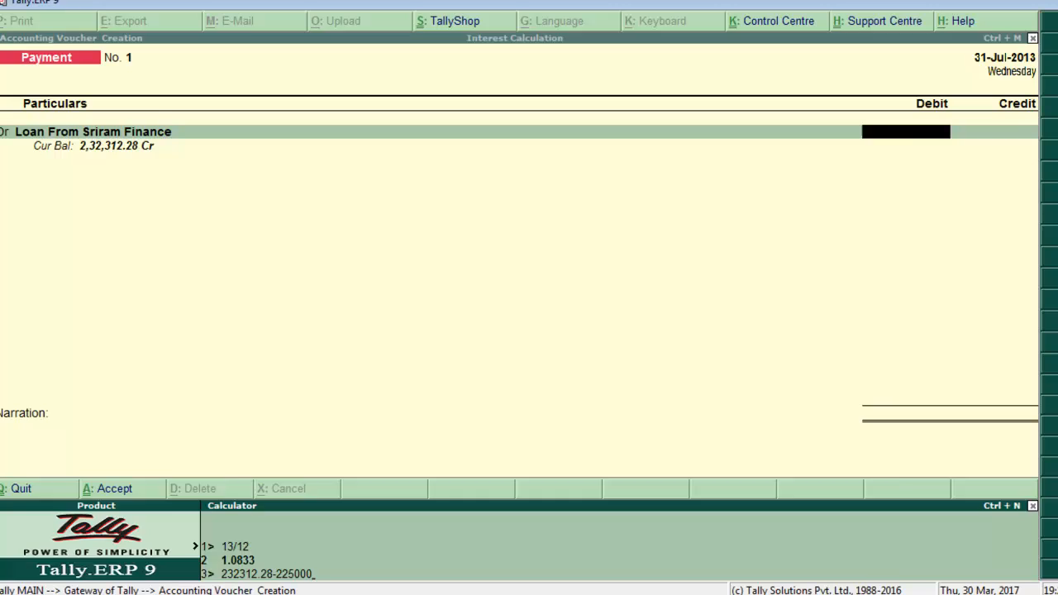
pyautogui.press('Return')
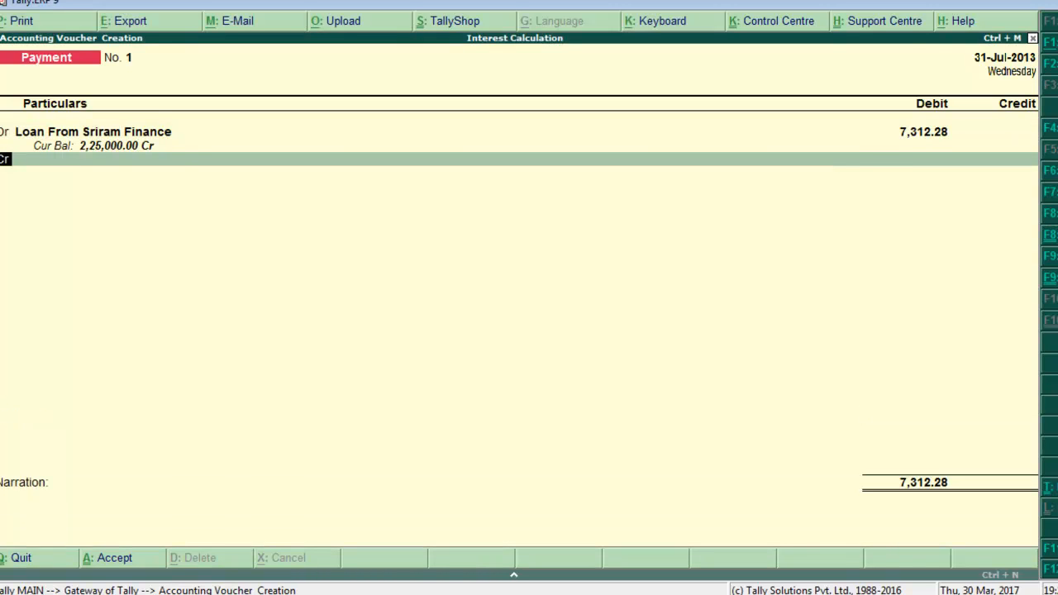
# Credit Hdfc Bank in the Payment voucher.
pyautogui.press('Return')
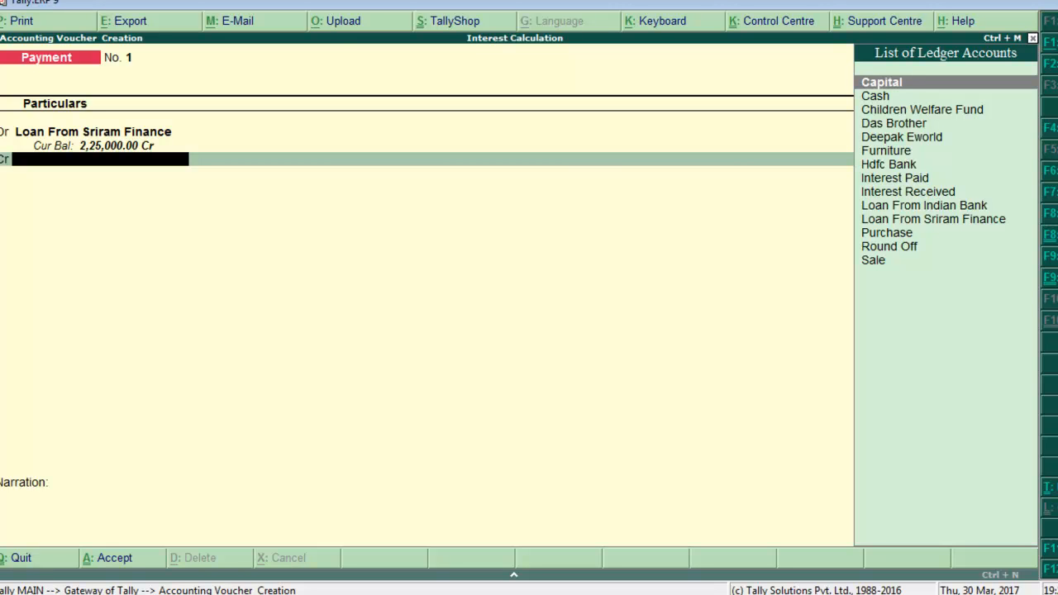
pyautogui.press('Down')
pyautogui.press('Down')
pyautogui.press('Down')
pyautogui.press('Down')
pyautogui.press('Down')
pyautogui.press('Down')
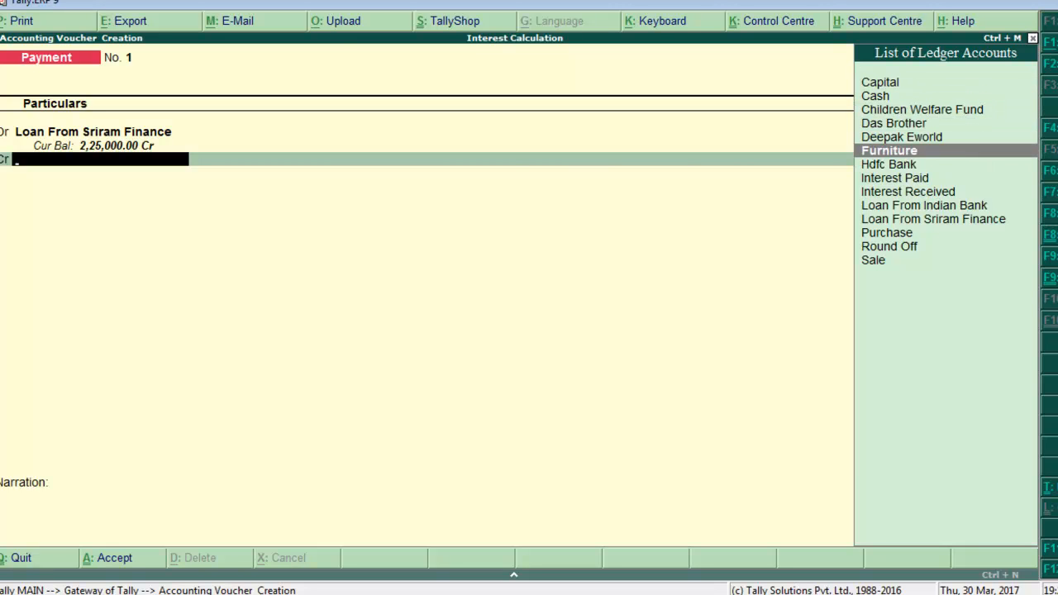
pyautogui.hotkey('alt', 'Tab')
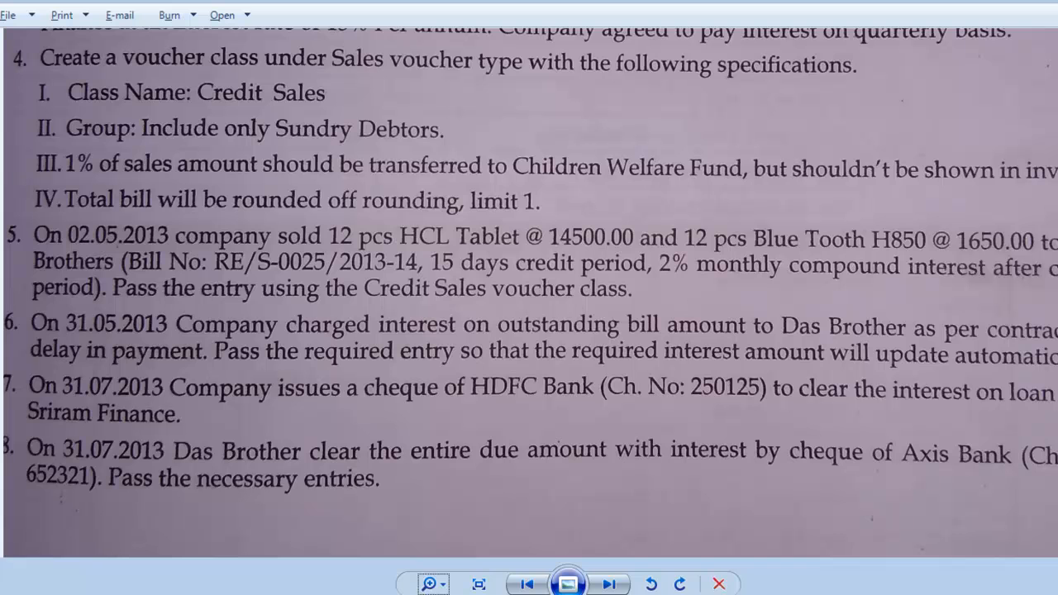
pyautogui.hotkey('alt', 'Tab')
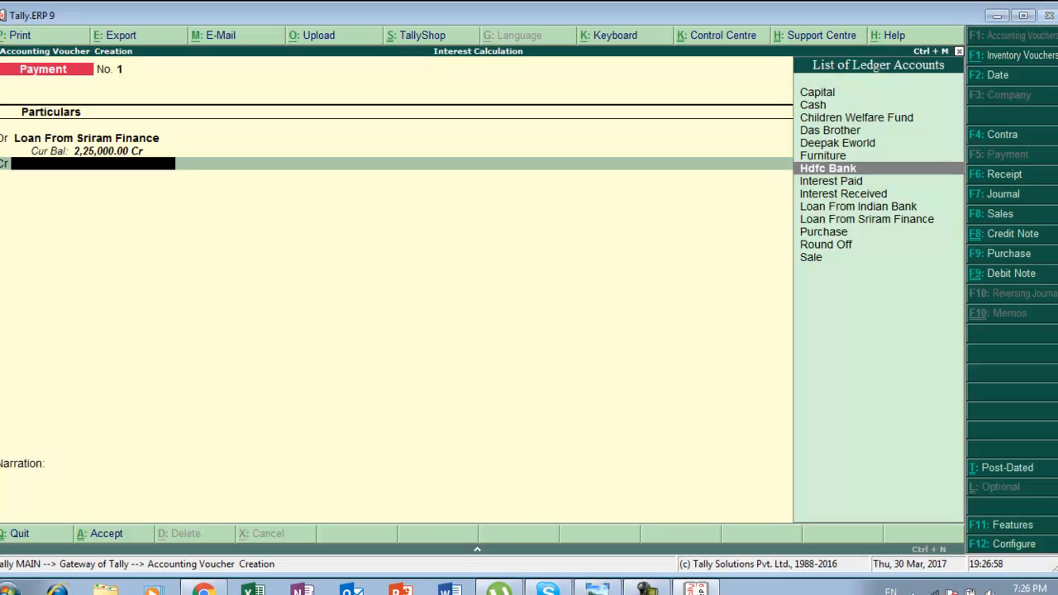
pyautogui.press('Return')
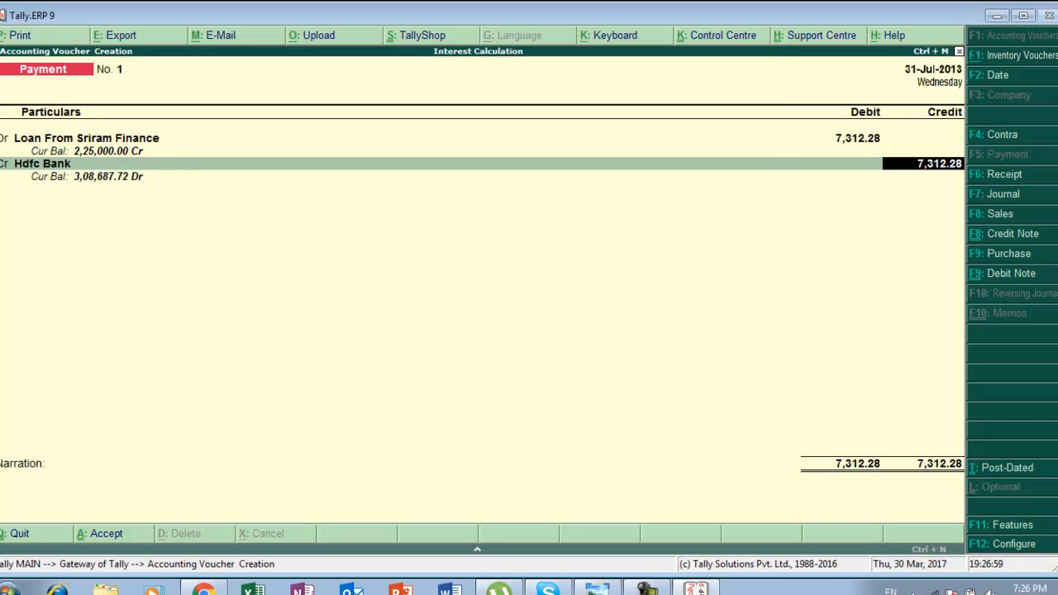
# Enter cheque number 250125 in Hdfc Bank's bank allocation and accept the Payment voucher.
pyautogui.press('Return')
pyautogui.press('Return')
pyautogui.press('Return')
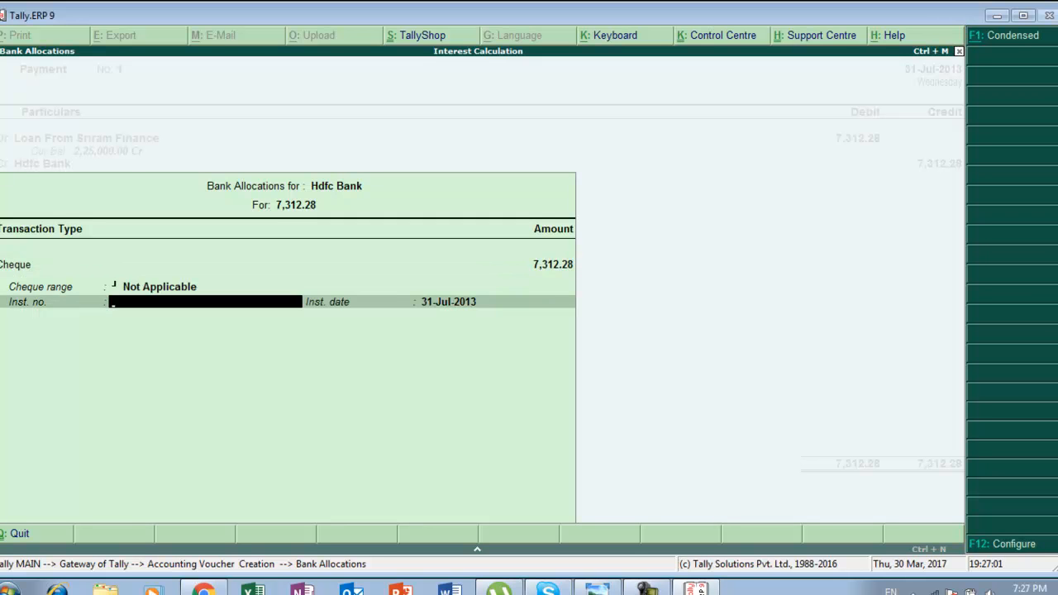
pyautogui.hotkey('alt', 'Tab')
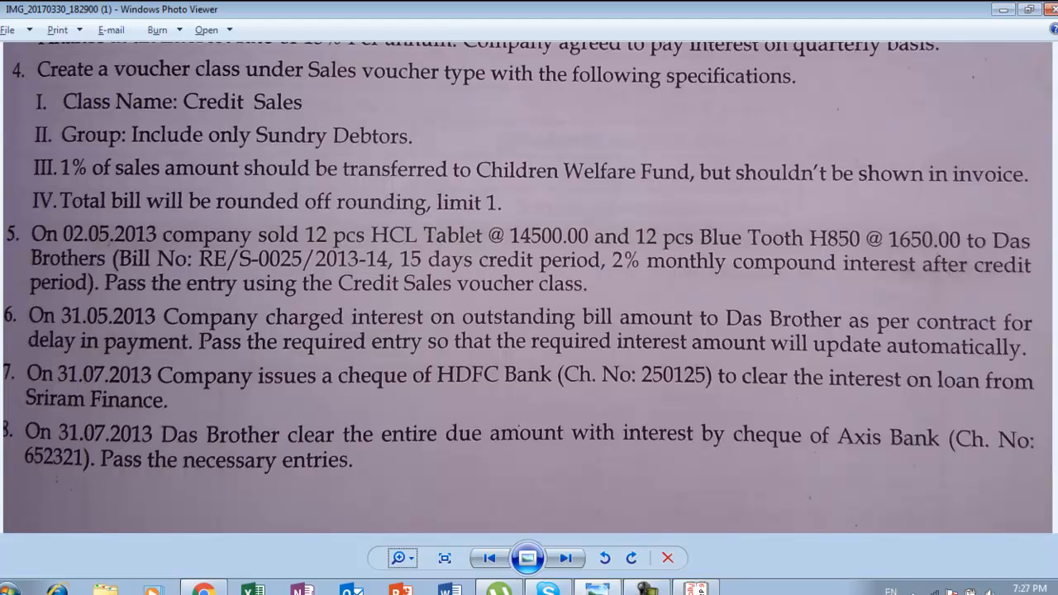
pyautogui.hotkey('alt', 'Tab')
pyautogui.write('2')
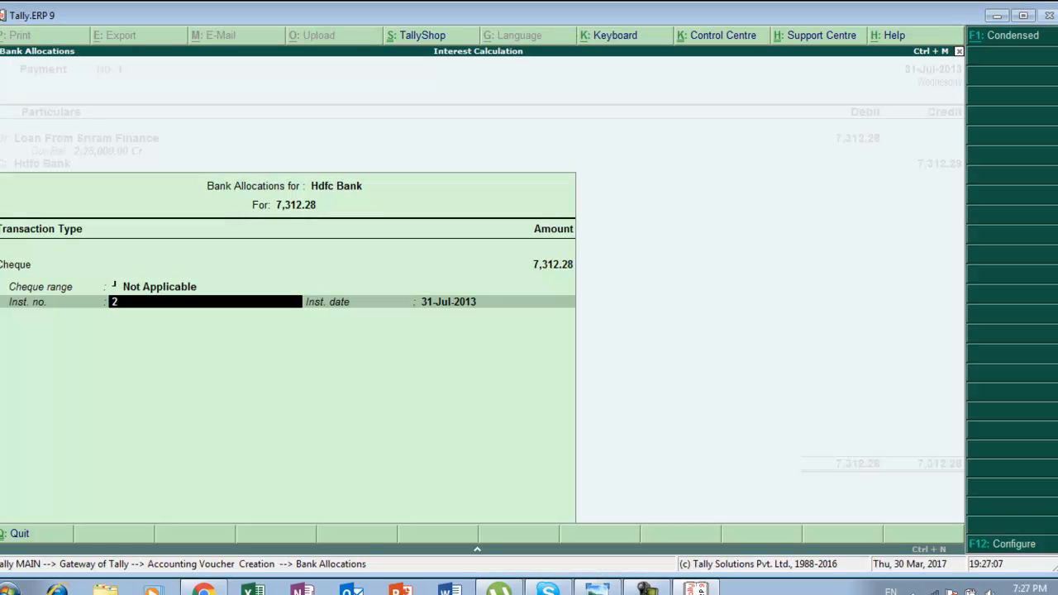
pyautogui.write('50125')
pyautogui.press('Return')
pyautogui.press('Return')
pyautogui.press('Return')
pyautogui.press('Return')
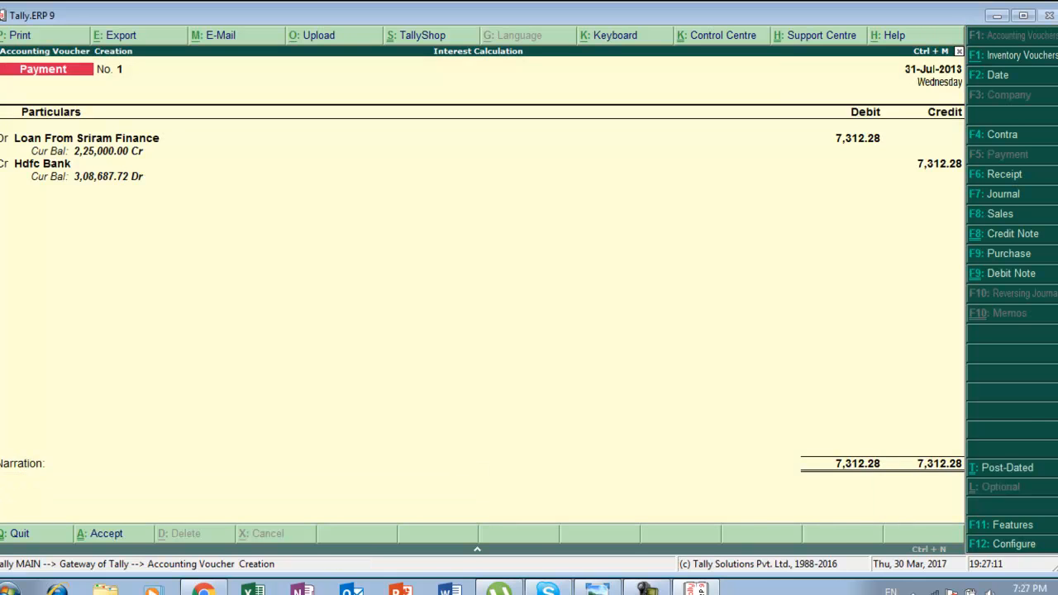
# Switch to a Receipt voucher and set its date to 31-Jul-2013.
pyautogui.hotkey('alt', 'Tab')
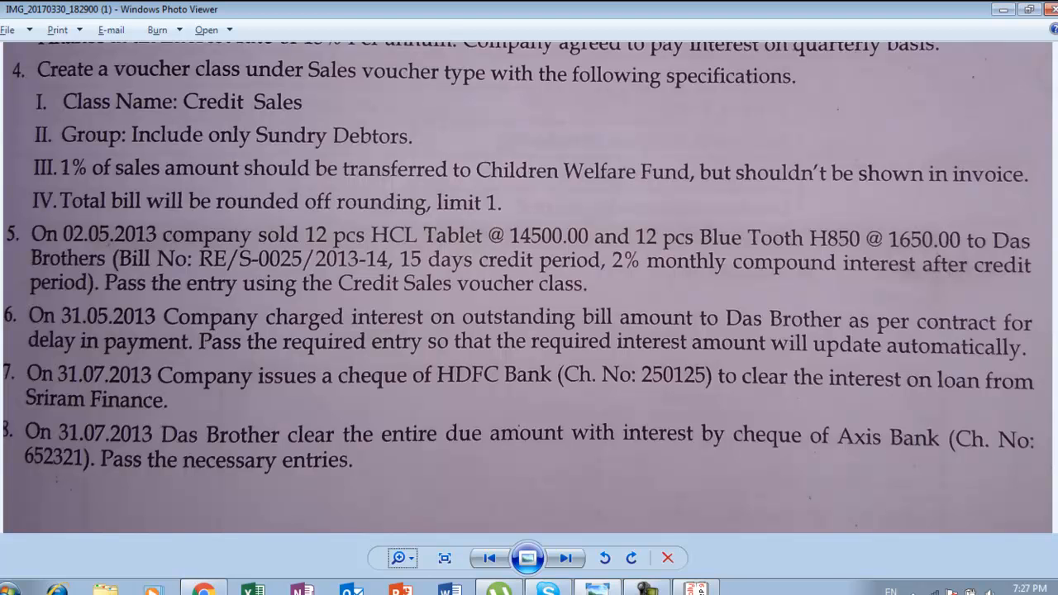
pyautogui.hotkey('alt', 'Tab')
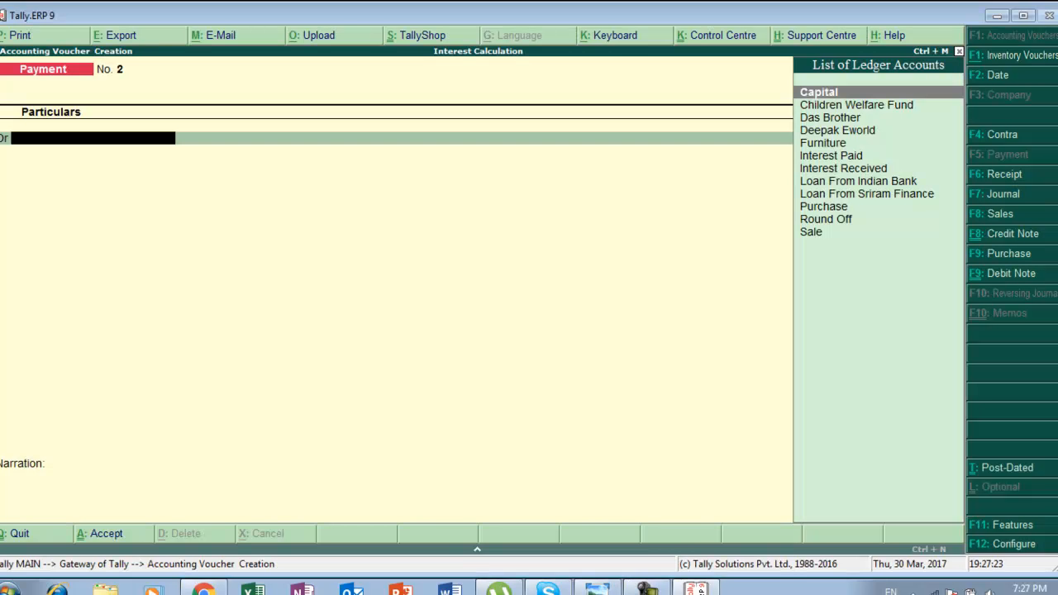
pyautogui.press('F6')
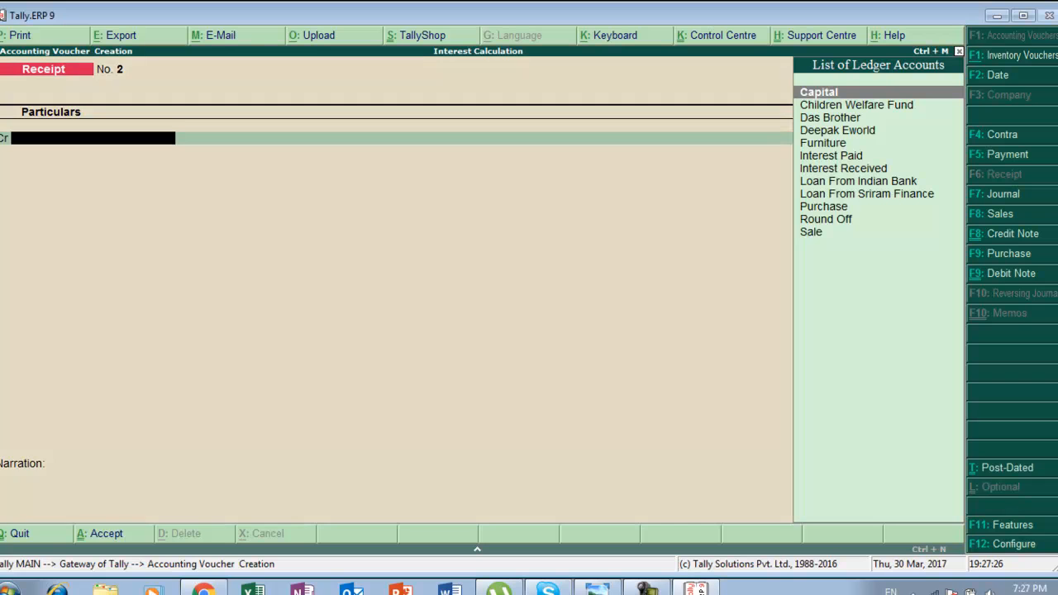
pyautogui.hotkey('alt', 'Tab')
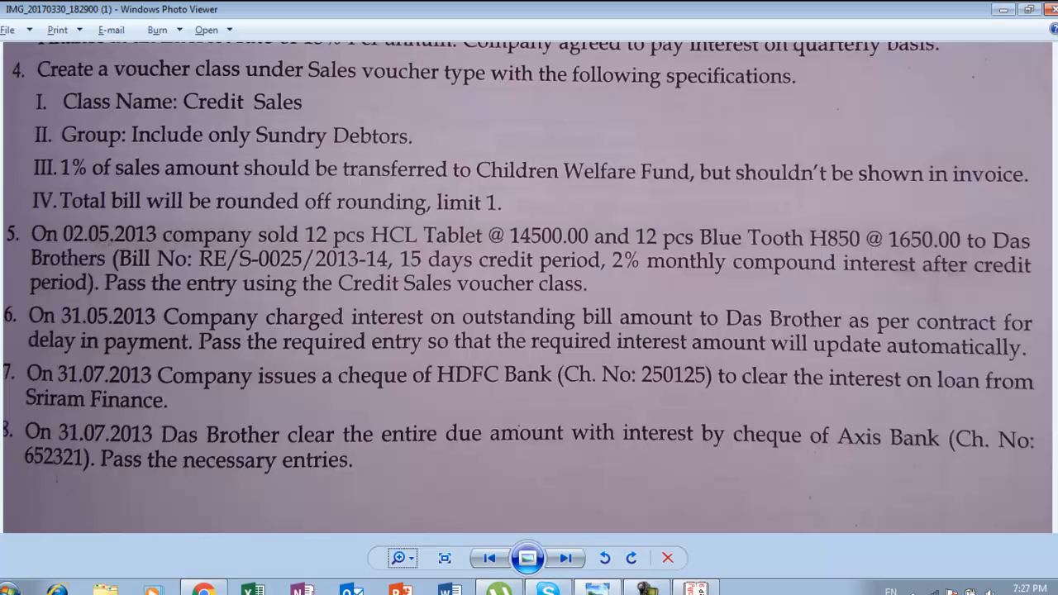
pyautogui.hotkey('alt', 'Tab')
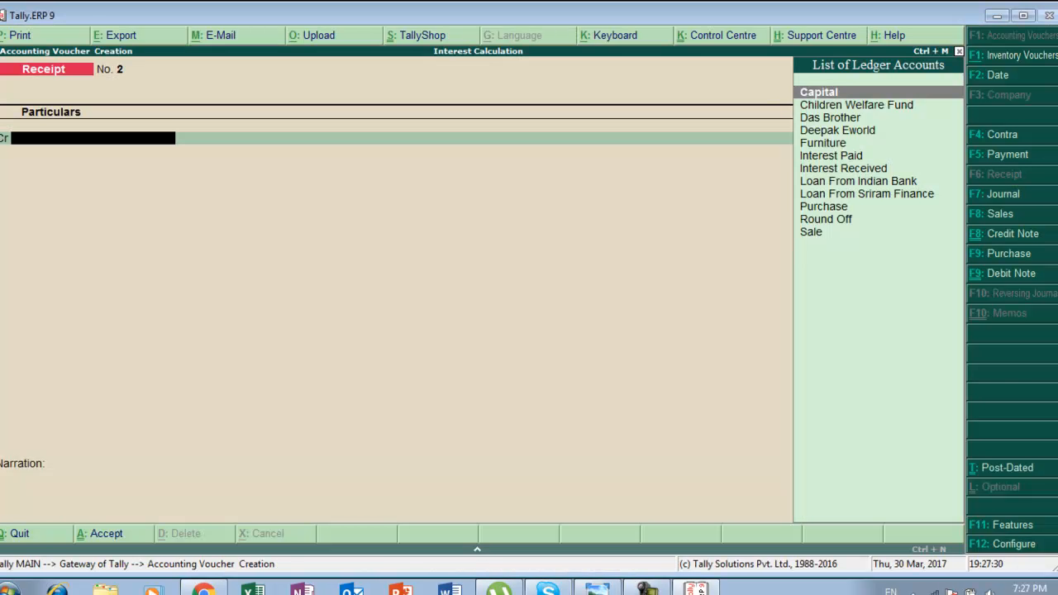
pyautogui.press('F2')
pyautogui.write('31-')
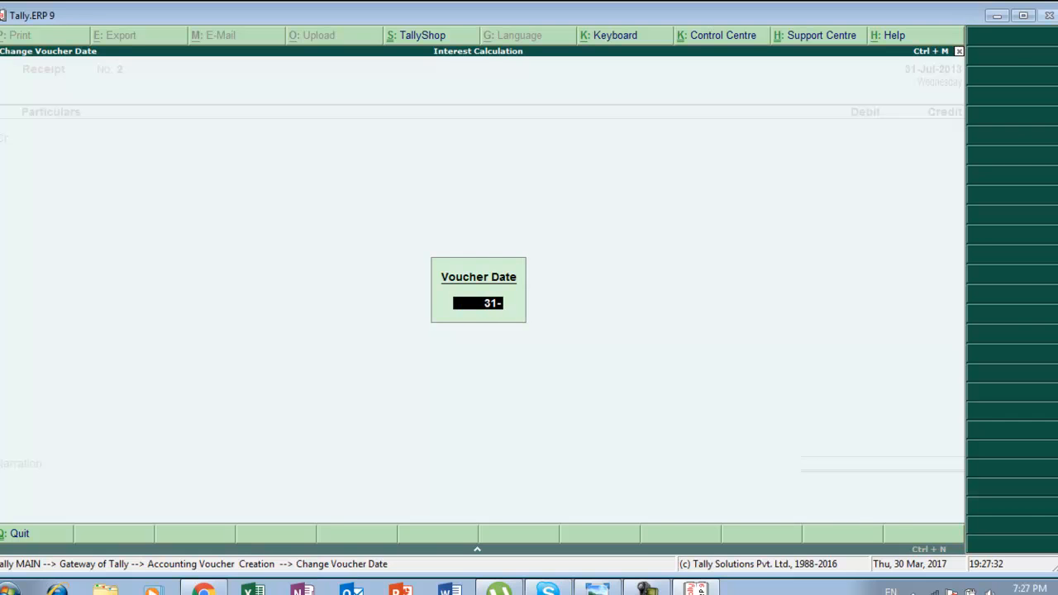
pyautogui.write('7')
pyautogui.press('Return')
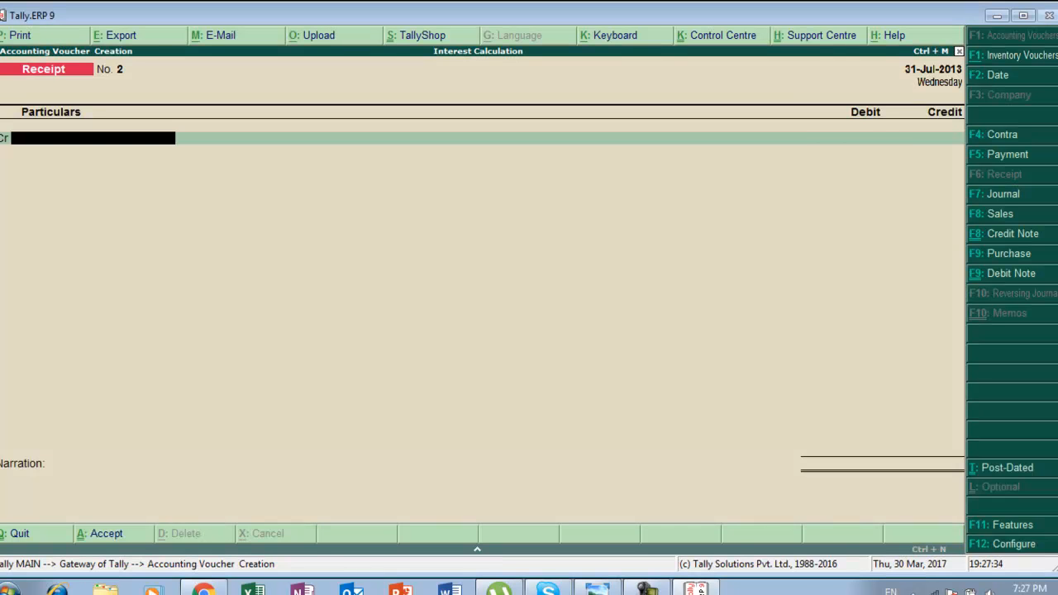
# Credit Das Brother with 195675.48 in the Receipt voucher.
pyautogui.write('D')
pyautogui.press('Down')
pyautogui.press('Down')
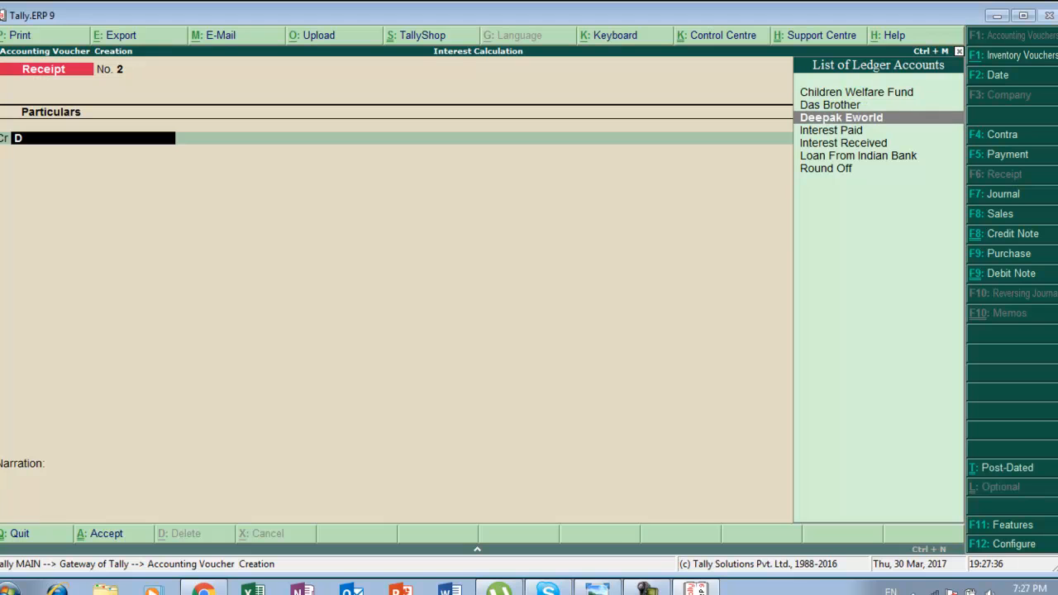
pyautogui.press('Up')
pyautogui.press('Return')
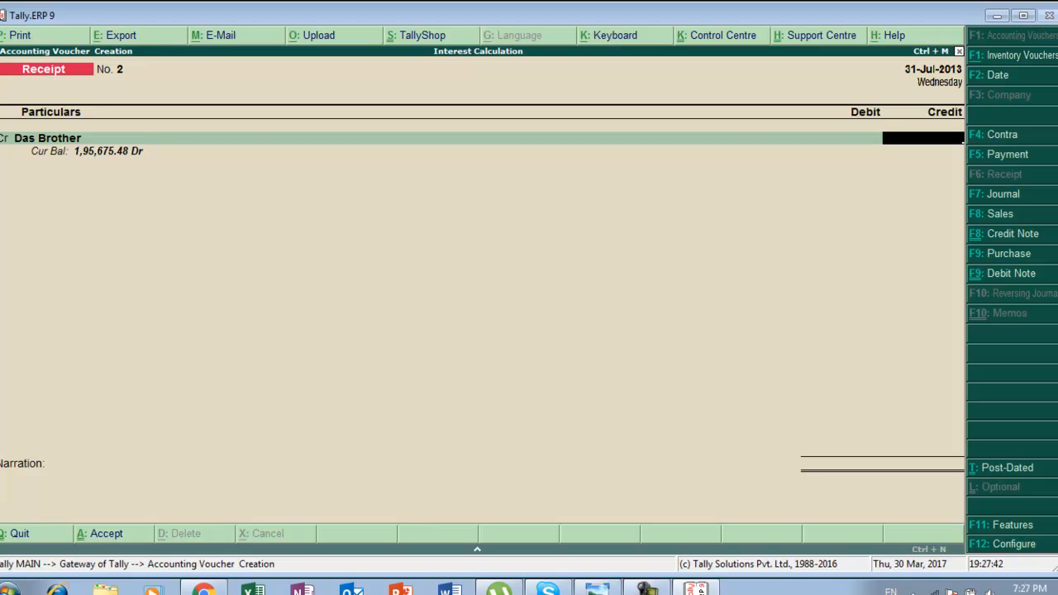
pyautogui.write('195675.48')
pyautogui.press('Return')
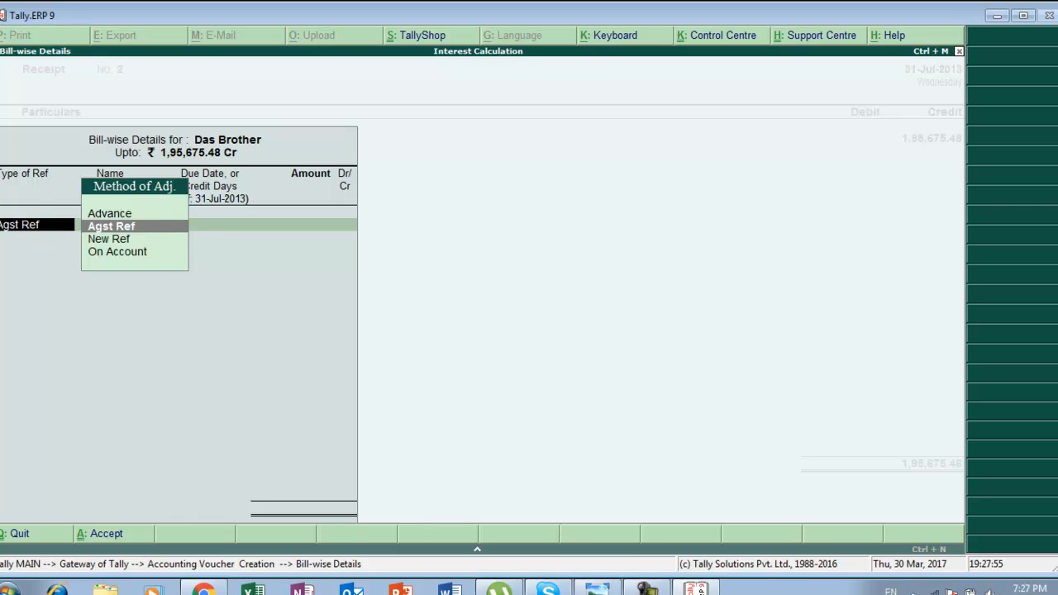
# Settle Das Brother's amount against bill reference Re/s/0025 in the bill-wise details.
pyautogui.press('Return')
pyautogui.press('Return')
pyautogui.press('Return')
pyautogui.press('Return')
# Debit Hdfc Bank for 1,95,675.48 in the Receipt voucher.
pyautogui.press('Return')
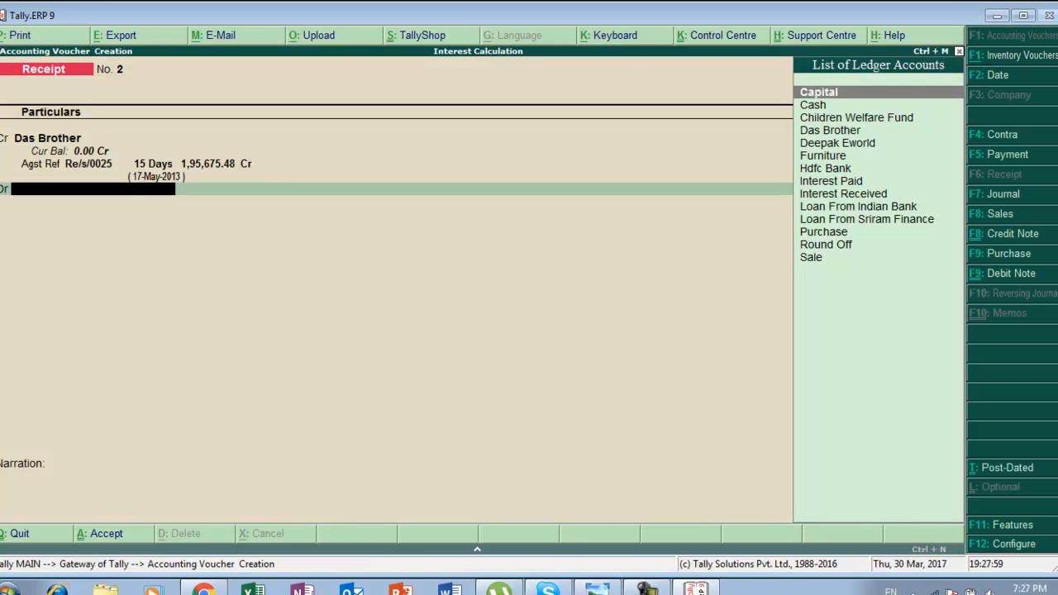
pyautogui.press('Down')
pyautogui.press('Down')
pyautogui.press('Down')
pyautogui.press('Down')
pyautogui.press('Down')
pyautogui.press('Down')
pyautogui.press('Return')
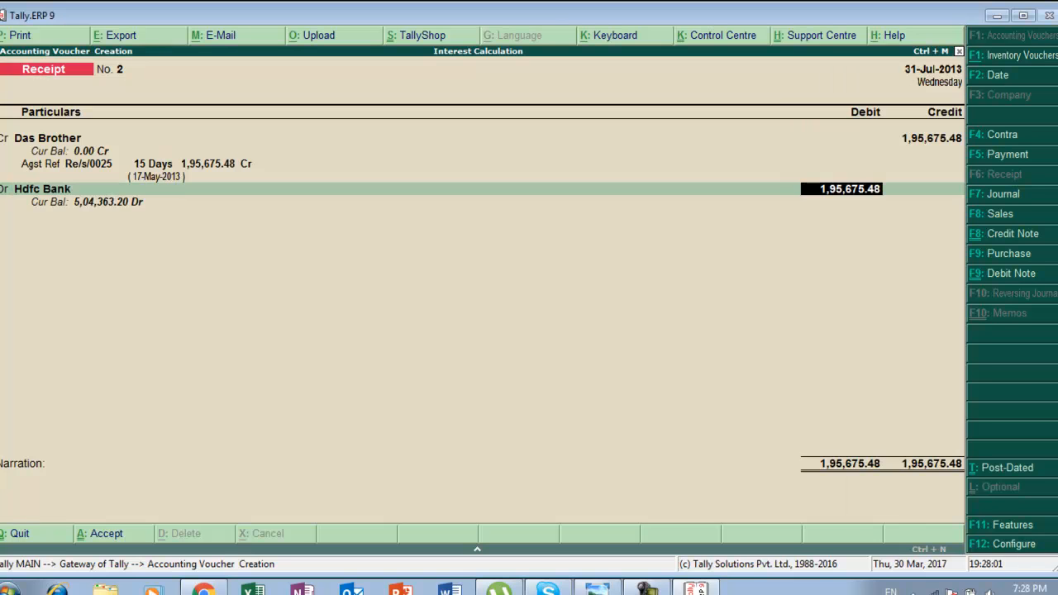
pyautogui.press('Return')
# Confirm Hdfc Bank's cheque allocation dated 31-Jul-2013 and accept the Receipt voucher.
pyautogui.press('Return')
pyautogui.press('Return')
pyautogui.press('Return')
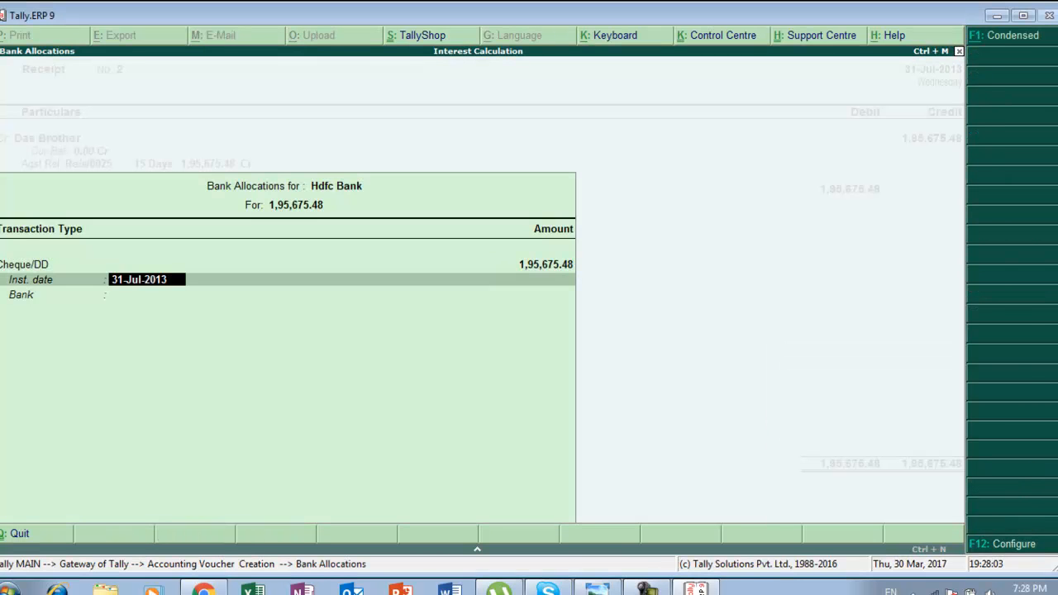
pyautogui.press('Return')
pyautogui.press('Return')
pyautogui.press('Return')
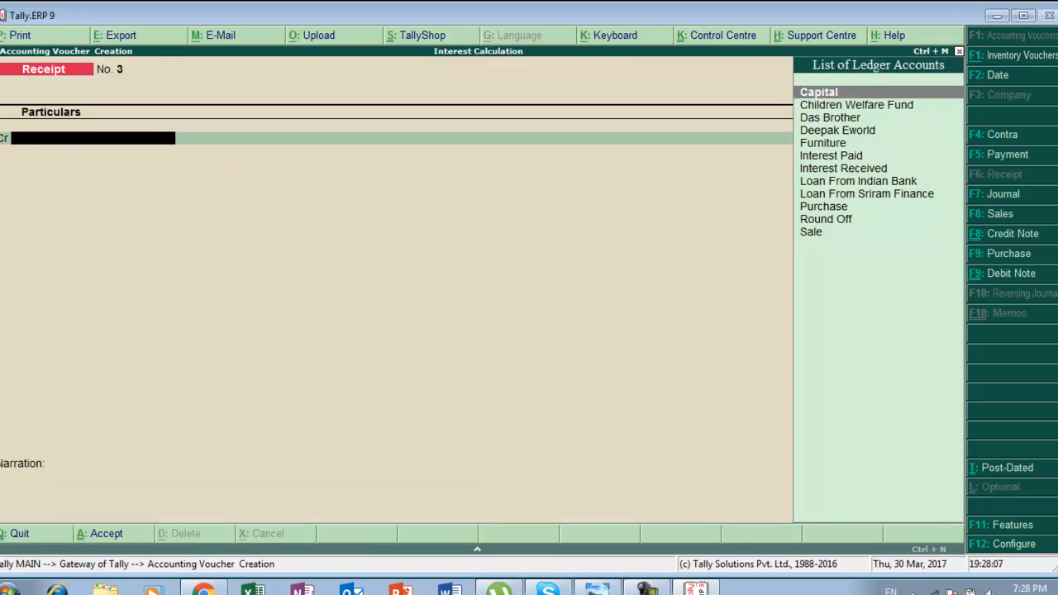
# Switch to the exercise sheet to read the remaining question.
pyautogui.hotkey('alt', 'Tab')
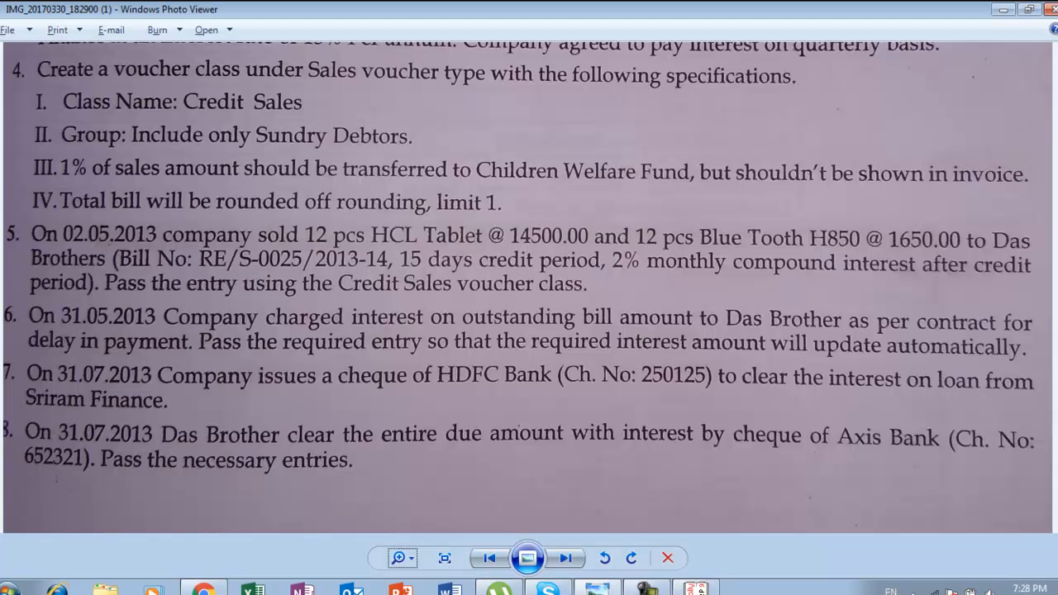